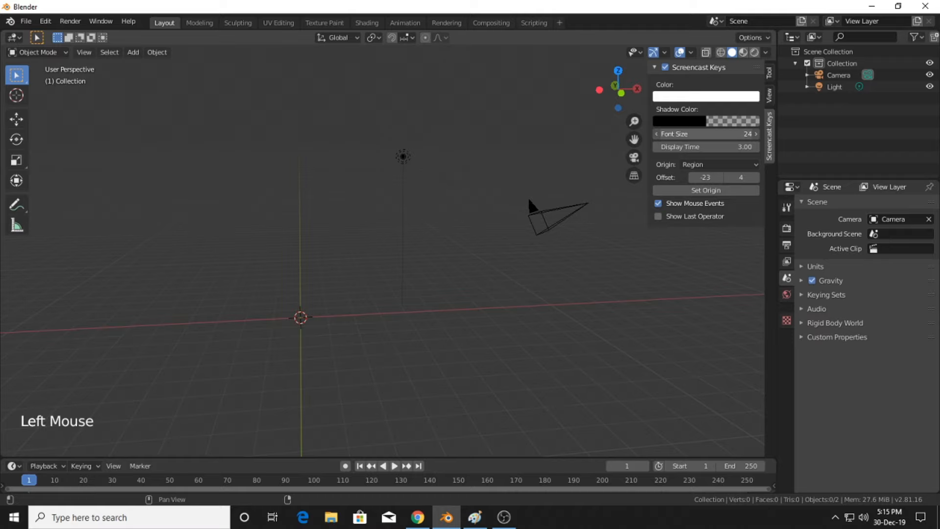
# Set the Screencast Keys font size to 22
pyautogui.moveTo(693, 135); pyautogui.dragTo(687, 135)
pyautogui.scroll(-2, 460, 294)
pyautogui.scroll(1, 432, 290)
pyautogui.moveTo(461, 294); pyautogui.dragTo(495, 361, button='middle')
pyautogui.keyDown('shift'); pyautogui.scroll(1, 468, 335); pyautogui.keyUp('shift')
pyautogui.scroll(1, 468, 334)
pyautogui.keyDown('shift'); pyautogui.scroll(1, 441, 319); pyautogui.keyUp('shift')
# Play the animation briefly, stop it, and set the current frame to 0
pyautogui.press('space')
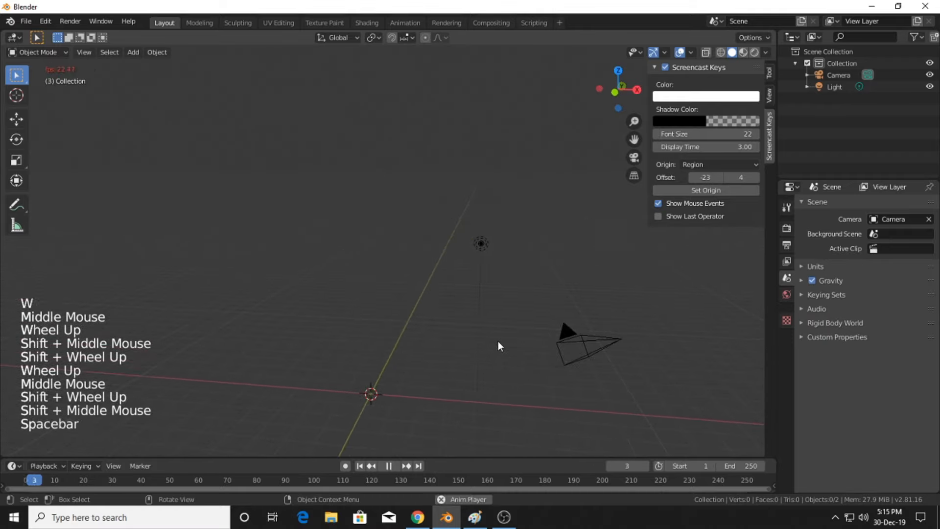
pyautogui.scroll(-1, 509, 330)
pyautogui.press('space')
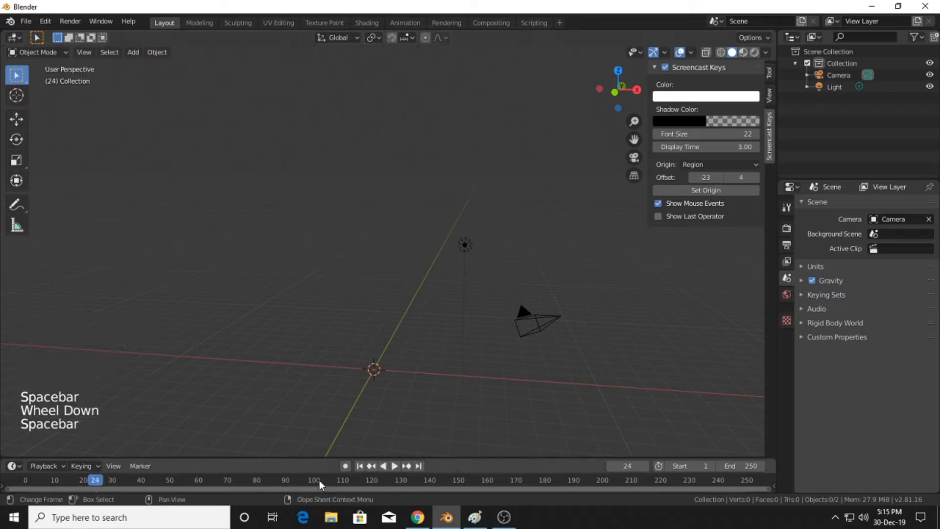
pyautogui.moveTo(319, 481); pyautogui.dragTo(15, 456)
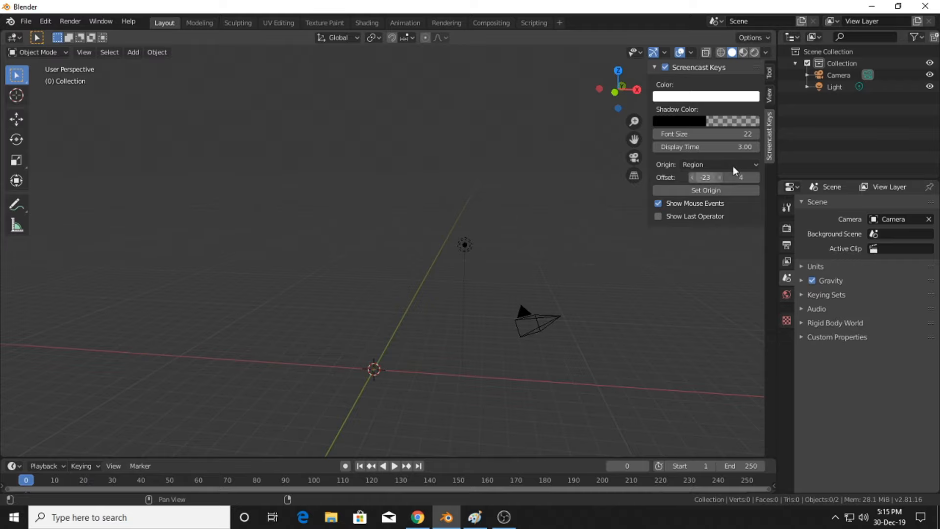
# Set the Screencast Keys display time to 1.5
pyautogui.click(725, 146)
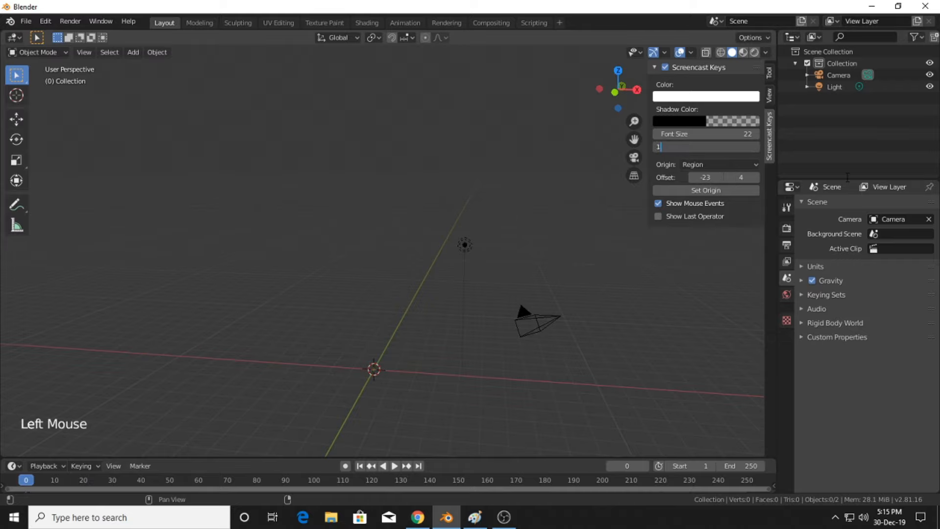
pyautogui.write('1.5')
pyautogui.press('Return')
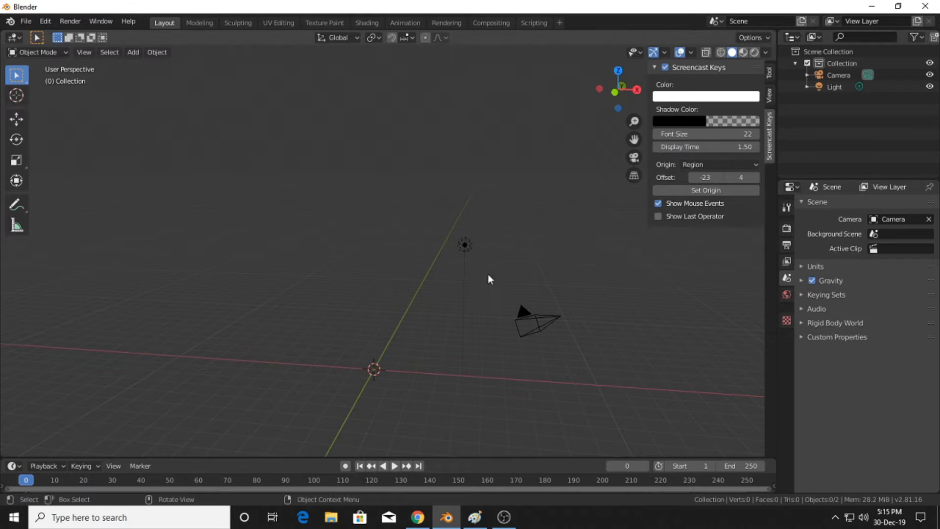
# Switch the viewport to the front orthographic view
pyautogui.scroll(2, 489, 279)
pyautogui.moveTo(489, 279); pyautogui.dragTo(400, 303, button='middle')
pyautogui.scroll(-1, 471, 276)
pyautogui.keyDown('shift'); pyautogui.scroll(1, 439, 307); pyautogui.keyUp('shift')
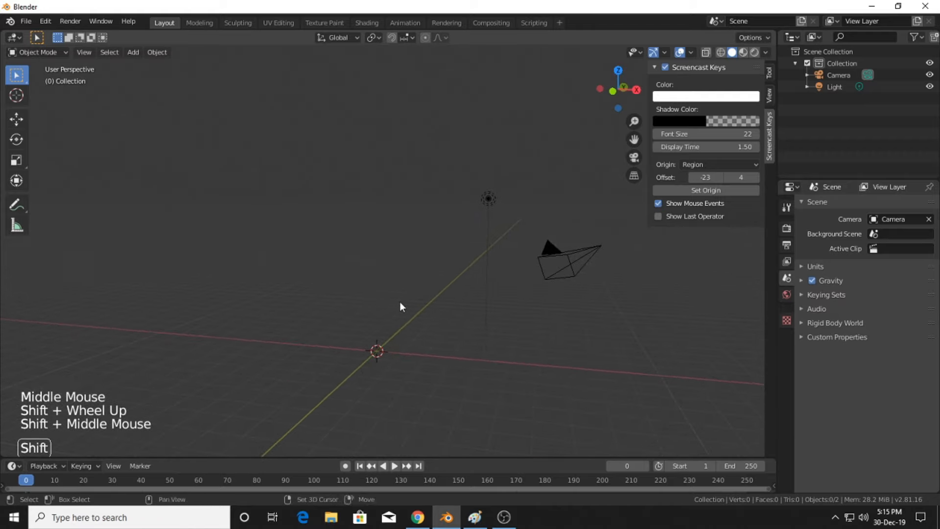
pyautogui.click(613, 98)
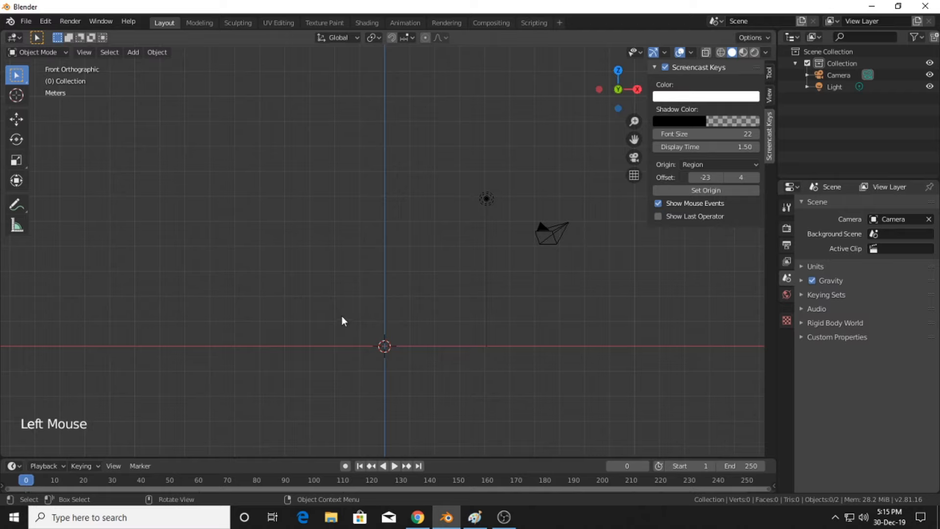
pyautogui.hotkey('shift', 'a')
pyautogui.moveTo(342, 315)
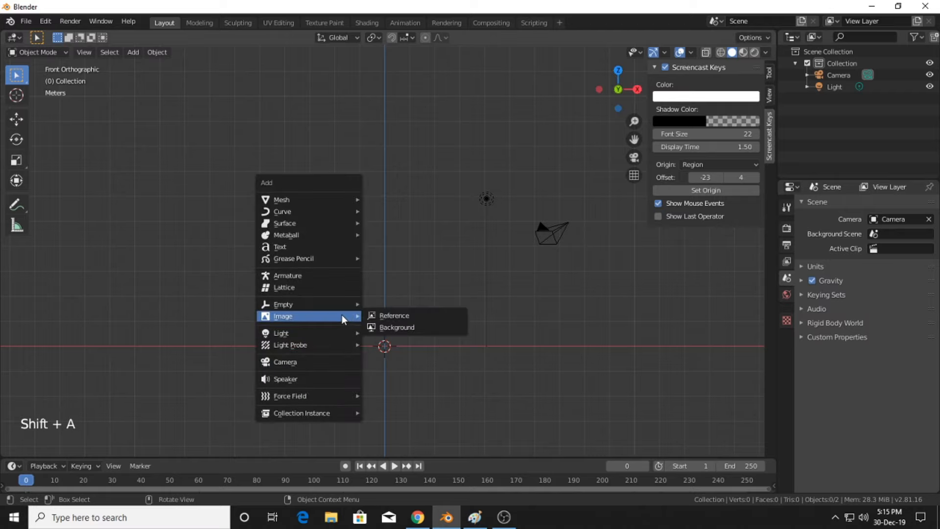
pyautogui.click(397, 327)
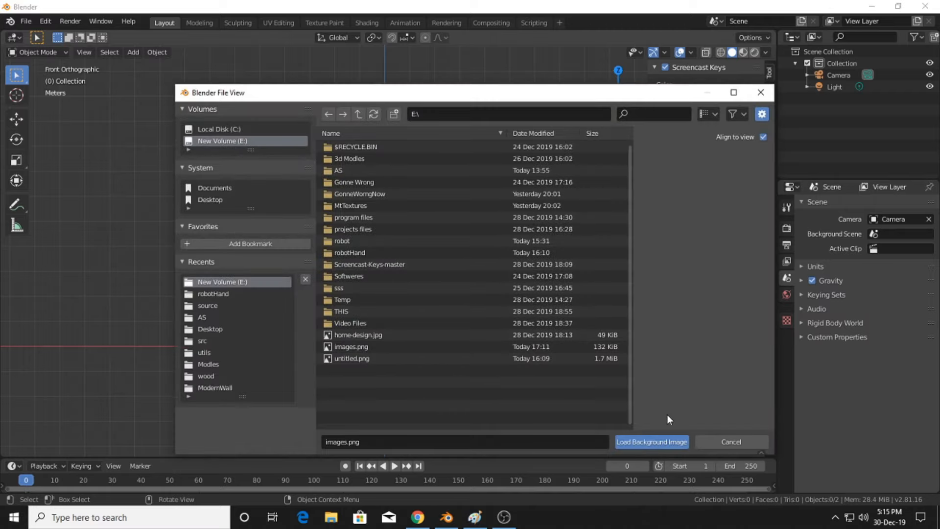
pyautogui.click(733, 442)
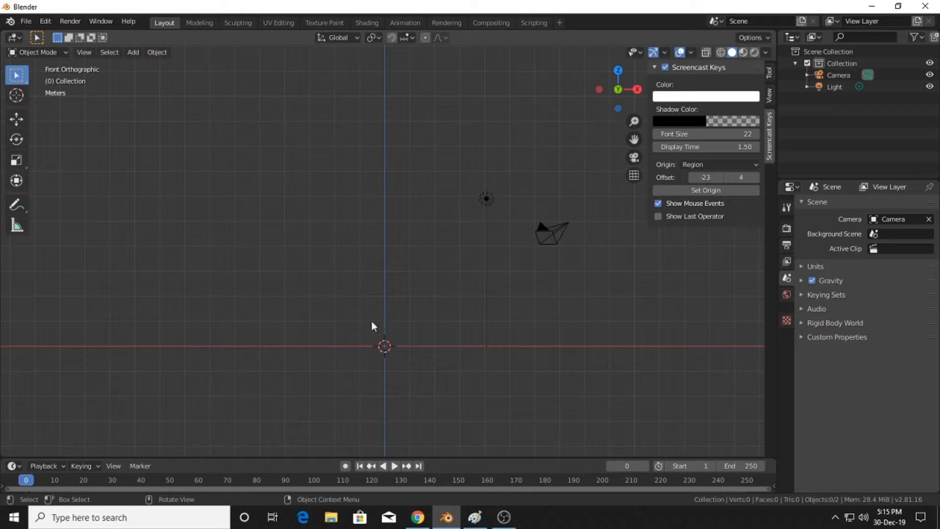
# Load images.png from the E: drive as a background image aligned to the front view
pyautogui.hotkey('shift', 'a')
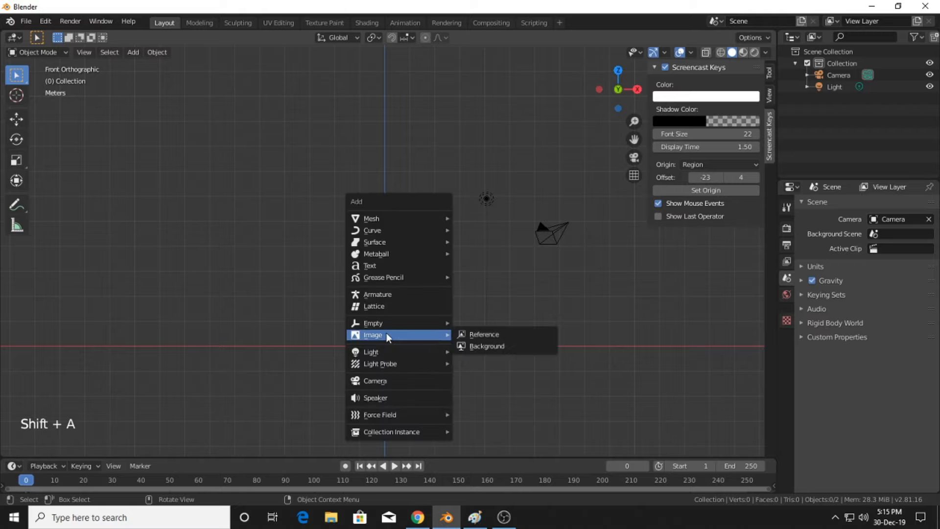
pyautogui.click(524, 347)
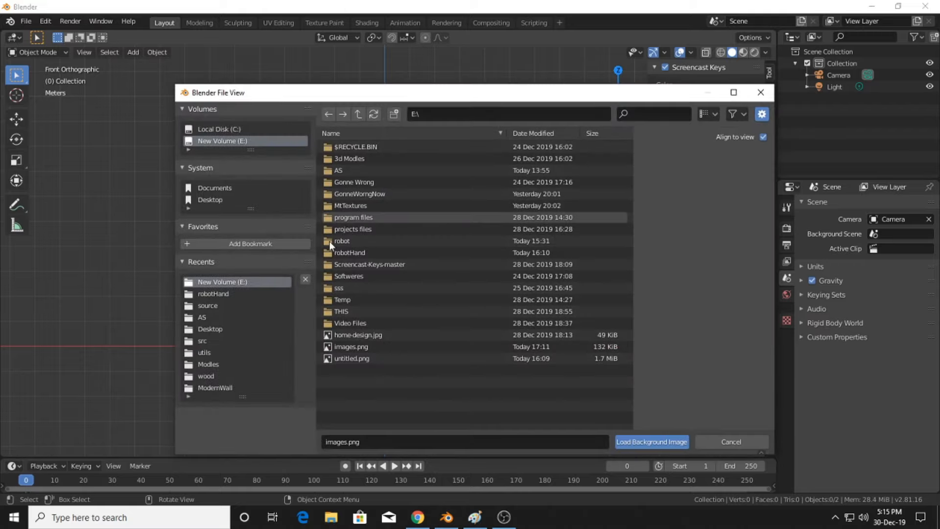
pyautogui.doubleClick(371, 348)
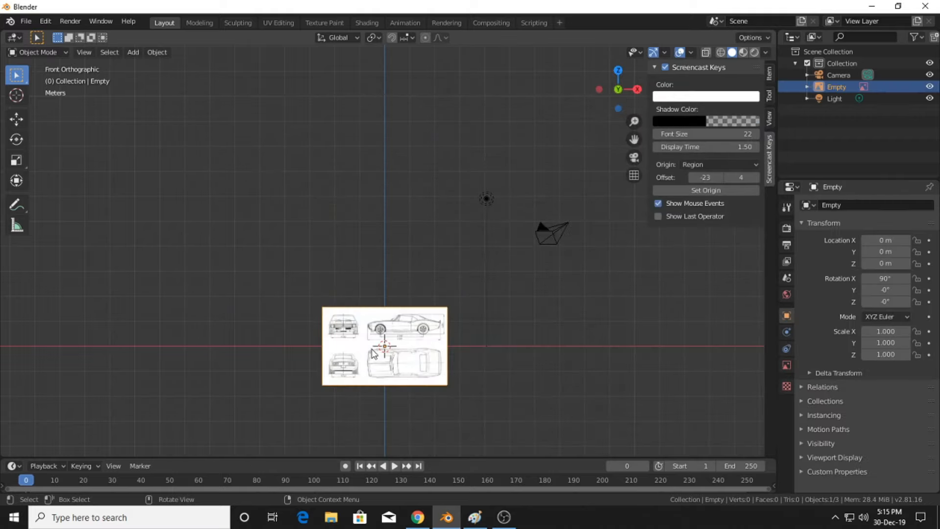
# Scale the car blueprint to about 2.36 and lower it about 1.1 m so the side-view wheels rest on the X axis
pyautogui.press('s')
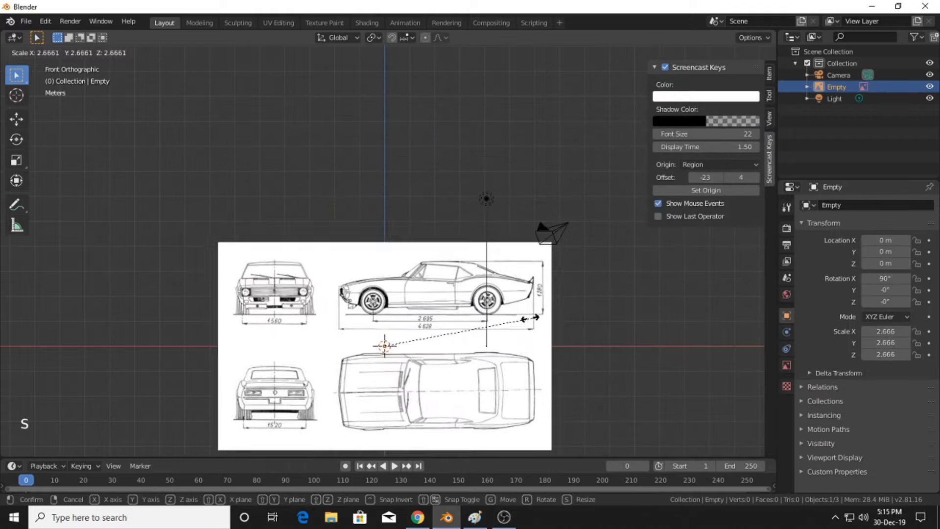
pyautogui.click(521, 319)
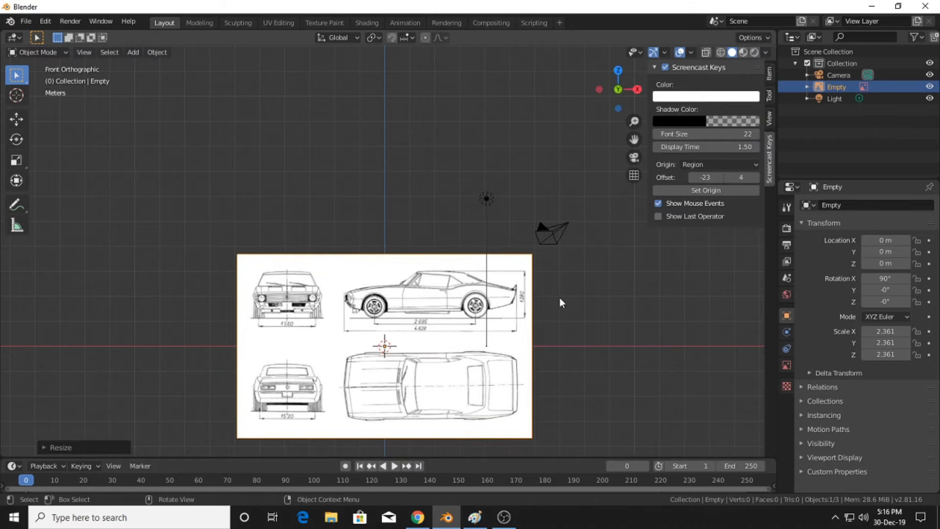
pyautogui.scroll(4, 466, 286)
pyautogui.press('g')
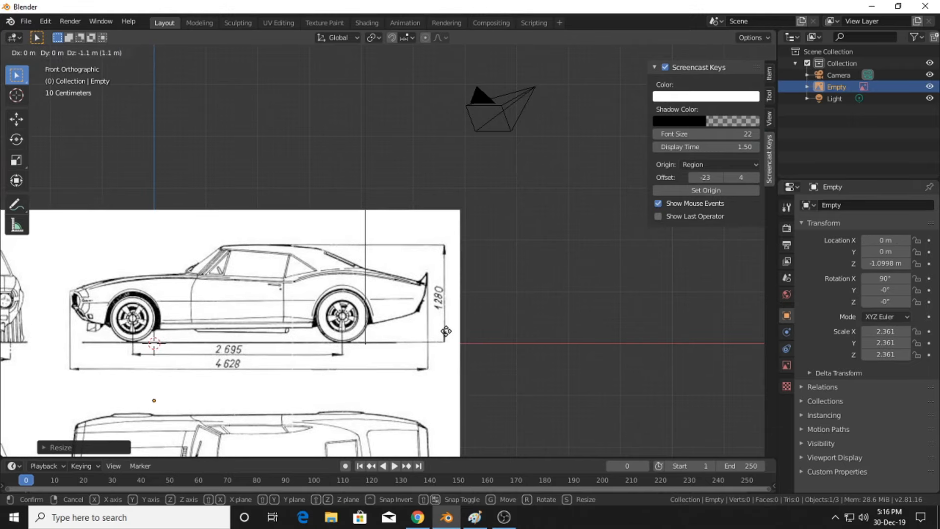
pyautogui.click(447, 330)
pyautogui.click(548, 311)
pyautogui.scroll(-5, 546, 284)
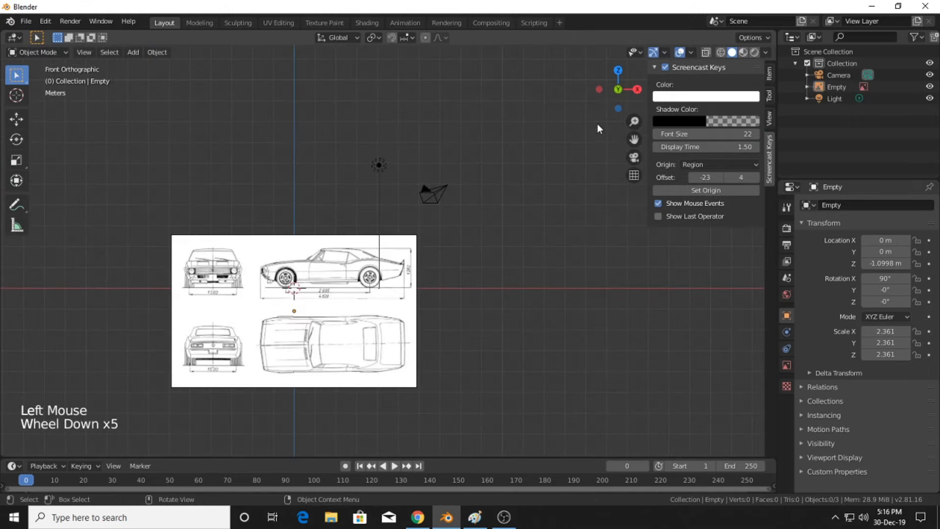
# Load images.png as a second background image aligned to the right orthographic view
pyautogui.moveTo(548, 276); pyautogui.dragTo(537, 302, button='middle')
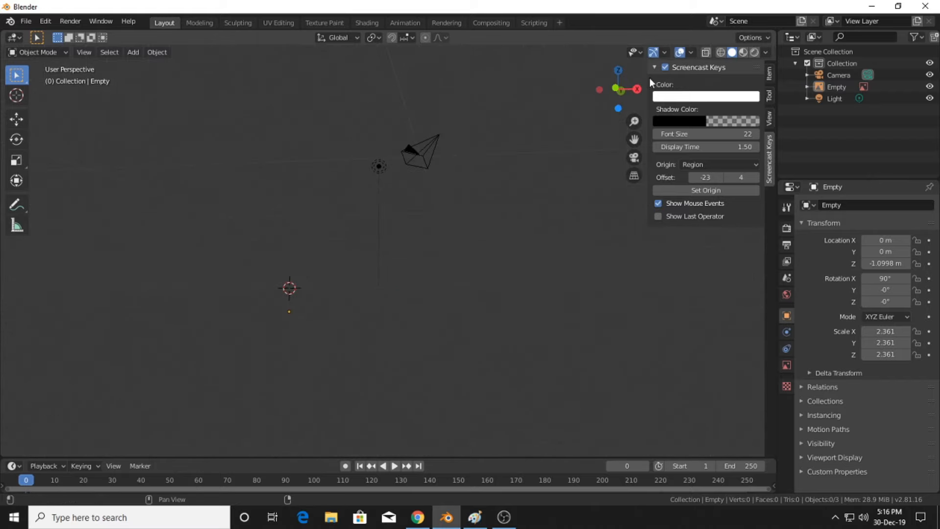
pyautogui.click(636, 89)
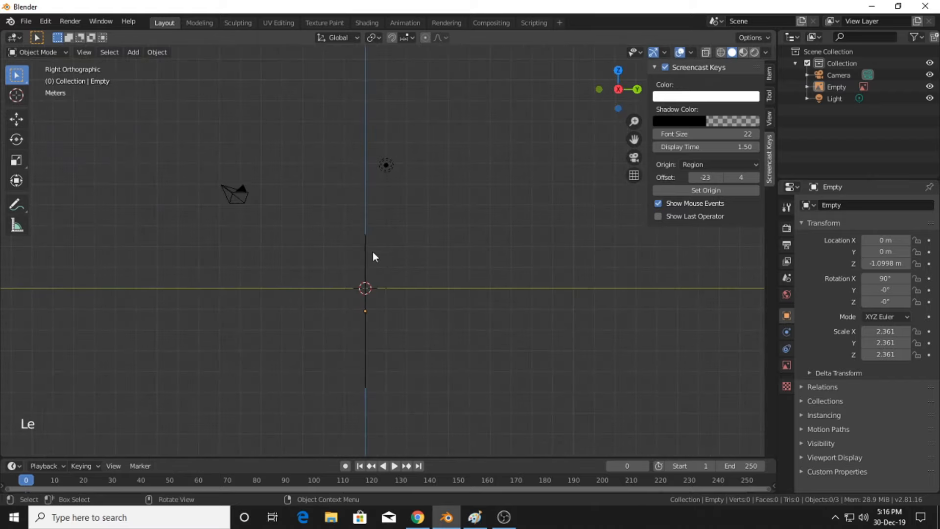
pyautogui.hotkey('shift', 'a')
pyautogui.moveTo(354, 240)
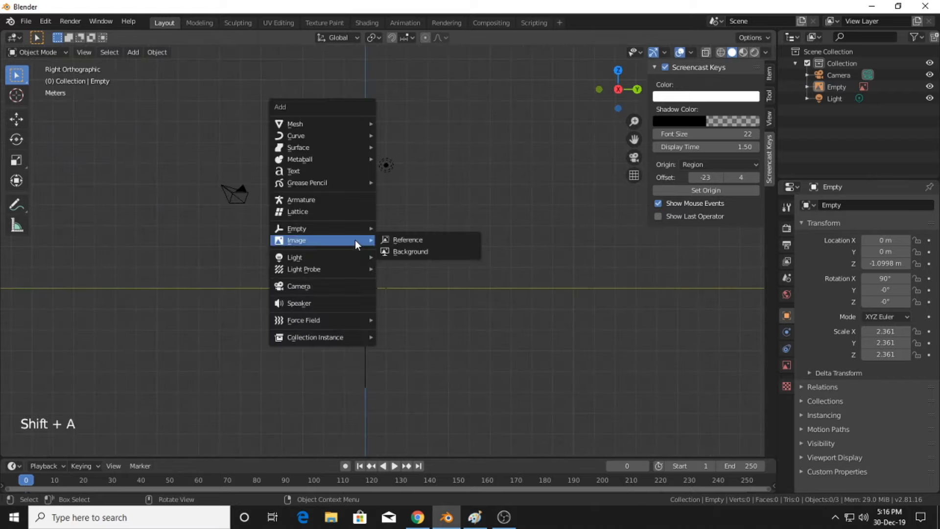
pyautogui.click(400, 251)
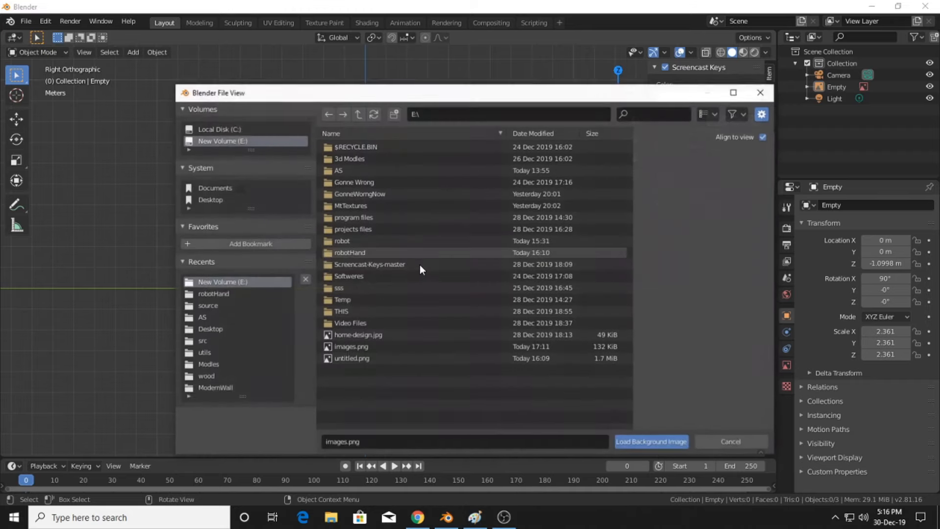
pyautogui.doubleClick(354, 348)
pyautogui.scroll(3, 455, 316)
pyautogui.scroll(-1, 453, 313)
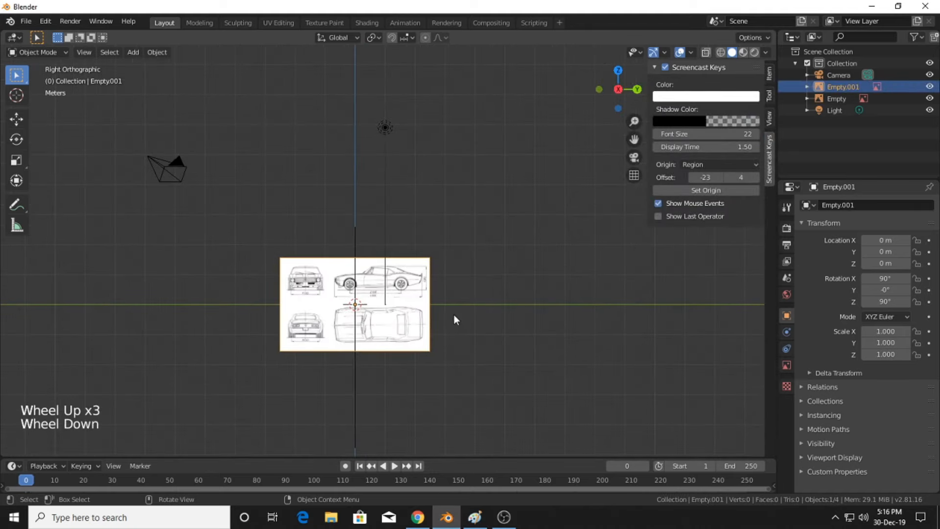
# In front orthographic view, set the first blueprint's X, Y and Z scale to 2
pyautogui.scroll(-1, 441, 377)
pyautogui.moveTo(439, 386); pyautogui.dragTo(474, 390, button='middle')
pyautogui.scroll(-1, 474, 390)
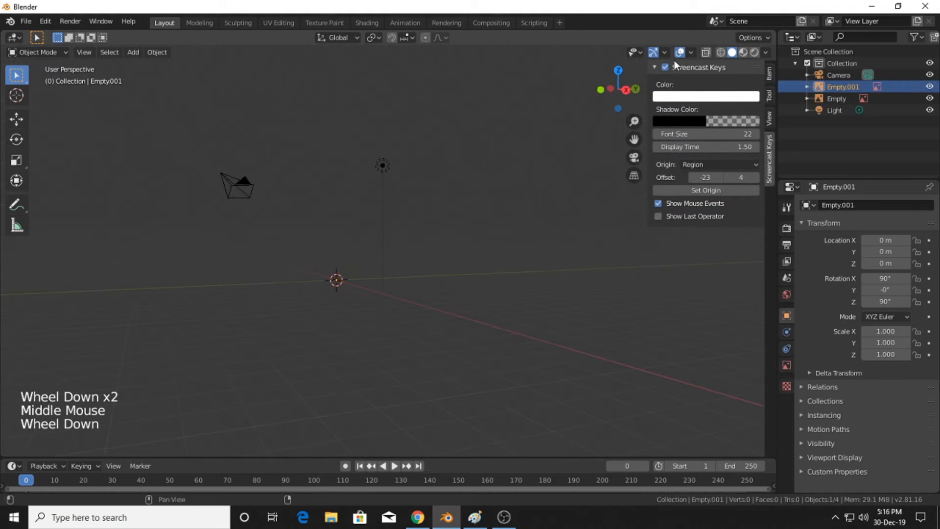
pyautogui.click(611, 90)
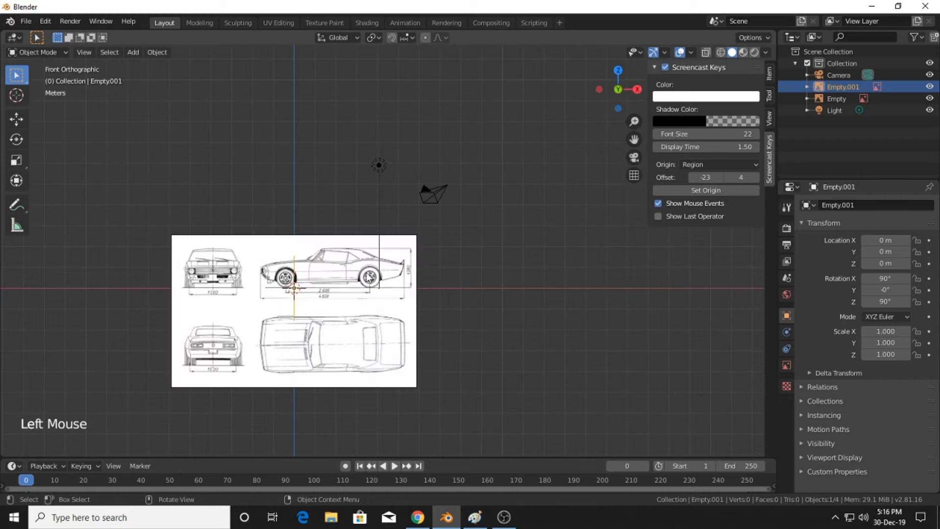
pyautogui.click(370, 279)
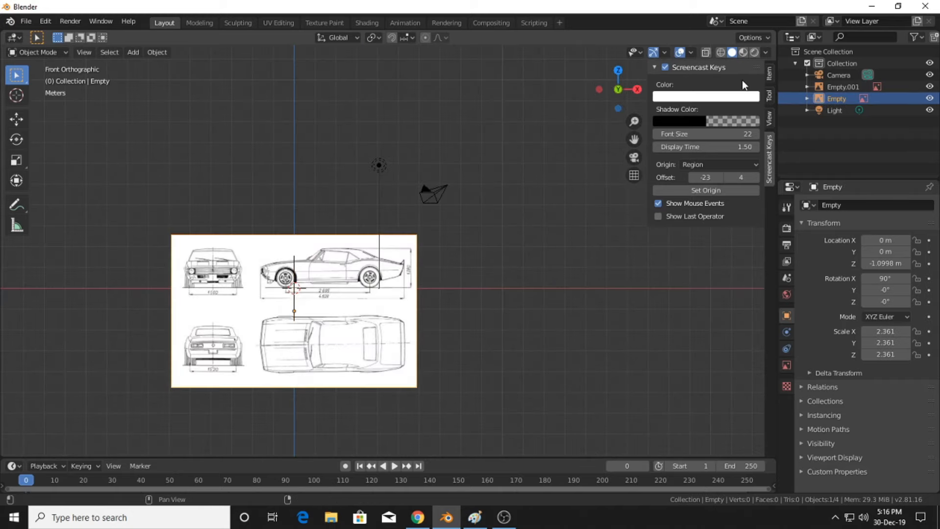
pyautogui.click(767, 79)
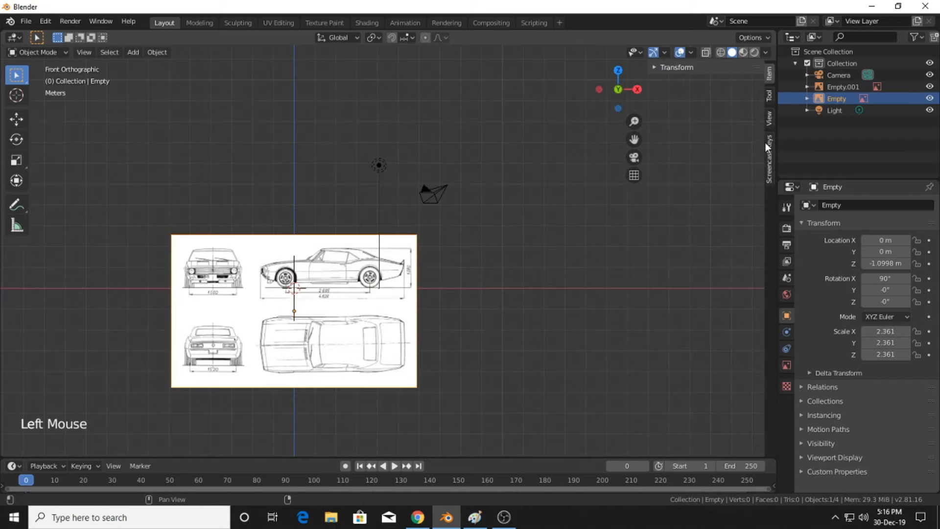
pyautogui.click(770, 98)
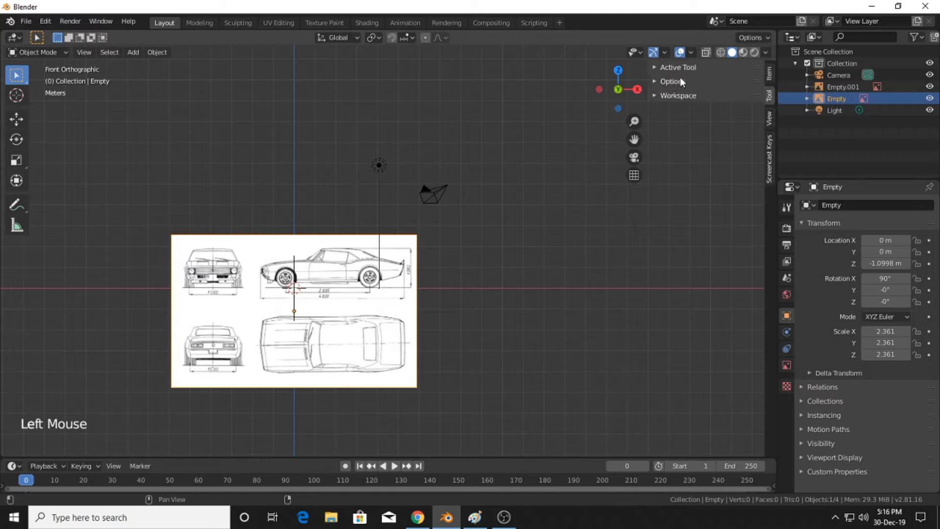
pyautogui.click(772, 70)
pyautogui.click(692, 71)
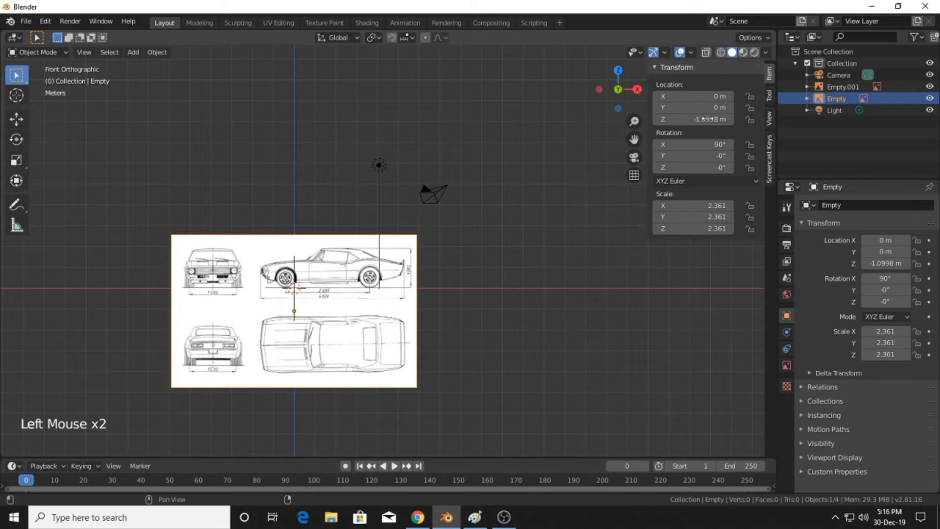
pyautogui.click(710, 206)
pyautogui.write('2')
pyautogui.press('Tab')
pyautogui.write('2')
pyautogui.press('Tab')
pyautogui.write('2')
# In right orthographic view, set the second blueprint's X, Y and Z scale to 2
pyautogui.moveTo(512, 289); pyautogui.dragTo(602, 194, button='middle')
pyautogui.click(663, 67)
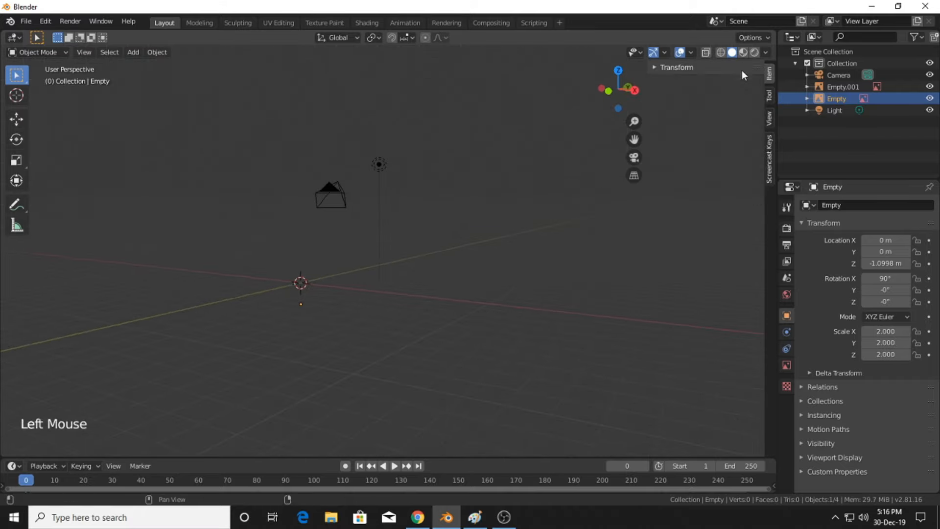
pyautogui.click(634, 89)
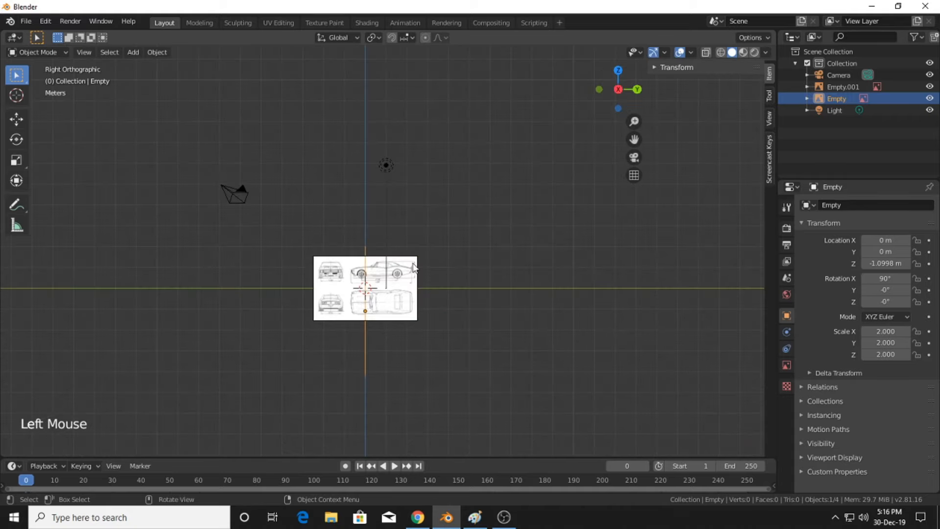
pyautogui.click(414, 267)
pyautogui.scroll(6, 424, 273)
pyautogui.scroll(-1, 551, 295)
pyautogui.keyDown('shift'); pyautogui.moveTo(551, 295); pyautogui.dragTo(653, 207, button='middle'); pyautogui.keyUp('shift')
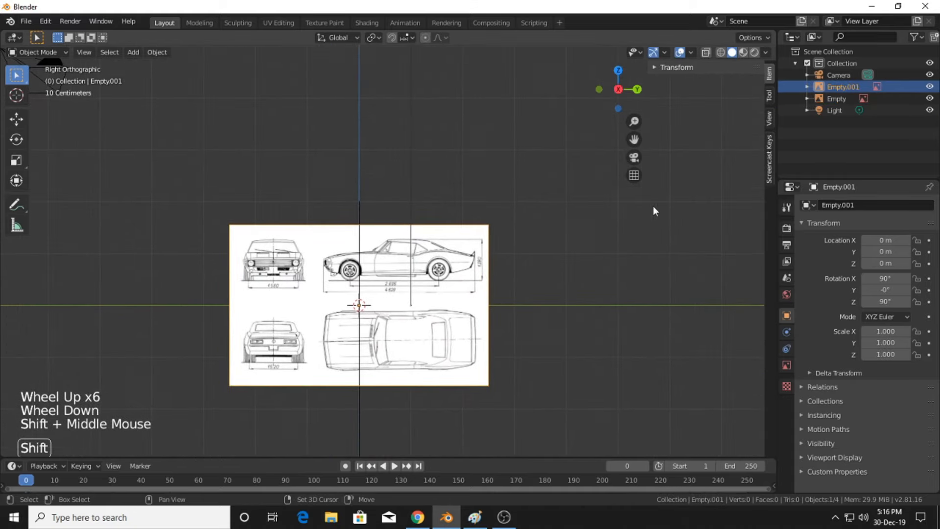
pyautogui.click(706, 68)
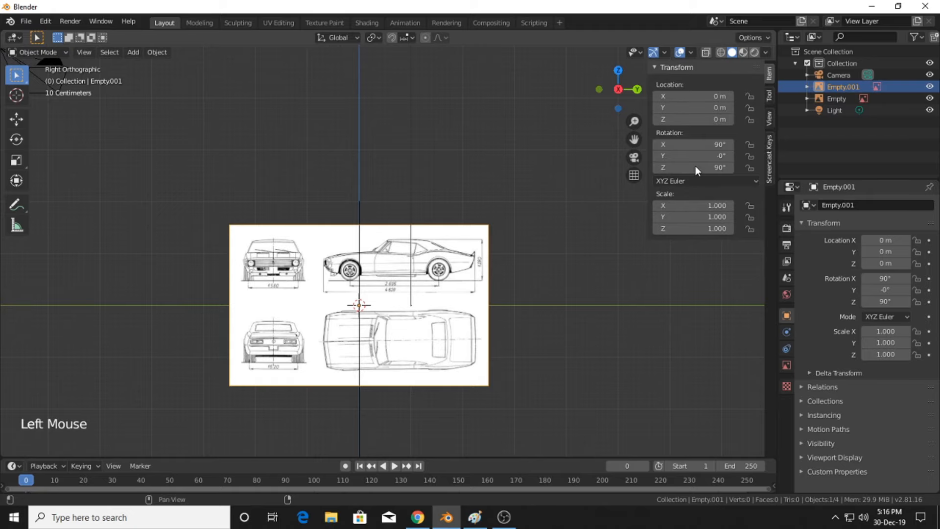
pyautogui.click(700, 206)
pyautogui.write('1.02')
pyautogui.press('Tab')
pyautogui.write('2')
pyautogui.press('Tab')
pyautogui.write('2')
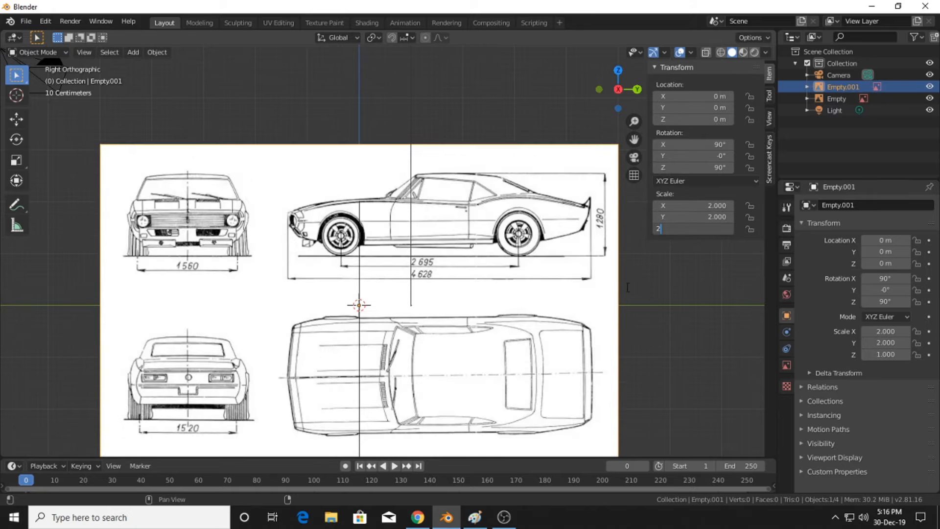
pyautogui.press('Return')
# Return to the front orthographic view to compare the positions of the two blueprints
pyautogui.scroll(-2, 630, 301)
pyautogui.moveTo(630, 302); pyautogui.dragTo(617, 147, button='middle')
pyautogui.click(599, 90)
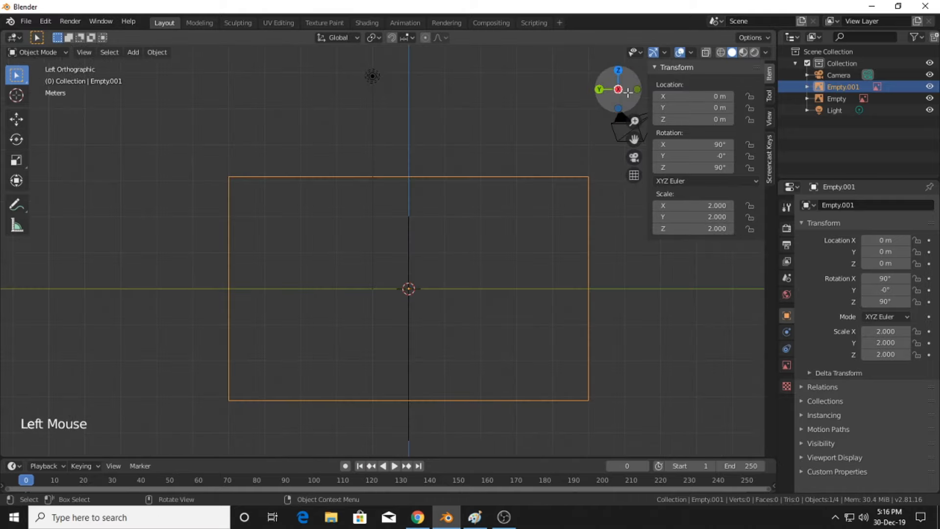
pyautogui.click(637, 90)
pyautogui.click(637, 91)
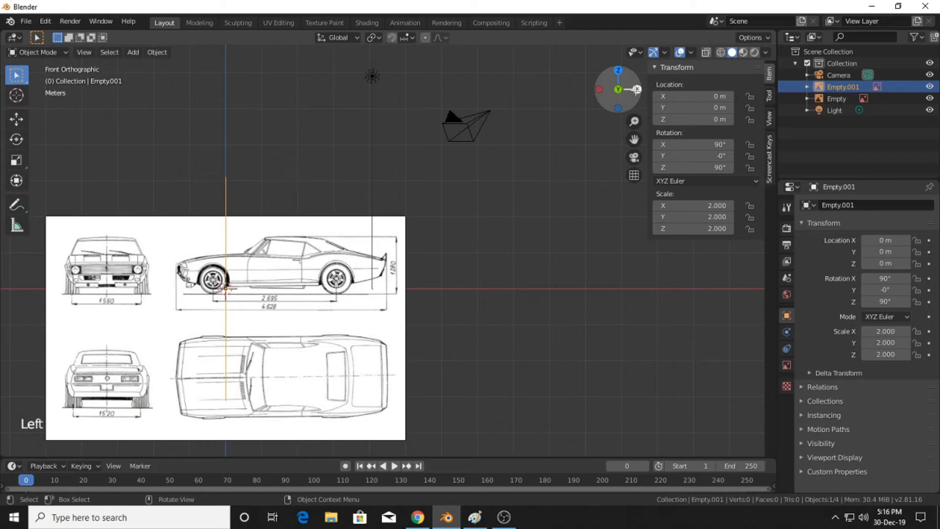
# Load the car blueprint again as a third background image aligned to the back orthographic view
pyautogui.keyDown('shift'); pyautogui.moveTo(453, 218); pyautogui.dragTo(556, 202, button='middle'); pyautogui.keyUp('shift')
pyautogui.scroll(-2, 563, 199)
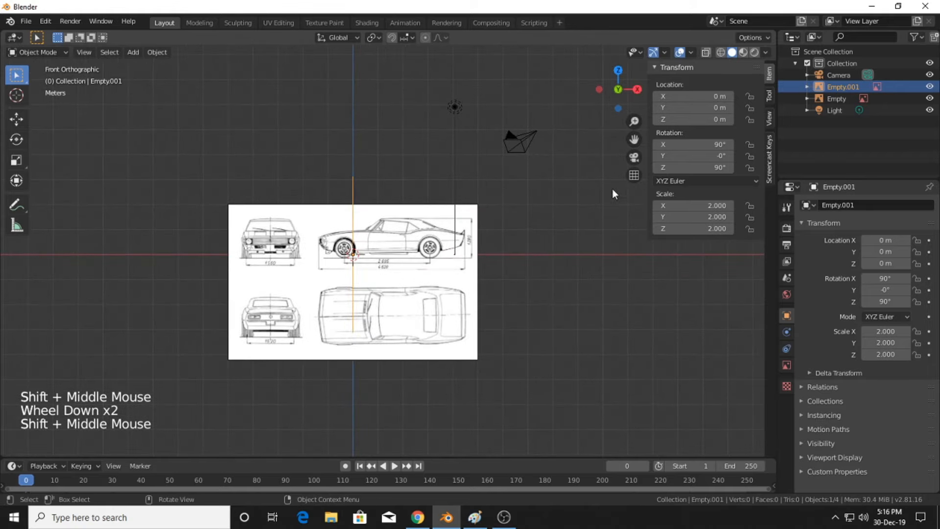
pyautogui.click(600, 90)
pyautogui.click(600, 90)
pyautogui.keyDown('shift'); pyautogui.moveTo(559, 245); pyautogui.dragTo(535, 230, button='middle'); pyautogui.keyUp('shift')
pyautogui.hotkey('shift', 'a')
pyautogui.click(584, 236)
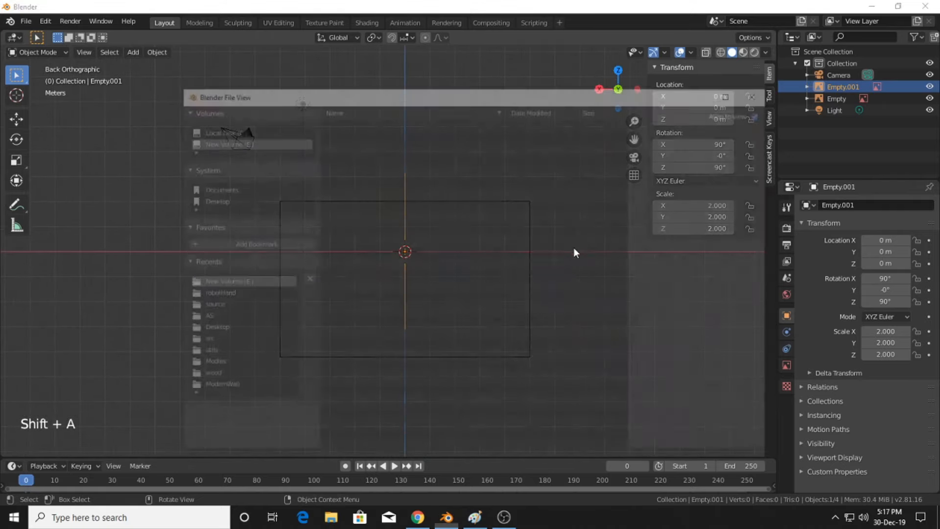
pyautogui.doubleClick(360, 346)
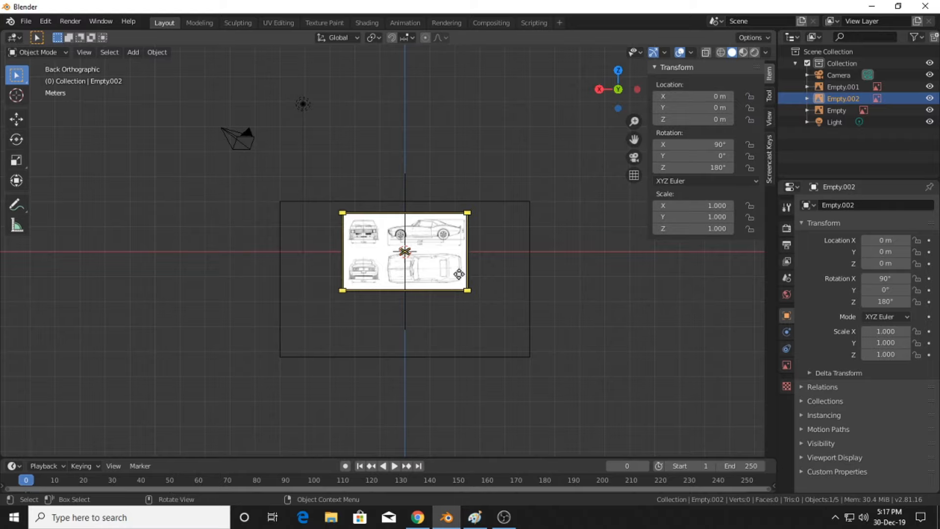
# Set the third blueprint's X, Y and Z scale to 2
pyautogui.click(709, 206)
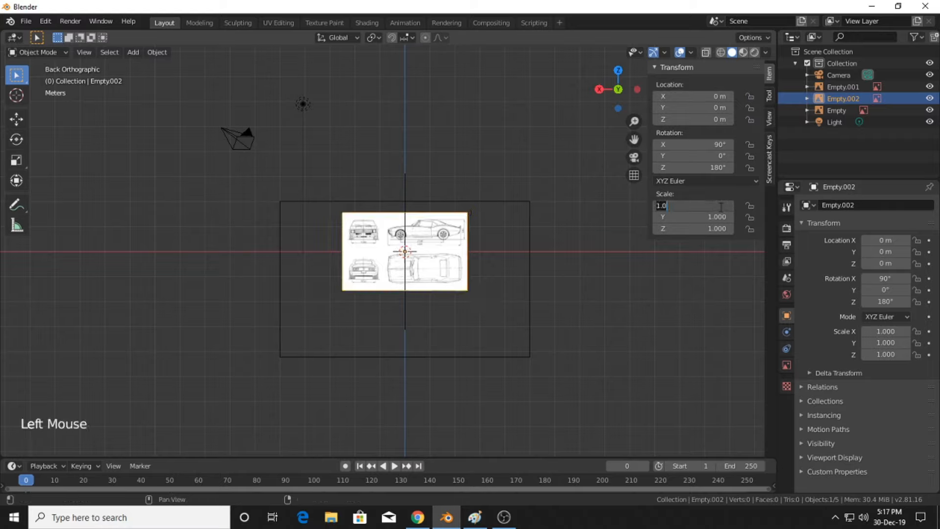
pyautogui.write('2')
pyautogui.press('Tab')
pyautogui.write('2')
pyautogui.press('Tab')
pyautogui.write('2')
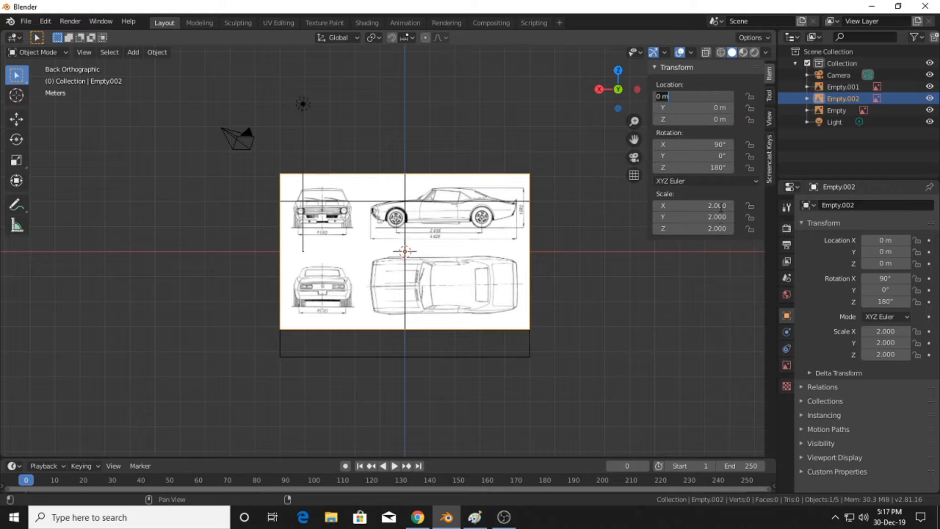
pyautogui.press('Return')
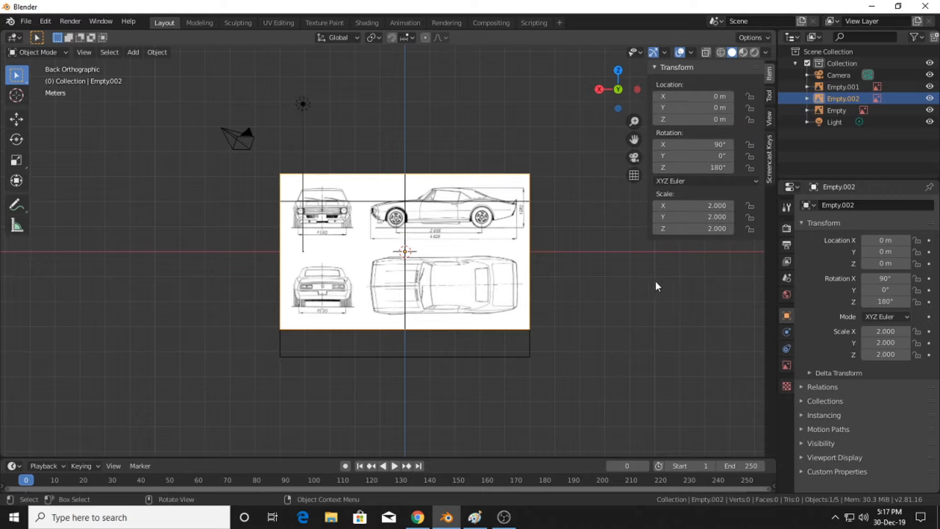
# Collapse the transform values and examine the third blueprint's size and position in back orthographic view
pyautogui.moveTo(662, 281); pyautogui.dragTo(472, 292, button='middle')
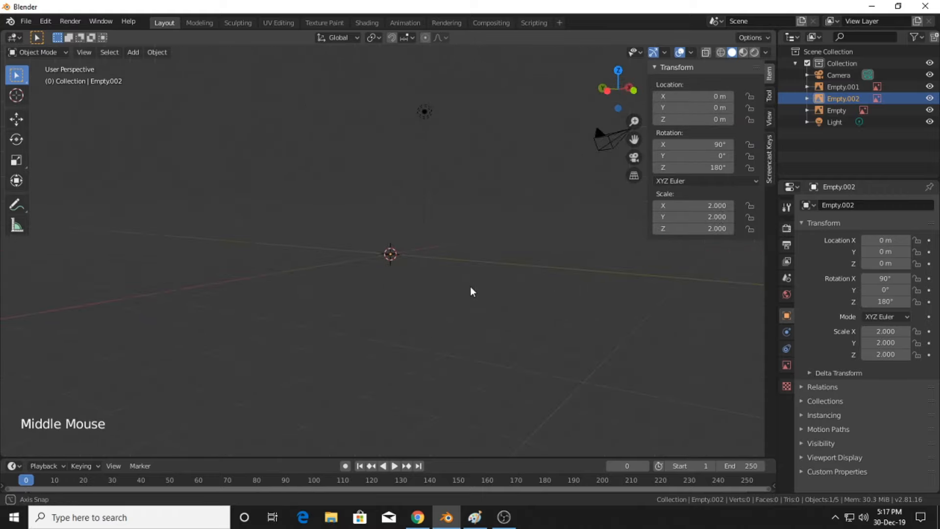
pyautogui.click(667, 67)
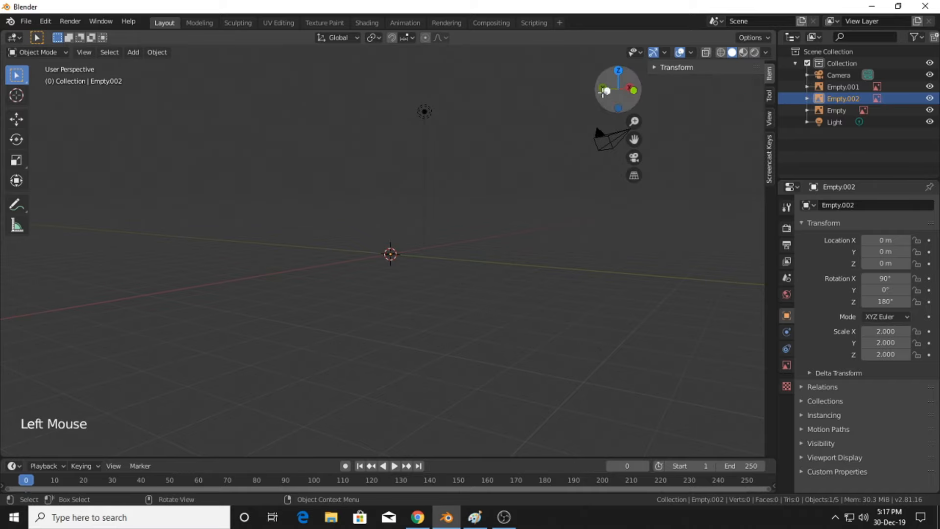
pyautogui.click(603, 91)
pyautogui.scroll(2, 510, 235)
pyautogui.click(599, 90)
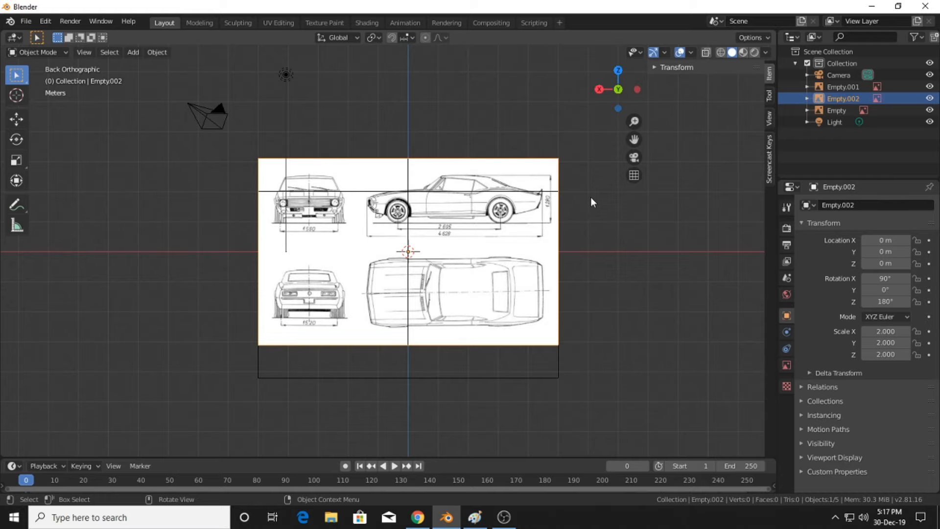
pyautogui.keyDown('shift'); pyautogui.moveTo(493, 217); pyautogui.dragTo(519, 250, button='middle'); pyautogui.keyUp('shift')
pyautogui.scroll(3, 552, 273)
pyautogui.scroll(-4, 516, 246)
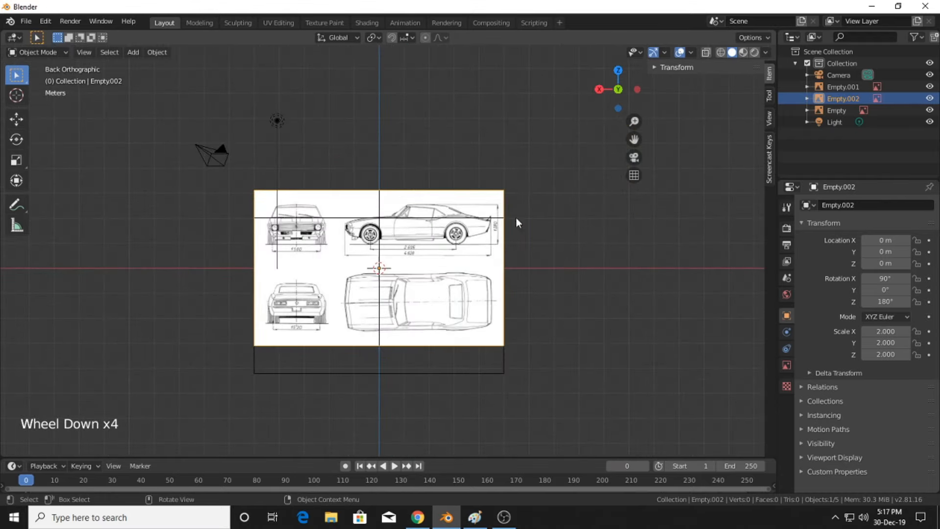
# Compare how the blueprints line up in the right and front orthographic views
pyautogui.click(599, 89)
pyautogui.click(599, 89)
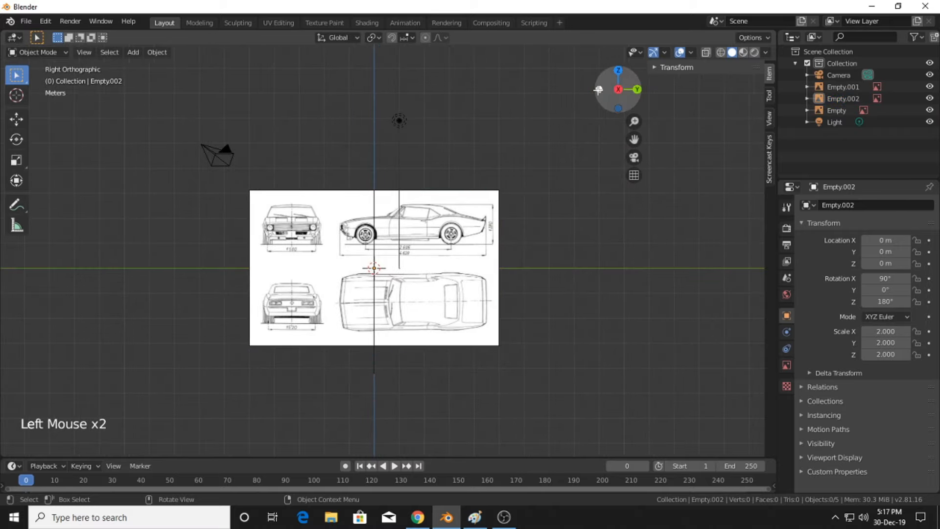
pyautogui.scroll(-2, 531, 190)
pyautogui.moveTo(531, 191); pyautogui.dragTo(601, 125, button='middle')
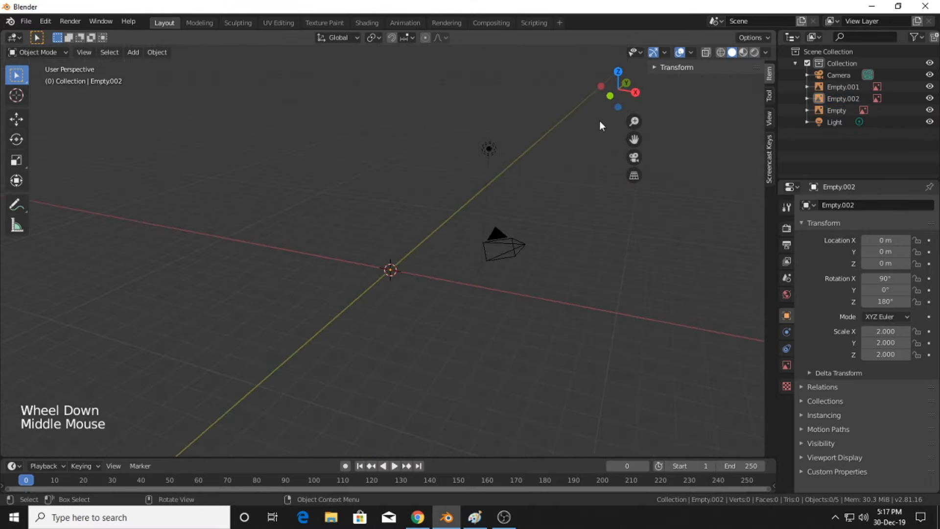
pyautogui.click(612, 94)
pyautogui.scroll(4, 550, 240)
pyautogui.keyDown('shift'); pyautogui.moveTo(549, 239); pyautogui.dragTo(523, 222, button='middle'); pyautogui.keyUp('shift')
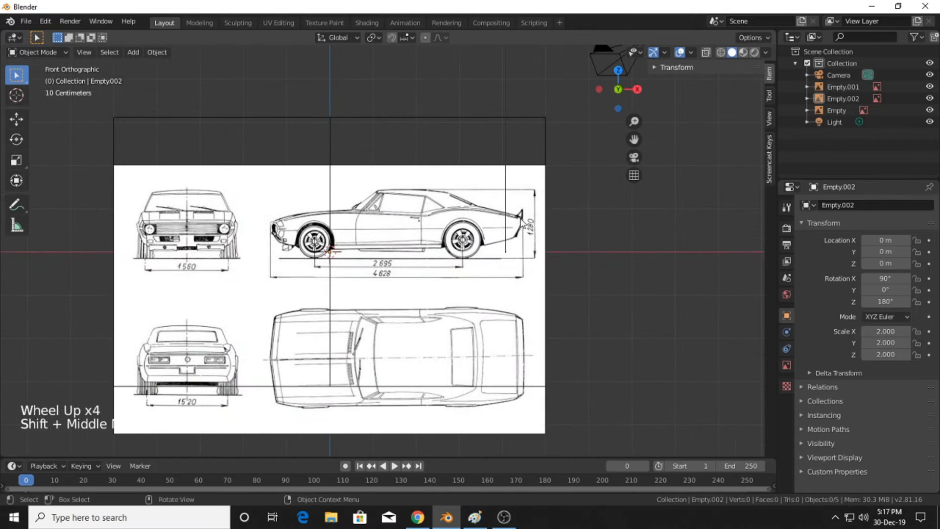
pyautogui.scroll(3, 523, 223)
pyautogui.moveTo(522, 280)
pyautogui.keyDown('shift'); pyautogui.mouseDown(button='middle')
pyautogui.moveTo(530, 300)
pyautogui.moveTo(516, 281)
pyautogui.mouseUp(button='middle'); pyautogui.keyUp('shift')
pyautogui.scroll(-2, 530, 301)
pyautogui.scroll(1, 516, 281)
# In front orthographic view, add a cube mesh and scale it down uniformly to about 0.823
pyautogui.click(629, 94)
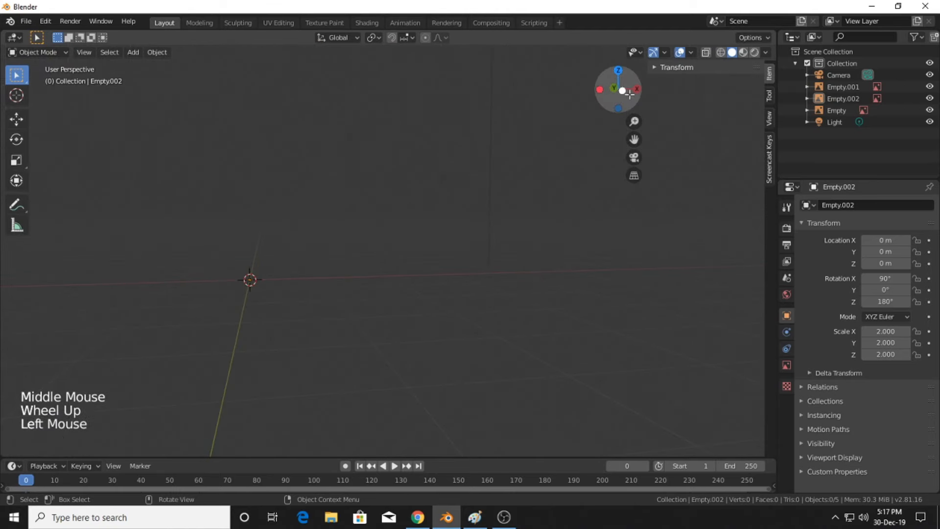
pyautogui.hotkey('shift', 'a')
pyautogui.moveTo(485, 204)
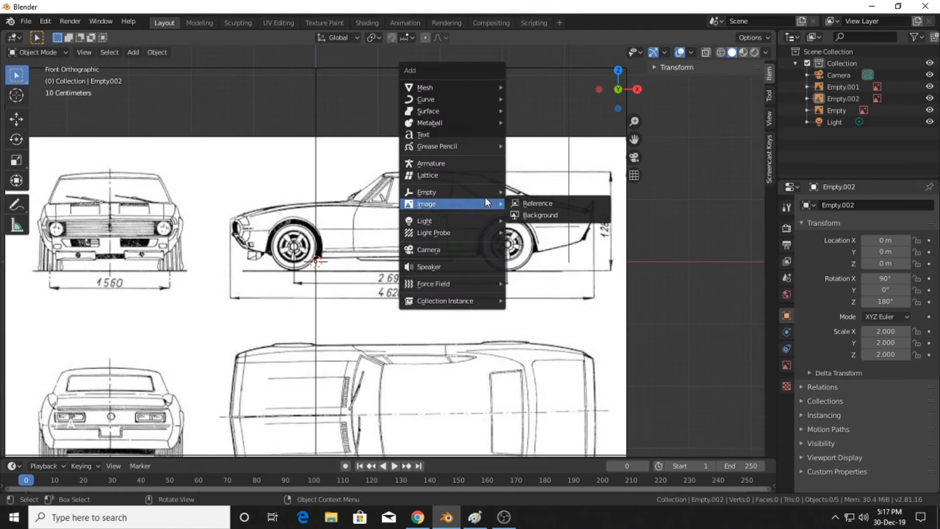
pyautogui.moveTo(445, 86)
pyautogui.click(535, 96)
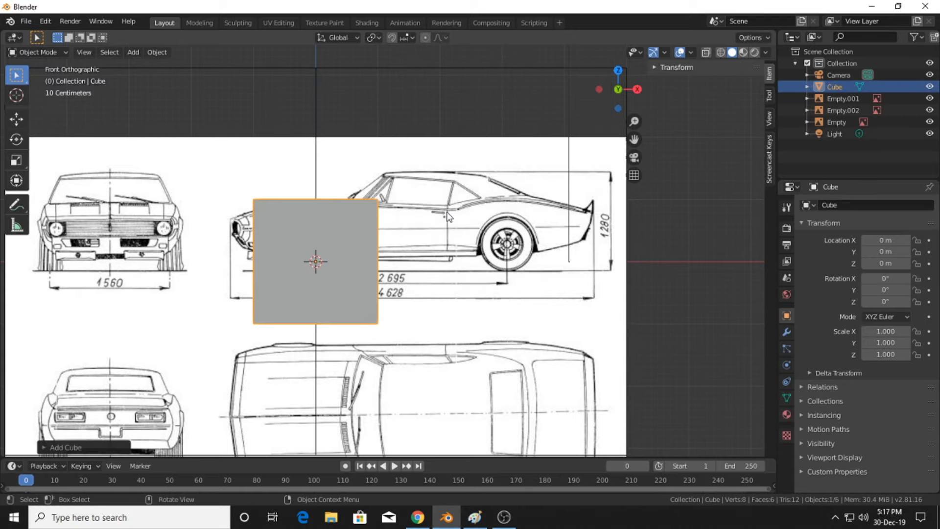
pyautogui.scroll(1, 447, 215)
pyautogui.press('s')
pyautogui.click(456, 218)
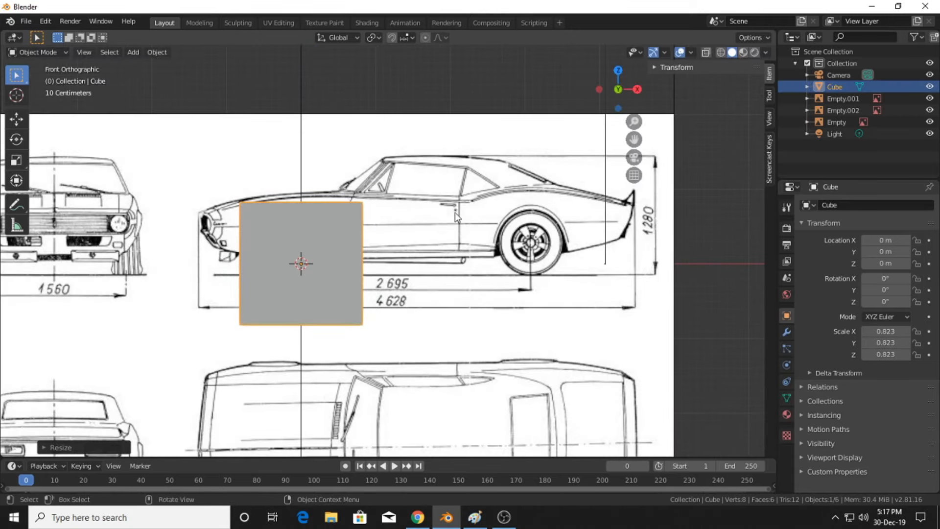
# Move the cube over the door of the side-view car, about X 1.55 m and Z 0.83 m, and switch to wireframe display
pyautogui.keyDown('shift'); pyautogui.moveTo(455, 218); pyautogui.dragTo(425, 226, button='middle'); pyautogui.keyUp('shift')
pyautogui.press('g')
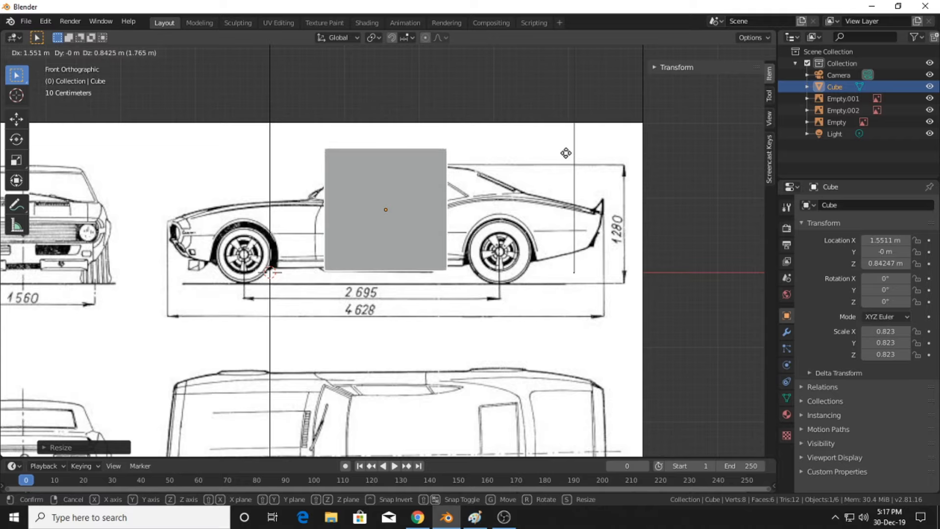
pyautogui.click(566, 154)
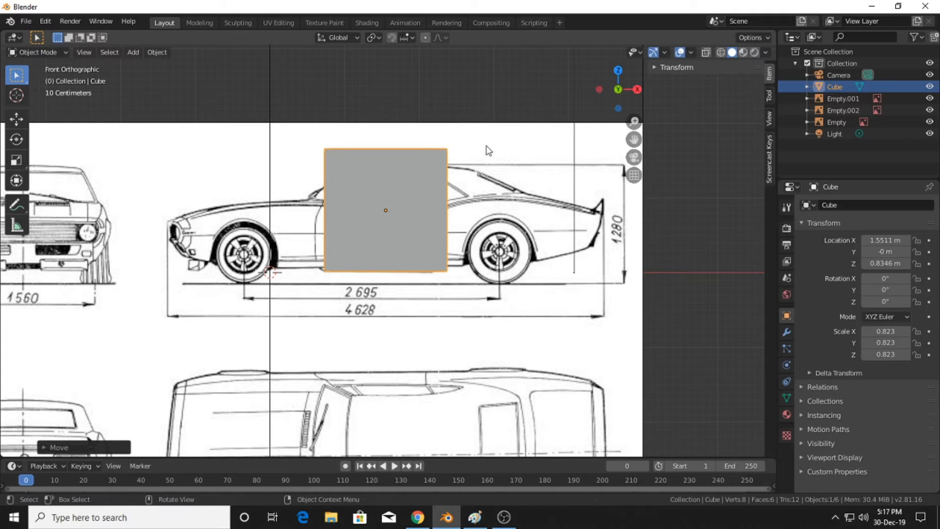
pyautogui.keyDown('shift'); pyautogui.moveTo(486, 146); pyautogui.dragTo(482, 155, button='middle'); pyautogui.keyUp('shift')
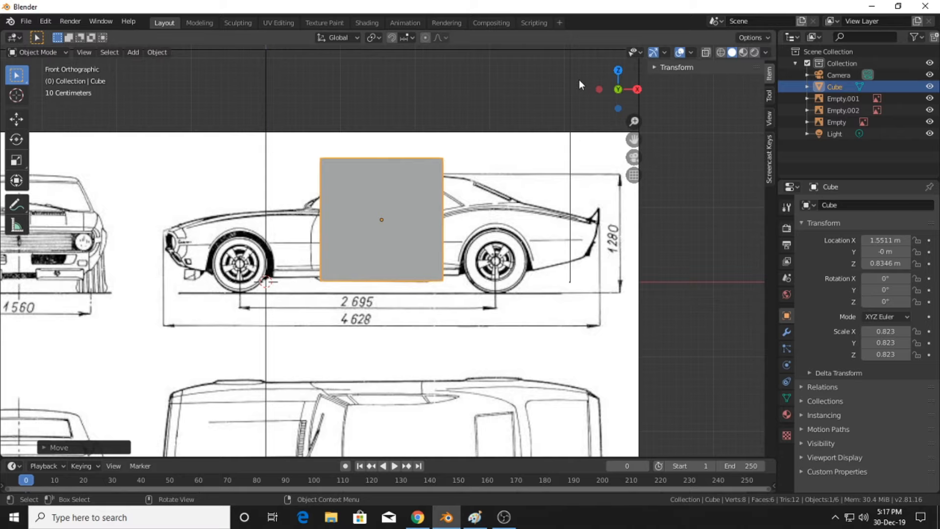
pyautogui.press('z')
pyautogui.click(493, 91)
pyautogui.scroll(2, 480, 172)
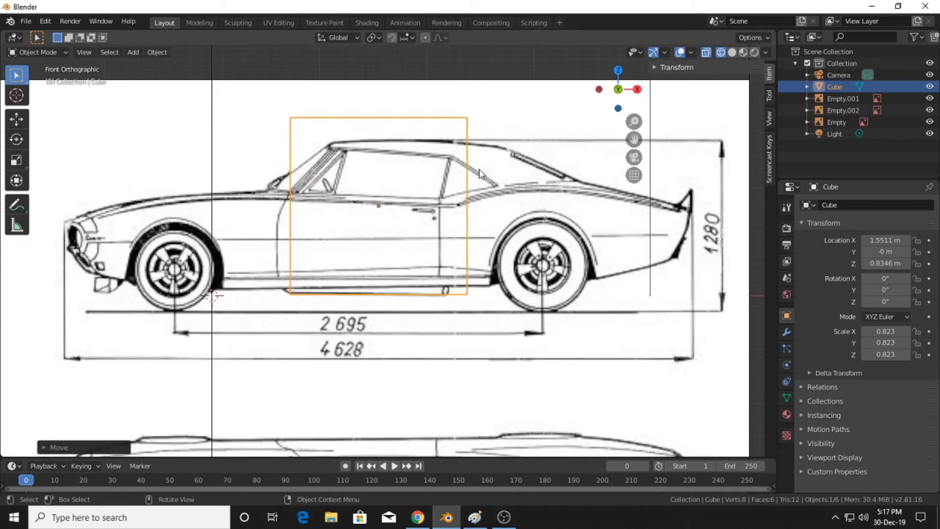
# In Edit Mode, lower the cube's top vertices along Z to the car's roofline
pyautogui.keyDown('shift'); pyautogui.moveTo(480, 171); pyautogui.dragTo(484, 196, button='middle'); pyautogui.keyUp('shift')
pyautogui.press('Tab')
pyautogui.moveTo(256, 134); pyautogui.dragTo(377, 162)
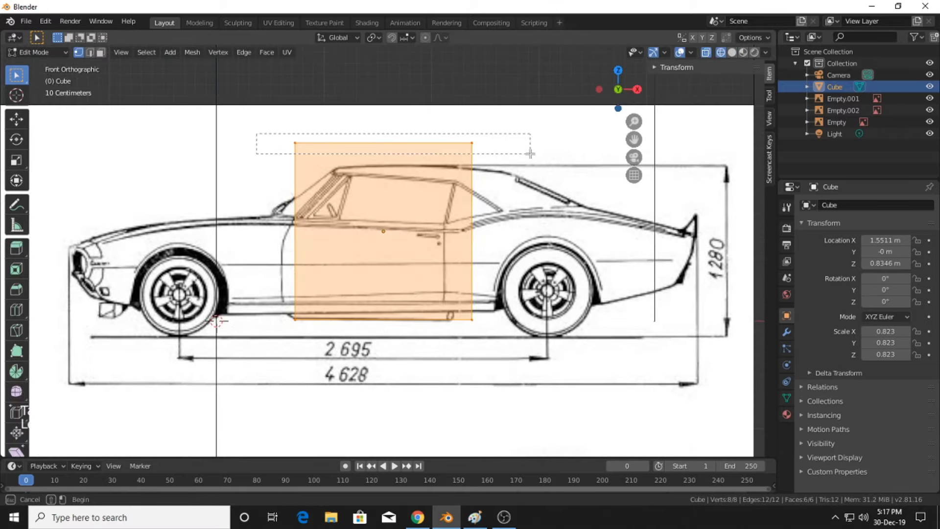
pyautogui.moveTo(530, 153); pyautogui.dragTo(530, 153)
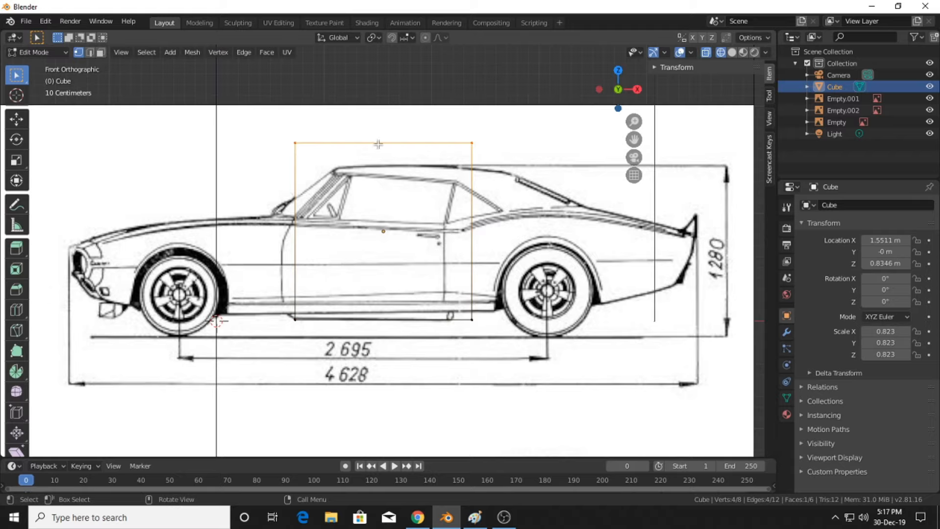
pyautogui.press('g')
pyautogui.press('z')
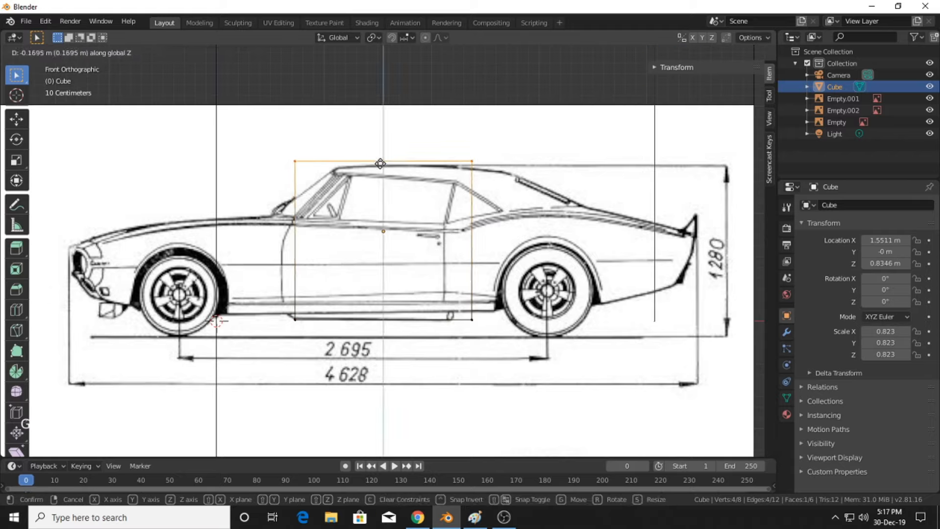
pyautogui.click(381, 166)
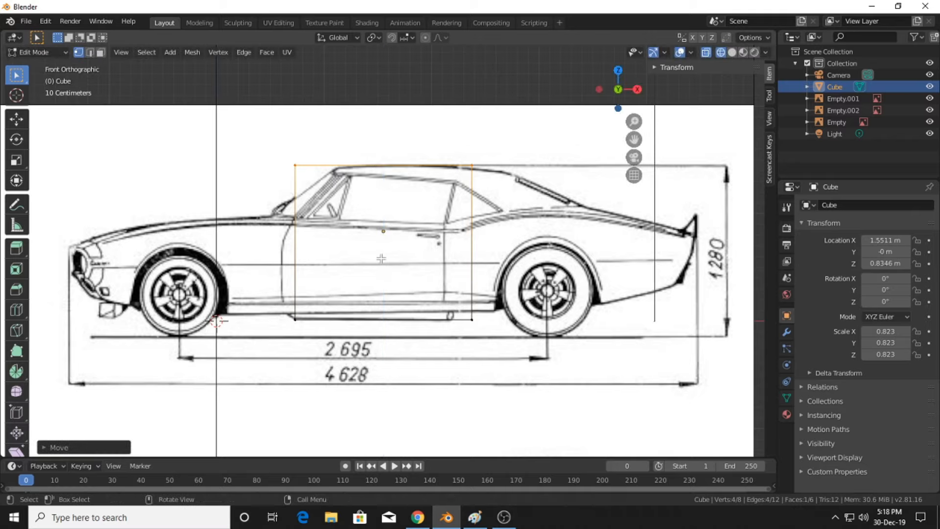
# Nudge the cube's bottom vertices onto the lower edge of the car body
pyautogui.moveTo(274, 315); pyautogui.dragTo(513, 340)
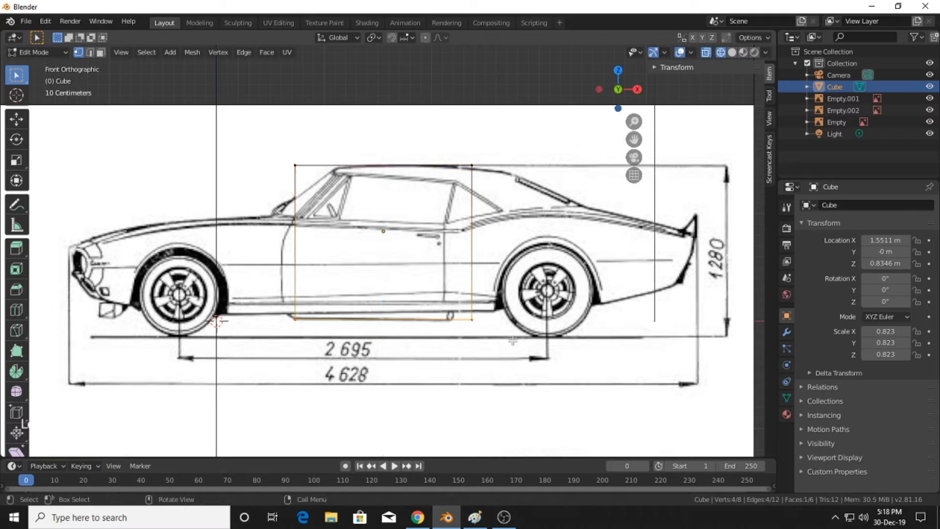
pyautogui.press('g')
pyautogui.click(513, 341)
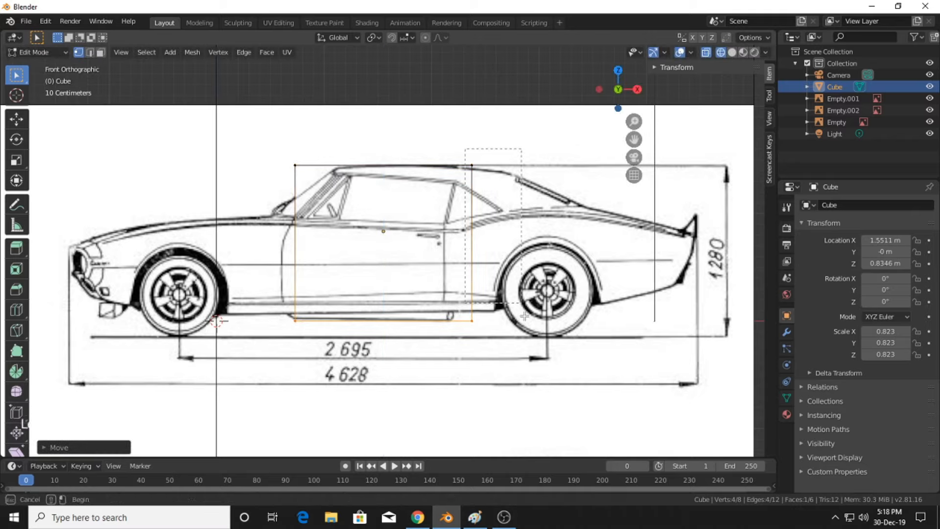
# Move the cube's right-hand vertices along X to the rear end of the car
pyautogui.press('l')
pyautogui.press('g')
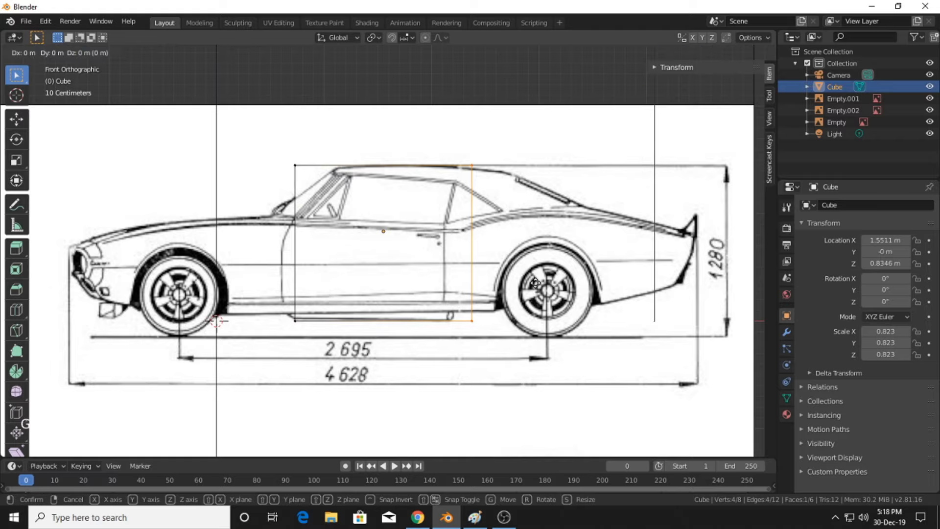
pyautogui.press('x')
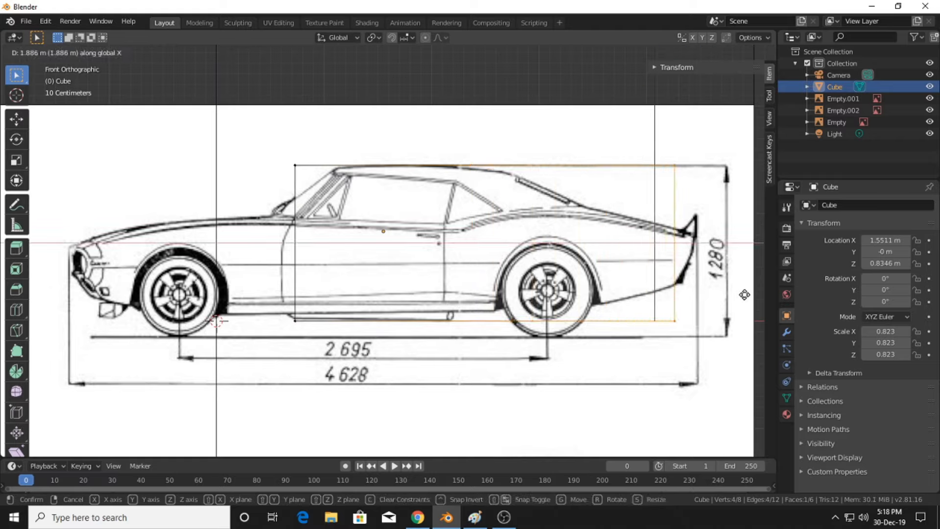
pyautogui.click(758, 297)
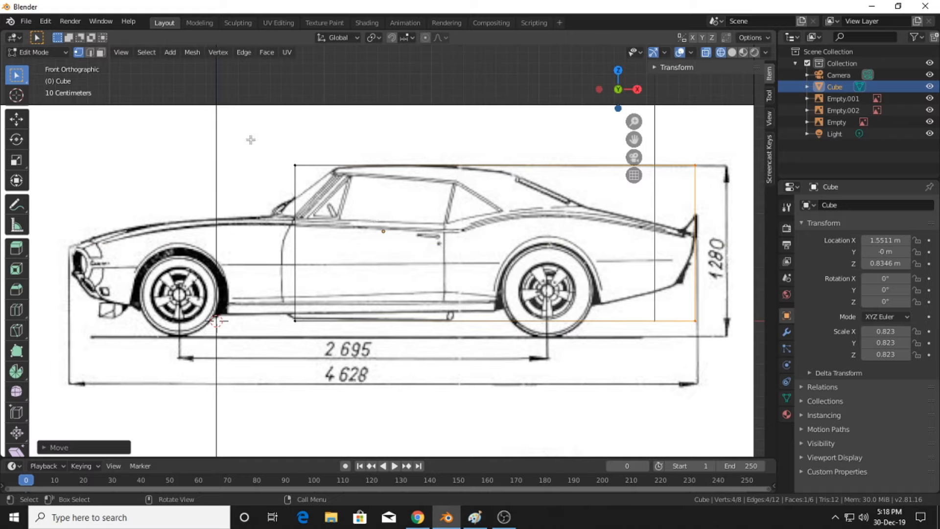
# Move the cube's left-hand vertices about 2.07 m along negative X to the car's front bumper, and clear the selection
pyautogui.moveTo(275, 132); pyautogui.dragTo(394, 236)
pyautogui.press('g')
pyautogui.press('x')
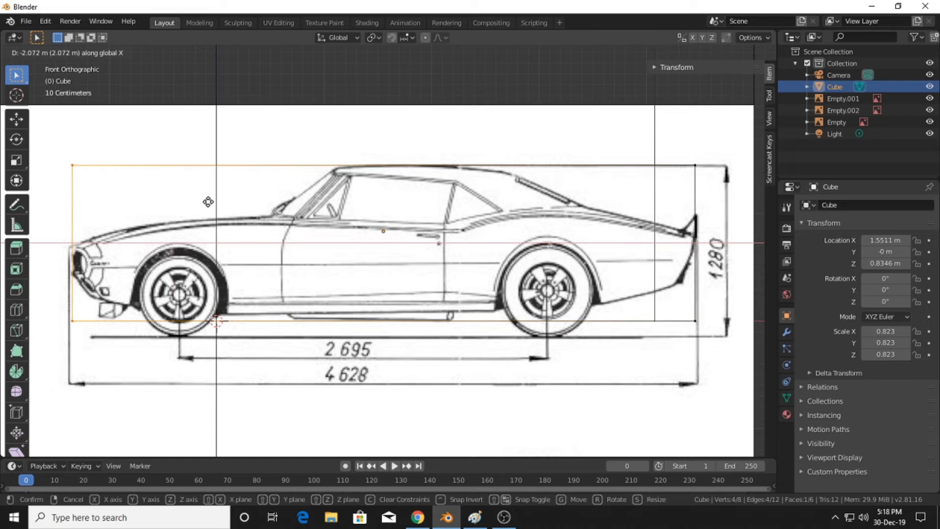
pyautogui.click(208, 202)
pyautogui.scroll(-2, 440, 236)
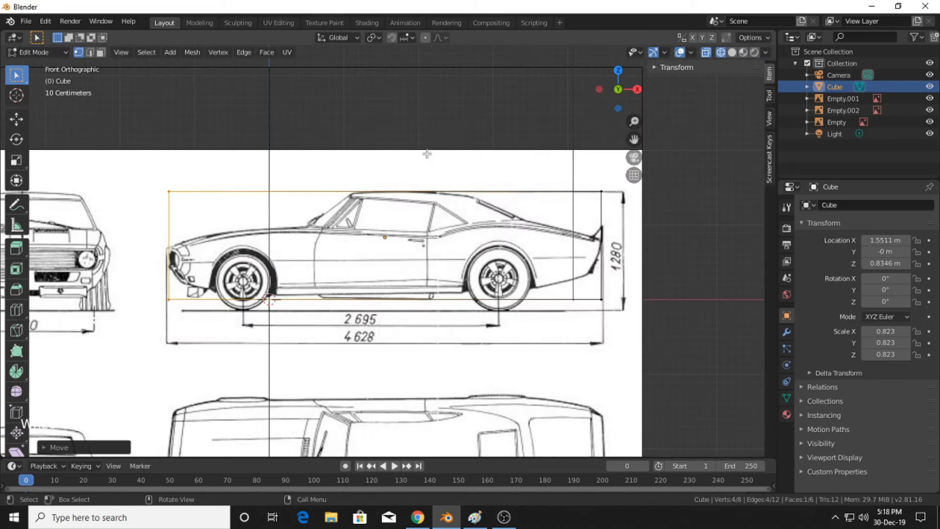
pyautogui.click(436, 112)
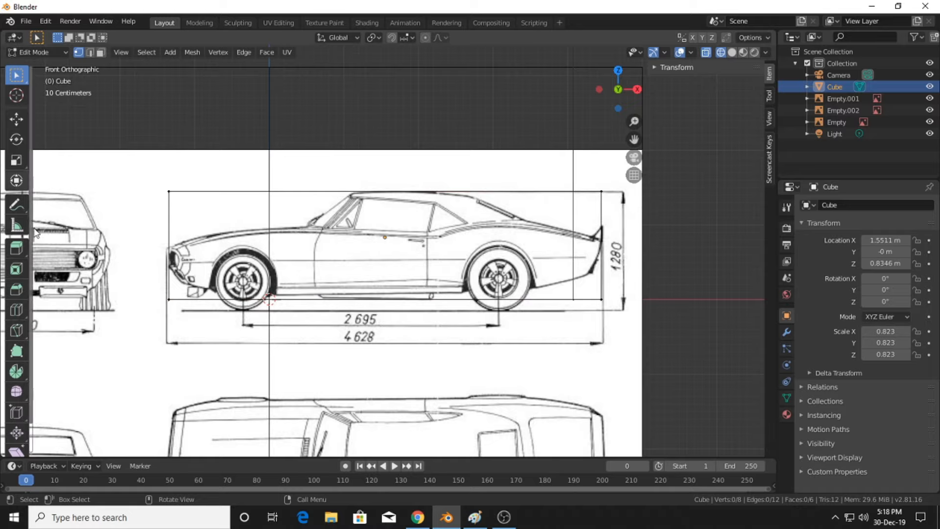
# Check the cube against the blueprint in right orthographic view and return to the front orthographic view
pyautogui.click(636, 90)
pyautogui.scroll(-3, 421, 231)
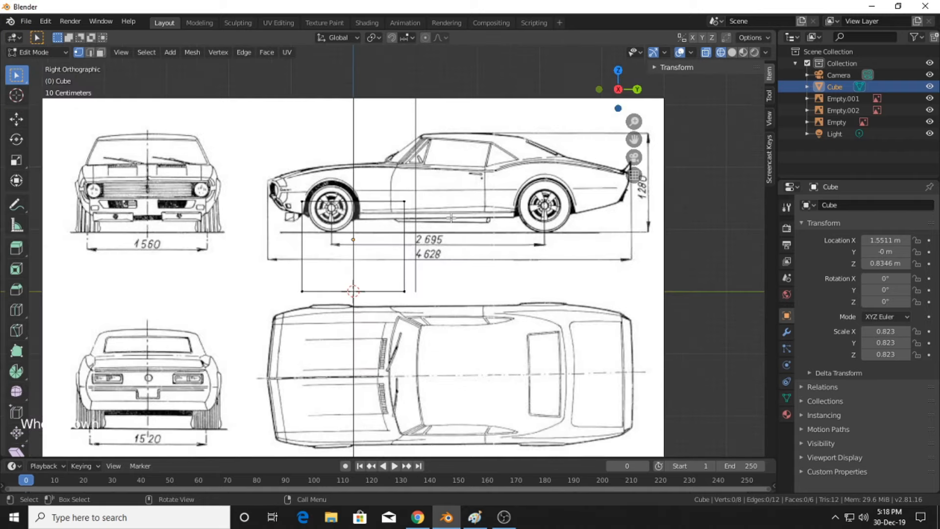
pyautogui.keyDown('shift'); pyautogui.moveTo(458, 211); pyautogui.dragTo(449, 223, button='middle'); pyautogui.keyUp('shift')
pyautogui.click(599, 89)
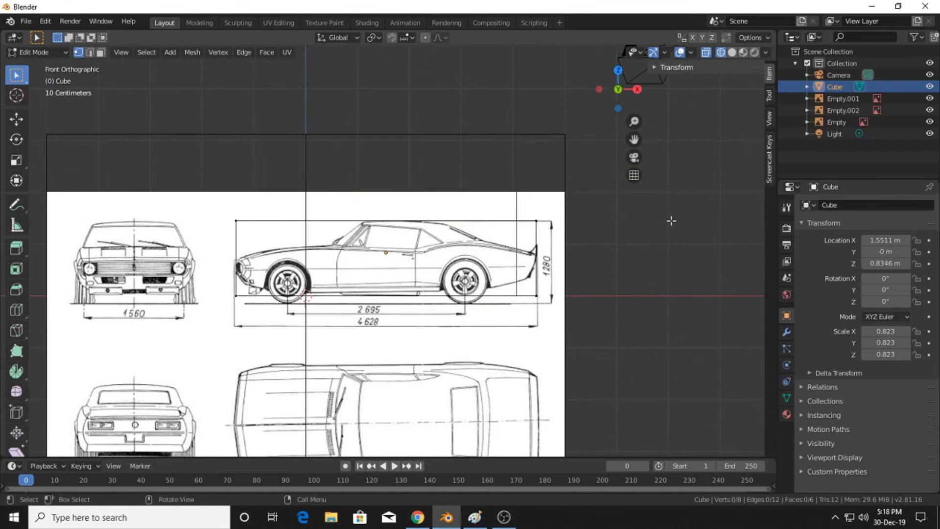
# In right orthographic view, move the right-view blueprint to about Y 3.31 m, Z 1.94 m, placing its rear-view drawing over the cube
pyautogui.click(637, 89)
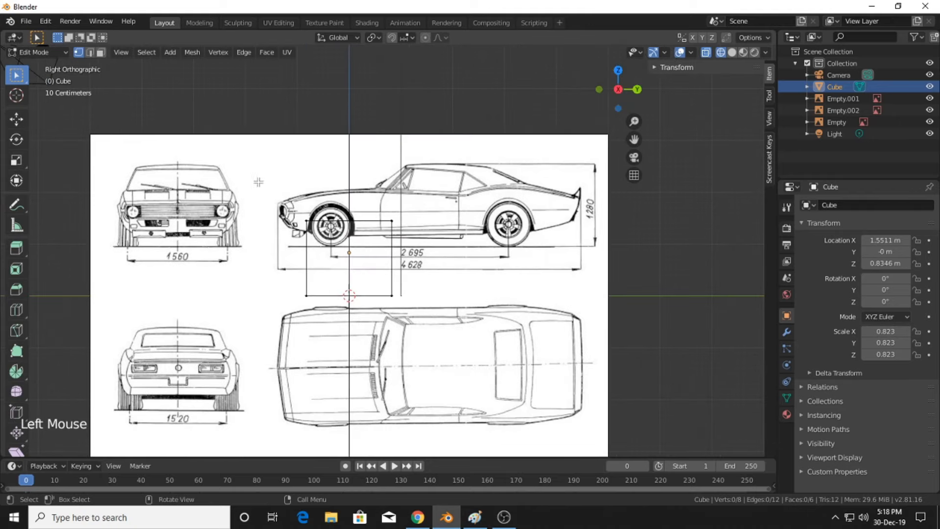
pyautogui.press('Tab')
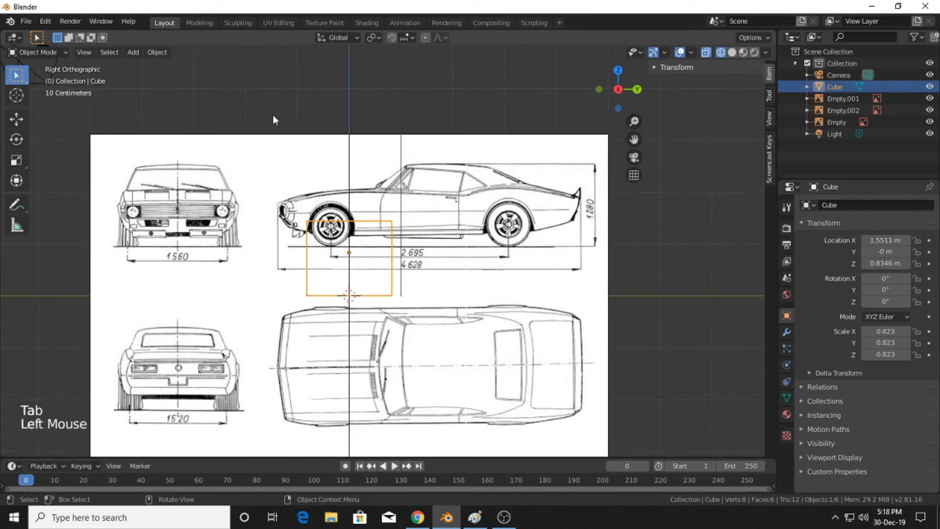
pyautogui.click(523, 241)
pyautogui.press('g')
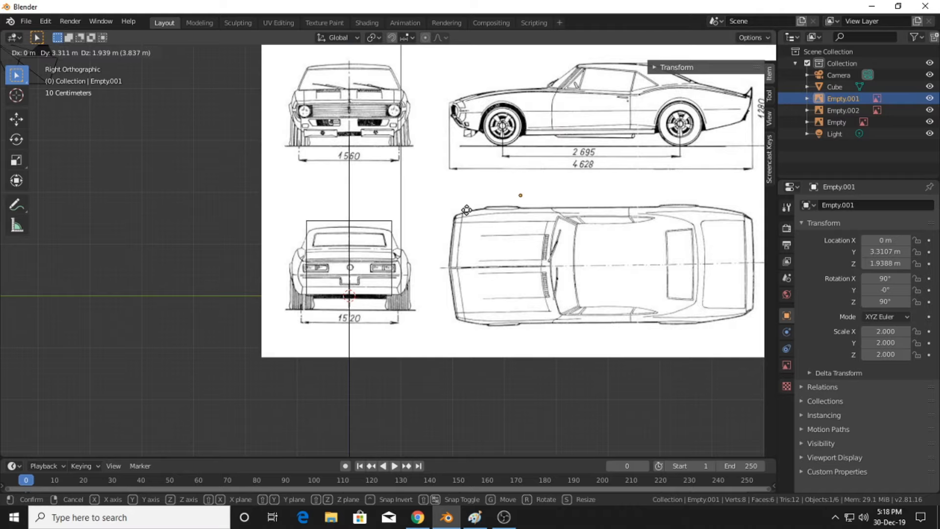
pyautogui.click(466, 210)
# Fine-tune the right-view blueprint to about Y 3.307 m, Z 1.981 m, centring the car's rear drawing on the vertical axis
pyautogui.scroll(4, 446, 230)
pyautogui.keyDown('shift'); pyautogui.moveTo(420, 235); pyautogui.dragTo(449, 227, button='middle'); pyautogui.keyUp('shift')
pyautogui.scroll(1, 445, 230)
pyautogui.scroll(1, 446, 230)
pyautogui.click(383, 253)
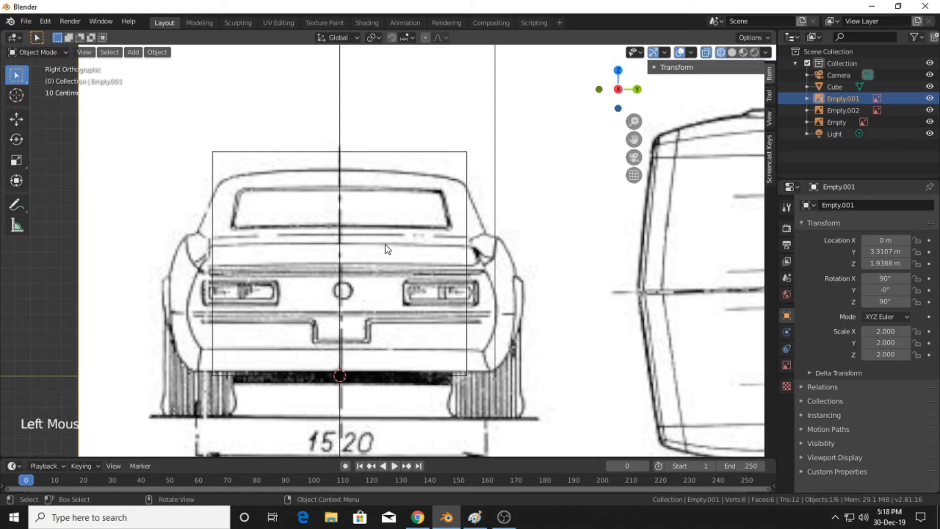
pyautogui.press('g')
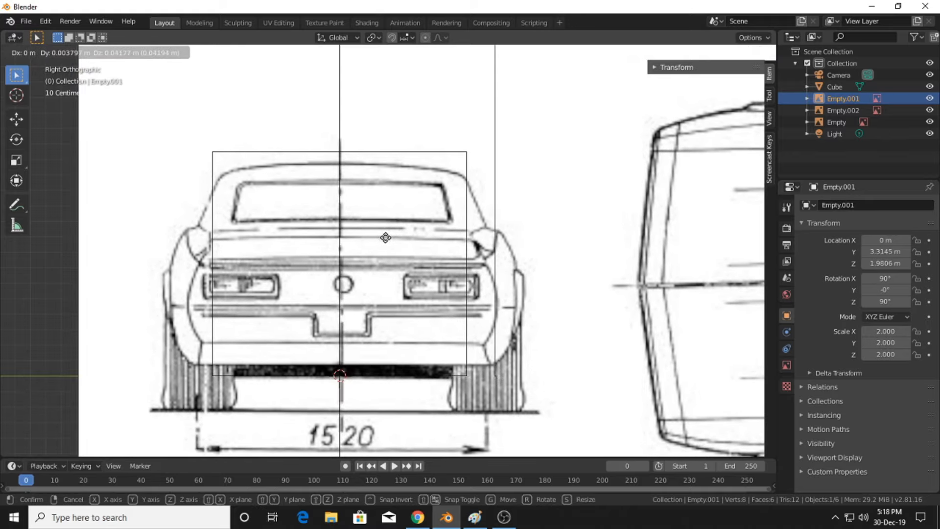
pyautogui.click(387, 240)
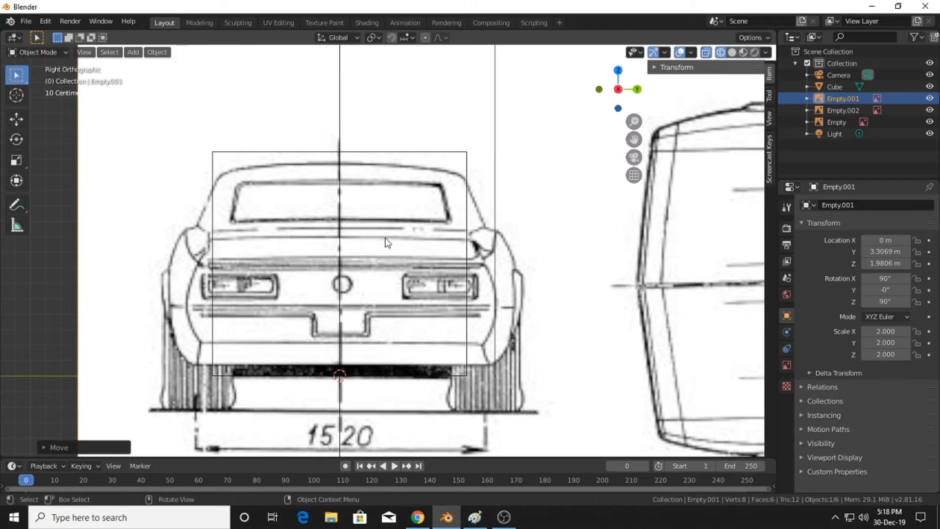
# Move the cube's positive-Y side vertices about 0.35 m outward along Y to the car's outer fender in the rear drawing
pyautogui.keyDown('shift'); pyautogui.moveTo(621, 234); pyautogui.dragTo(622, 246, button='middle'); pyautogui.keyUp('shift')
pyautogui.click(441, 171)
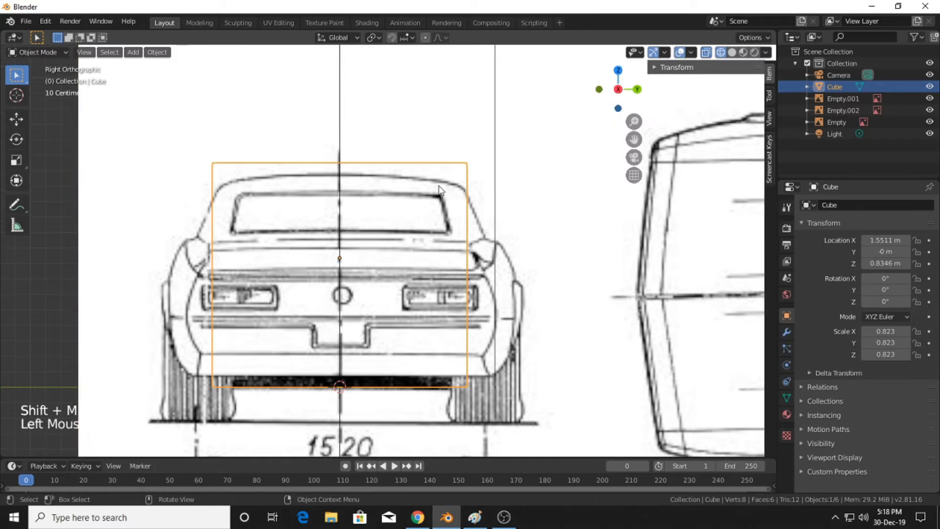
pyautogui.press('Tab')
pyautogui.moveTo(462, 156); pyautogui.dragTo(489, 399)
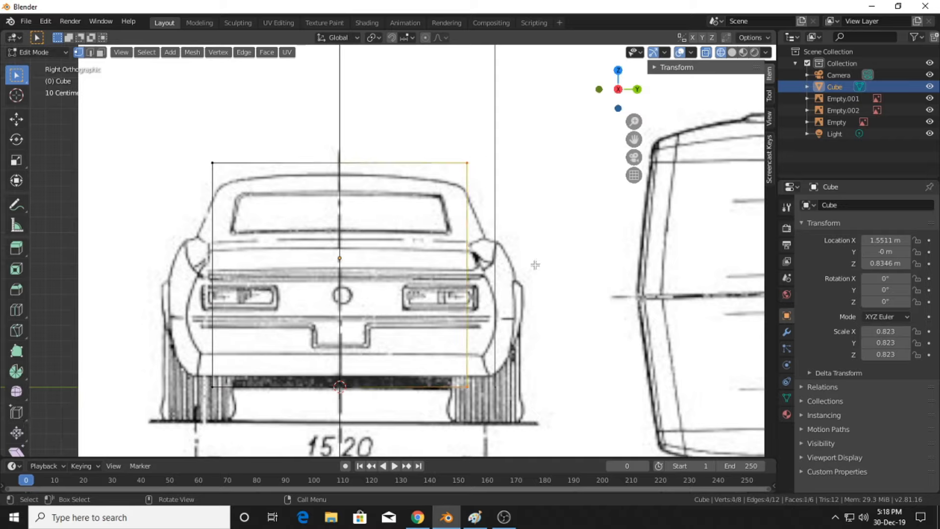
pyautogui.press('g')
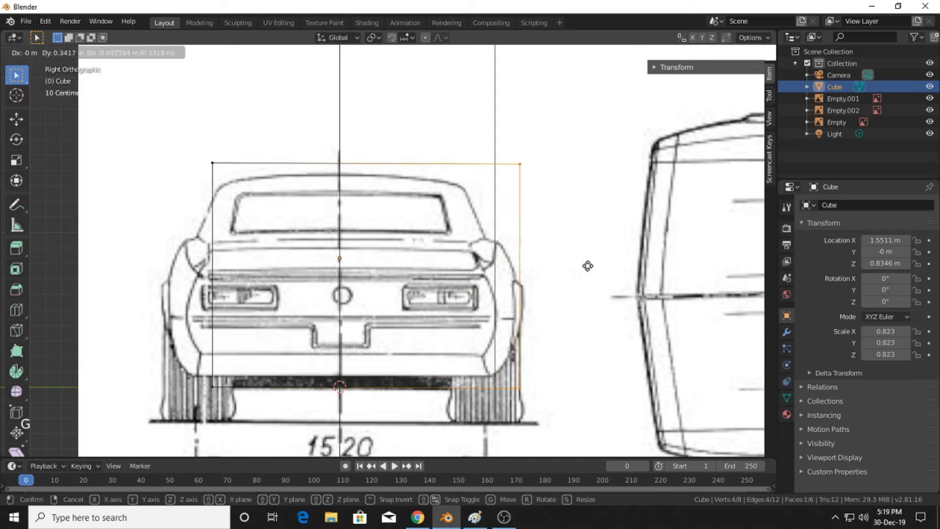
pyautogui.press('x')
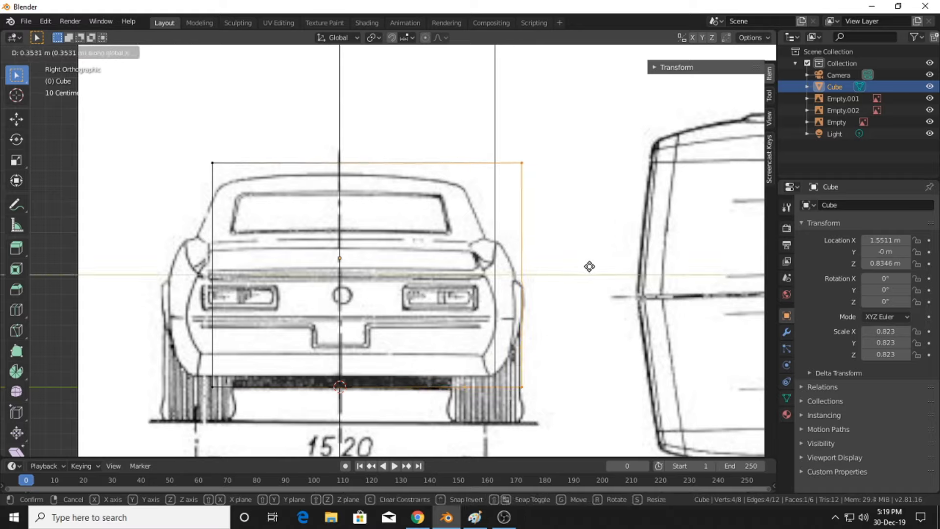
pyautogui.click(591, 265)
# Move the cube's negative-Y side vertices outward along Y to the opposite fender's outer edge
pyautogui.moveTo(197, 139); pyautogui.dragTo(243, 407)
pyautogui.press('g')
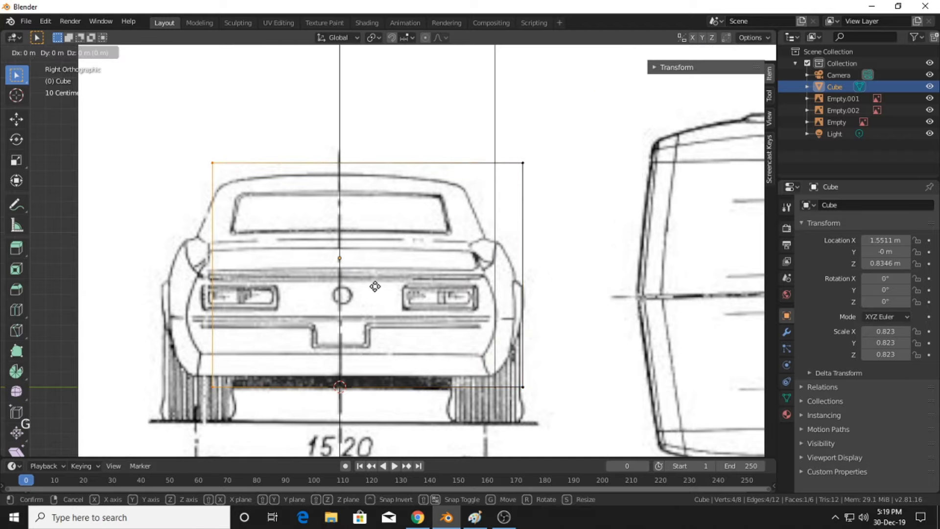
pyautogui.press('x')
pyautogui.press('y')
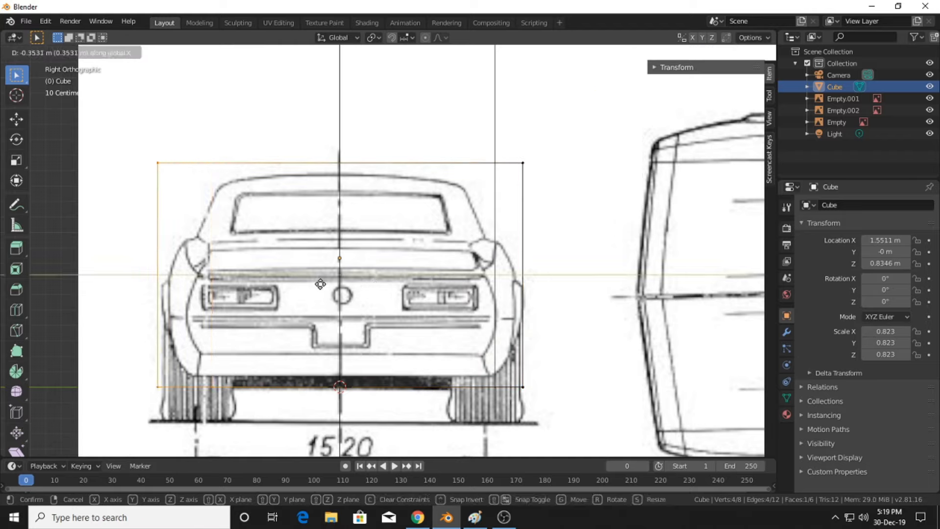
pyautogui.click(325, 288)
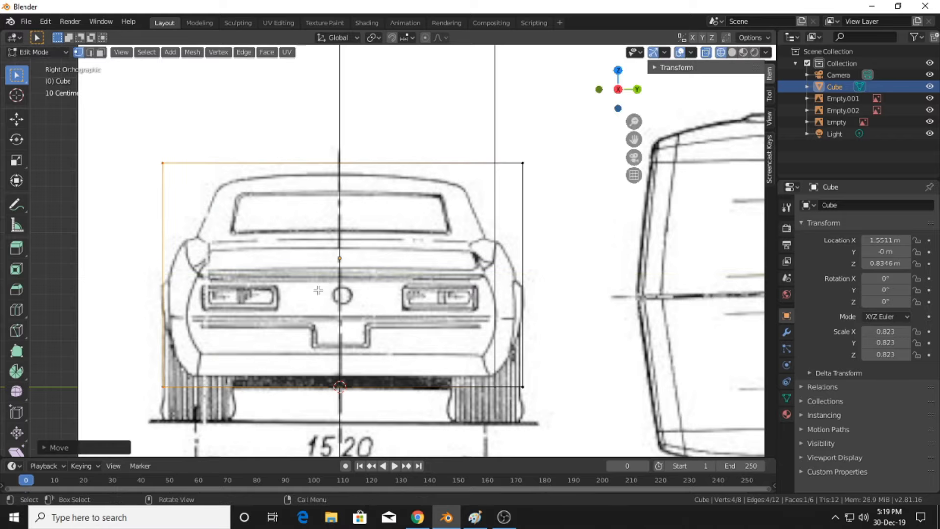
pyautogui.scroll(-2, 316, 274)
pyautogui.scroll(2, 314, 270)
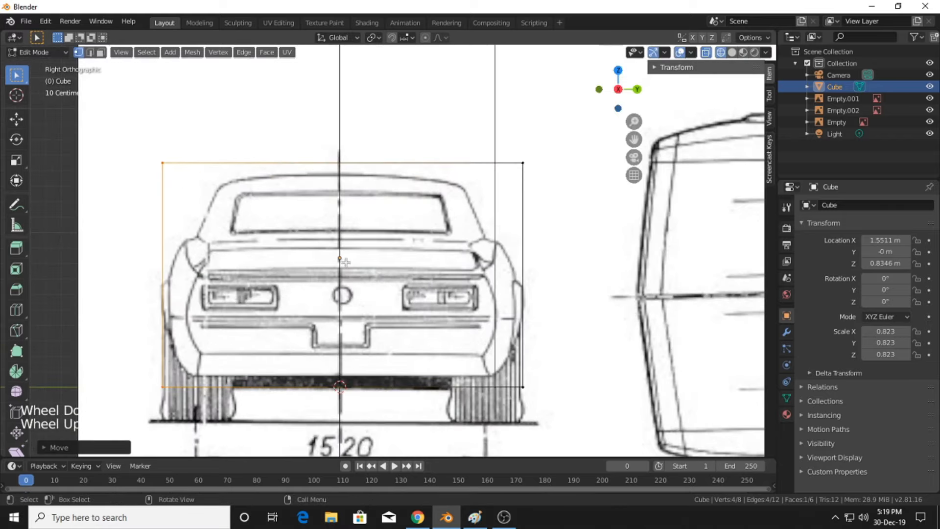
# Lower the cube's top vertices about 0.06 m along Z to the roof line of the rear drawing
pyautogui.moveTo(150, 162); pyautogui.dragTo(571, 185)
pyautogui.press('g')
pyautogui.press('z')
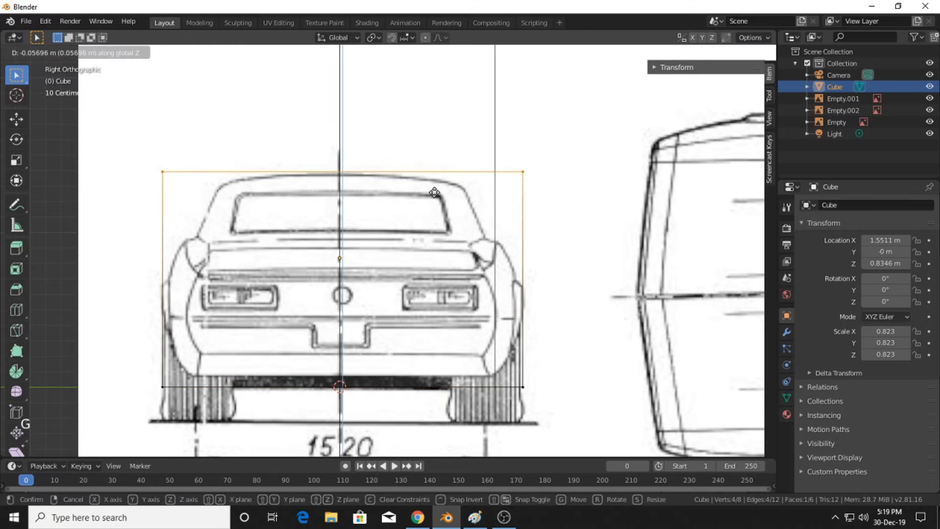
pyautogui.click(429, 195)
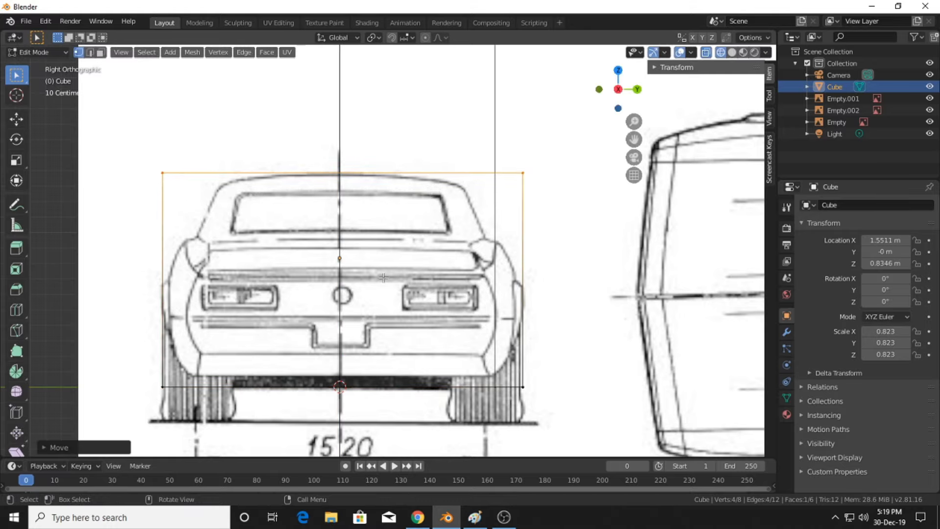
# Check the resized cube in perspective, then against the blueprints in front and right orthographic views
pyautogui.scroll(-5, 287, 316)
pyautogui.moveTo(287, 316); pyautogui.dragTo(358, 265, button='middle')
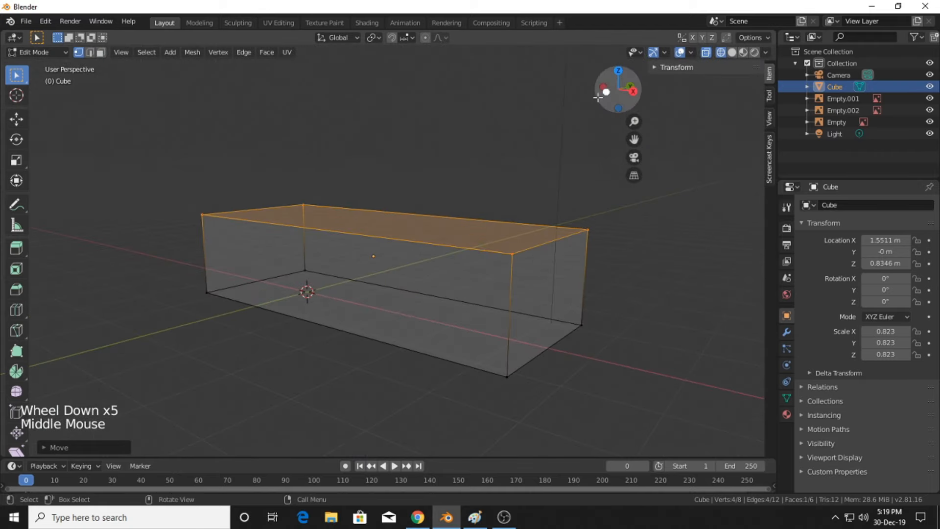
pyautogui.click(600, 91)
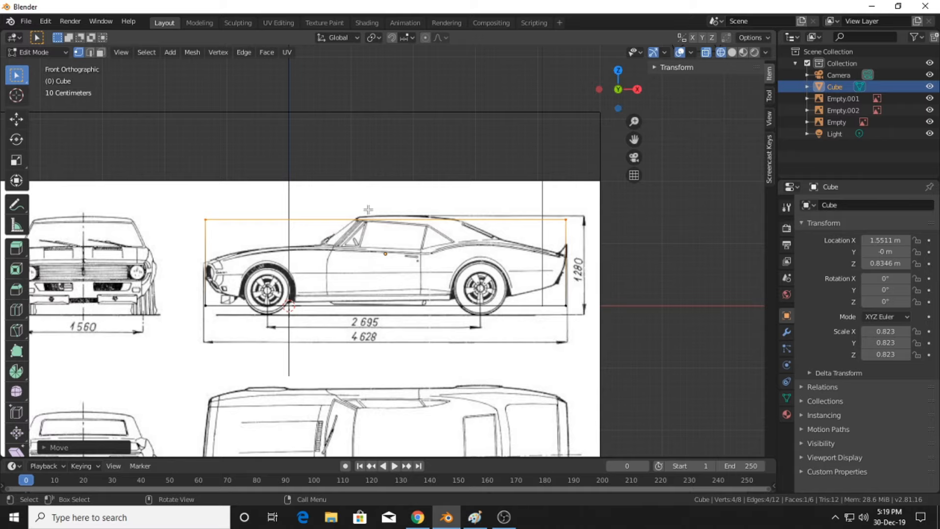
pyautogui.click(636, 89)
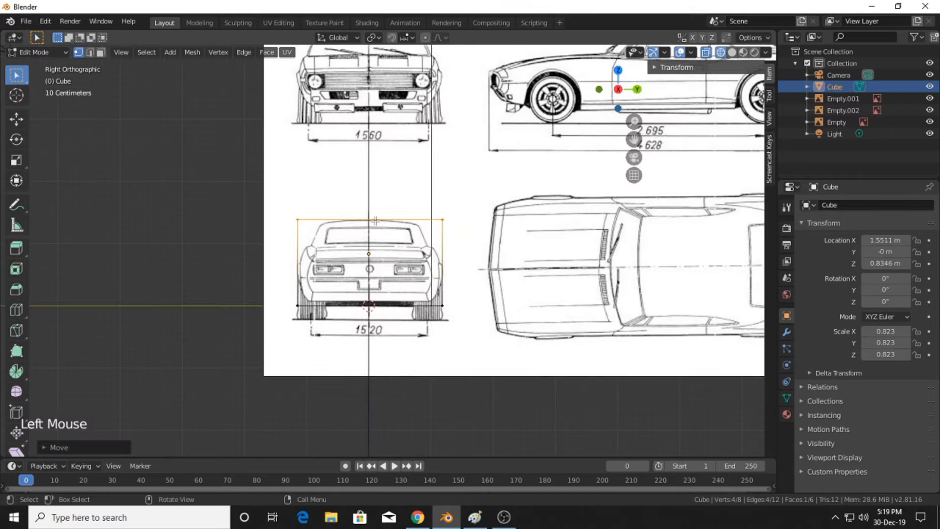
pyautogui.scroll(2, 329, 217)
pyautogui.keyDown('shift'); pyautogui.scroll(1, 329, 216); pyautogui.keyUp('shift')
pyautogui.keyDown('shift'); pyautogui.moveTo(330, 217); pyautogui.dragTo(417, 277, button='middle'); pyautogui.keyUp('shift')
pyautogui.scroll(2, 372, 254)
pyautogui.scroll(-1, 325, 279)
# Try to reposition the cube's top vertices and the whole mesh against the rear drawing
pyautogui.press('g')
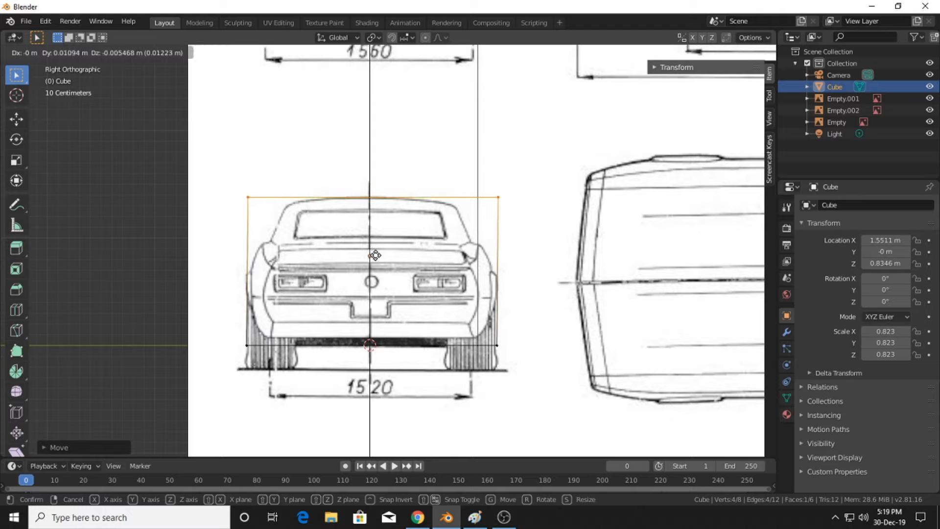
pyautogui.click(375, 255)
pyautogui.hotkey('ctrl', 'z')
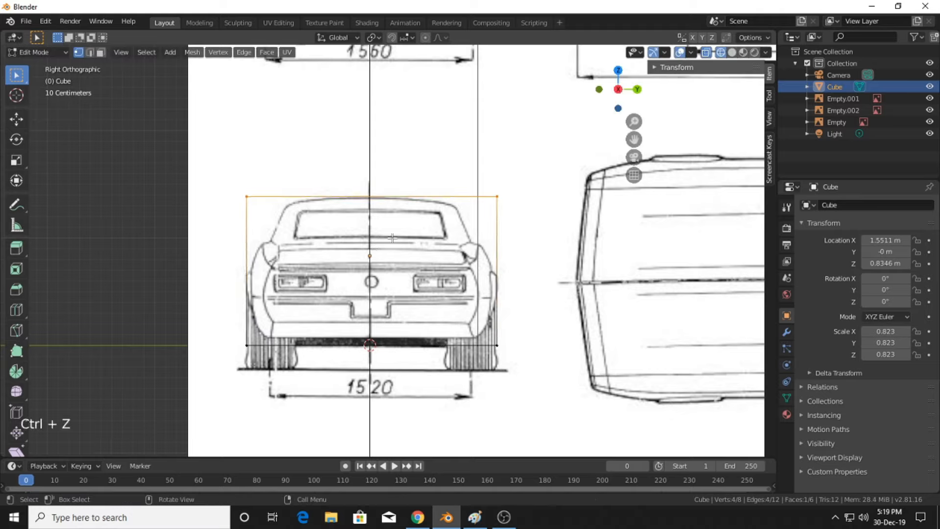
pyautogui.press('a')
pyautogui.press('g')
pyautogui.press('z')
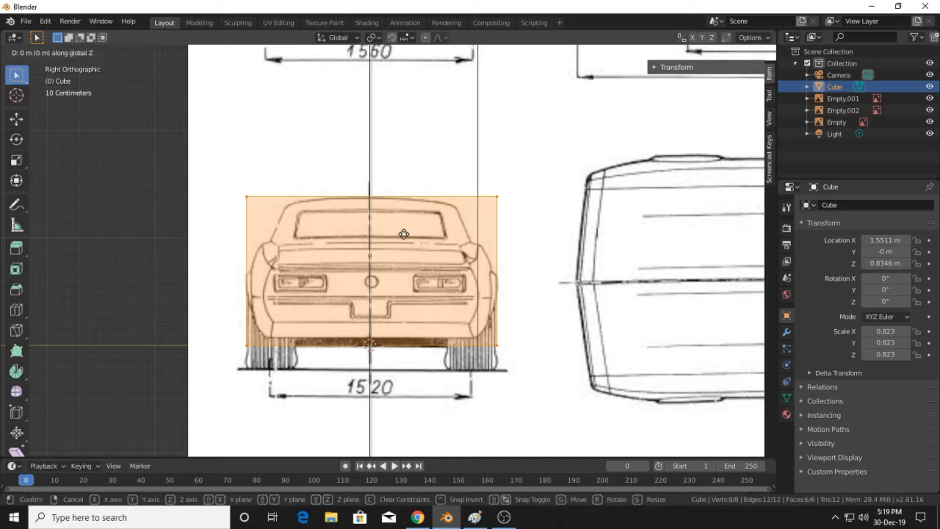
pyautogui.click(405, 235)
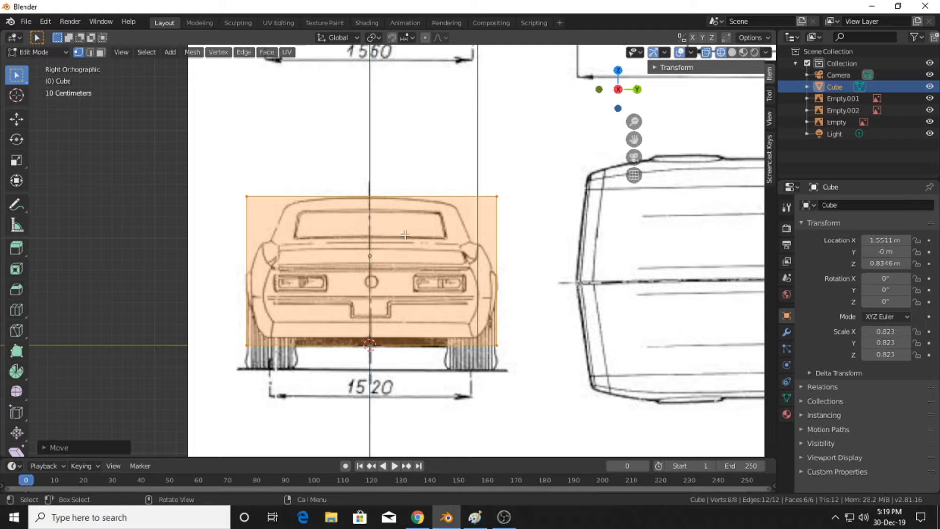
# Lower the cube's bottom vertices along Z to slightly below the car body in the rear drawing
pyautogui.moveTo(221, 323); pyautogui.dragTo(527, 360)
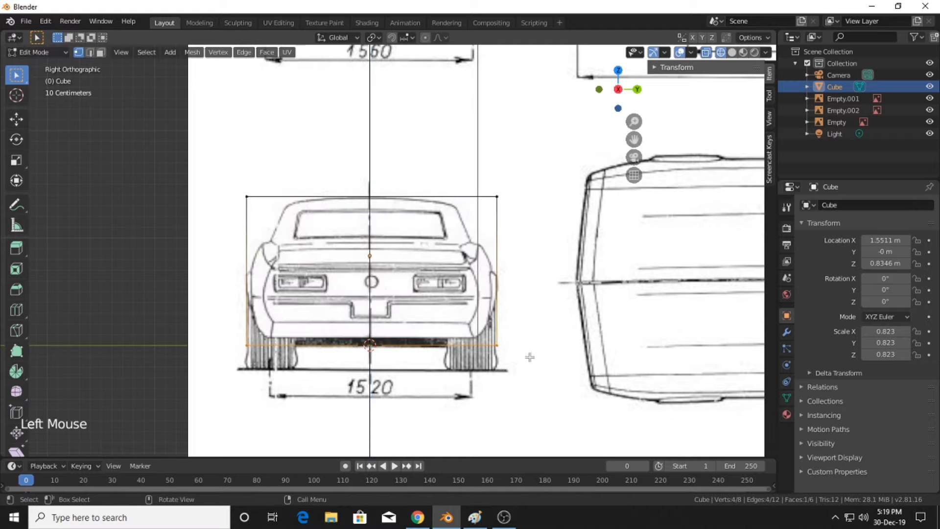
pyautogui.press('g')
pyautogui.press('z')
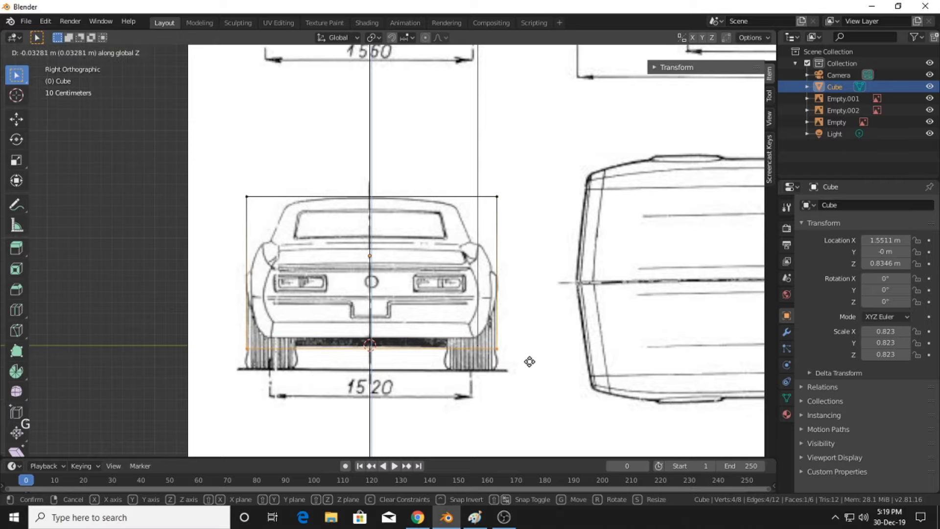
pyautogui.click(528, 365)
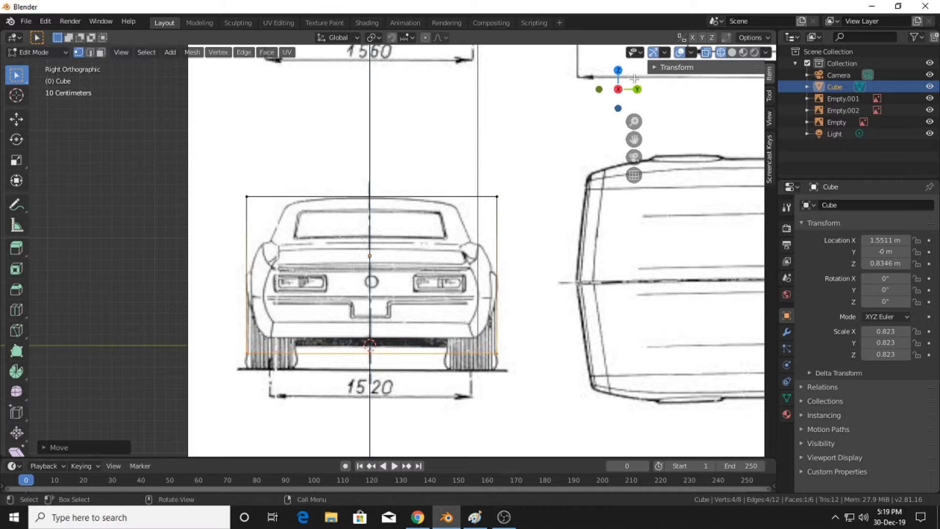
# In front orthographic view, raise the cube's whole mesh about 0.06 m along Z so its top meets the side drawing's roof line
pyautogui.click(599, 90)
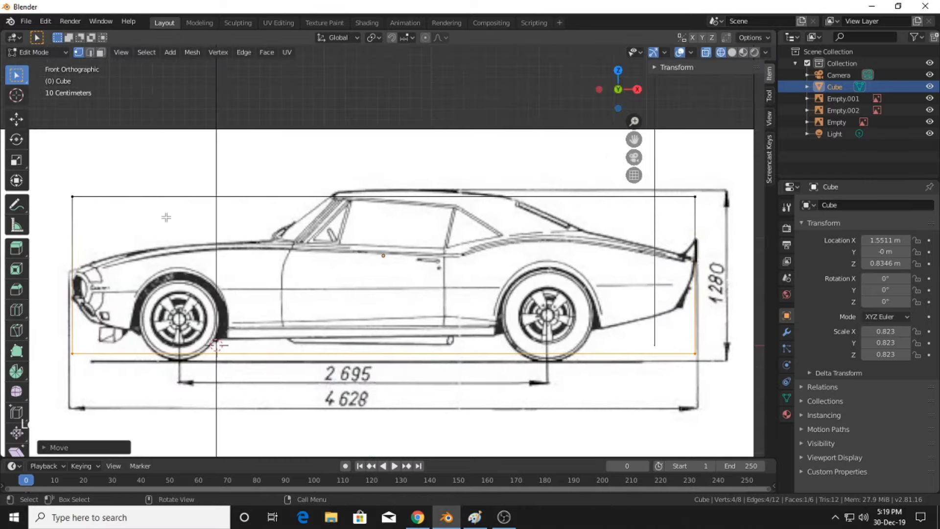
pyautogui.press('a')
pyautogui.press('g')
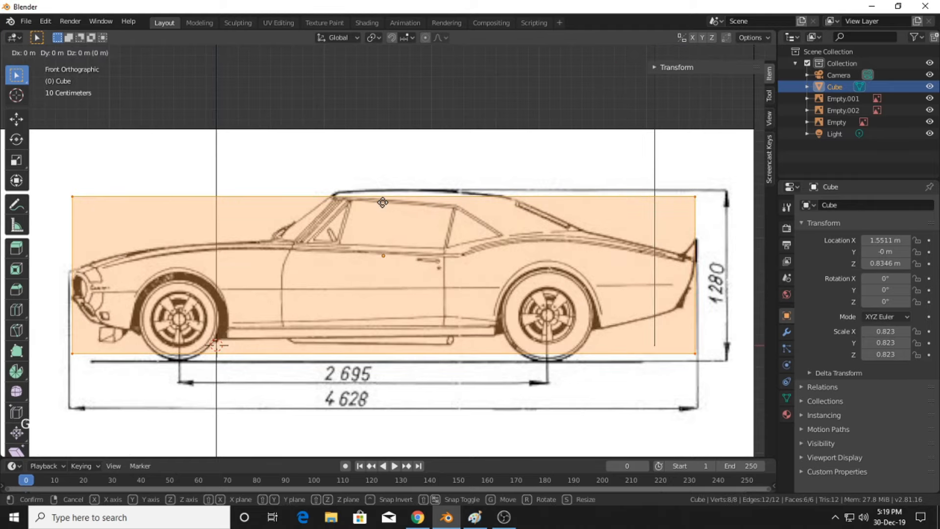
pyautogui.press('z')
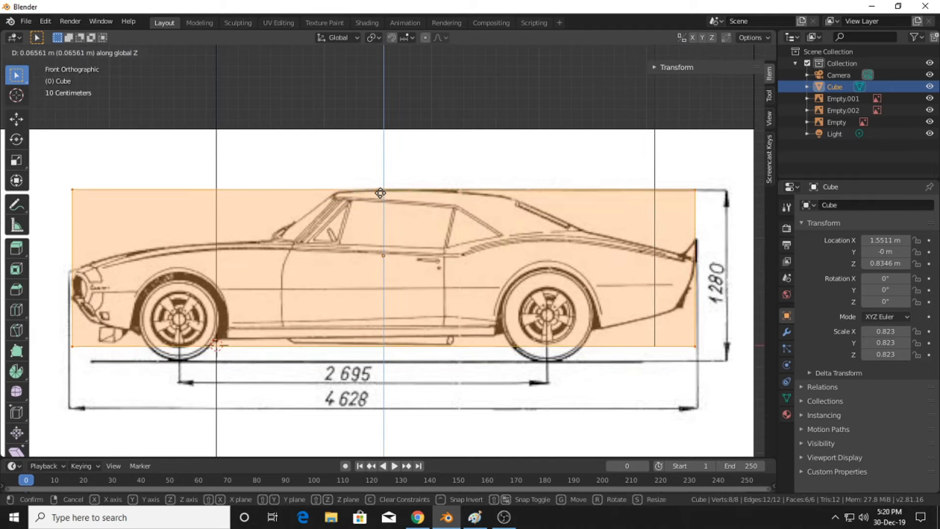
pyautogui.click(380, 194)
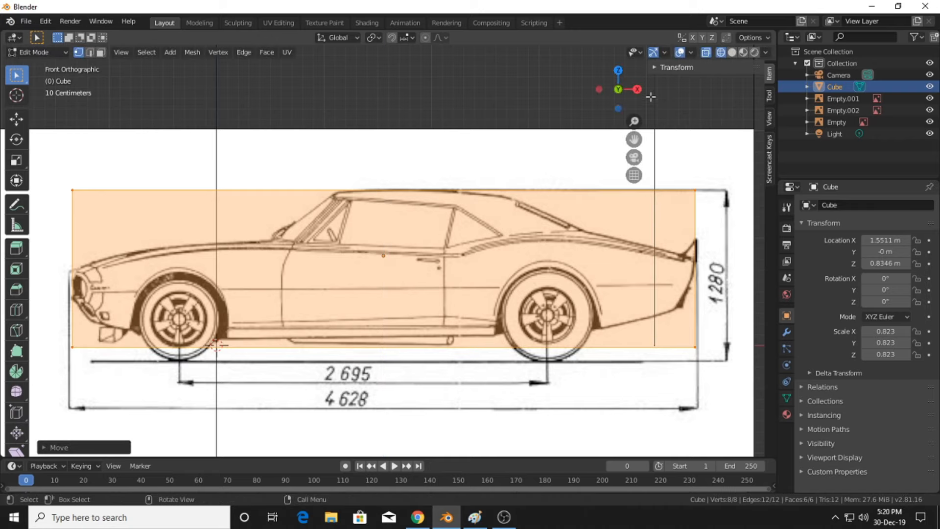
# In Object Mode and right orthographic view, raise the right-view blueprint along Z to about 2.04 m to match the cube's top, and clear the selection
pyautogui.click(637, 89)
pyautogui.click(456, 312)
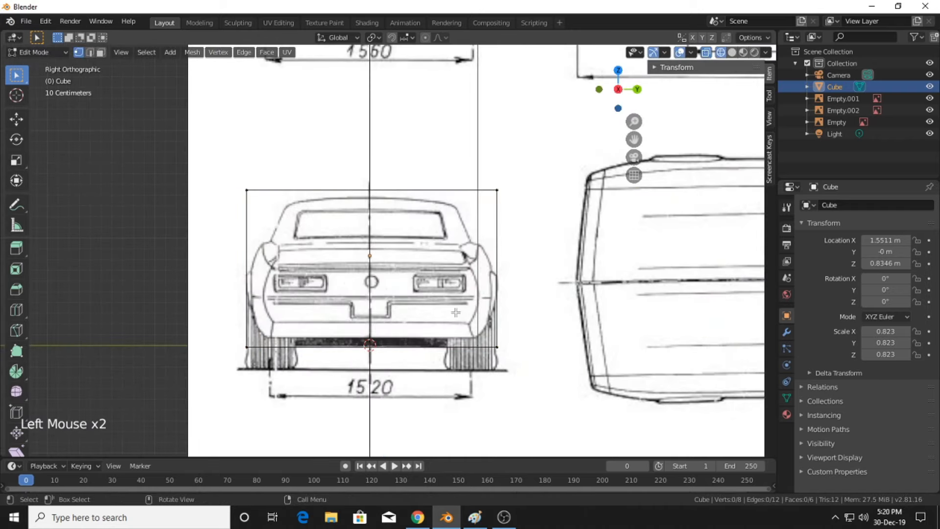
pyautogui.press('Tab')
pyautogui.click(472, 290)
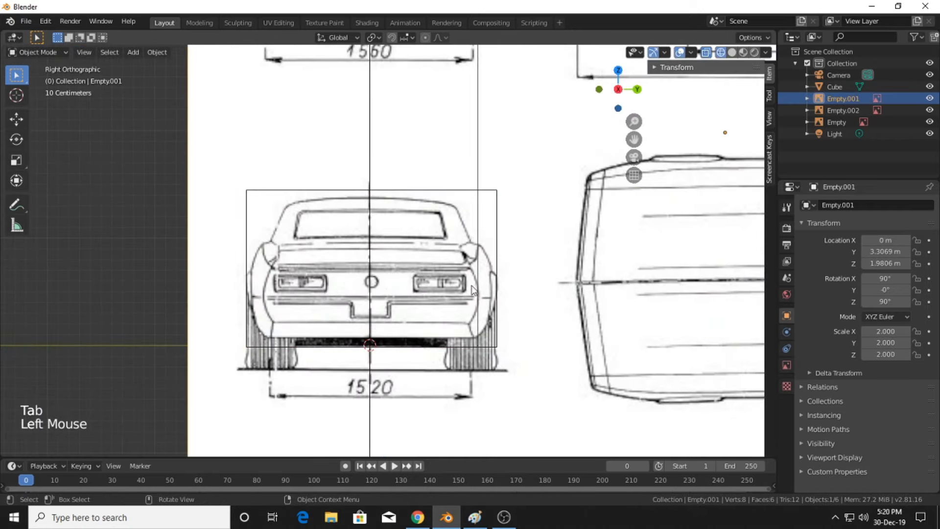
pyautogui.press('g')
pyautogui.press('z')
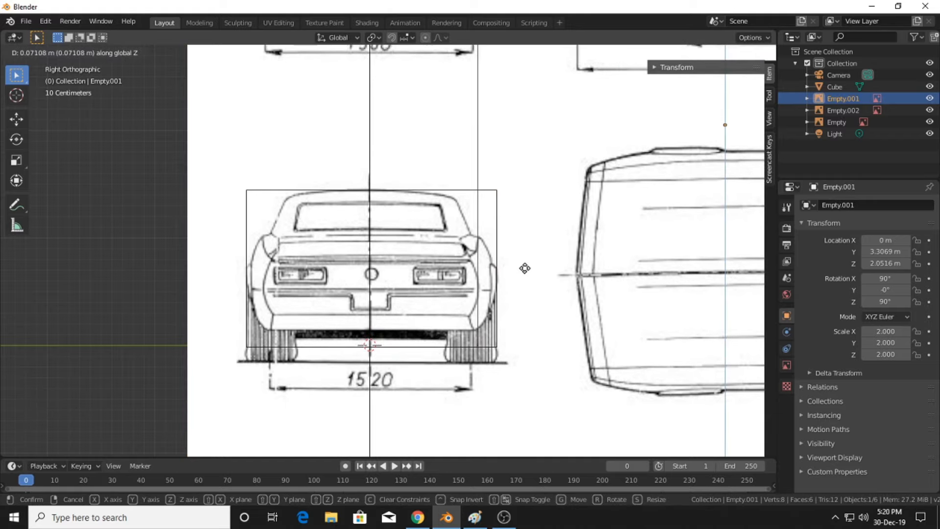
pyautogui.click(526, 269)
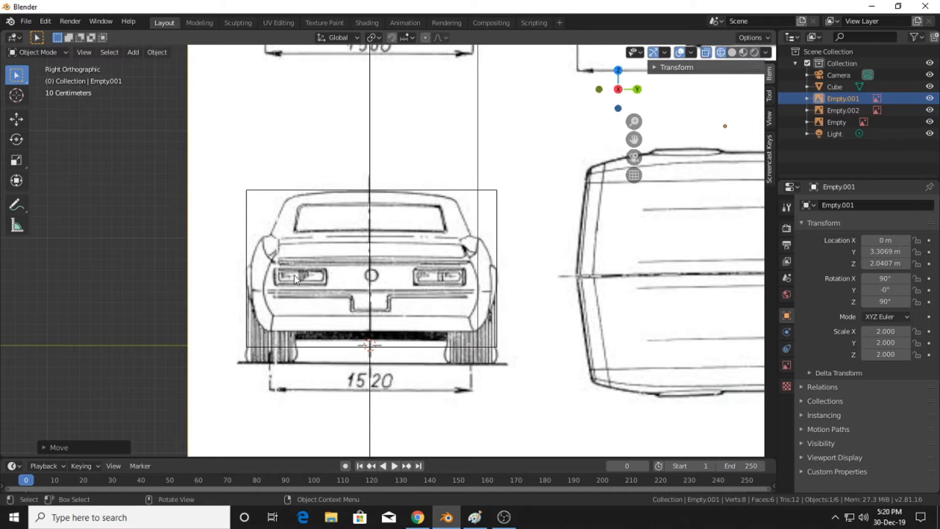
pyautogui.click(122, 281)
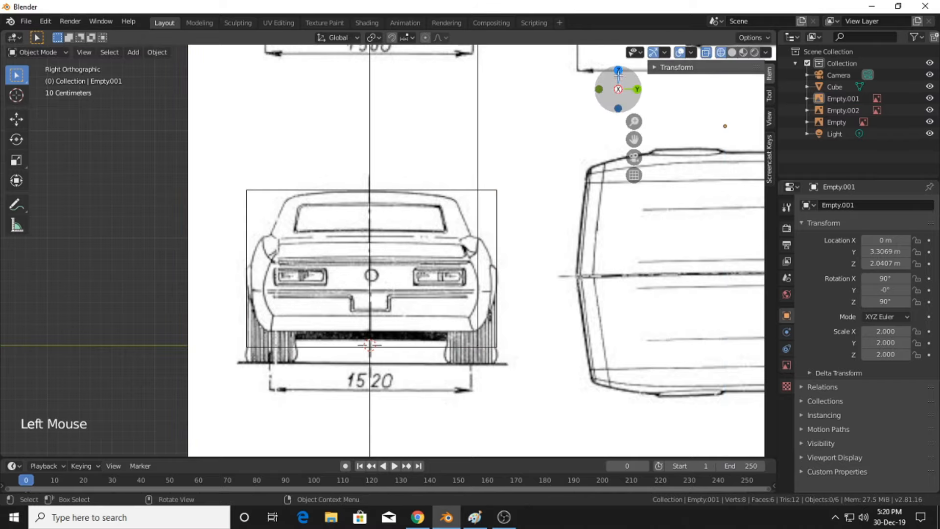
# Check the front and left orthographic views to see which car blueprint each one shows around the cube
pyautogui.click(599, 91)
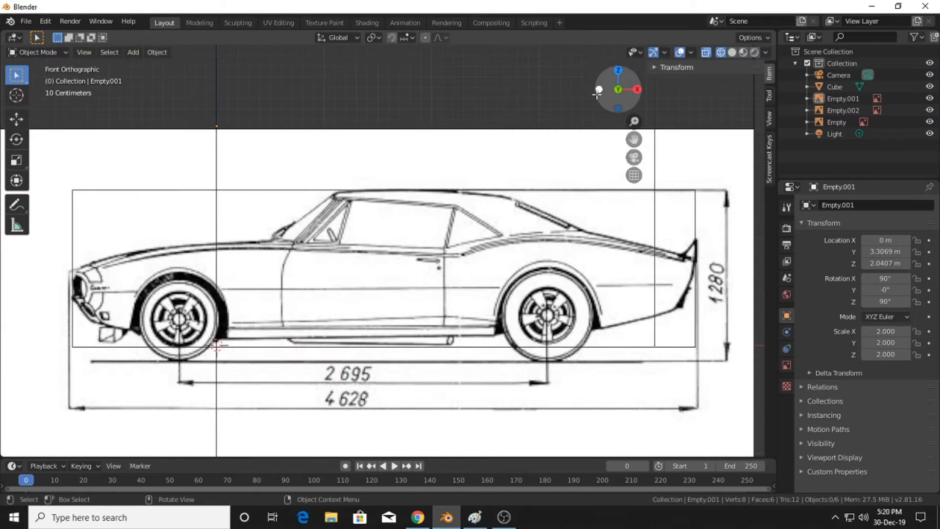
pyautogui.click(598, 92)
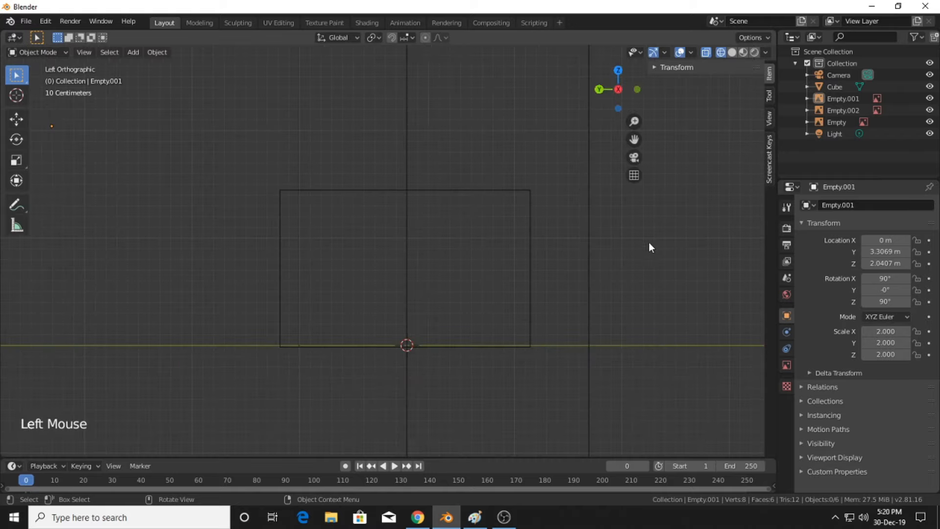
pyautogui.keyDown('shift'); pyautogui.moveTo(648, 242); pyautogui.dragTo(639, 261, button='middle'); pyautogui.keyUp('shift')
pyautogui.scroll(-8, 594, 257)
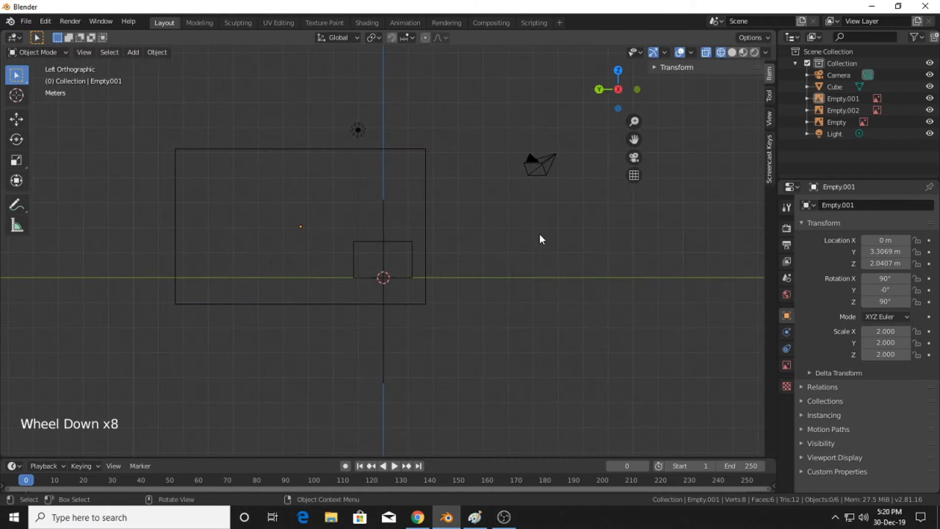
pyautogui.keyDown('shift'); pyautogui.moveTo(539, 234); pyautogui.dragTo(459, 274, button='middle'); pyautogui.keyUp('shift')
pyautogui.scroll(6, 535, 266)
pyautogui.scroll(-1, 459, 273)
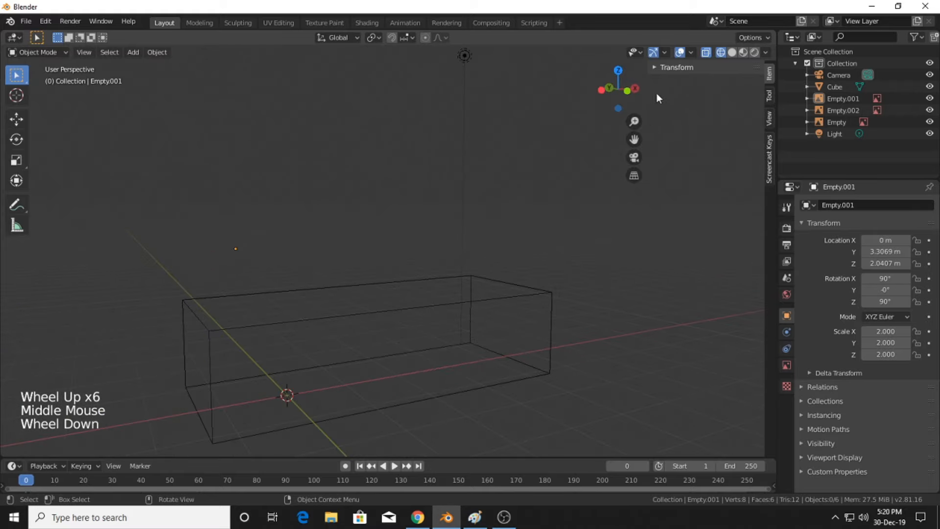
# Examine the blueprint in back orthographic view and its position relative to the cube
pyautogui.press('w')
pyautogui.click(629, 91)
pyautogui.click(632, 90)
pyautogui.click(637, 90)
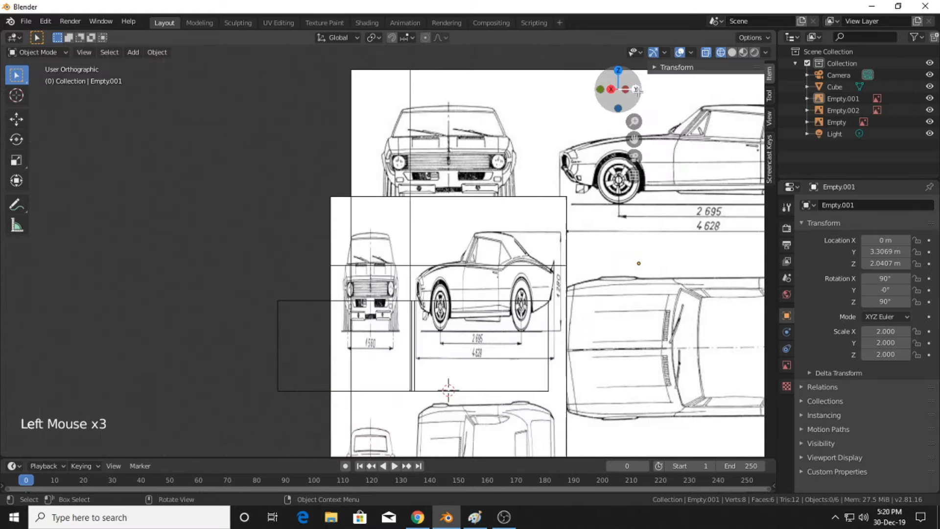
pyautogui.scroll(-3, 509, 189)
pyautogui.keyDown('shift'); pyautogui.moveTo(484, 179); pyautogui.dragTo(398, 141, button='middle'); pyautogui.keyUp('shift')
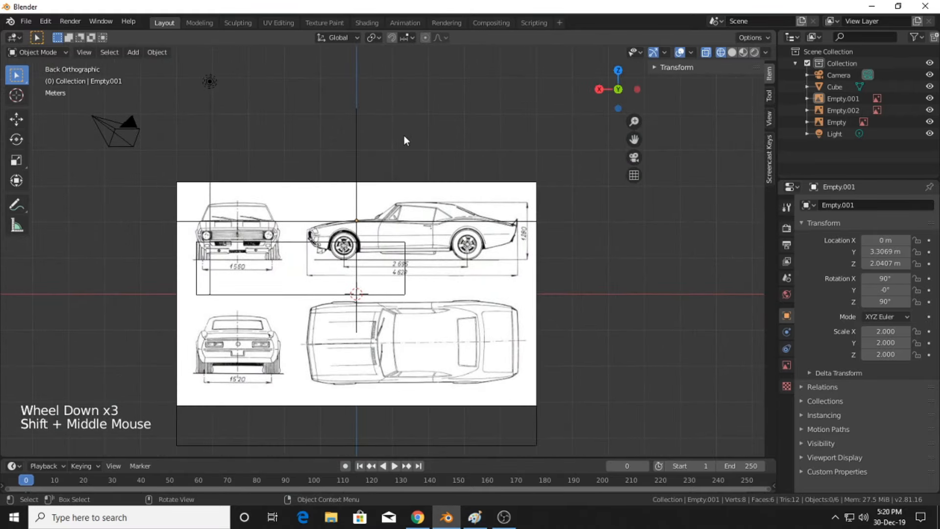
pyautogui.scroll(3, 414, 147)
pyautogui.moveTo(438, 171)
pyautogui.keyDown('shift'); pyautogui.mouseDown(button='middle')
pyautogui.moveTo(481, 176)
pyautogui.moveTo(439, 157)
pyautogui.mouseUp(button='middle'); pyautogui.keyUp('shift')
pyautogui.scroll(-2, 458, 162)
pyautogui.scroll(2, 448, 169)
pyautogui.scroll(-3, 449, 170)
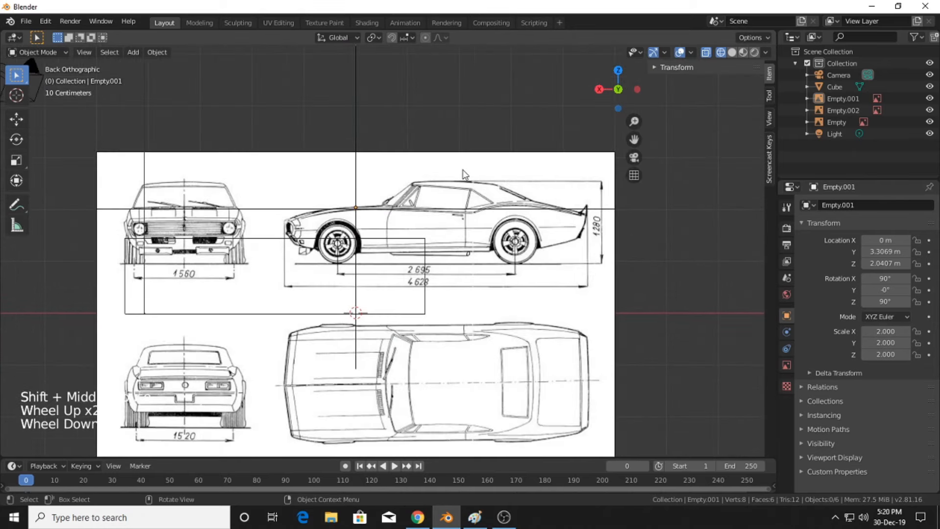
# Rotate the back-view blueprint in top orthographic view to 90° about Z and check it from the right
pyautogui.click(436, 189)
pyautogui.click(618, 71)
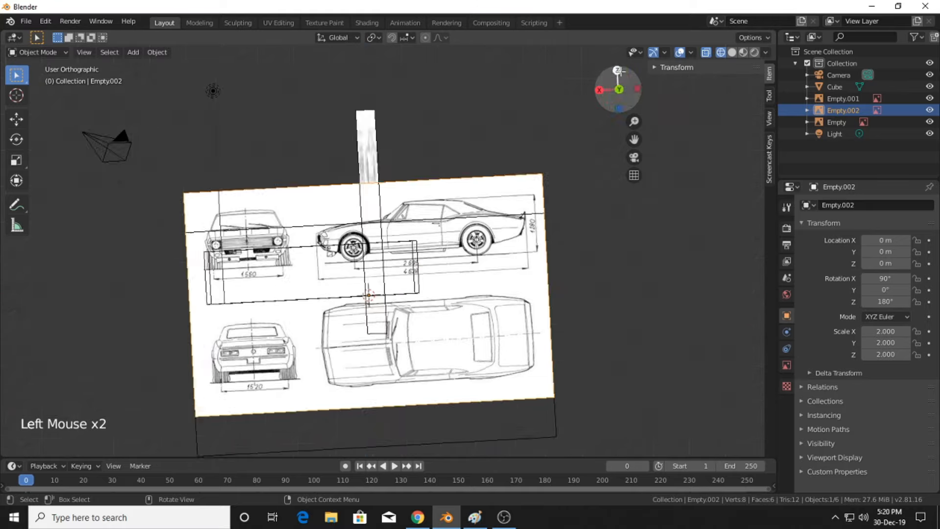
pyautogui.press('r')
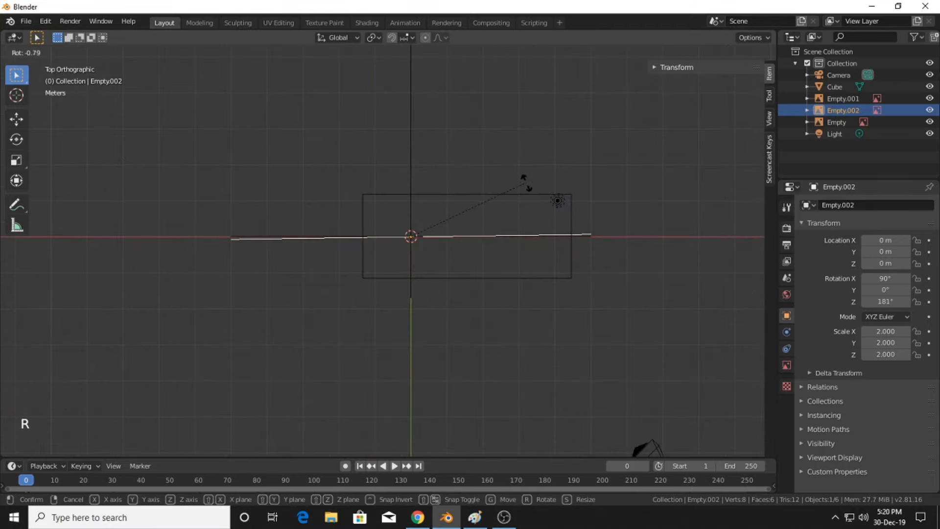
pyautogui.click(465, 361)
pyautogui.click(601, 92)
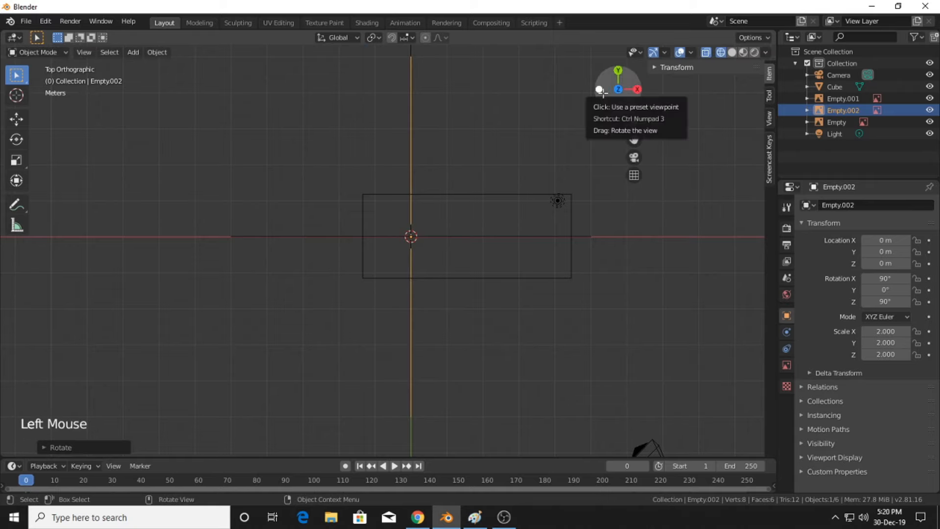
pyautogui.click(637, 90)
pyautogui.click(637, 89)
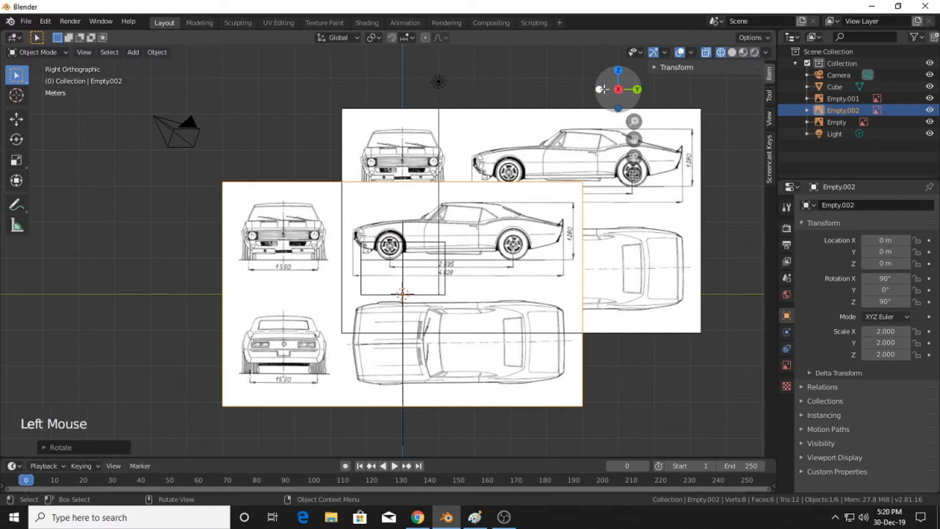
pyautogui.click(601, 89)
# From top view, rotate the same blueprint by 180° to a Z rotation of -90° and switch to left orthographic view
pyautogui.click(619, 70)
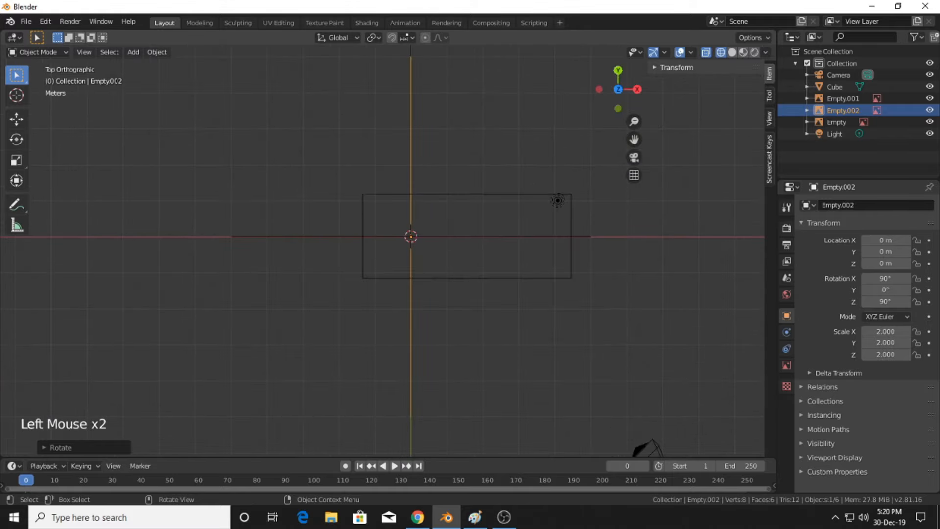
pyautogui.press('r')
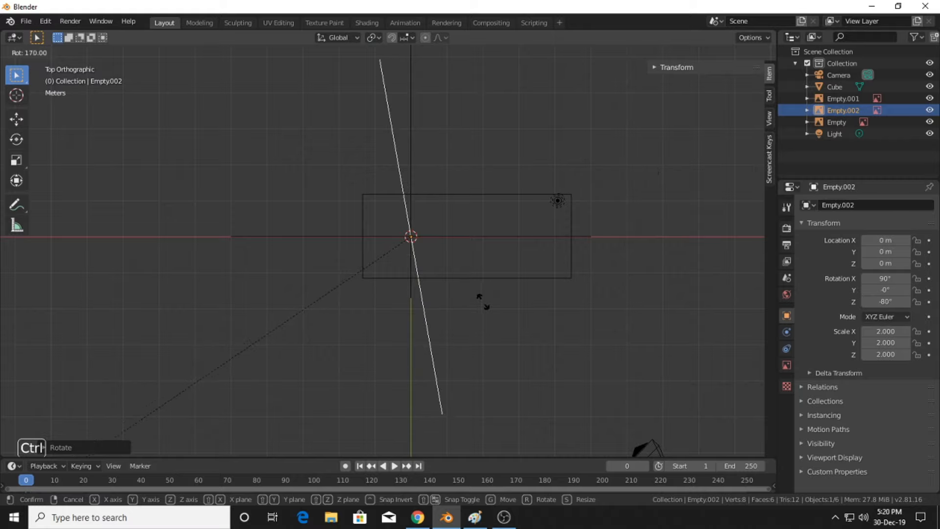
pyautogui.click(137, 319)
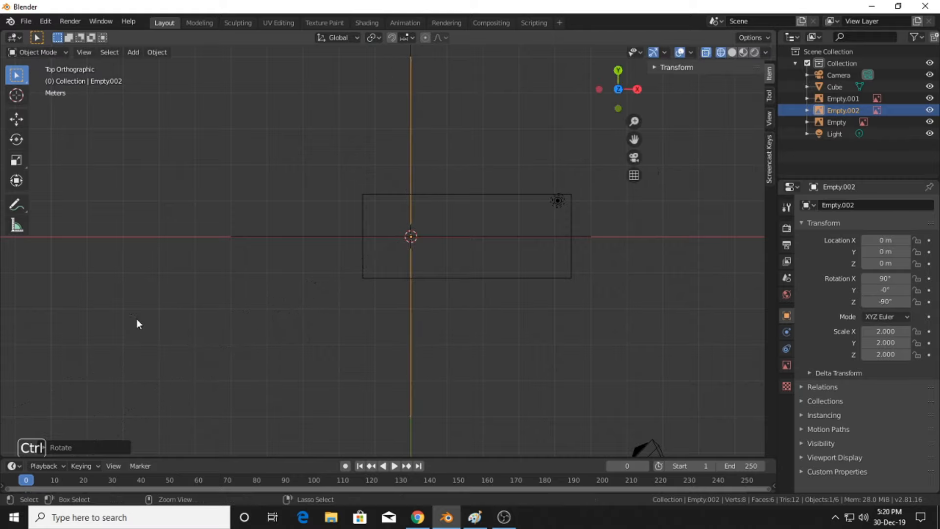
pyautogui.click(599, 89)
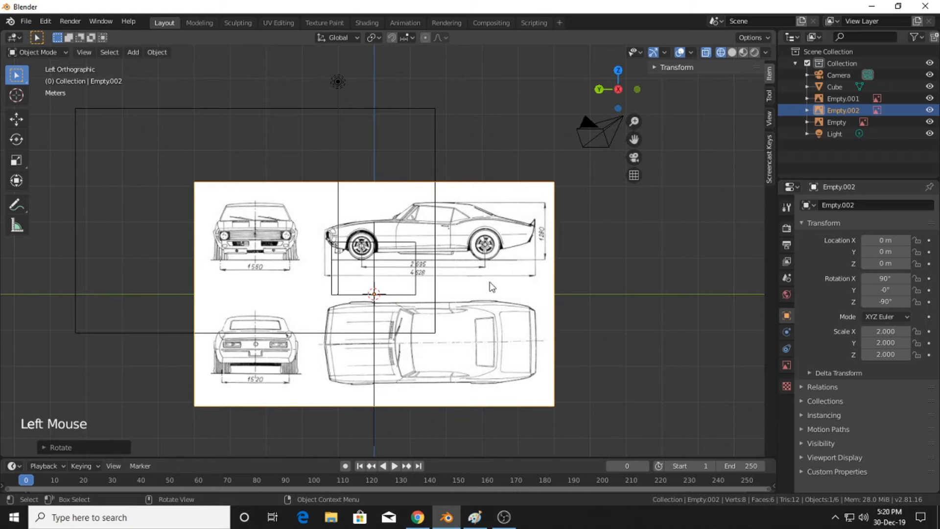
# Move the left-view blueprint to about Y -3.316 m, Z -1.124 m so its front drawing of the car overlaps the cube
pyautogui.keyDown('shift'); pyautogui.moveTo(577, 280); pyautogui.dragTo(569, 280, button='middle'); pyautogui.keyUp('shift')
pyautogui.scroll(3, 569, 280)
pyautogui.keyDown('shift'); pyautogui.moveTo(94, 206); pyautogui.dragTo(201, 203, button='middle'); pyautogui.keyUp('shift')
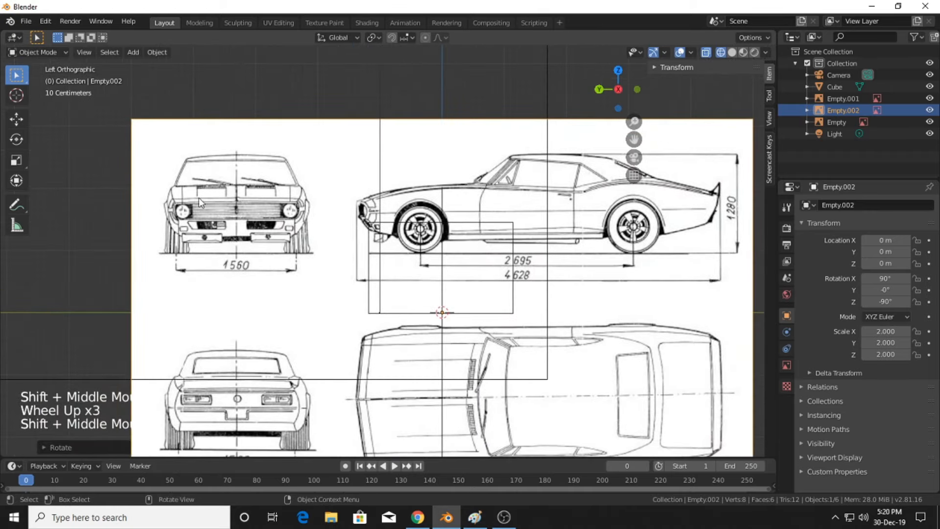
pyautogui.click(201, 203)
pyautogui.press('g')
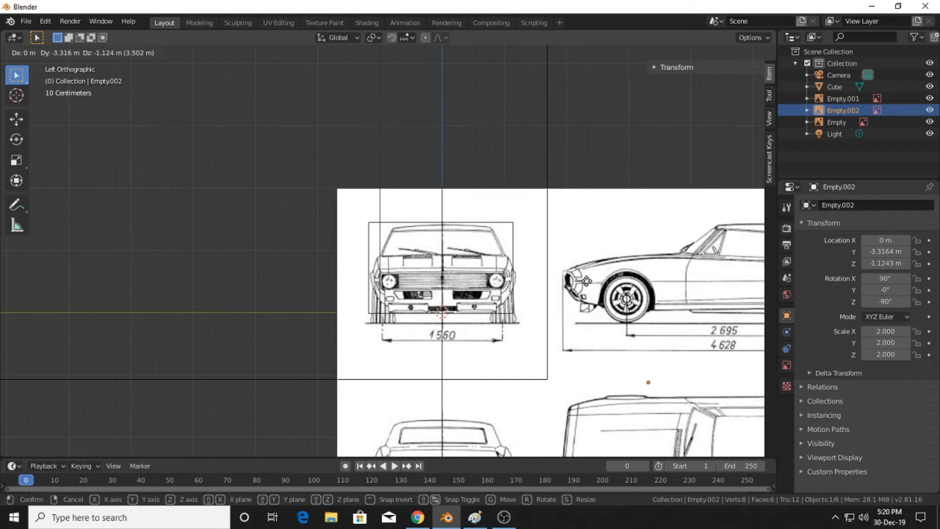
pyautogui.click(586, 281)
# Fine-tune the left-view blueprint to about Y -3.278 m, Z -1.102 m so the car's front fits the cube's outline
pyautogui.scroll(4, 580, 281)
pyautogui.keyDown('shift'); pyautogui.moveTo(577, 281); pyautogui.dragTo(443, 234, button='middle'); pyautogui.keyUp('shift')
pyautogui.scroll(2, 651, 277)
pyautogui.press('g')
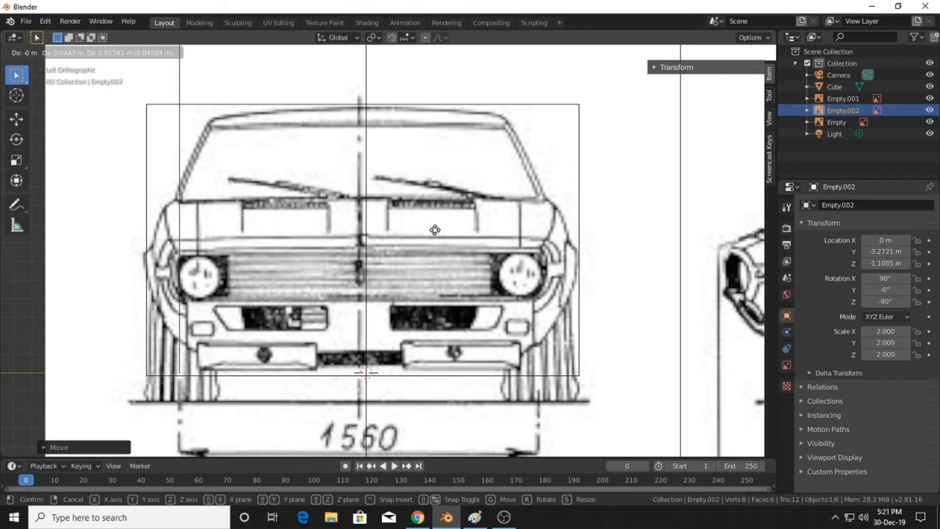
pyautogui.click(435, 230)
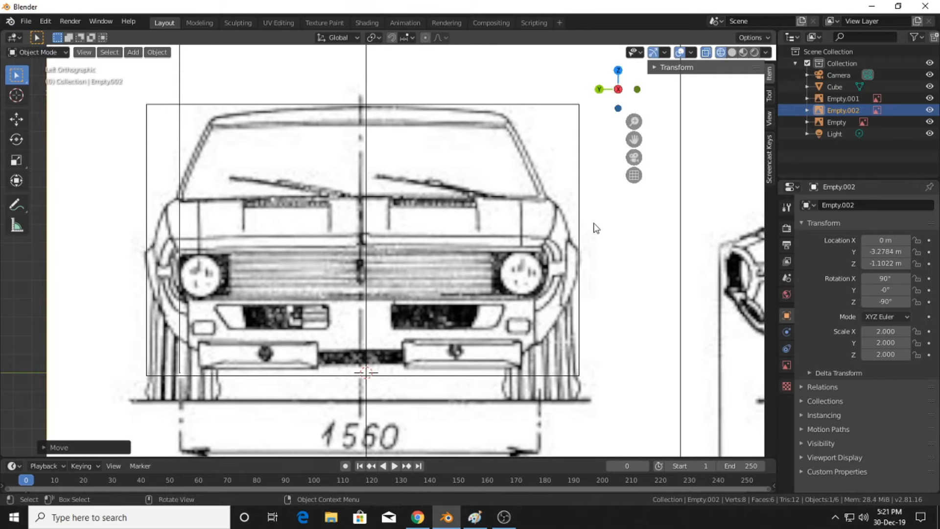
# Compare the blueprints with the cube in the front, right, back and left views, ending in top orthographic view with nothing selected
pyautogui.scroll(-8, 596, 228)
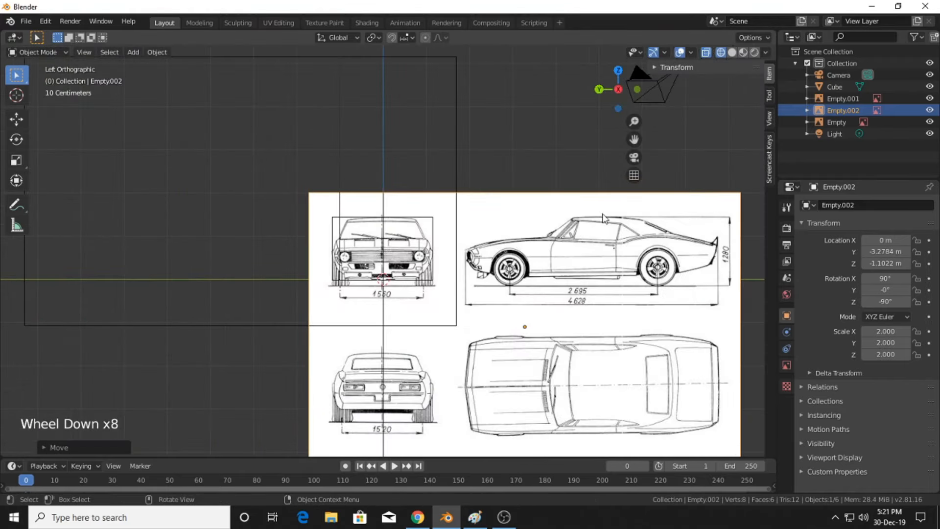
pyautogui.click(637, 90)
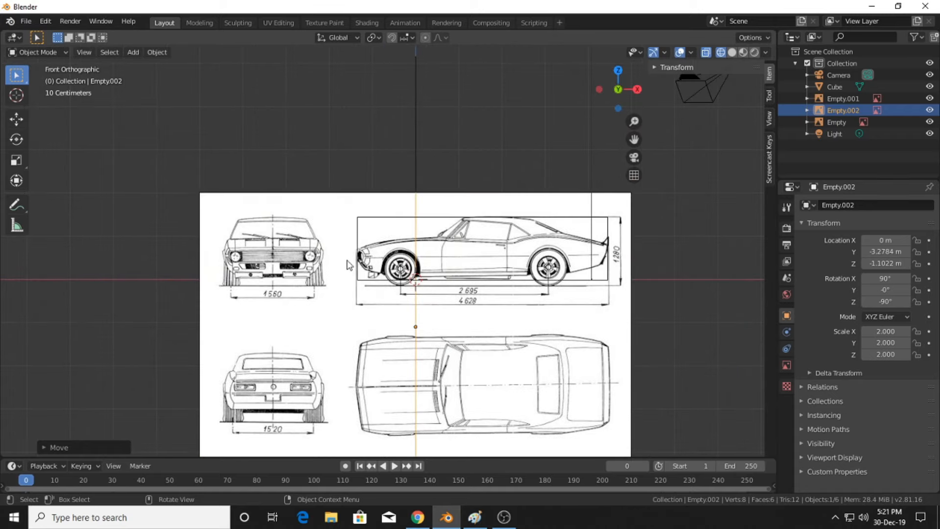
pyautogui.click(637, 90)
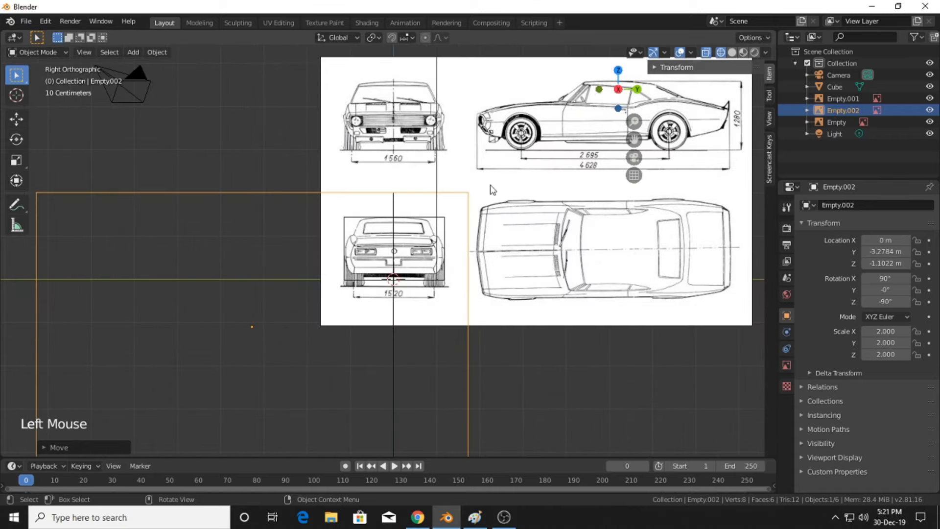
pyautogui.click(637, 90)
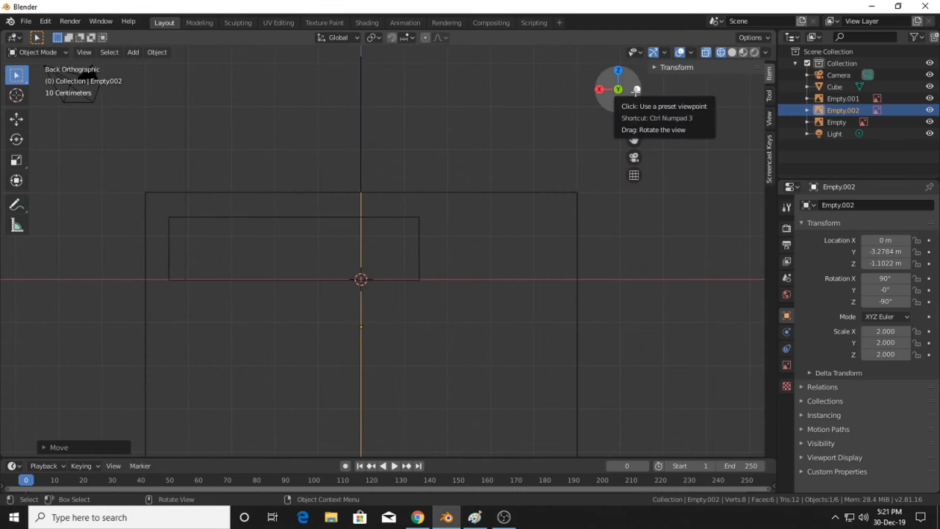
pyautogui.click(636, 90)
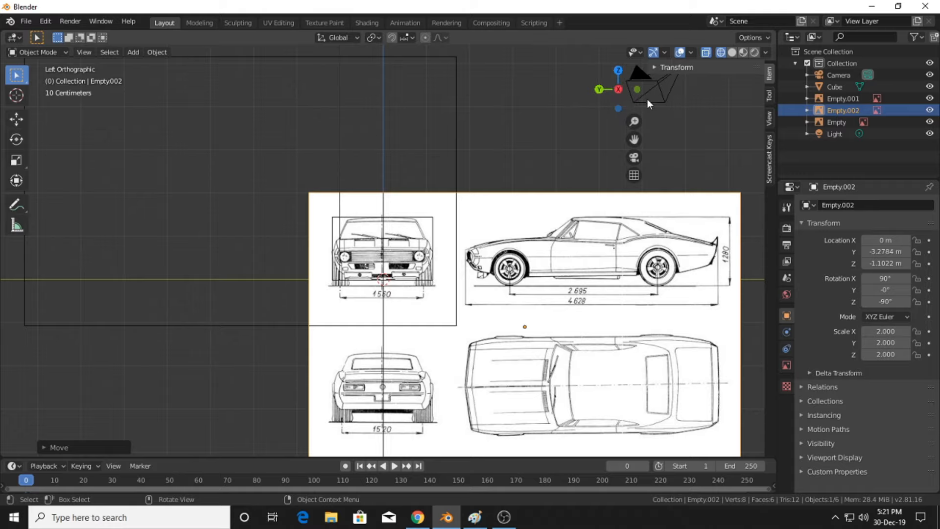
pyautogui.click(619, 70)
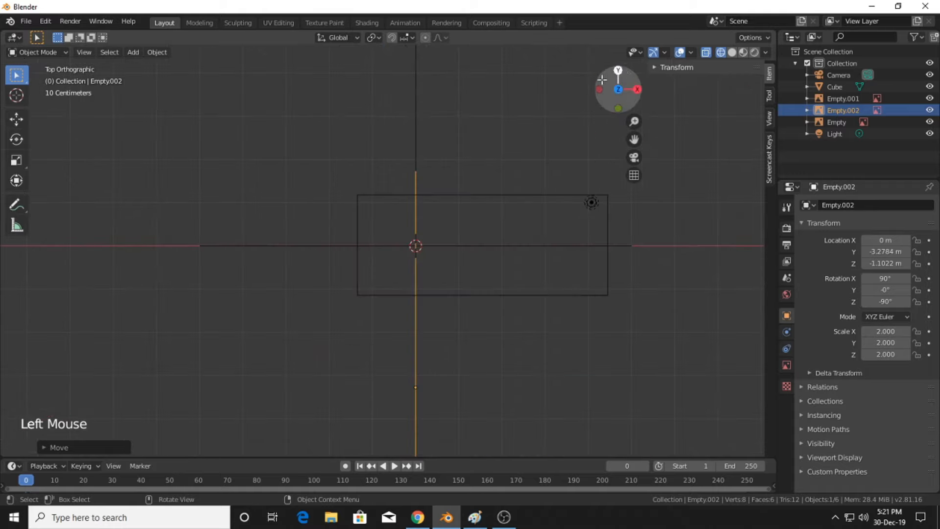
pyautogui.keyDown('shift'); pyautogui.moveTo(643, 266); pyautogui.dragTo(661, 271, button='middle'); pyautogui.keyUp('shift')
pyautogui.click(674, 303)
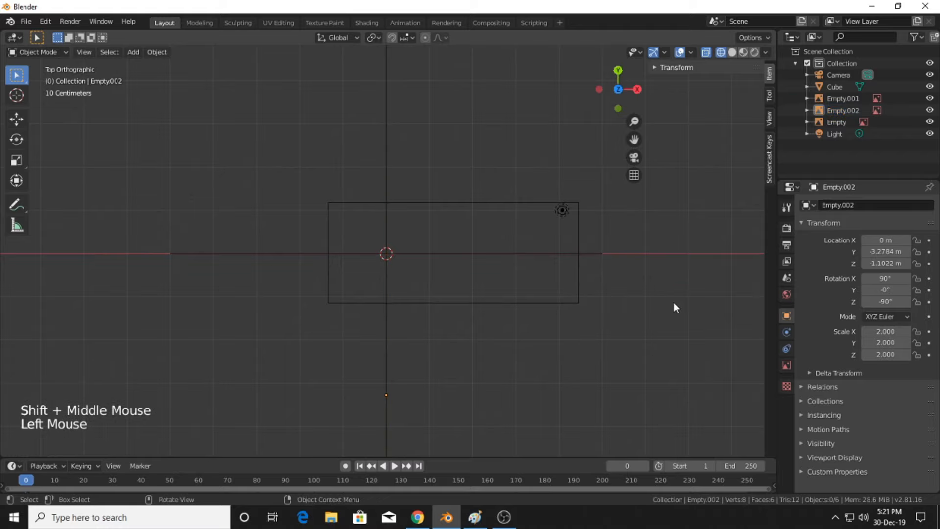
pyautogui.keyDown('shift'); pyautogui.moveTo(674, 308); pyautogui.dragTo(638, 311, button='middle'); pyautogui.keyUp('shift')
pyautogui.hotkey('shift', 'a')
pyautogui.moveTo(372, 241)
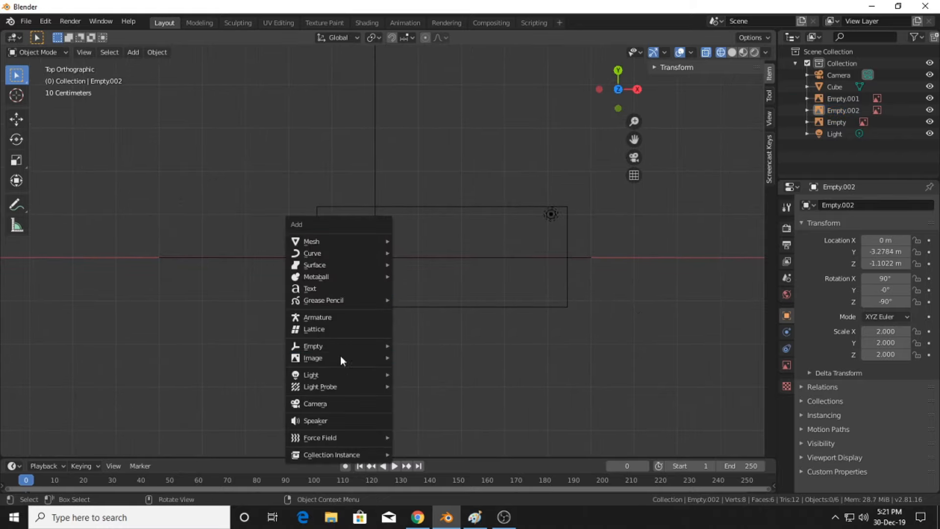
pyautogui.moveTo(340, 356)
pyautogui.click(447, 360)
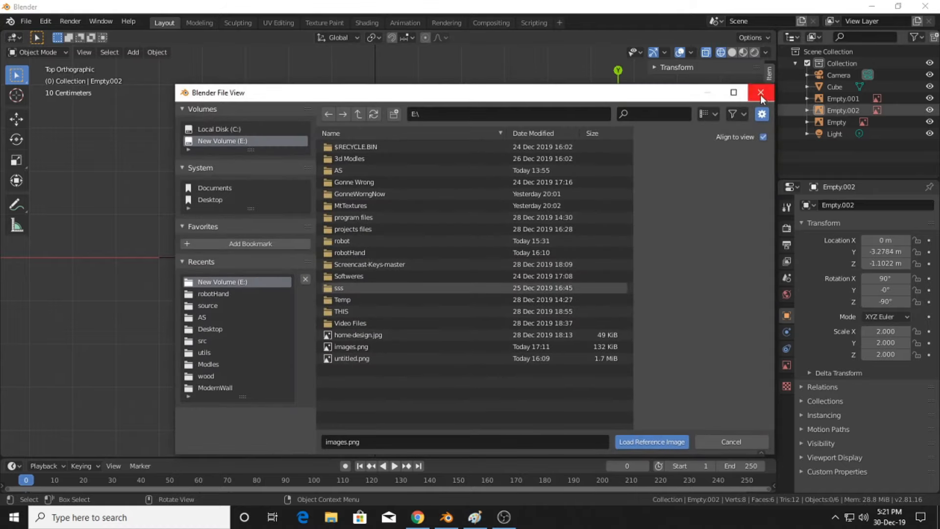
pyautogui.click(758, 92)
# Add images.png as a background image aligned to the top orthographic view and keep it selected
pyautogui.hotkey('shift', 'a')
pyautogui.moveTo(330, 278)
pyautogui.click(382, 289)
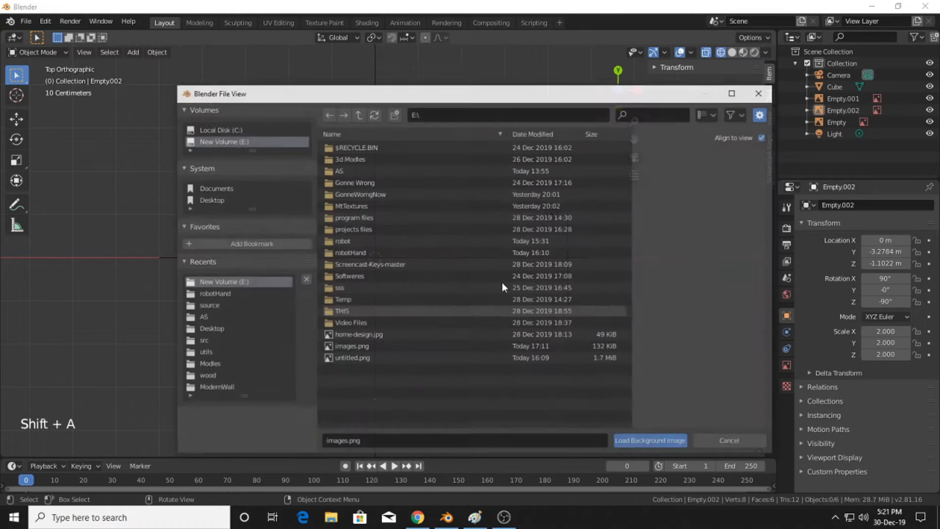
pyautogui.doubleClick(362, 349)
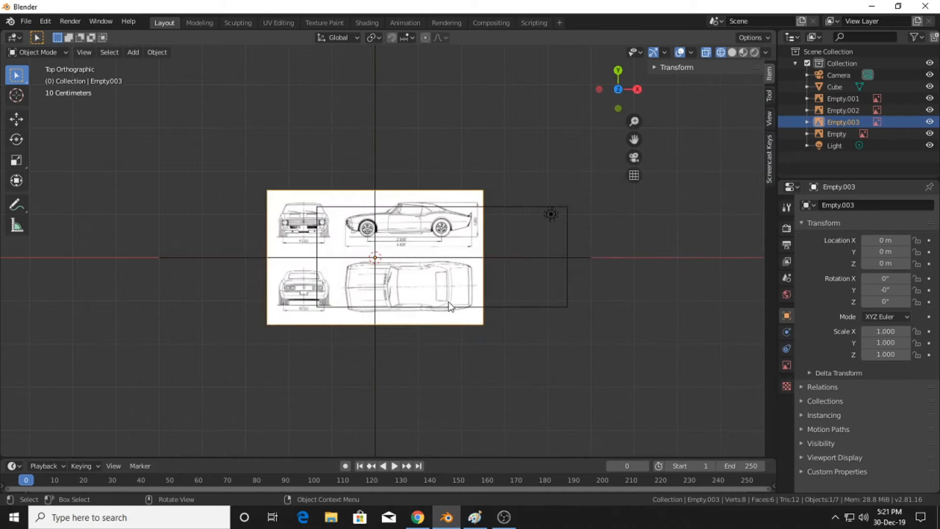
pyautogui.click(272, 315)
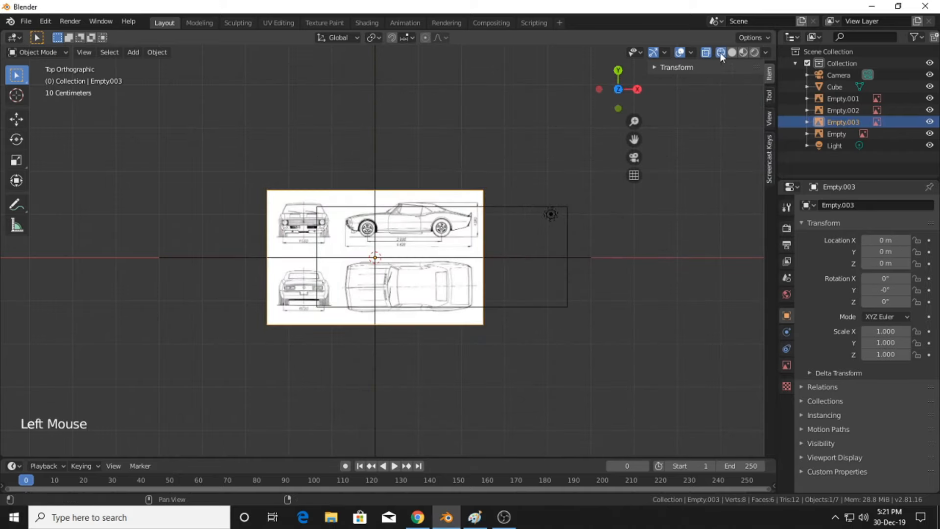
# Set the top-view blueprint's scale to 2 on X, Y and Z
pyautogui.click(685, 69)
pyautogui.click(715, 206)
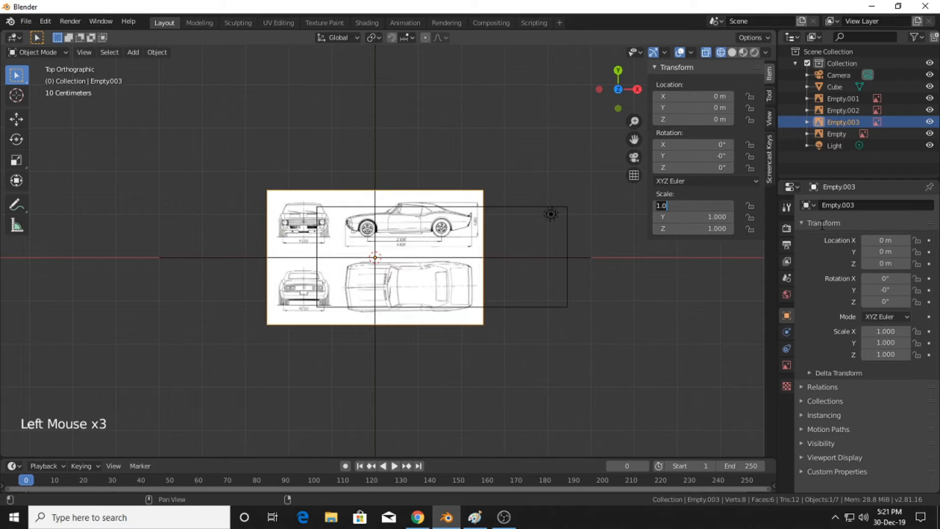
pyautogui.write('2')
pyautogui.press('Tab')
pyautogui.write('2')
pyautogui.press('Tab')
pyautogui.write('2')
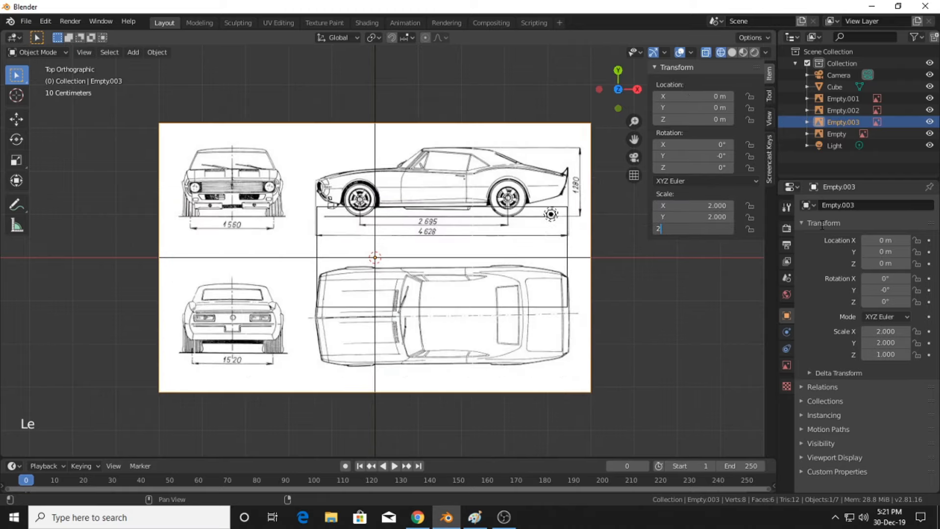
pyautogui.click(688, 339)
# Move the top-view blueprint along Y to about 1.36 m so the car's plan drawing fits the cube's outline
pyautogui.press('g')
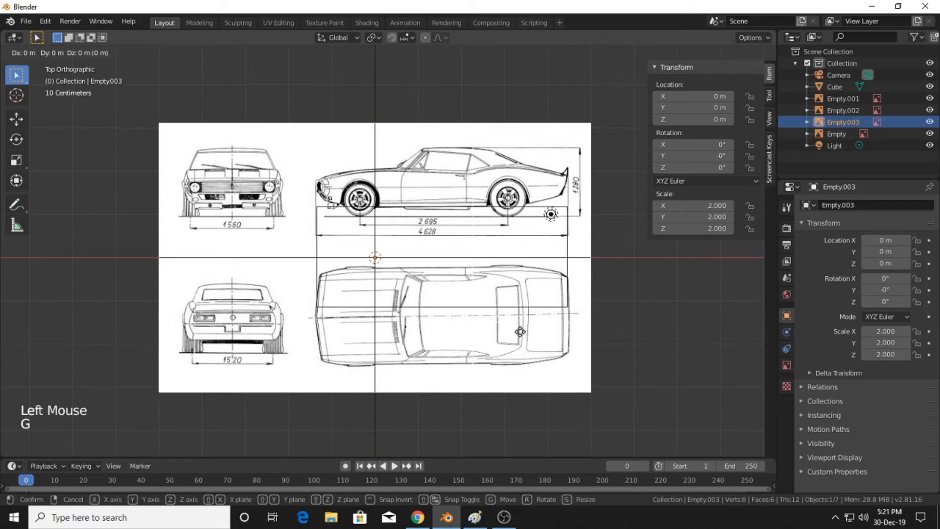
pyautogui.press('y')
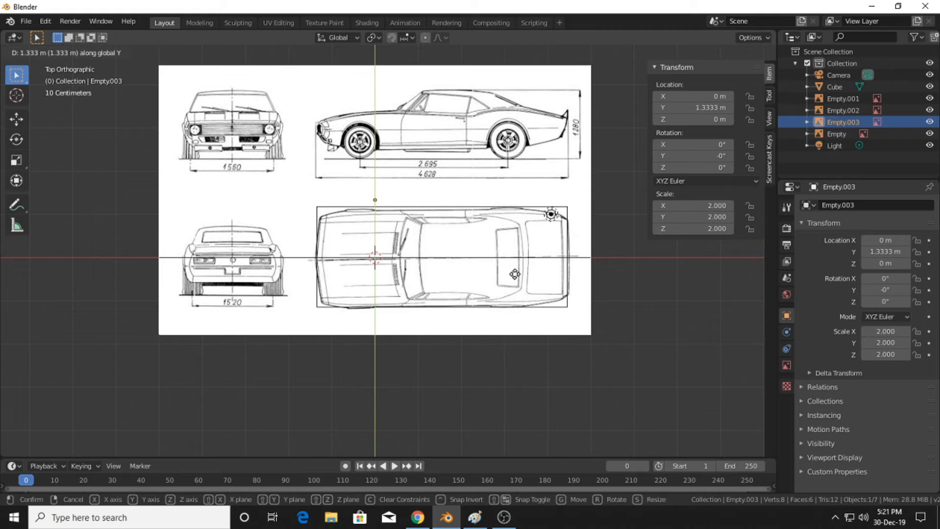
pyautogui.click(625, 272)
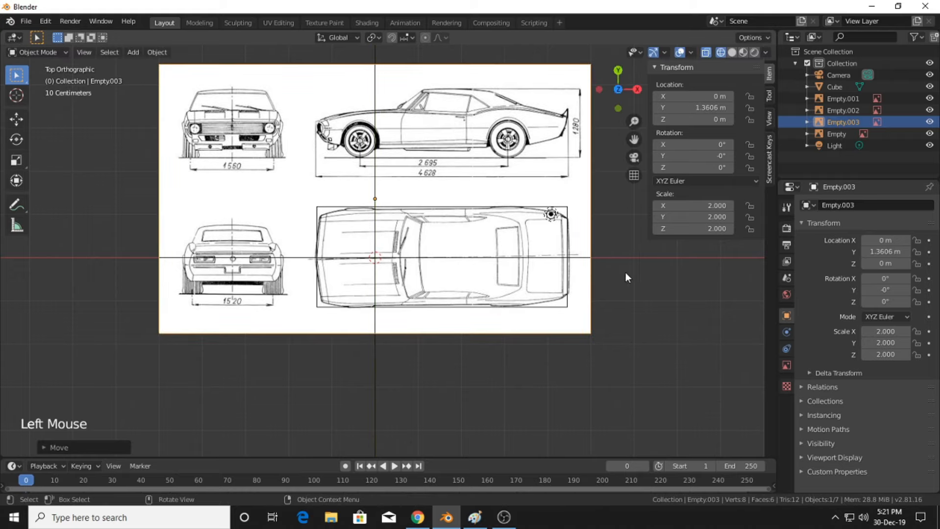
# Compare the blueprints with the cube in the front, right and left views, ending with a close look in top orthographic view
pyautogui.click(618, 108)
pyautogui.click(638, 89)
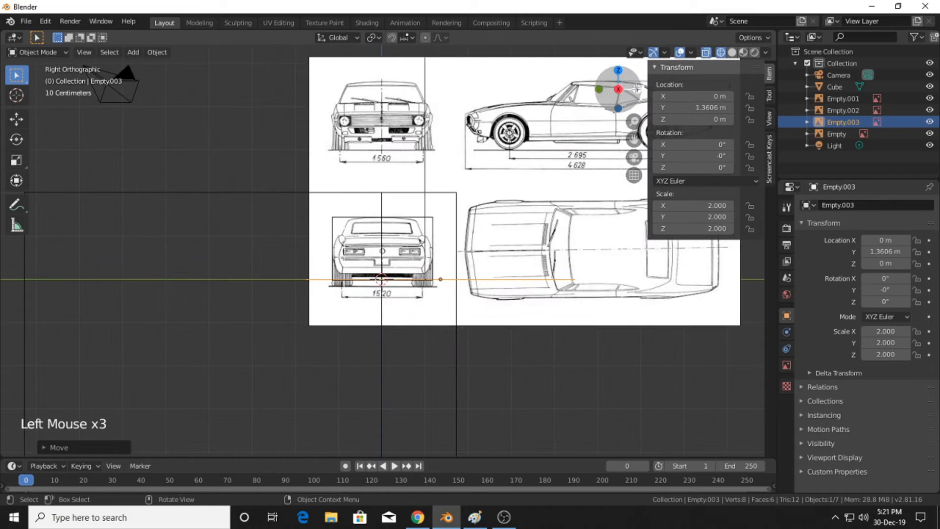
pyautogui.click(598, 90)
pyautogui.click(597, 90)
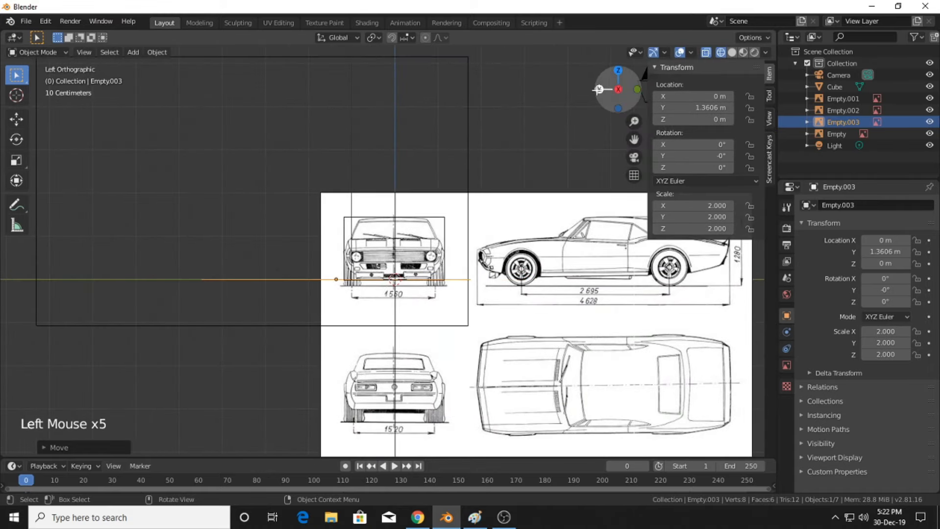
pyautogui.click(617, 71)
pyautogui.scroll(2, 467, 264)
pyautogui.keyDown('shift'); pyautogui.scroll(1, 467, 265); pyautogui.keyUp('shift')
pyautogui.keyDown('shift'); pyautogui.moveTo(441, 245); pyautogui.dragTo(382, 211, button='middle'); pyautogui.keyUp('shift')
pyautogui.scroll(3, 467, 268)
pyautogui.scroll(-1, 420, 256)
pyautogui.scroll(1, 401, 242)
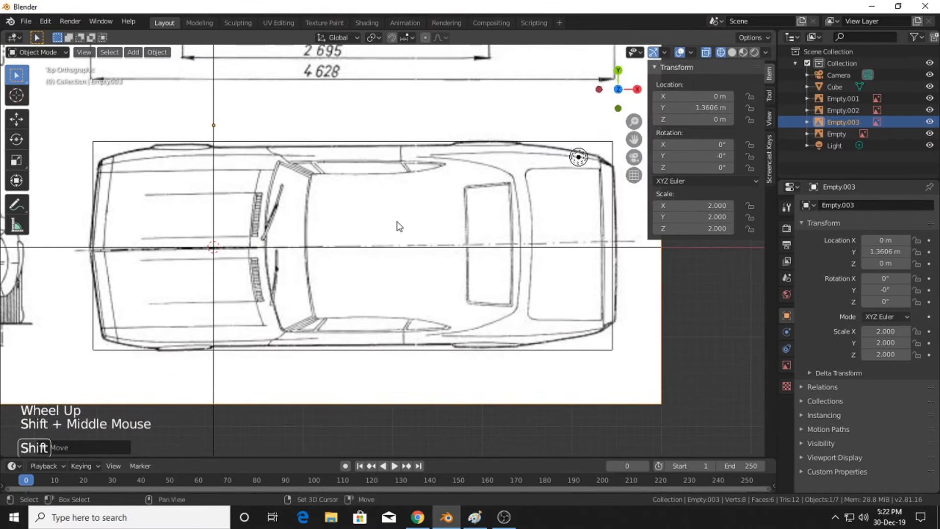
pyautogui.moveTo(343, 266)
pyautogui.keyDown('shift'); pyautogui.mouseDown(button='middle')
pyautogui.moveTo(348, 278)
pyautogui.moveTo(359, 275)
pyautogui.mouseUp(button='middle'); pyautogui.keyUp('shift')
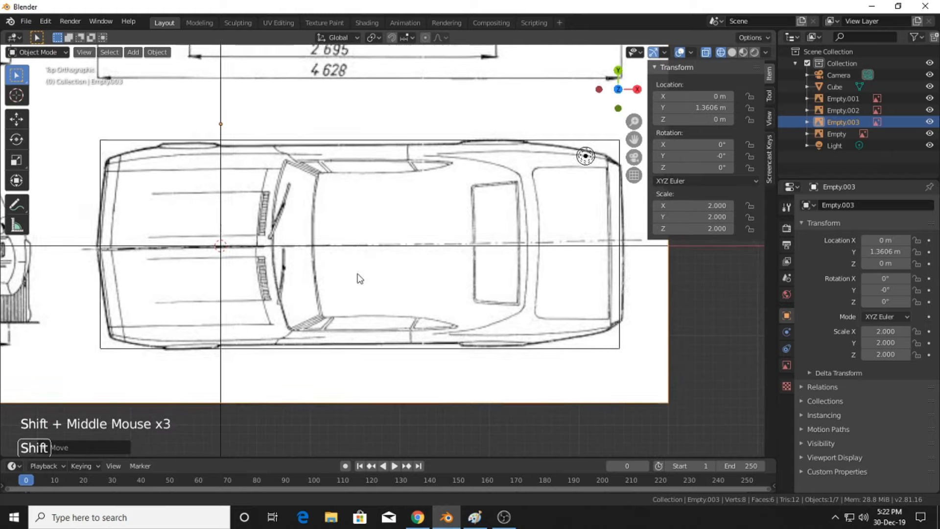
pyautogui.hotkey('shift', 'a')
pyautogui.moveTo(357, 268)
pyautogui.moveTo(337, 150)
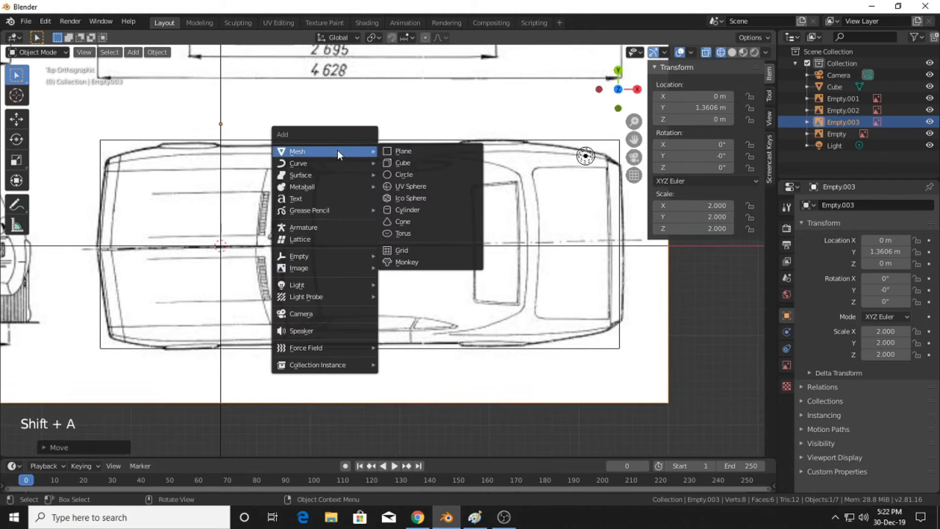
pyautogui.click(410, 154)
pyautogui.scroll(1, 373, 275)
pyautogui.moveTo(374, 275)
pyautogui.keyDown('shift'); pyautogui.mouseDown(button='middle')
pyautogui.moveTo(383, 262)
pyautogui.moveTo(378, 268)
pyautogui.mouseUp(button='middle'); pyautogui.keyUp('shift')
pyautogui.scroll(-2, 377, 266)
pyautogui.keyDown('shift'); pyautogui.scroll(-1, 380, 260); pyautogui.keyUp('shift')
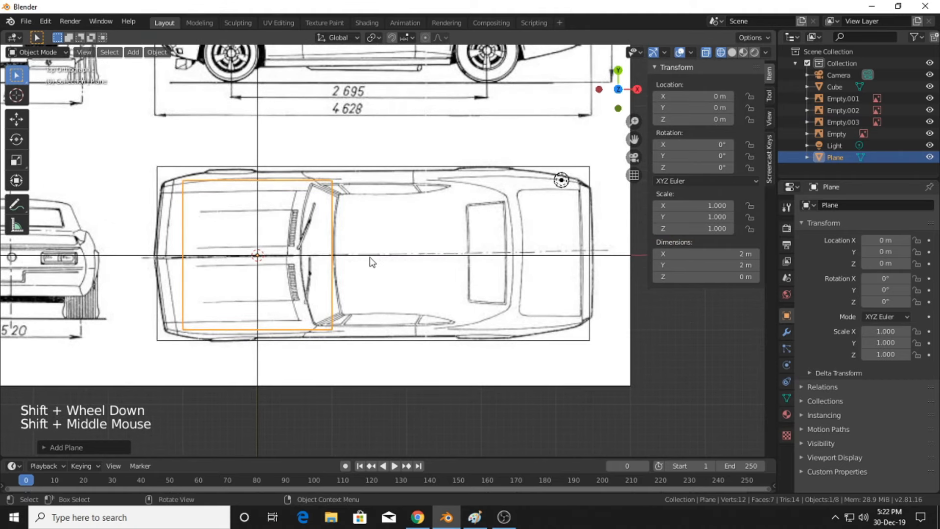
pyautogui.press('x')
pyautogui.click(492, 187)
# Switch the viewport to solid shading and delete the car-sized reference cube
pyautogui.scroll(-2, 644, 299)
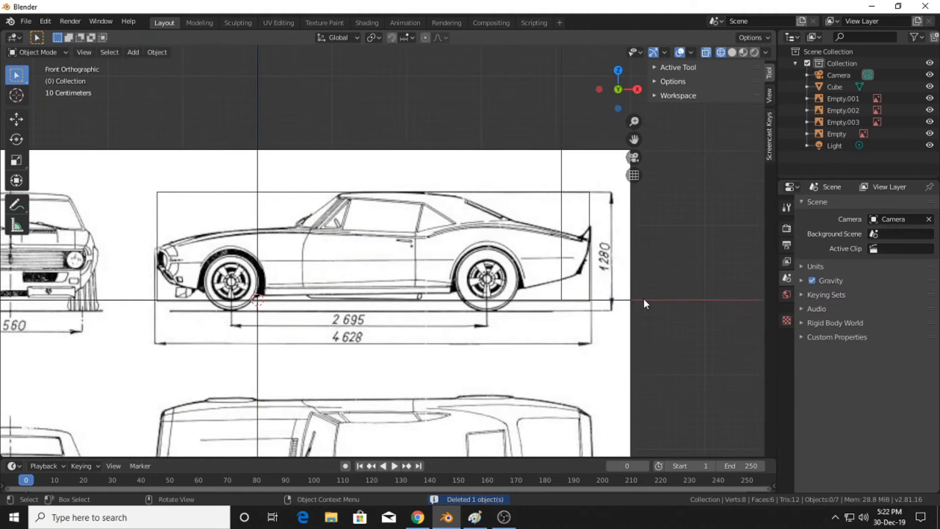
pyautogui.moveTo(595, 269); pyautogui.dragTo(659, 296, button='middle')
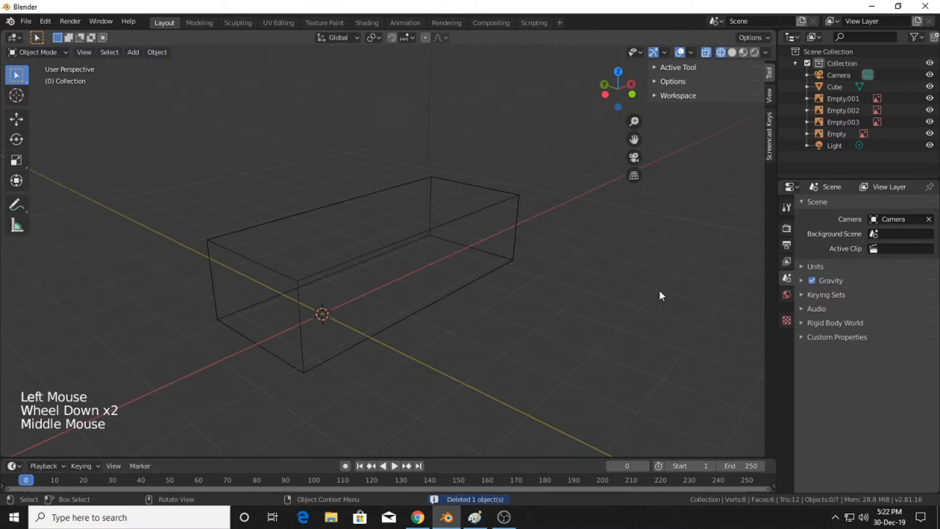
pyautogui.click(733, 53)
pyautogui.click(474, 243)
pyautogui.press('x')
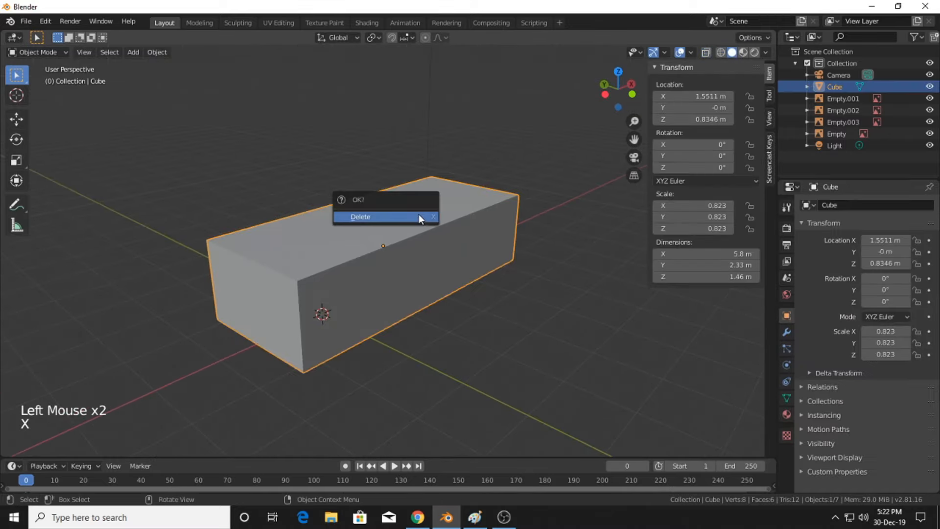
pyautogui.click(419, 213)
# Check the blueprints in front and top orthographic views and add a plane mesh over the top-view drawing
pyautogui.moveTo(538, 240); pyautogui.dragTo(509, 242, button='middle')
pyautogui.click(626, 96)
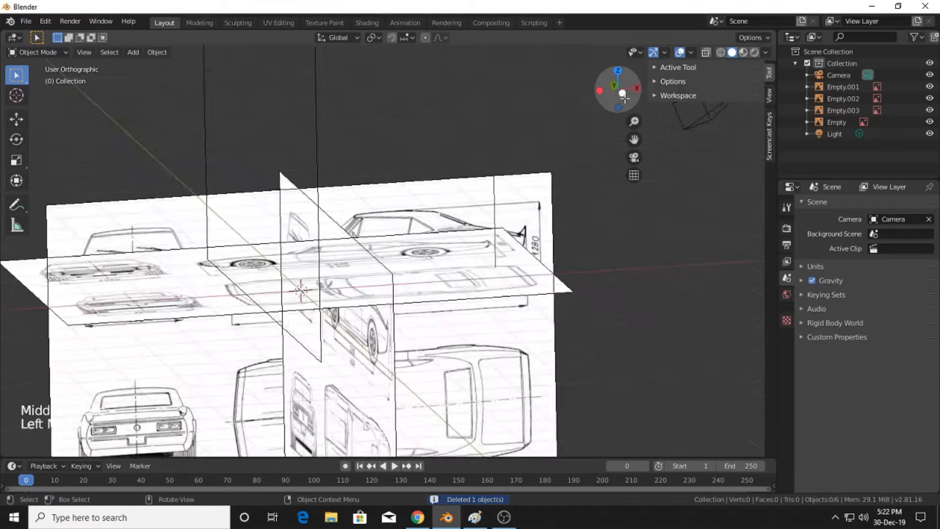
pyautogui.scroll(2, 422, 217)
pyautogui.scroll(3, 422, 216)
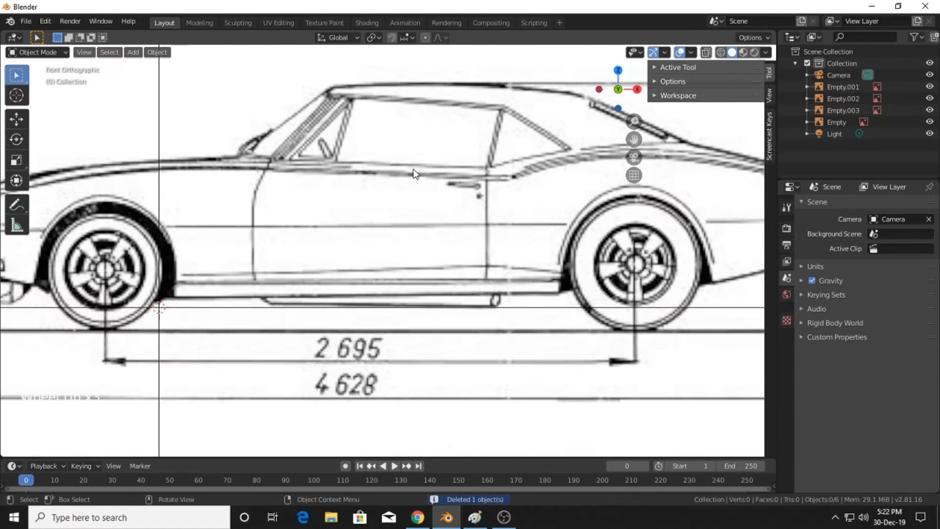
pyautogui.click(620, 71)
pyautogui.scroll(-4, 498, 235)
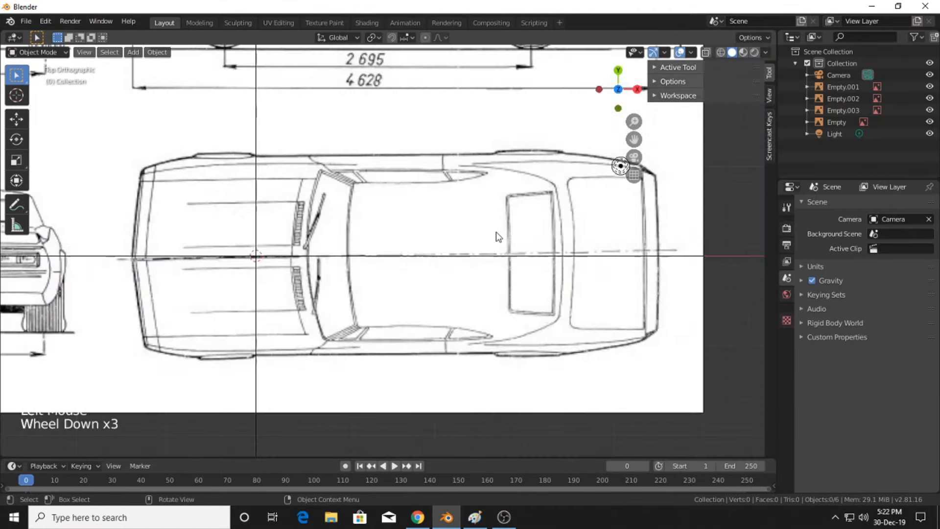
pyautogui.scroll(4, 389, 243)
pyautogui.keyDown('shift'); pyautogui.moveTo(498, 235); pyautogui.dragTo(380, 250, button='middle'); pyautogui.keyUp('shift')
pyautogui.hotkey('shift', 'a')
pyautogui.moveTo(380, 243)
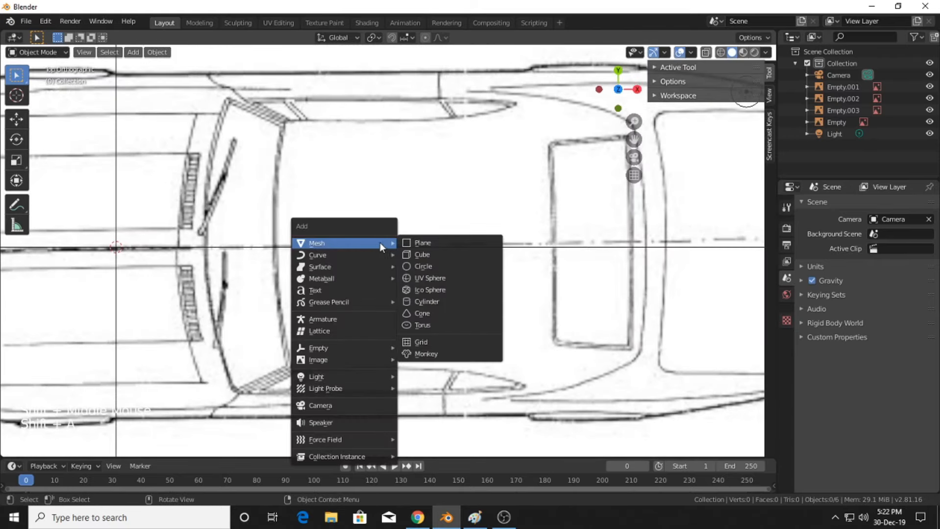
pyautogui.click(428, 242)
pyautogui.scroll(-2, 359, 249)
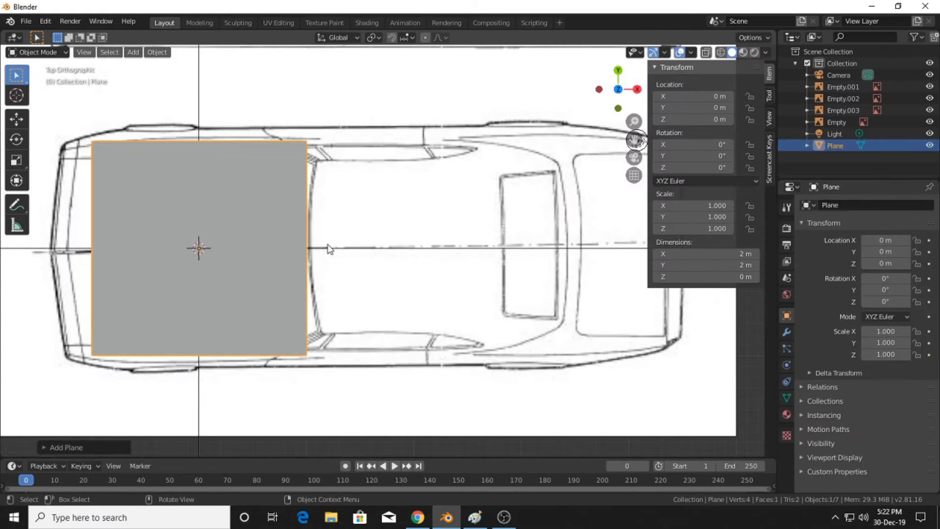
# Move the plane along X to about 2.083 m so it lies over the car's roof
pyautogui.press('g')
pyautogui.press('x')
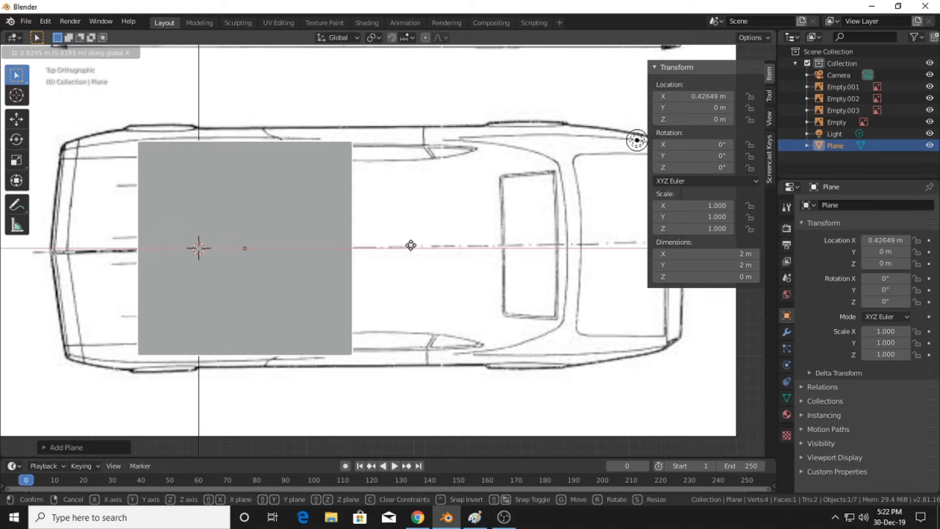
pyautogui.click(549, 246)
pyautogui.keyDown('shift'); pyautogui.moveTo(542, 267); pyautogui.dragTo(499, 259, button='middle'); pyautogui.keyUp('shift')
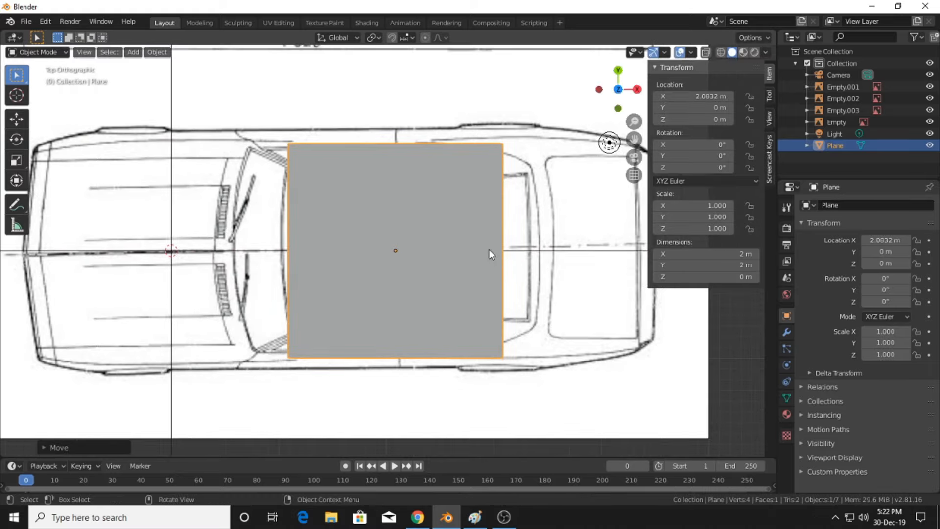
# In Edit Mode, add a centred loop cut along the plane's lengthwise axis and leave nothing selected
pyautogui.press('Tab')
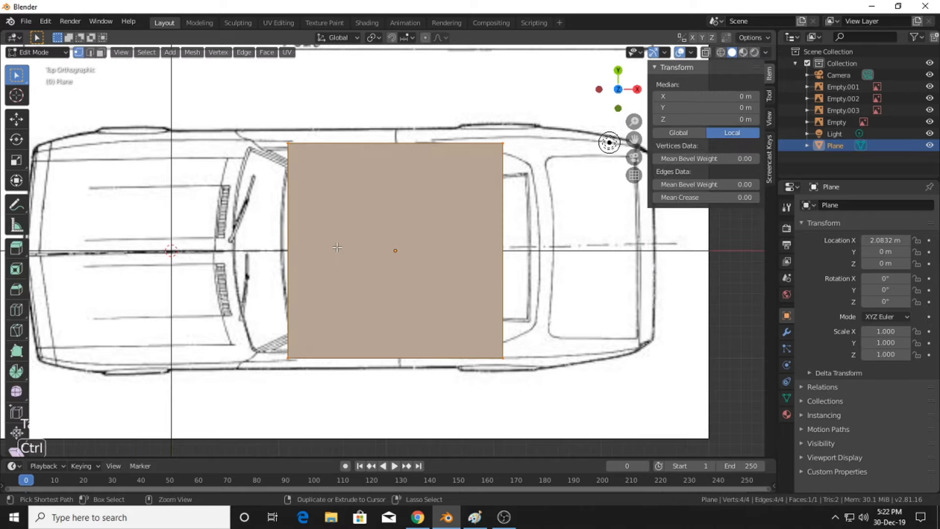
pyautogui.hotkey('ctrl', 'r')
pyautogui.click(274, 260)
pyautogui.rightClick(275, 260)
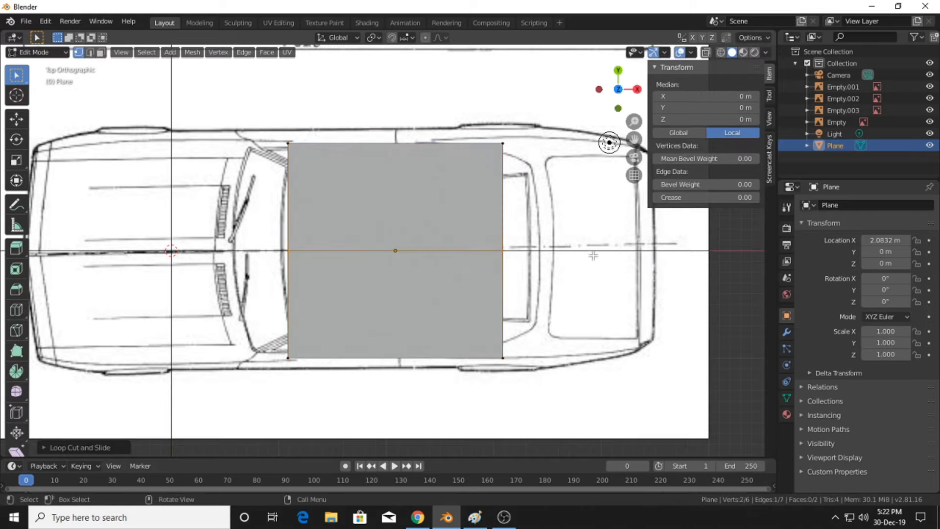
pyautogui.scroll(1, 597, 291)
pyautogui.keyDown('shift'); pyautogui.moveTo(596, 291); pyautogui.dragTo(550, 292, button='middle'); pyautogui.keyUp('shift')
pyautogui.scroll(-2, 549, 292)
pyautogui.click(653, 272)
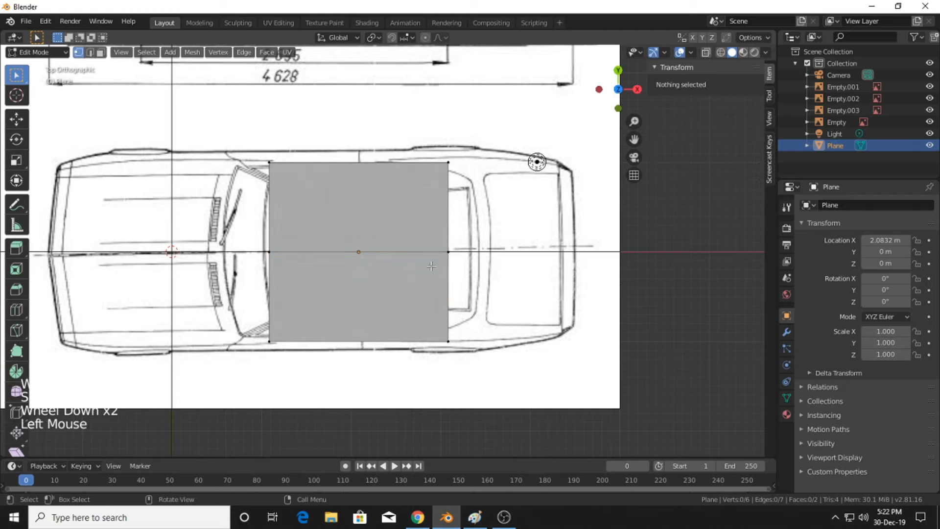
# Delete the two vertices on the plane's positive Y side, keeping only one half, and return to top orthographic view
pyautogui.scroll(1, 383, 245)
pyautogui.keyDown('shift'); pyautogui.moveTo(384, 245); pyautogui.dragTo(387, 274, button='middle'); pyautogui.keyUp('shift')
pyautogui.moveTo(226, 145); pyautogui.dragTo(537, 207)
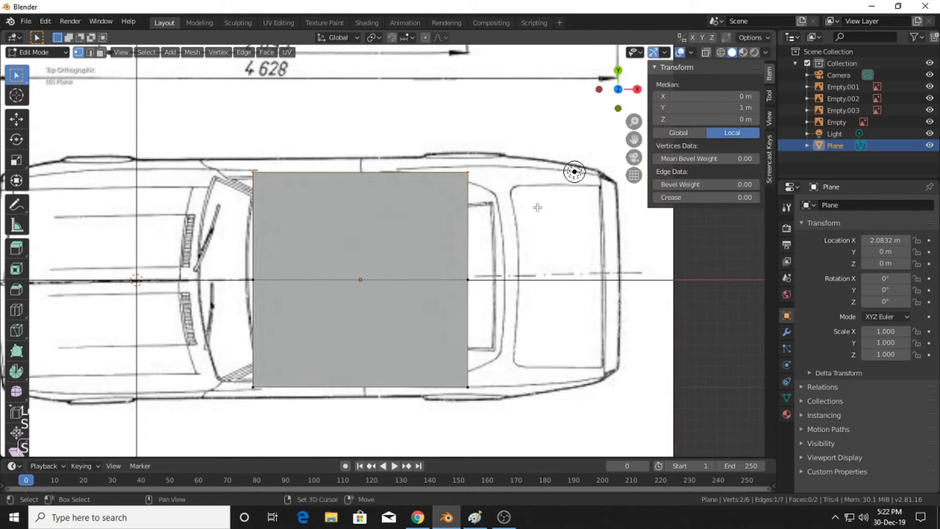
pyautogui.press('x')
pyautogui.click(459, 184)
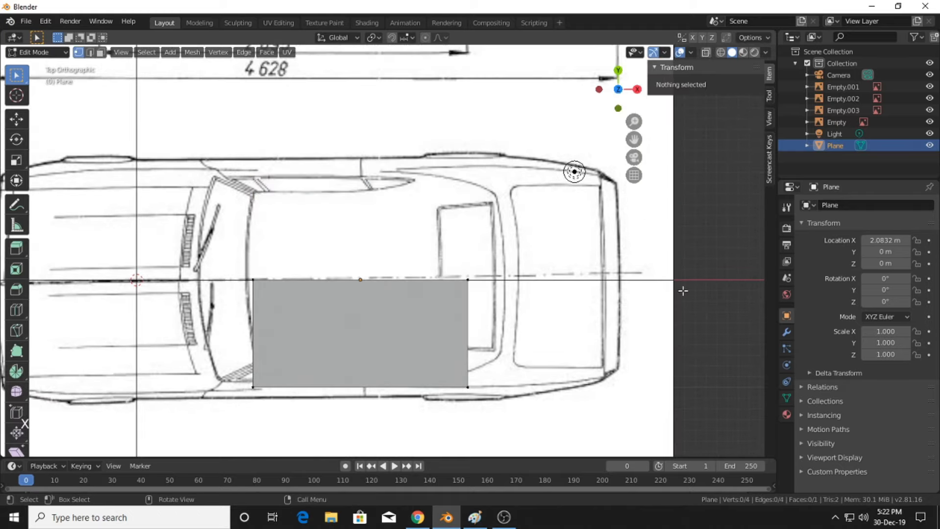
pyautogui.scroll(-2, 561, 313)
pyautogui.moveTo(561, 312); pyautogui.dragTo(437, 304, button='middle')
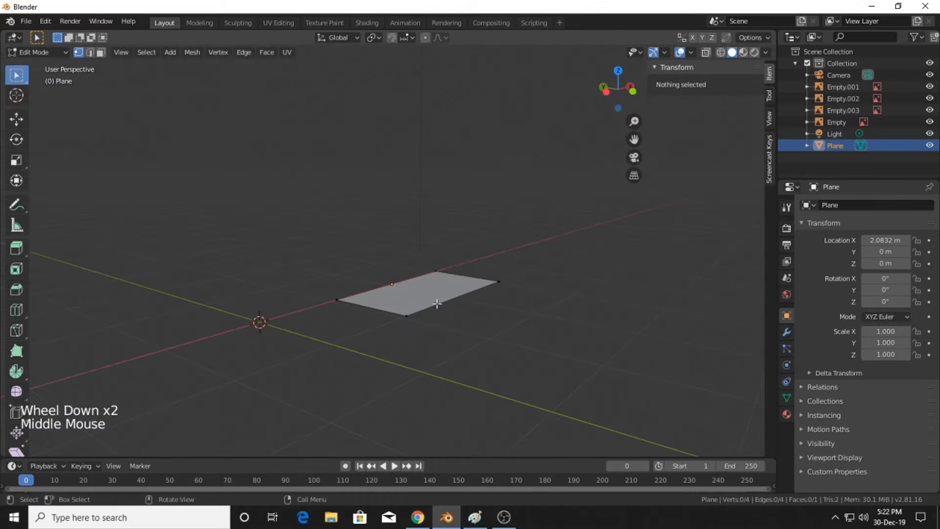
pyautogui.click(617, 70)
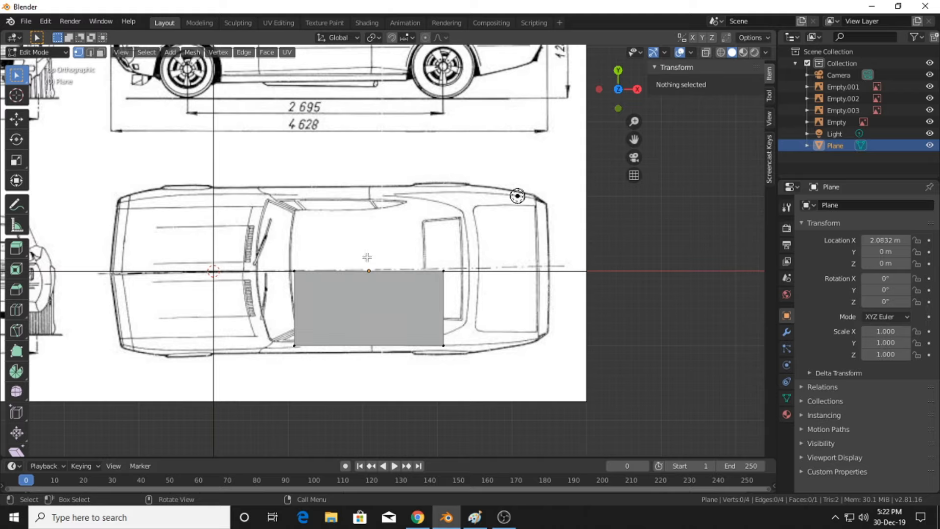
# Add a Mirror modifier to the half plane and set its axis to Y only, without X
pyautogui.click(786, 332)
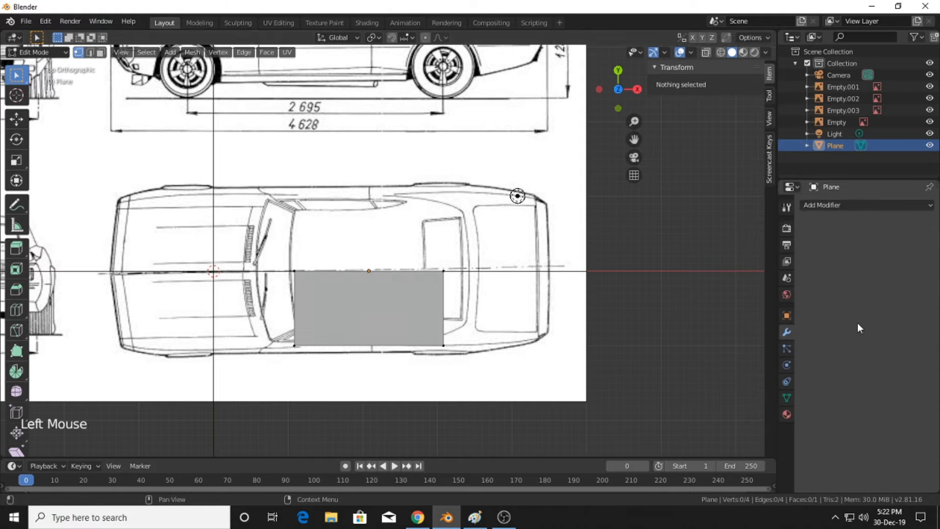
pyautogui.click(834, 206)
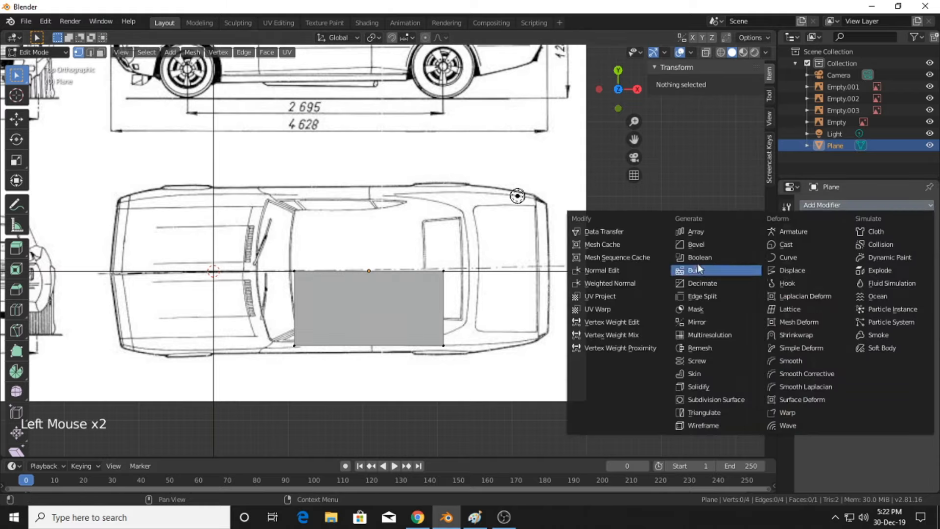
pyautogui.click(700, 322)
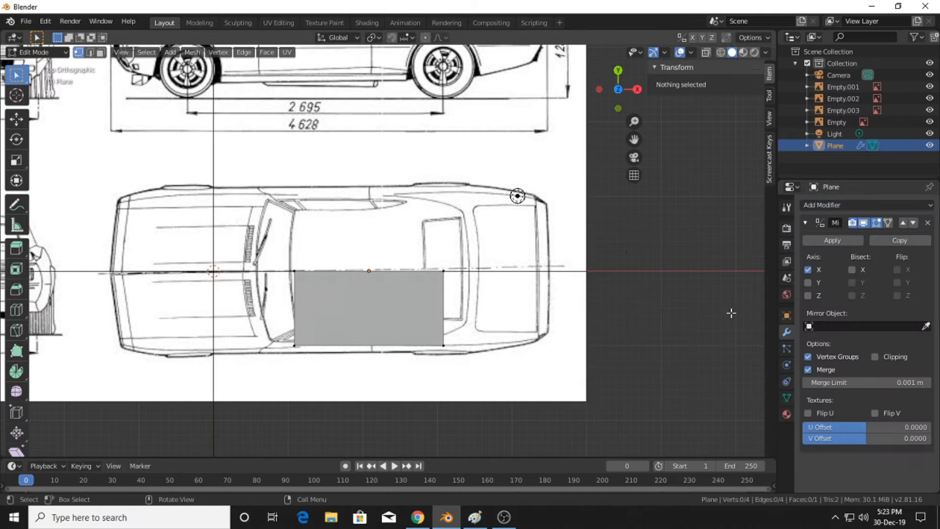
pyautogui.click(808, 270)
pyautogui.click(808, 282)
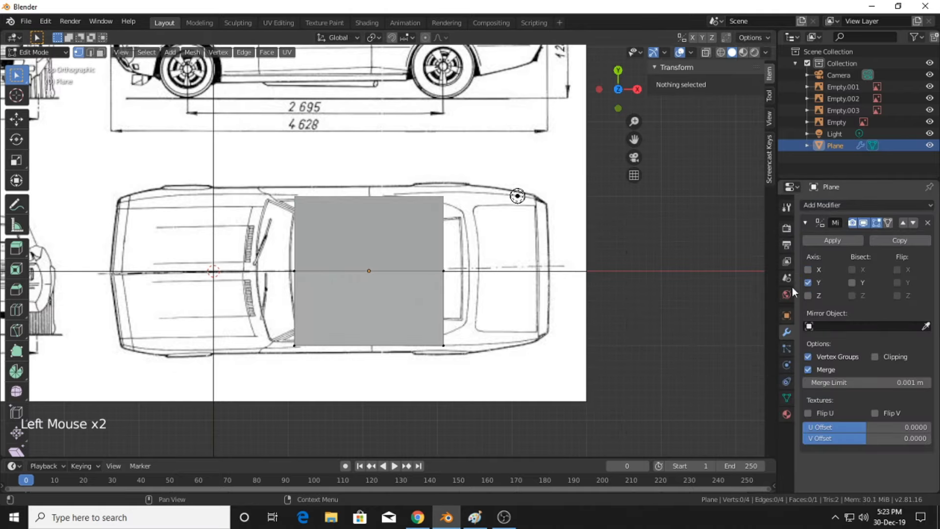
# Switch to wireframe shading and move the plane's front centre-line vertex to about X -1.057 m on the roof's front edge
pyautogui.scroll(3, 285, 168)
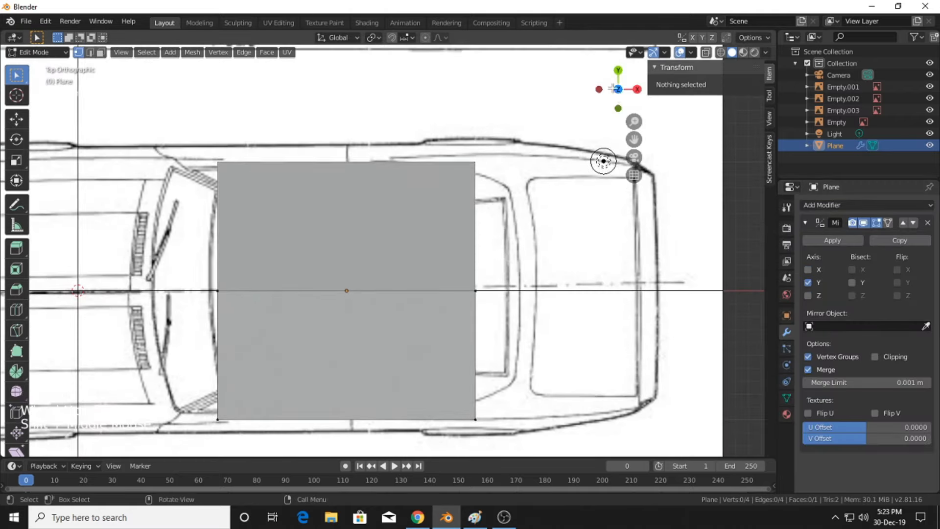
pyautogui.click(721, 53)
pyautogui.keyDown('shift'); pyautogui.moveTo(470, 316); pyautogui.dragTo(525, 258, button='middle'); pyautogui.keyUp('shift')
pyautogui.scroll(2, 506, 276)
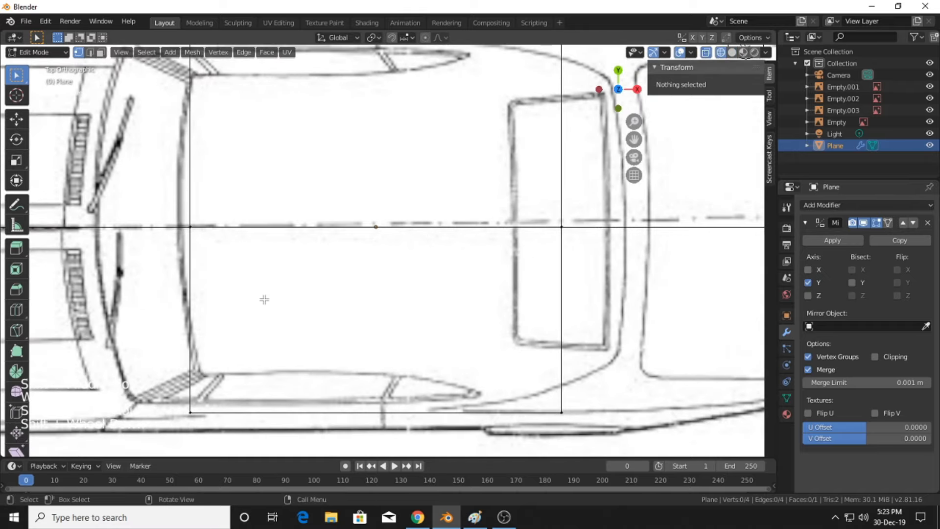
pyautogui.keyDown('shift'); pyautogui.moveTo(297, 278); pyautogui.dragTo(313, 265, button='middle'); pyautogui.keyUp('shift')
pyautogui.moveTo(194, 204); pyautogui.dragTo(249, 226)
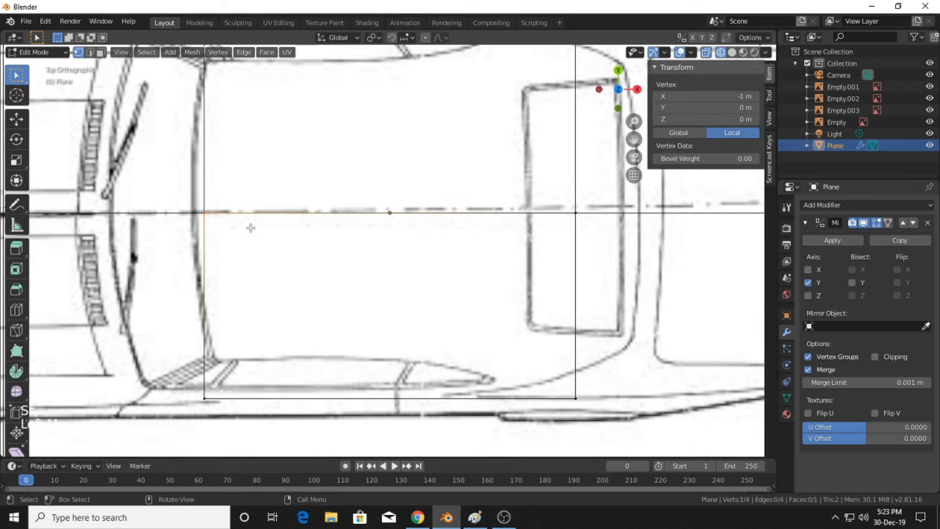
pyautogui.press('g')
pyautogui.click(240, 226)
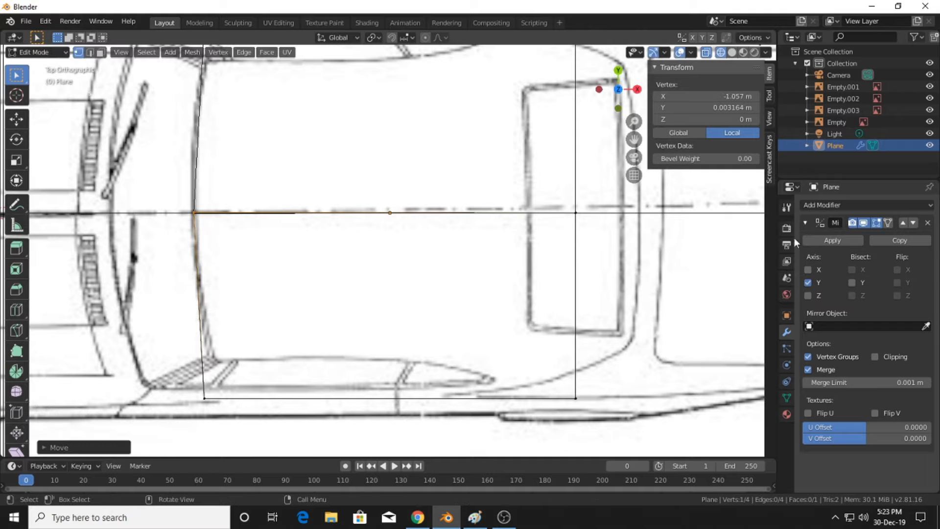
# Enable Clipping on the Mirror modifier and undo the trial move of the front centre-line vertex
pyautogui.click(875, 357)
pyautogui.press('g')
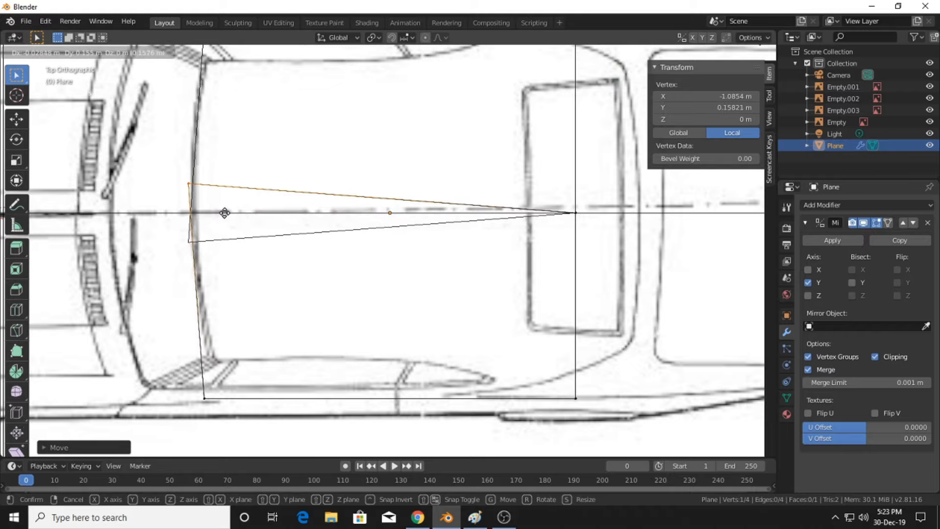
pyautogui.click(225, 213)
pyautogui.hotkey('ctrl', 'z')
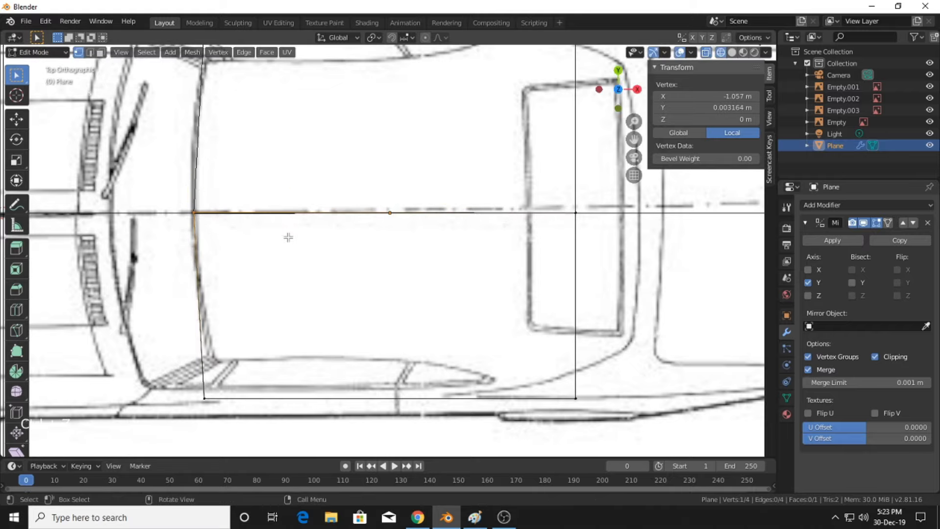
pyautogui.click(873, 357)
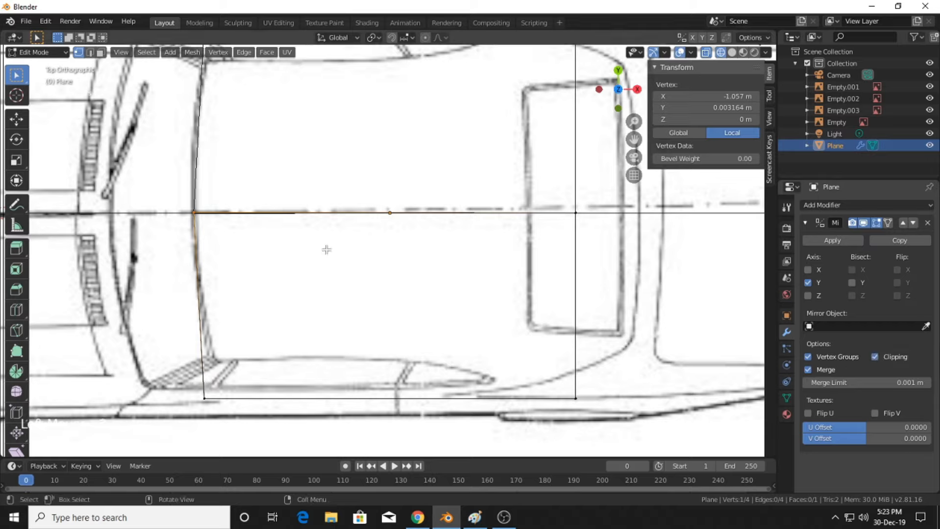
# Undo the front centre-line vertex's earlier move and place it on the roof's front edge at about X -1.07 m, Y 0 m
pyautogui.hotkey('ctrl', 'z')
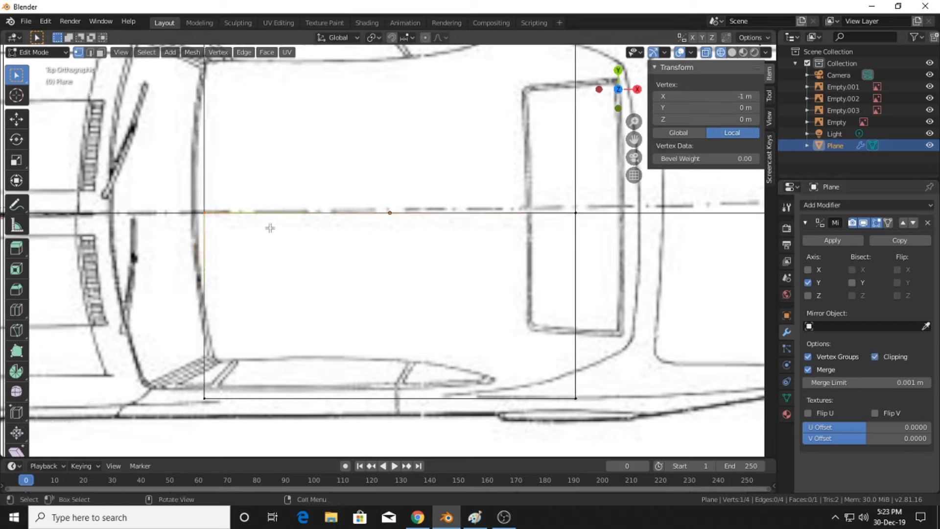
pyautogui.press('g')
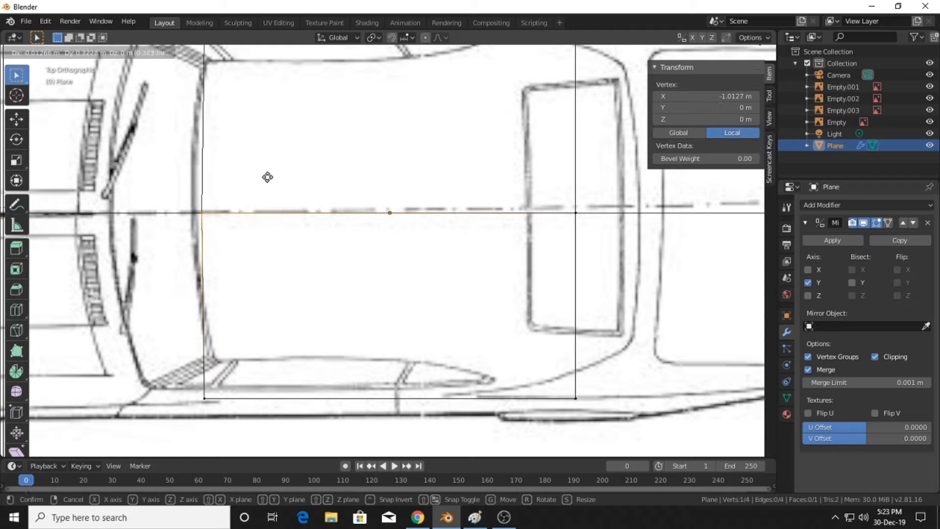
pyautogui.click(257, 175)
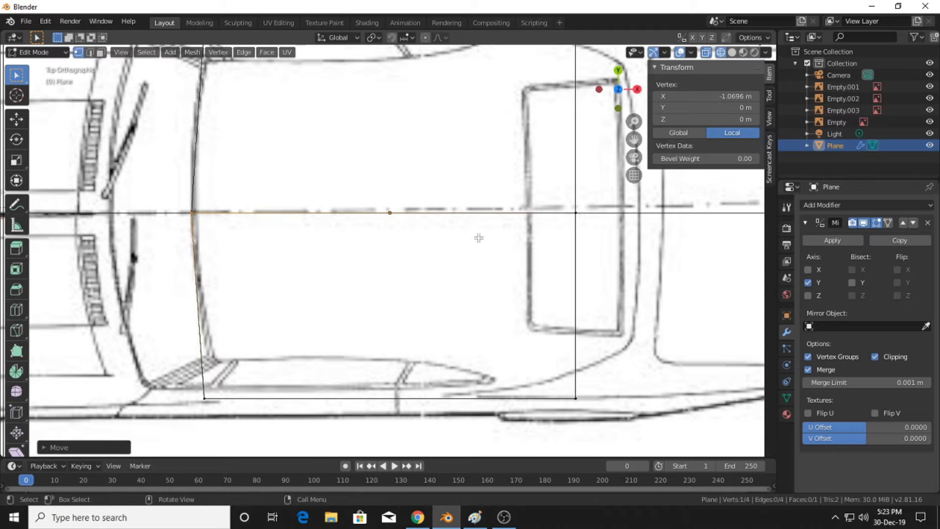
# Move the rear centre-line vertex along the centre line to the rear window's front edge, at about X 0.732 m
pyautogui.keyDown('shift'); pyautogui.moveTo(511, 241); pyautogui.dragTo(410, 256, button='middle'); pyautogui.keyUp('shift')
pyautogui.moveTo(463, 215); pyautogui.dragTo(484, 245)
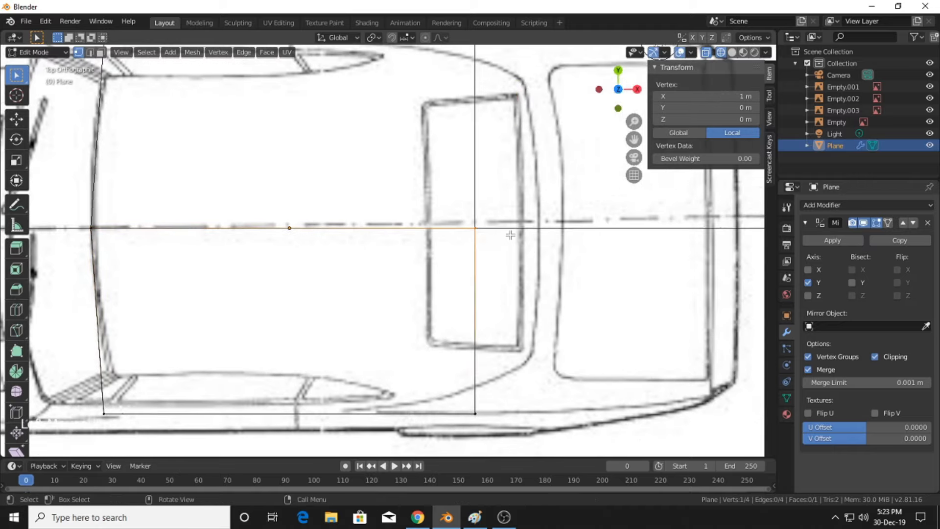
pyautogui.press('g')
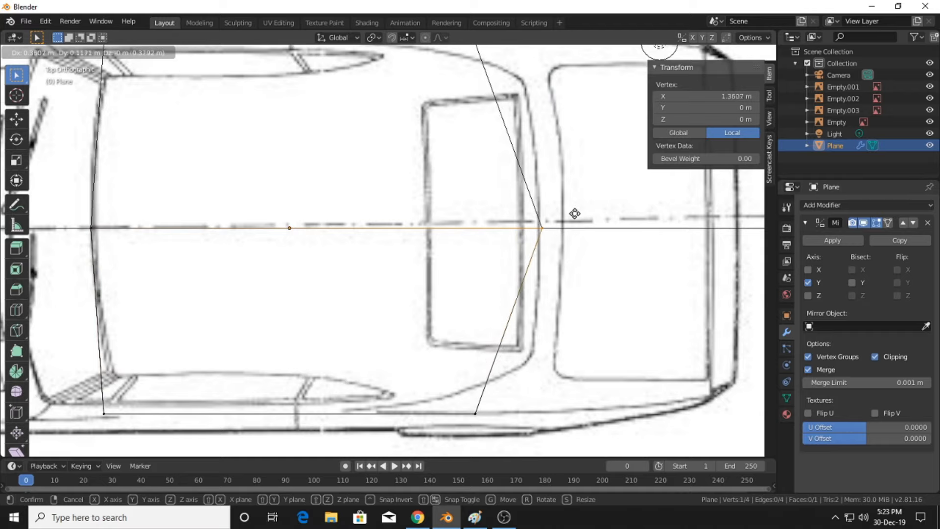
pyautogui.click(572, 214)
pyautogui.scroll(-3, 549, 241)
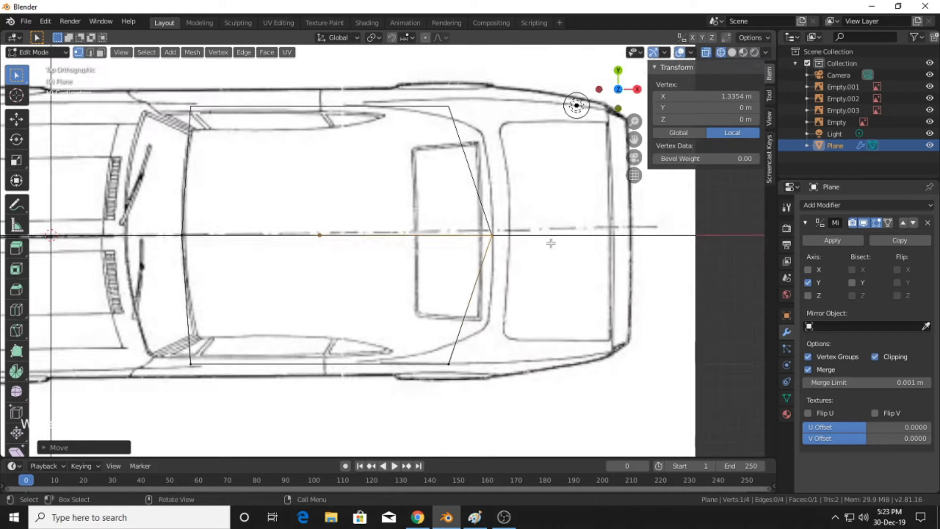
pyautogui.keyDown('shift'); pyautogui.moveTo(549, 241); pyautogui.dragTo(529, 244, button='middle'); pyautogui.keyUp('shift')
pyautogui.scroll(2, 535, 235)
pyautogui.scroll(-2, 546, 255)
pyautogui.scroll(2, 520, 242)
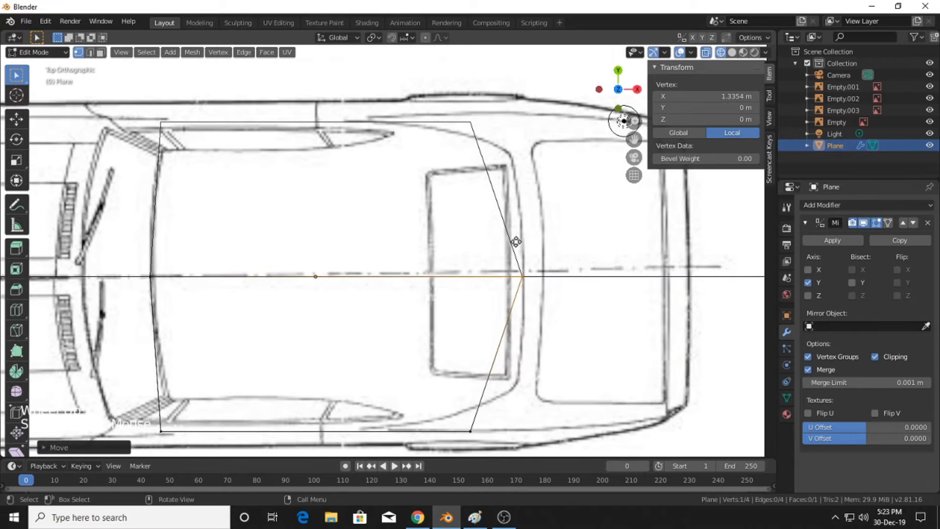
pyautogui.press('g')
pyautogui.click(426, 241)
# Move the front outer vertex to the roof's front corner at about X -0.934 m, Y -0.779 m
pyautogui.keyDown('shift'); pyautogui.moveTo(488, 287); pyautogui.dragTo(510, 275, button='middle'); pyautogui.keyUp('shift')
pyautogui.scroll(1, 494, 215)
pyautogui.keyDown('shift'); pyautogui.moveTo(514, 280); pyautogui.dragTo(522, 282, button='middle'); pyautogui.keyUp('shift')
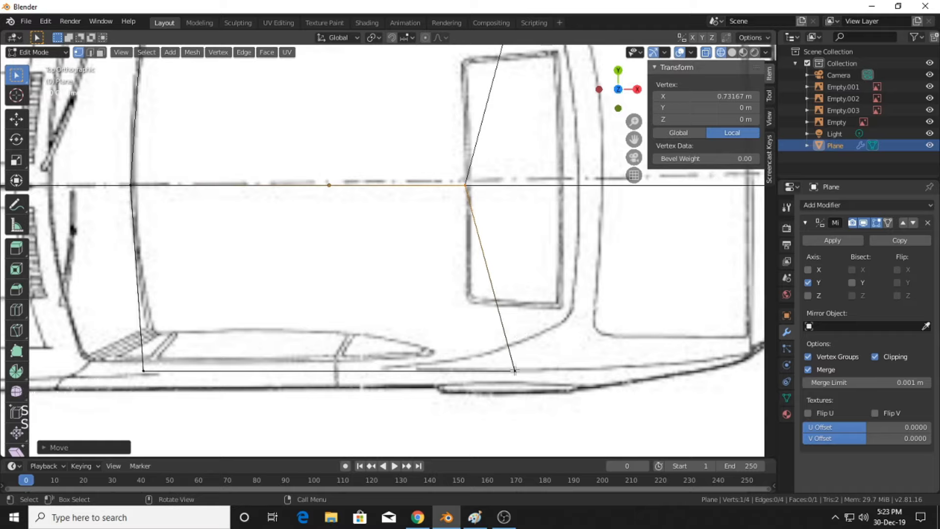
pyautogui.click(146, 364)
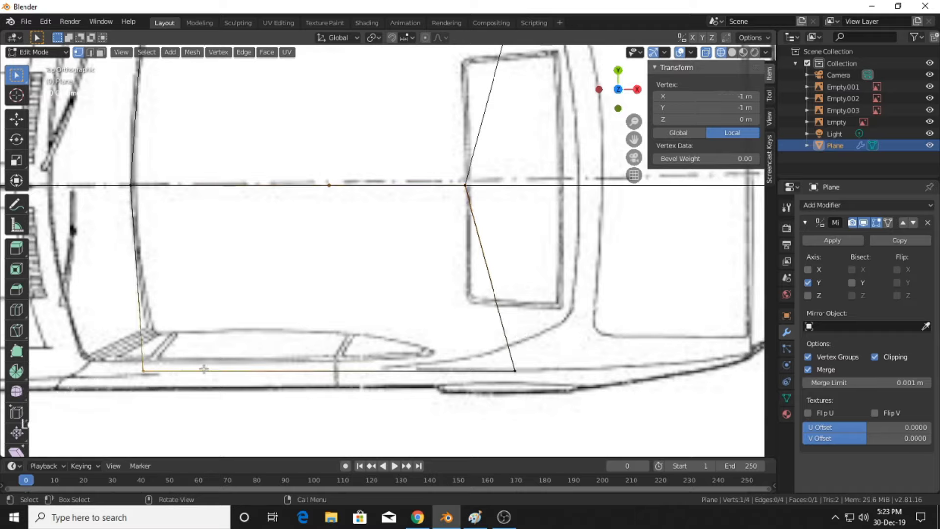
pyautogui.press('g')
pyautogui.click(216, 326)
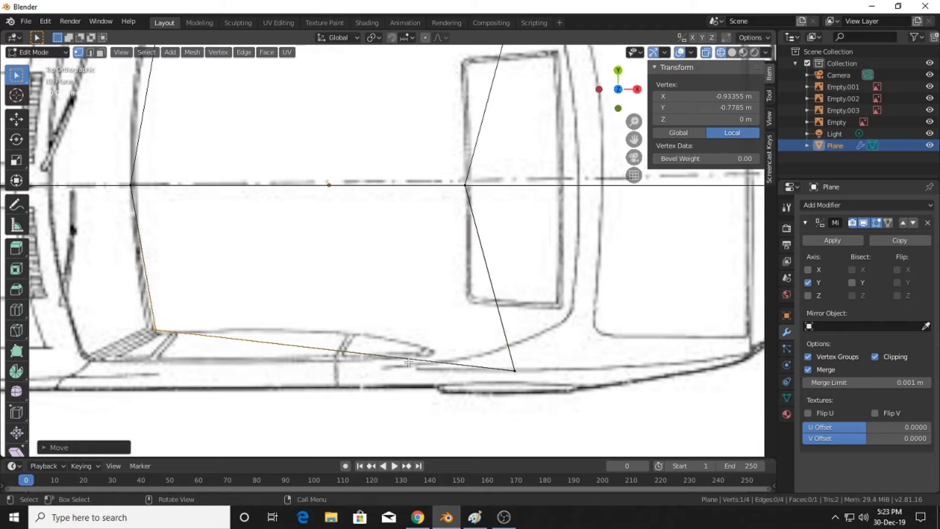
# Move the rear outer vertex to about X 0.734 m, Y -0.785 m, level with the roof's side edge, and leave nothing selected
pyautogui.click(517, 370)
pyautogui.press('g')
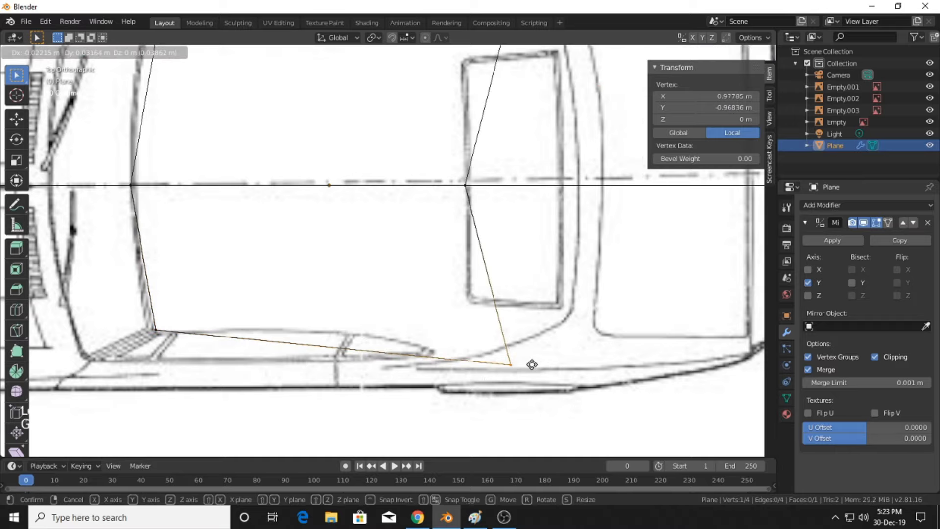
pyautogui.click(490, 333)
pyautogui.scroll(-1, 352, 323)
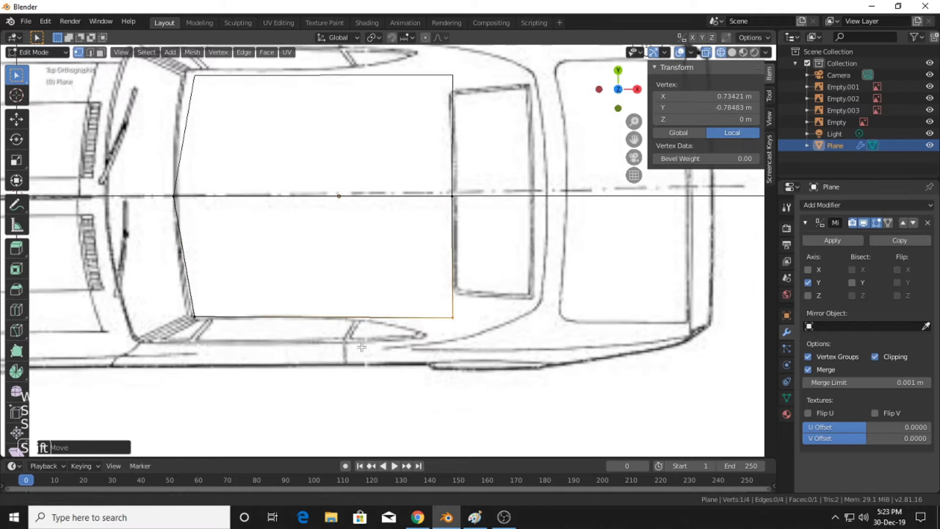
pyautogui.keyDown('shift'); pyautogui.moveTo(278, 165); pyautogui.dragTo(309, 241, button='middle'); pyautogui.keyUp('shift')
pyautogui.moveTo(217, 145); pyautogui.dragTo(246, 167)
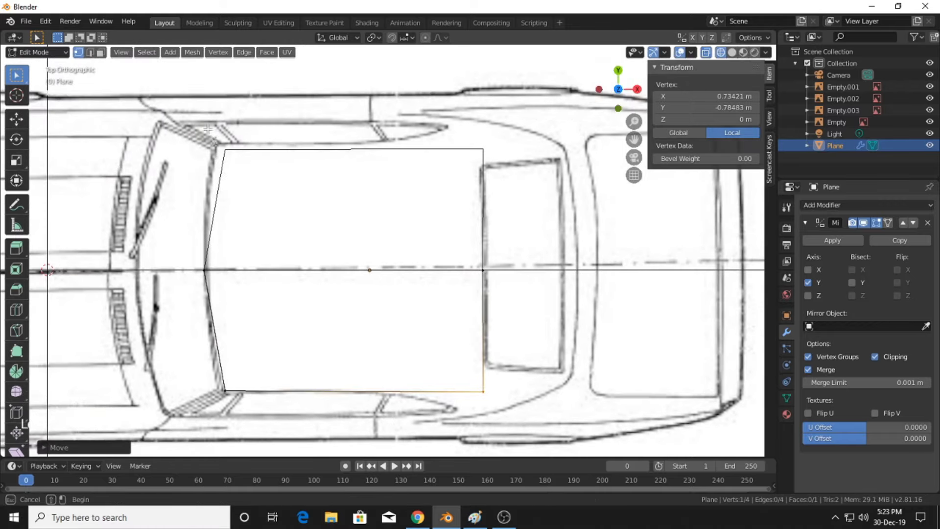
pyautogui.moveTo(208, 130); pyautogui.dragTo(226, 162)
# Add two evenly spaced lengthwise loop cuts to the half roof without sliding them
pyautogui.keyDown('shift'); pyautogui.moveTo(291, 354); pyautogui.dragTo(332, 316, button='middle'); pyautogui.keyUp('shift')
pyautogui.scroll(1, 331, 316)
pyautogui.keyDown('shift'); pyautogui.moveTo(330, 317); pyautogui.dragTo(308, 310, button='middle'); pyautogui.keyUp('shift')
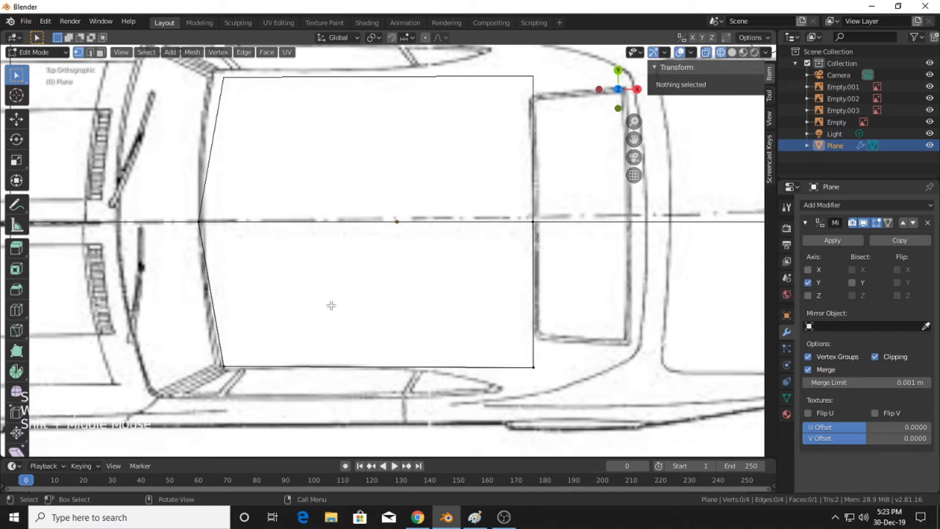
pyautogui.moveTo(398, 307)
pyautogui.keyDown('shift'); pyautogui.mouseDown(button='middle')
pyautogui.moveTo(384, 293)
pyautogui.moveTo(406, 294)
pyautogui.mouseUp(button='middle'); pyautogui.keyUp('shift')
pyautogui.scroll(1, 325, 325)
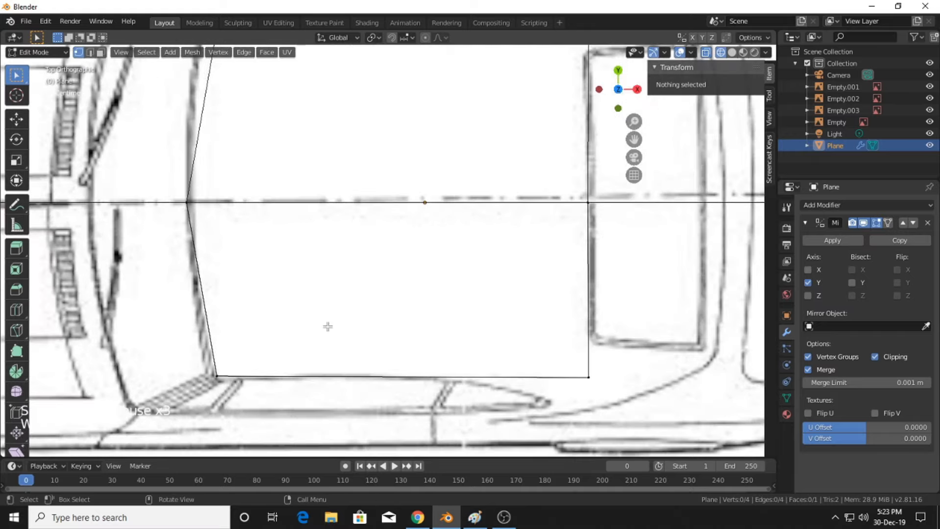
pyautogui.keyDown('shift'); pyautogui.moveTo(325, 325); pyautogui.dragTo(306, 314, button='middle'); pyautogui.keyUp('shift')
pyautogui.scroll(2, 308, 315)
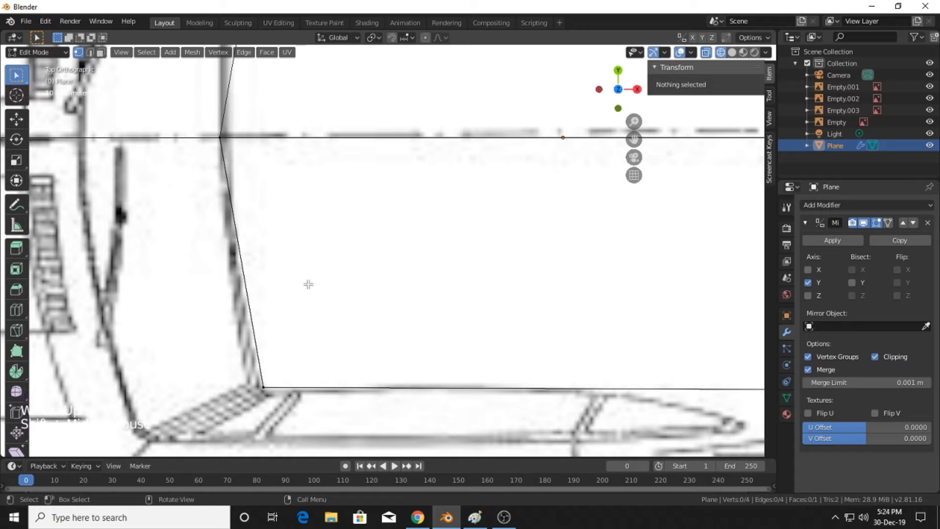
pyautogui.hotkey('ctrl', 'r')
pyautogui.scroll(1, 228, 243)
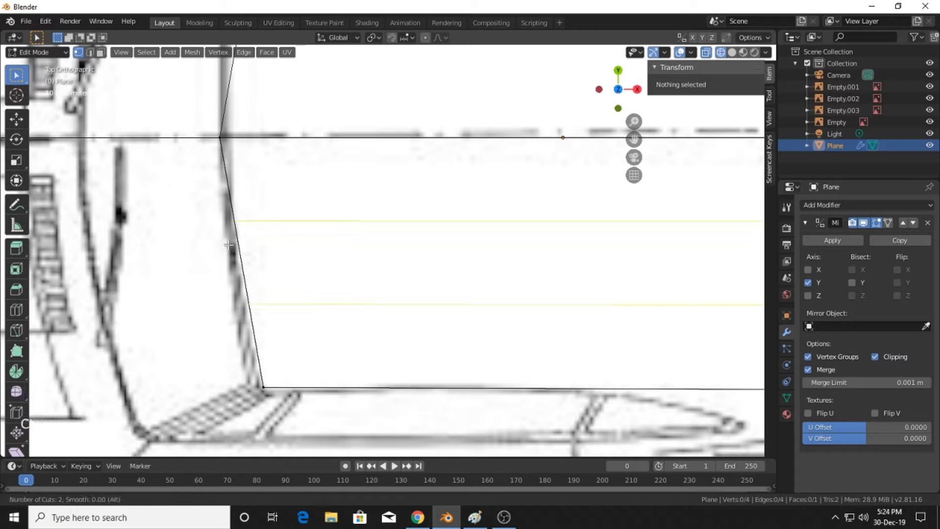
pyautogui.click(228, 245)
pyautogui.rightClick(228, 245)
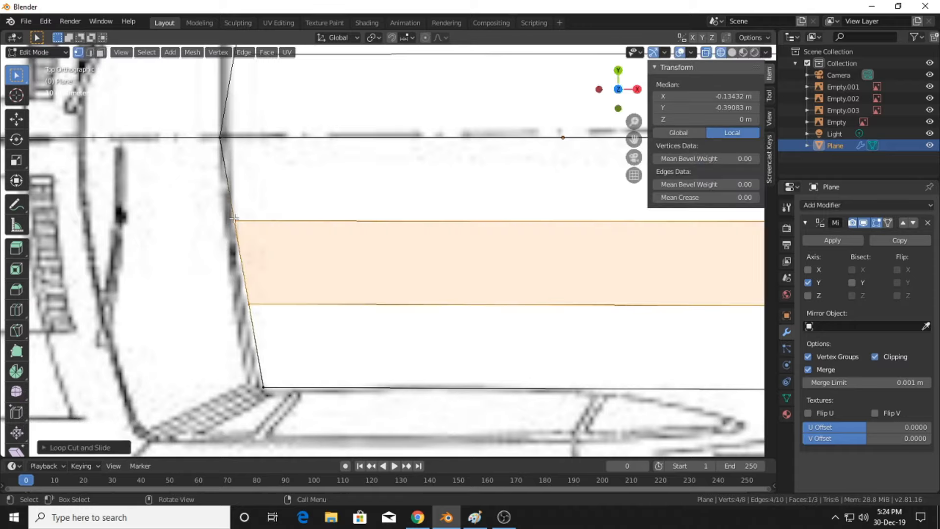
# Move the front end vertices of both lengthwise loop cuts onto the blueprint's curved front roof edge
pyautogui.click(259, 239)
pyautogui.press('g')
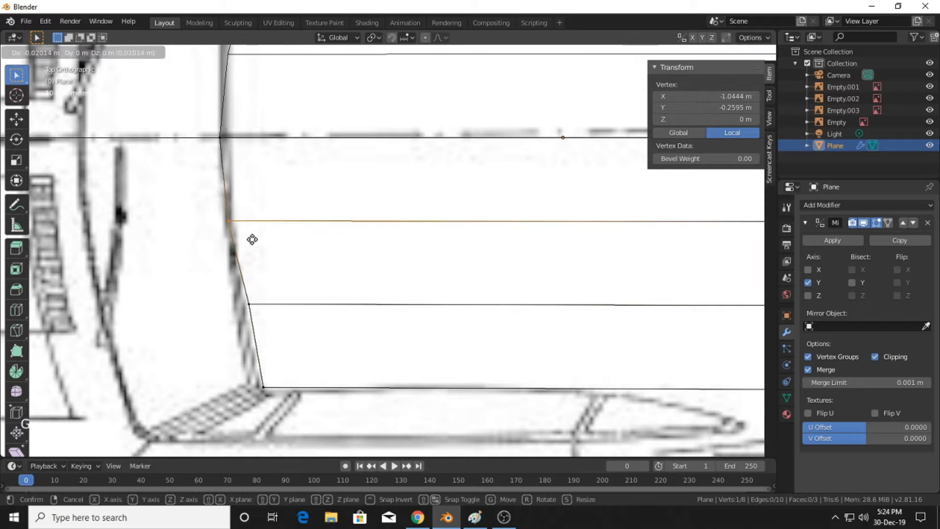
pyautogui.click(252, 241)
pyautogui.moveTo(230, 301); pyautogui.dragTo(278, 313)
pyautogui.press('g')
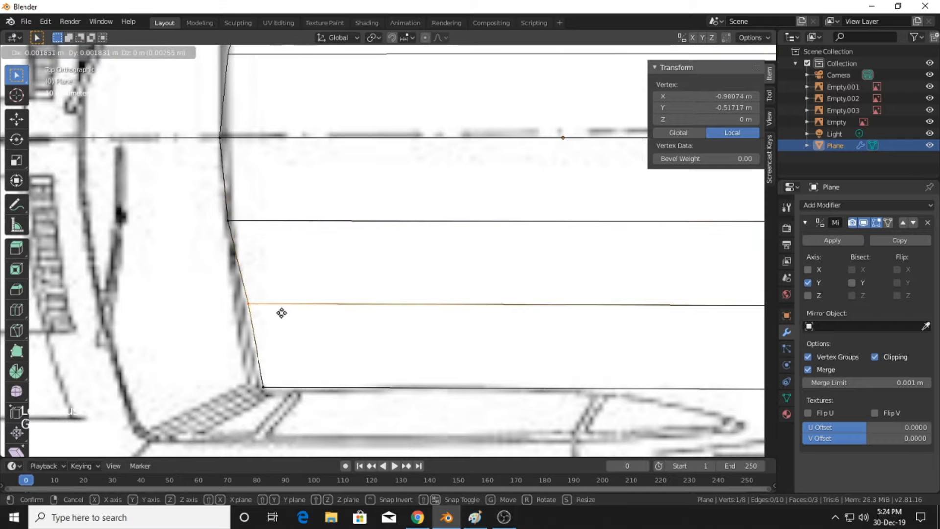
pyautogui.click(274, 315)
# Move the rear end vertices of both lengthwise loop cuts onto the rear window's front edge, at about X 0.74 m
pyautogui.keyDown('shift'); pyautogui.moveTo(274, 314); pyautogui.dragTo(408, 283, button='middle'); pyautogui.keyUp('shift')
pyautogui.scroll(2, 408, 283)
pyautogui.moveTo(330, 229); pyautogui.dragTo(370, 251)
pyautogui.press('g')
pyautogui.click(371, 250)
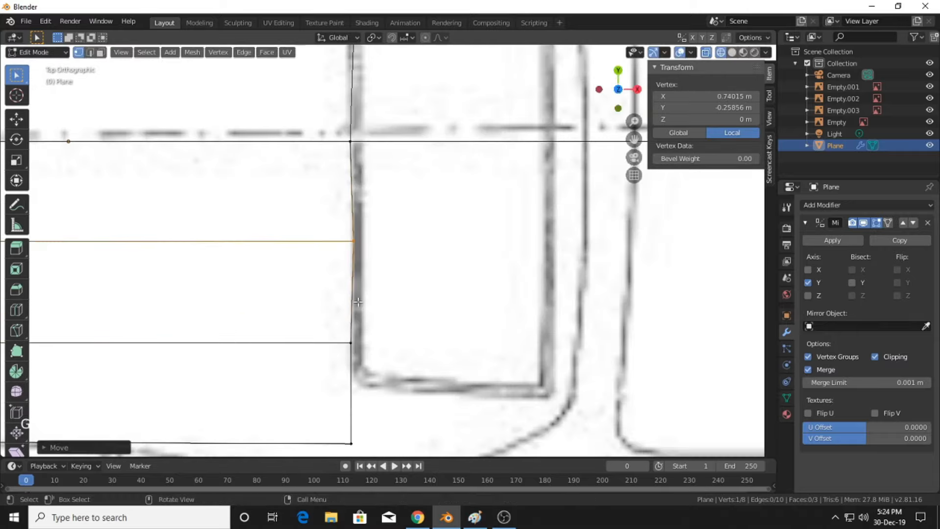
pyautogui.moveTo(335, 327); pyautogui.dragTo(368, 354)
pyautogui.press('g')
pyautogui.click(370, 355)
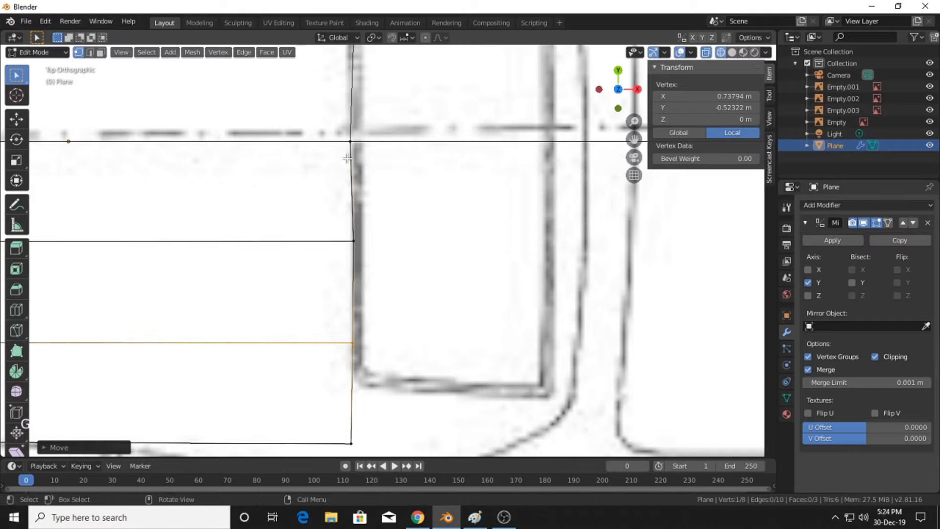
# Move the rear centre-line vertex to about X 0.742 m to line up with the rear window's front edge
pyautogui.moveTo(337, 131); pyautogui.dragTo(361, 145)
pyautogui.press('g')
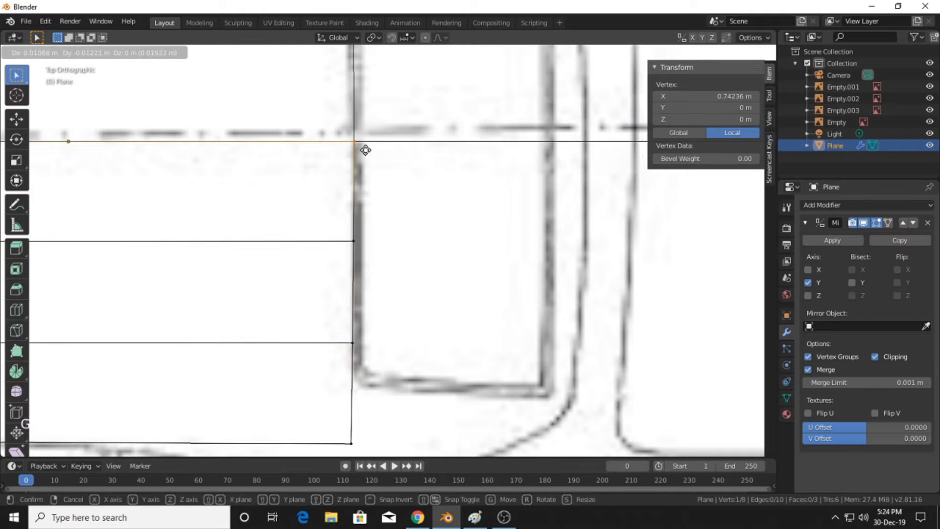
pyautogui.click(366, 150)
# Add four evenly spaced crosswise loop cuts across the half roof without sliding them, and leave nothing selected
pyautogui.scroll(-1, 398, 310)
pyautogui.keyDown('shift'); pyautogui.scroll(-1, 399, 310); pyautogui.keyUp('shift')
pyautogui.keyDown('shift'); pyautogui.moveTo(398, 310); pyautogui.dragTo(448, 268, button='middle'); pyautogui.keyUp('shift')
pyautogui.scroll(-6, 473, 241)
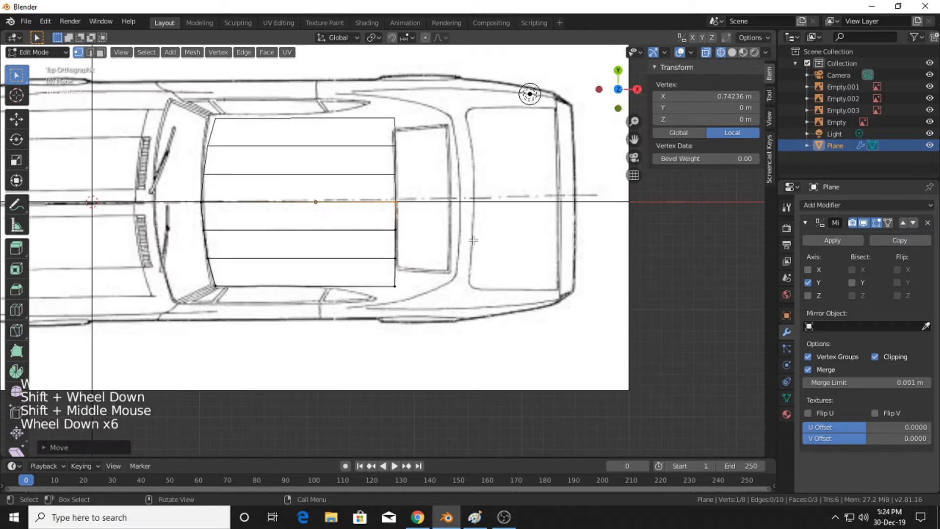
pyautogui.press('w')
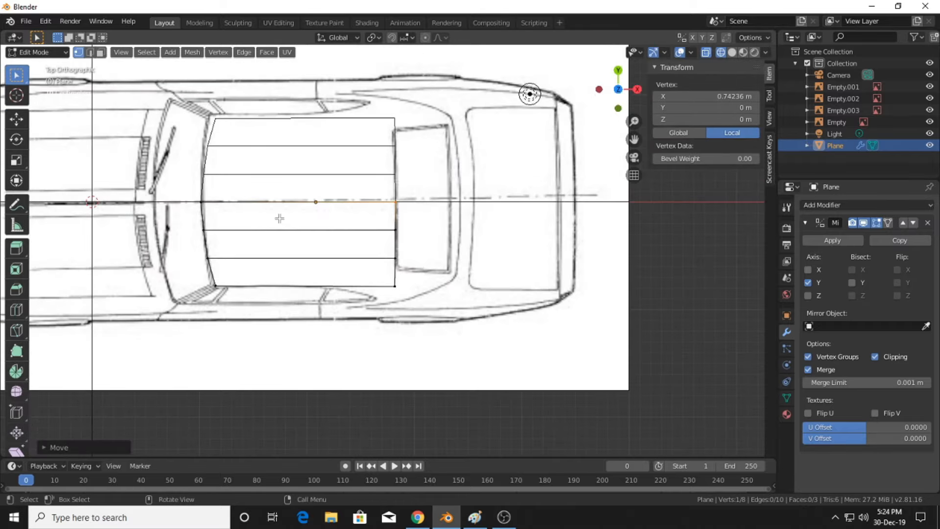
pyautogui.hotkey('ctrl', 'r')
pyautogui.scroll(4, 309, 171)
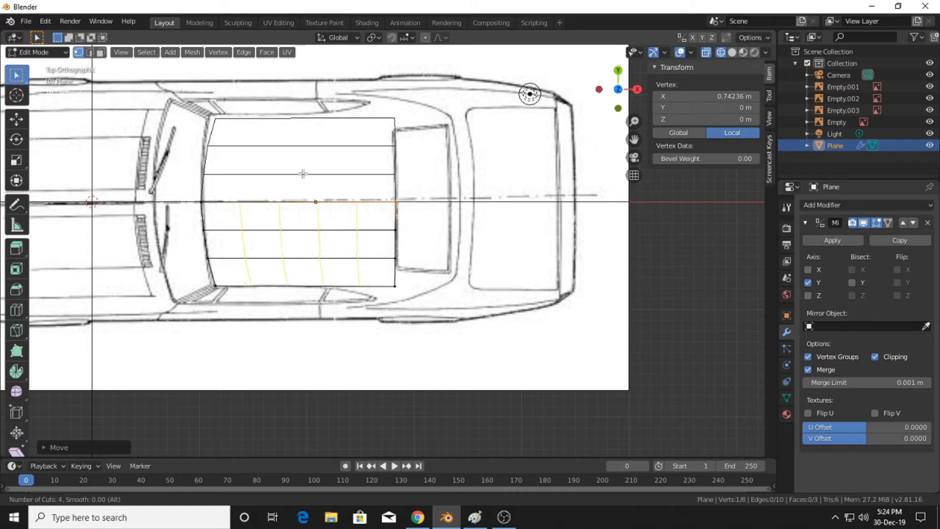
pyautogui.click(303, 174)
pyautogui.rightClick(303, 174)
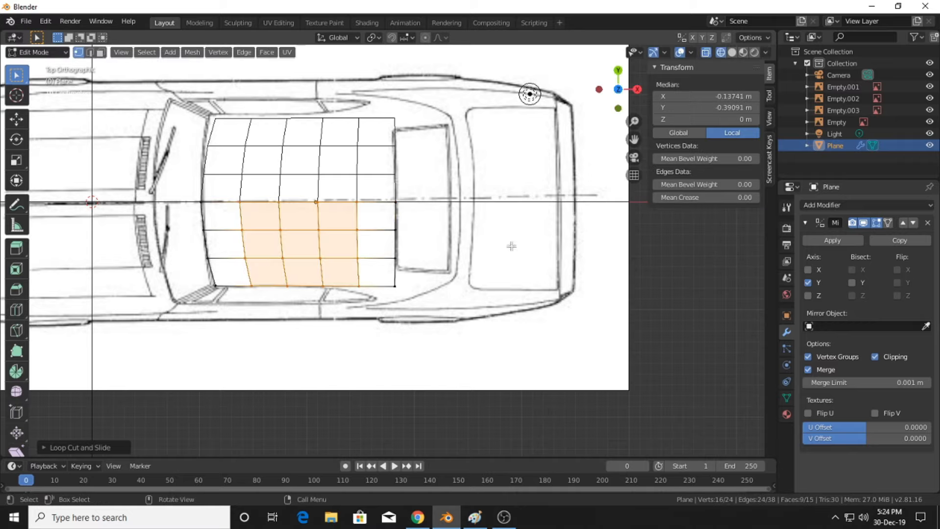
pyautogui.click(688, 300)
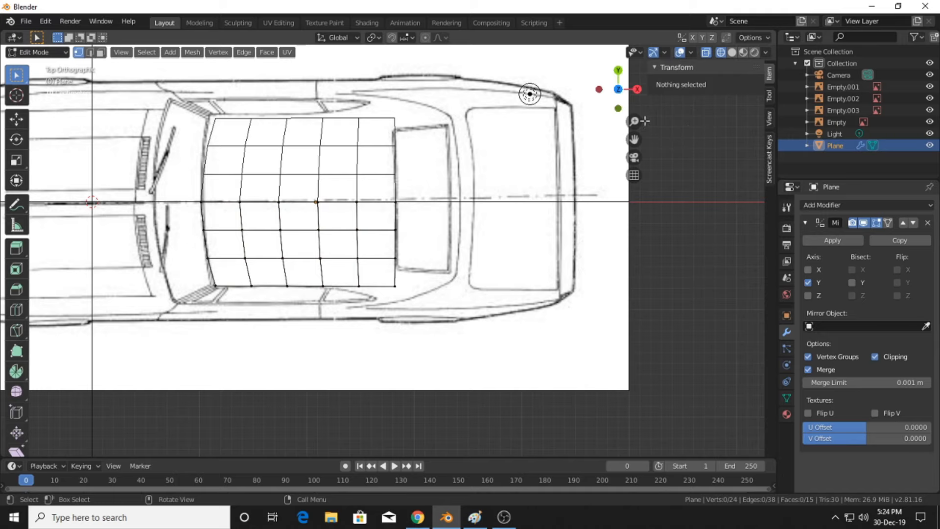
# In front orthographic view, raise the whole roof mesh about 1.454 m along Z to the car's roofline
pyautogui.click(618, 109)
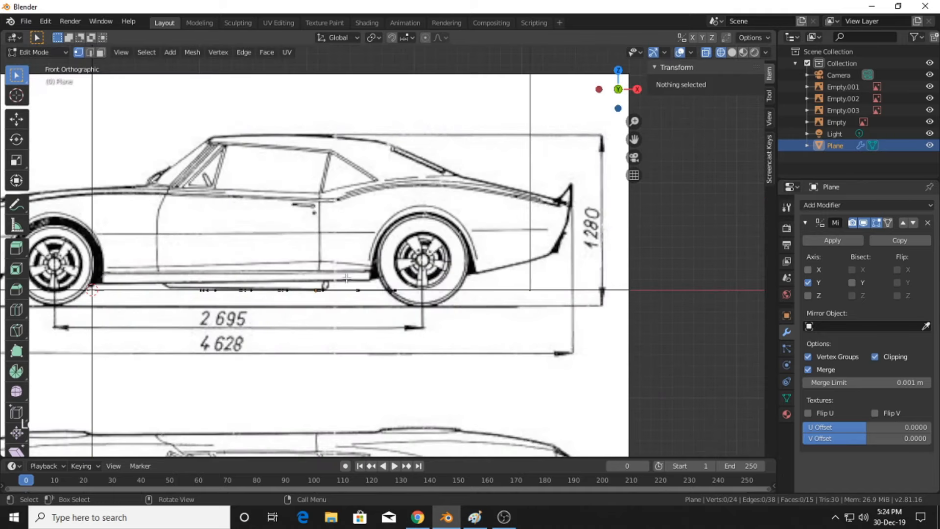
pyautogui.press('a')
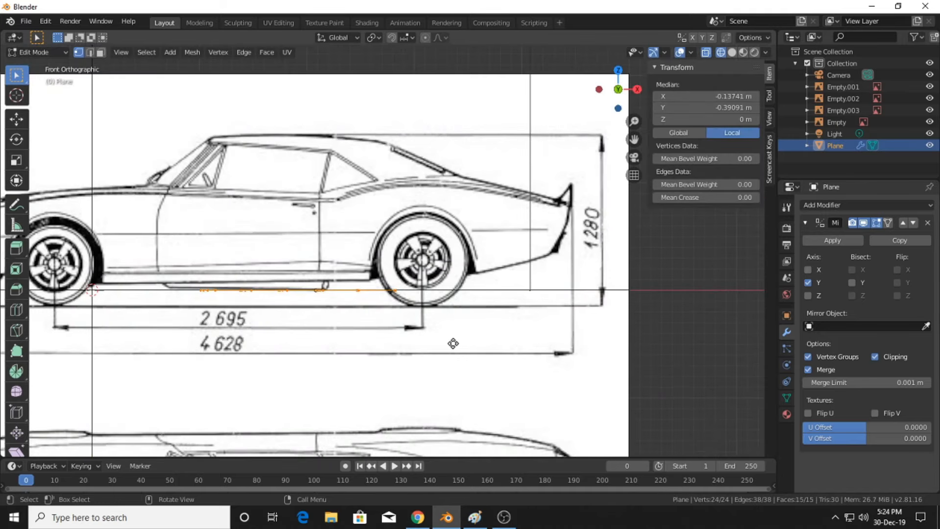
pyautogui.press('g')
pyautogui.press('z')
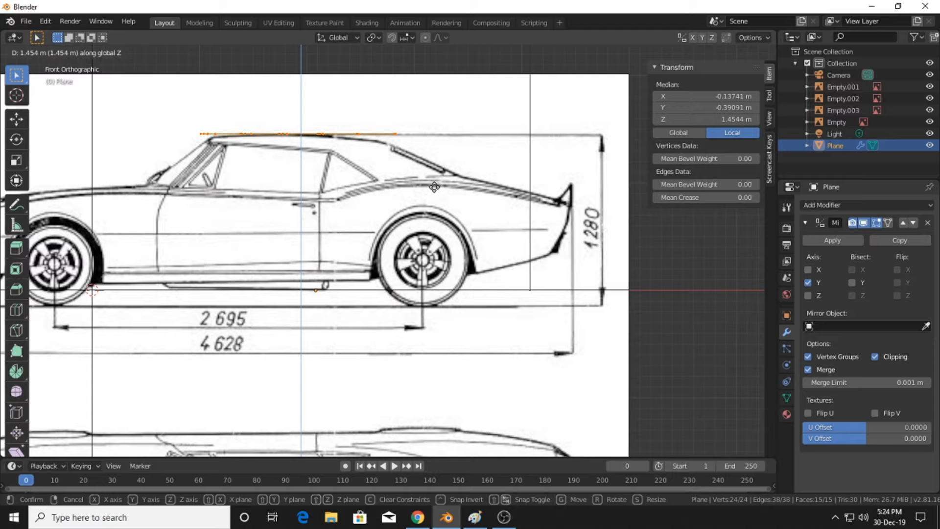
pyautogui.click(434, 187)
pyautogui.scroll(4, 362, 295)
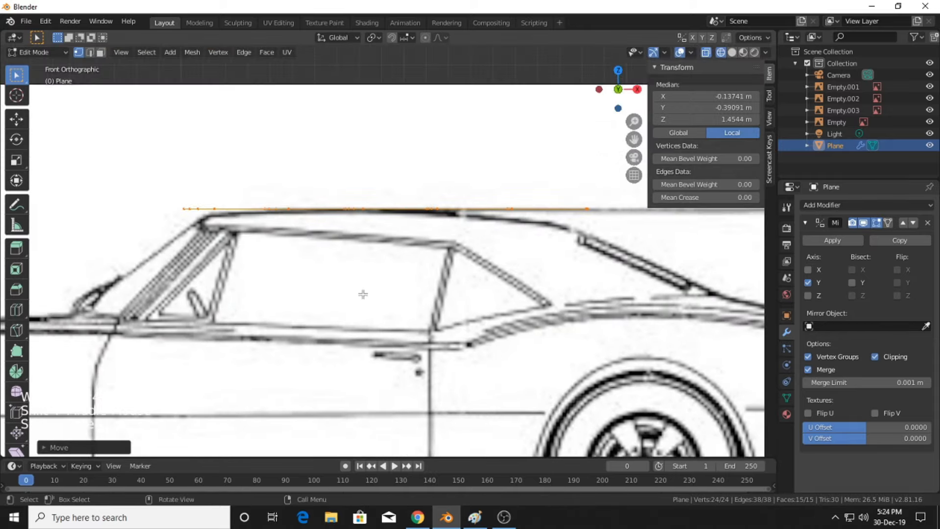
# Try to lower the three inner front-edge vertices onto the top of the windshield, at about X -0.973 m, Z 1.416 m
pyautogui.scroll(3, 363, 295)
pyautogui.keyDown('shift'); pyautogui.moveTo(336, 288); pyautogui.dragTo(434, 288, button='middle'); pyautogui.keyUp('shift')
pyautogui.moveTo(111, 174); pyautogui.dragTo(138, 197)
pyautogui.moveTo(236, 244); pyautogui.dragTo(392, 233, button='middle')
pyautogui.click(625, 98)
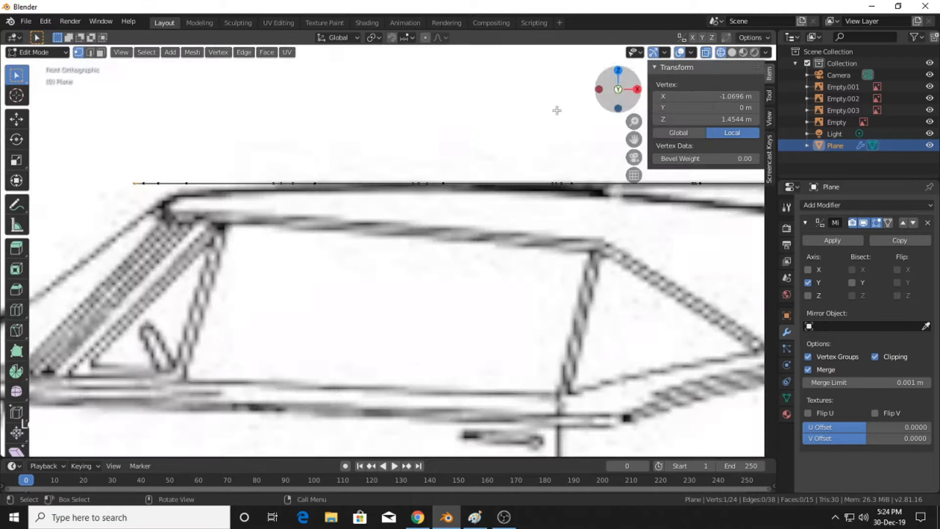
pyautogui.moveTo(116, 161); pyautogui.dragTo(183, 202)
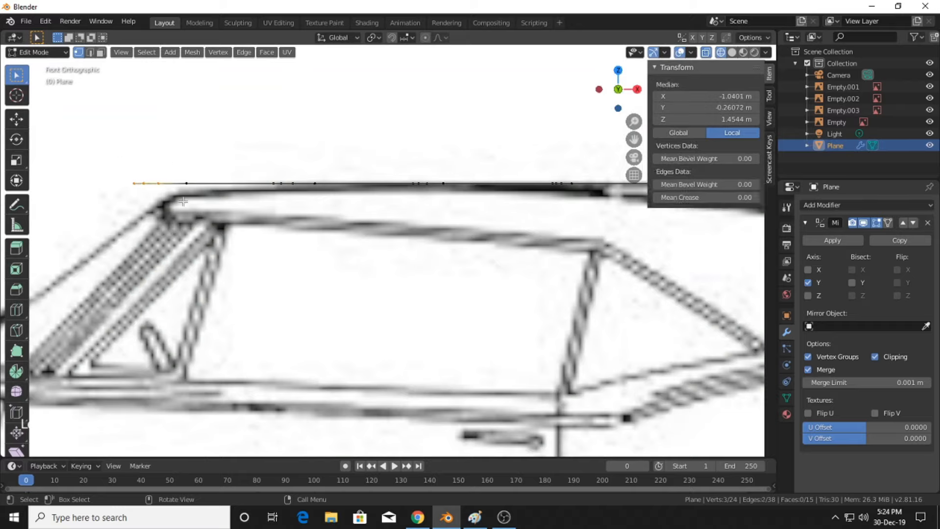
pyautogui.press('g')
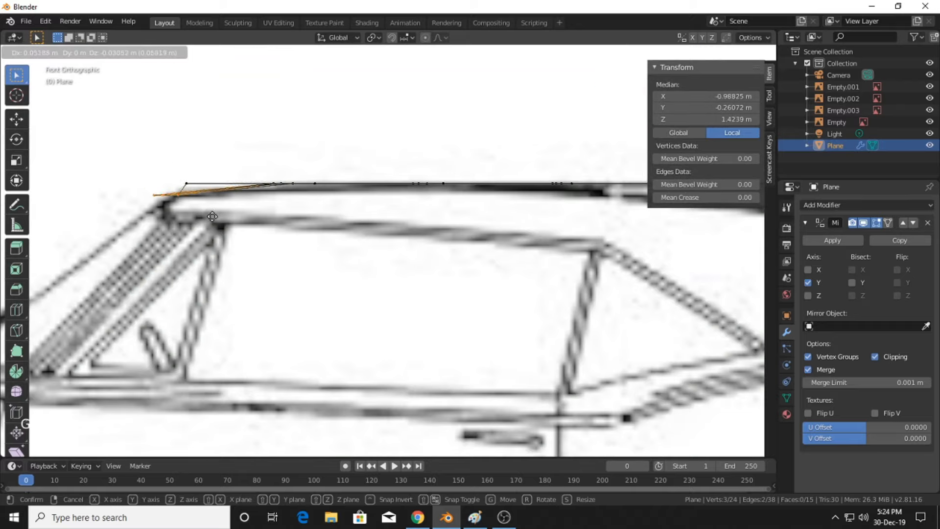
pyautogui.click(217, 219)
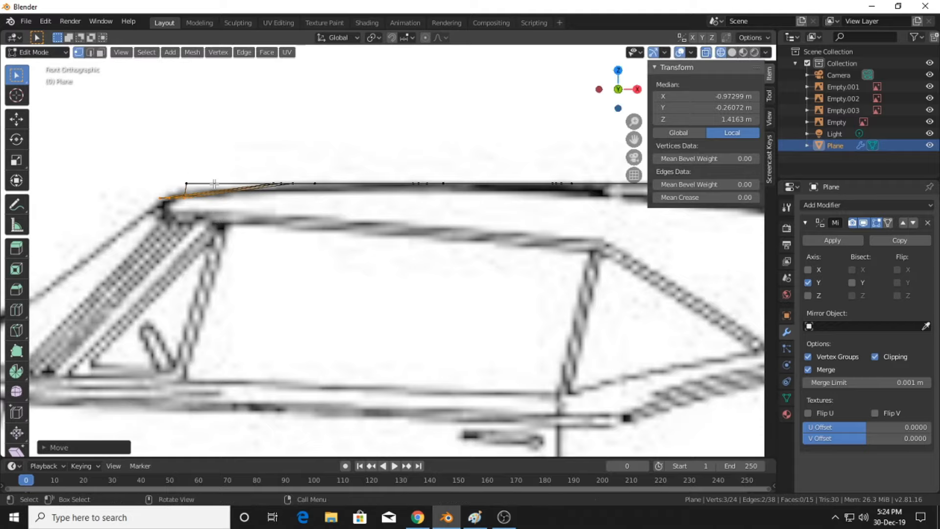
# Inspect the front edge in perspective and undo the move of its three inner vertices
pyautogui.moveTo(215, 183); pyautogui.dragTo(278, 235, button='middle')
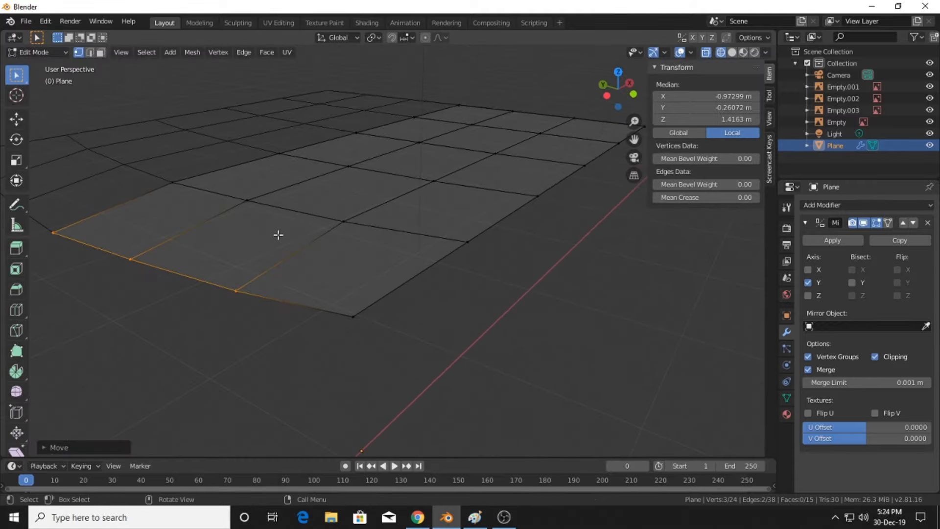
pyautogui.scroll(-2, 184, 233)
pyautogui.moveTo(185, 233); pyautogui.dragTo(163, 215, button='middle')
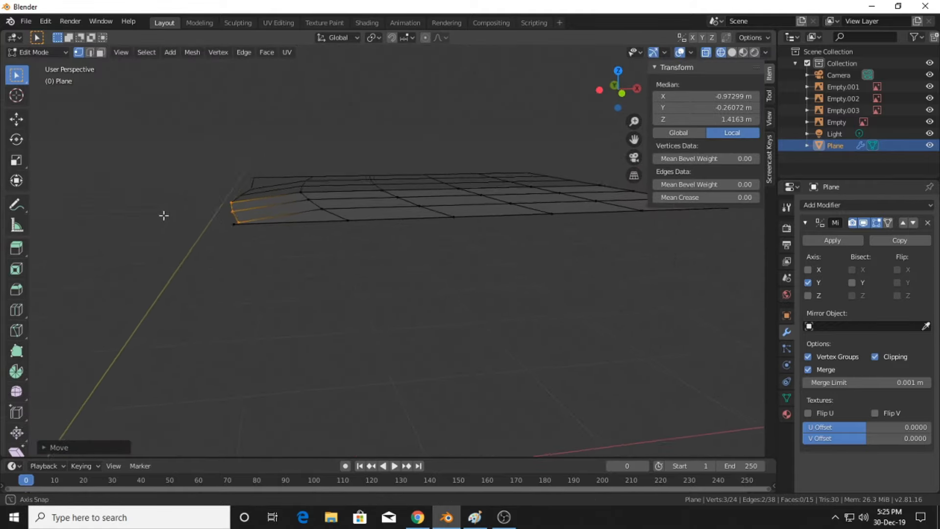
pyautogui.click(621, 93)
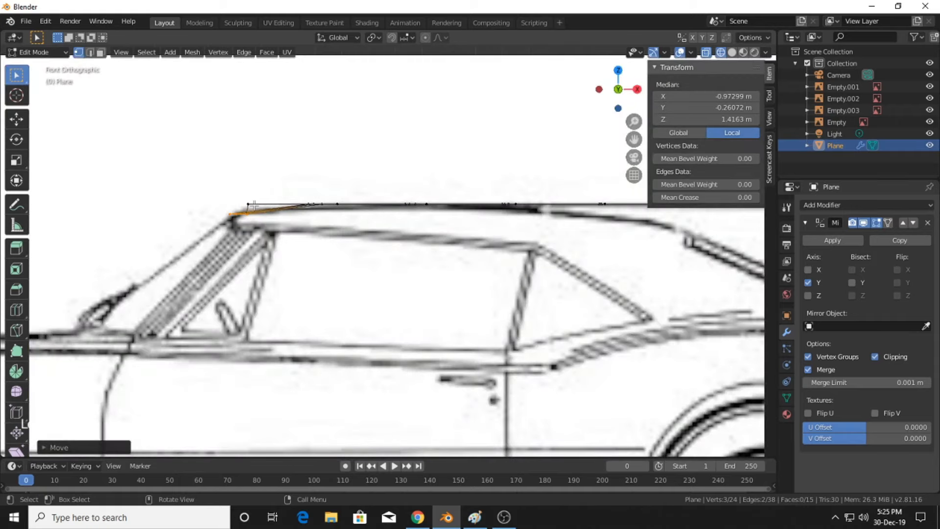
pyautogui.hotkey('ctrl', 'z')
# Move all four front-edge vertices to about X -0.937 m, Z 1.404 m, and lower the adjacent crosswise row onto the roofline
pyautogui.moveTo(203, 180); pyautogui.dragTo(260, 221)
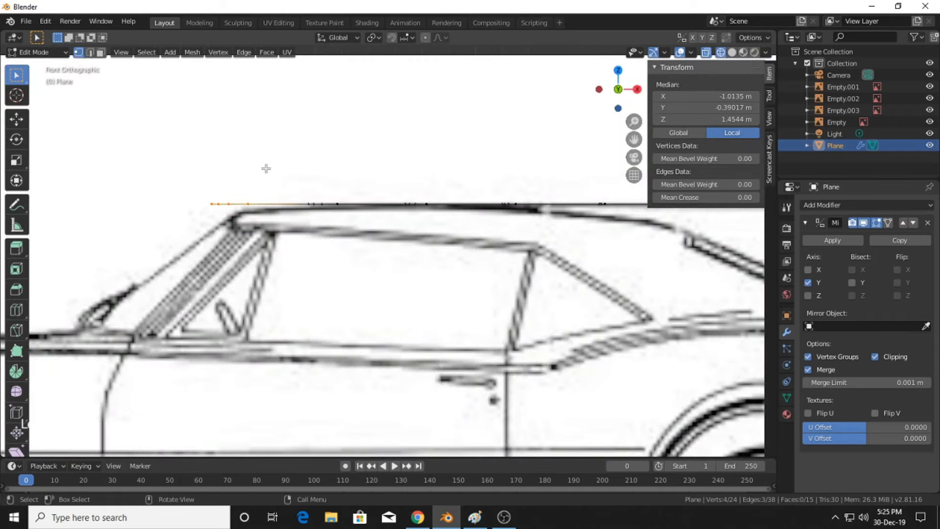
pyautogui.press('g')
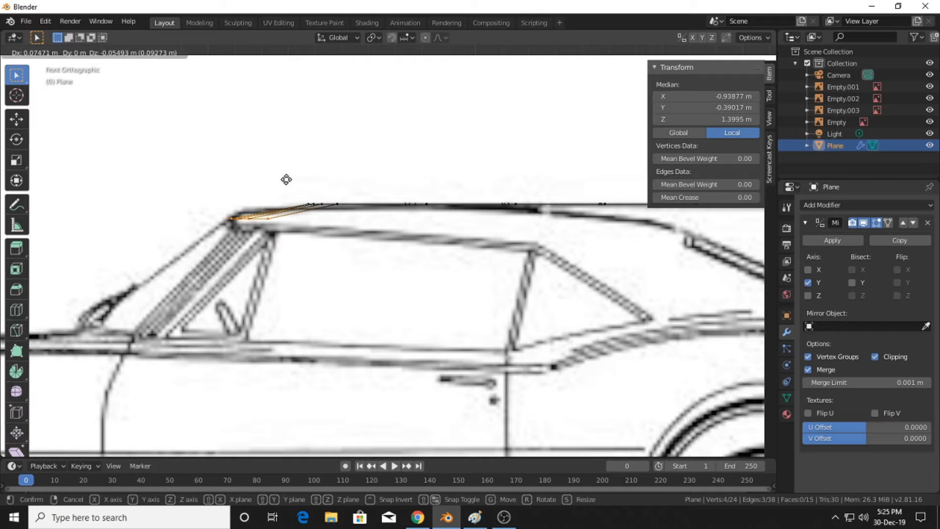
pyautogui.click(289, 175)
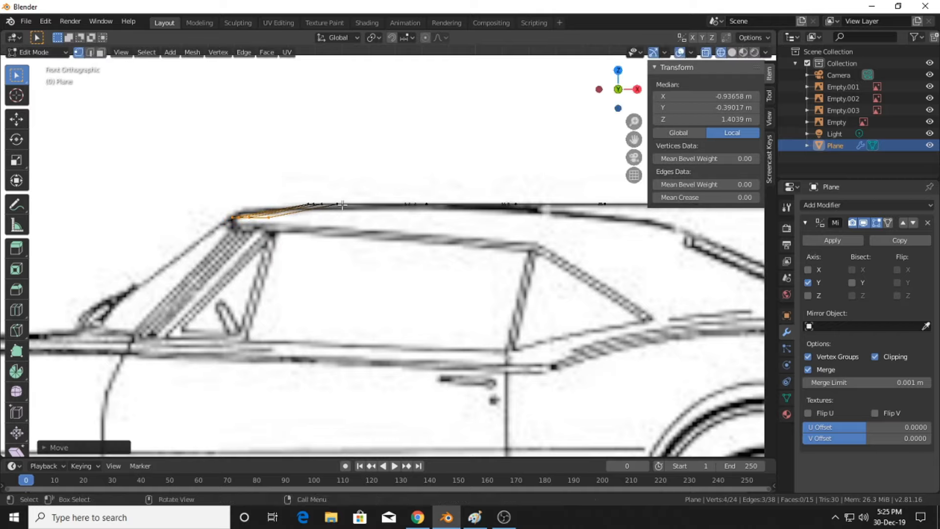
pyautogui.scroll(2, 251, 167)
pyautogui.moveTo(222, 172); pyautogui.dragTo(306, 205)
pyautogui.press('g')
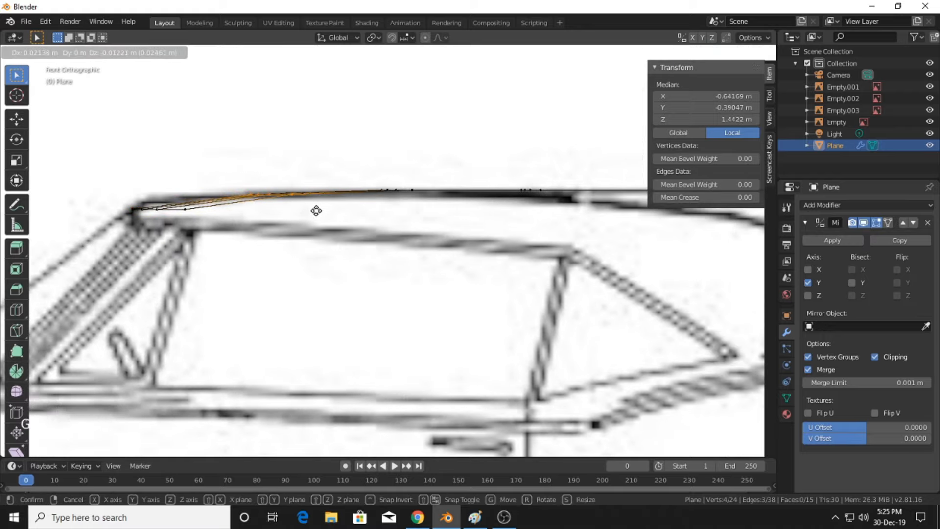
pyautogui.click(373, 241)
# Move the rear-edge vertices to about X 0.722 m, Z 1.354 m, and lower the adjacent crosswise row to about Z 1.41 m
pyautogui.moveTo(542, 228)
pyautogui.keyDown('shift'); pyautogui.mouseDown(button='middle')
pyautogui.moveTo(373, 248)
pyautogui.moveTo(404, 249)
pyautogui.mouseUp(button='middle'); pyautogui.keyUp('shift')
pyautogui.scroll(1, 434, 239)
pyautogui.moveTo(480, 248); pyautogui.dragTo(474, 227)
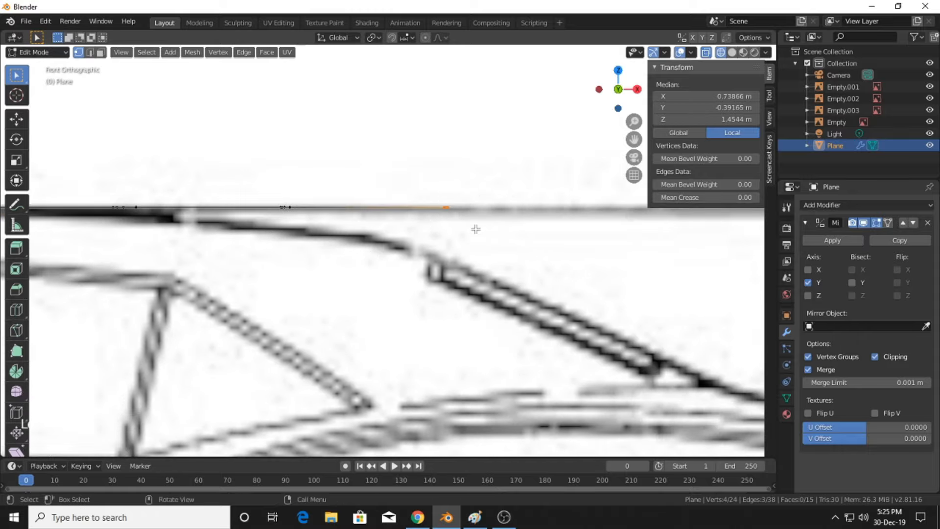
pyautogui.press('g')
pyautogui.click(468, 275)
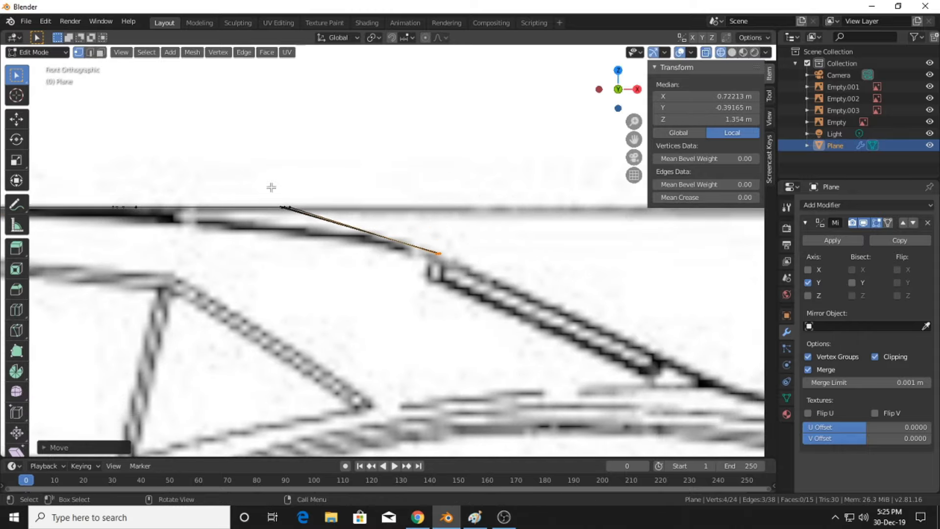
pyautogui.moveTo(271, 187); pyautogui.dragTo(301, 226)
pyautogui.press('g')
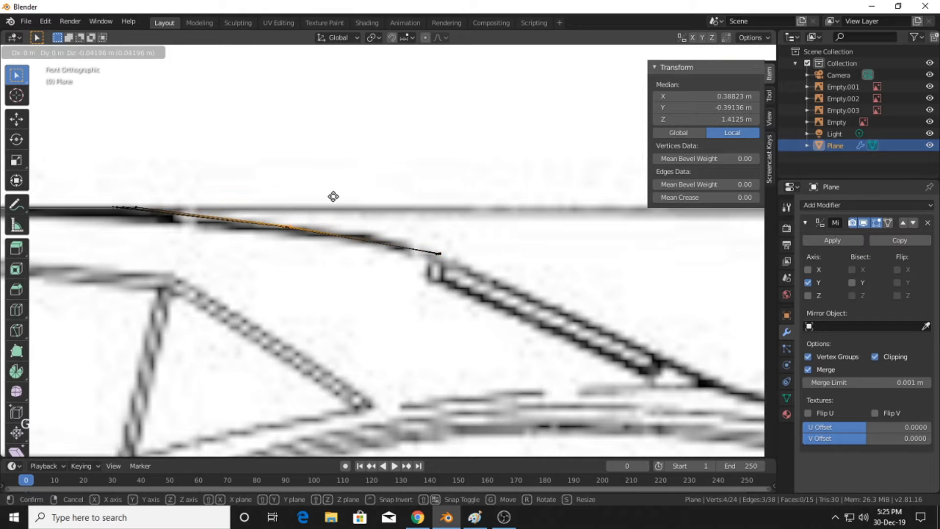
pyautogui.click(333, 198)
# Lower the two middle crosswise rows onto the roofline, placing the forward one at about X -0.318 m, Z 1.448 m
pyautogui.keyDown('shift'); pyautogui.moveTo(386, 201); pyautogui.dragTo(465, 206, button='middle'); pyautogui.keyUp('shift')
pyautogui.moveTo(163, 181); pyautogui.dragTo(252, 223)
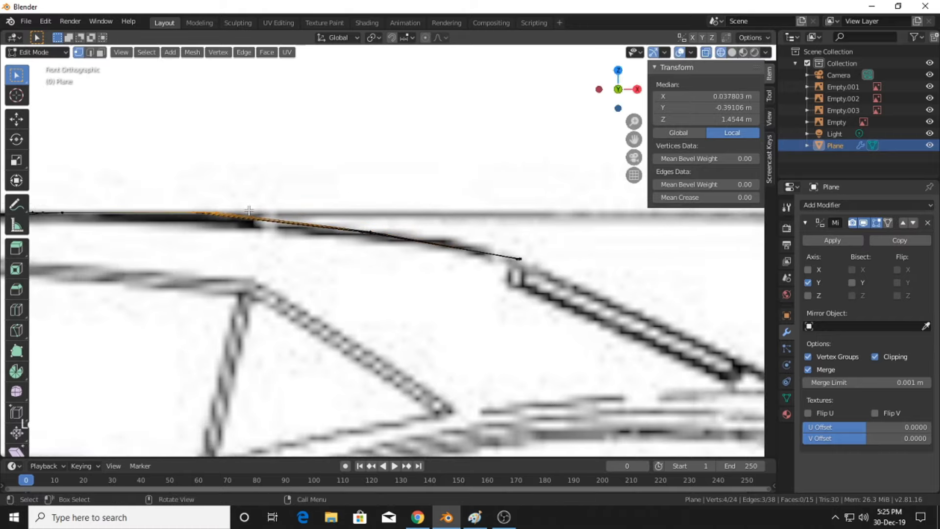
pyautogui.press('g')
pyautogui.click(251, 216)
pyautogui.keyDown('shift'); pyautogui.moveTo(197, 164); pyautogui.dragTo(502, 179, button='middle'); pyautogui.keyUp('shift')
pyautogui.moveTo(297, 208); pyautogui.dragTo(370, 250)
pyautogui.press('g')
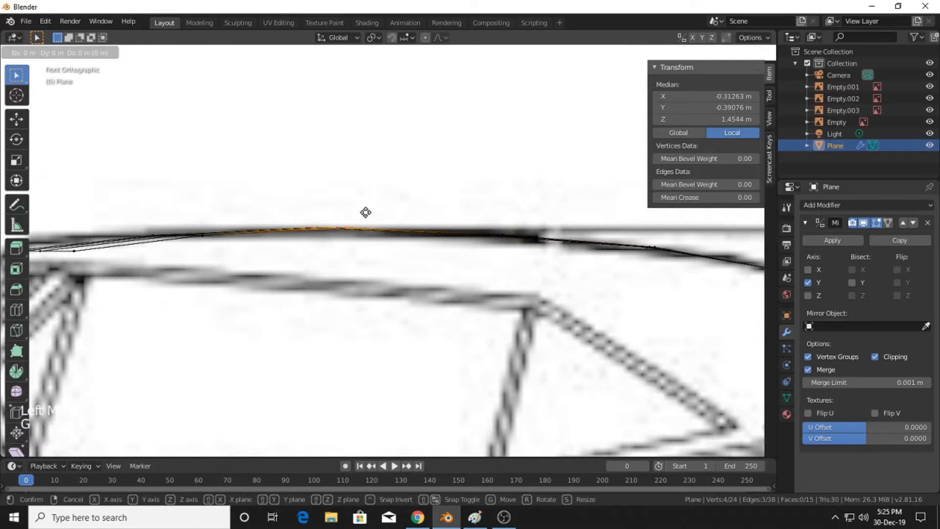
pyautogui.click(366, 212)
# Raise the front-edge vertices to about Z 1.413 m to meet the roofline above the windshield
pyautogui.keyDown('shift'); pyautogui.moveTo(365, 212); pyautogui.dragTo(470, 196, button='middle'); pyautogui.keyUp('shift')
pyautogui.scroll(-1, 240, 197)
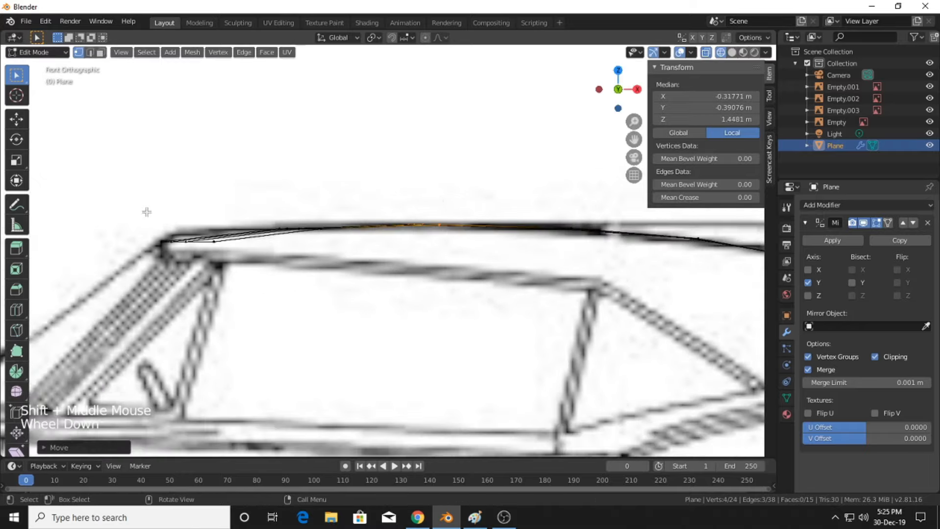
pyautogui.moveTo(146, 211); pyautogui.dragTo(222, 256)
pyautogui.press('g')
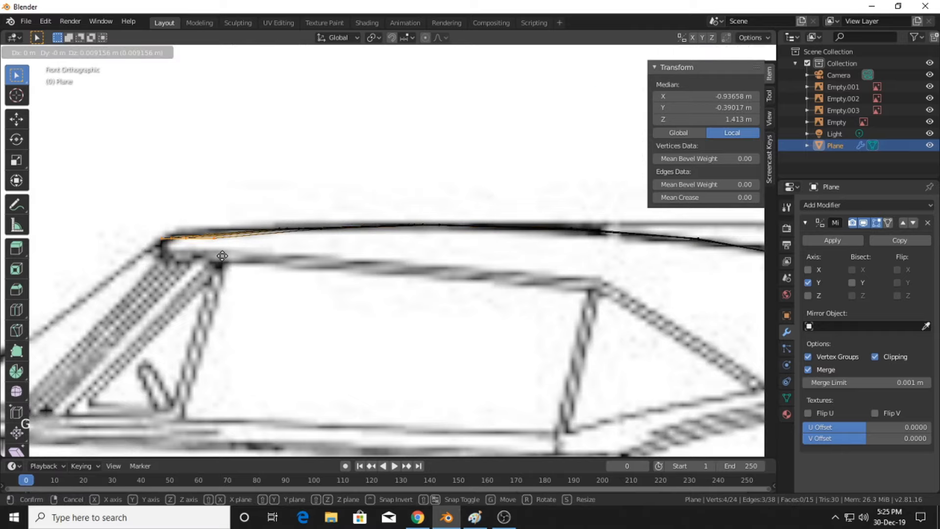
pyautogui.click(223, 253)
# Switch to solid shading and Object Mode, and examine the roof's lengthwise curvature in perspective
pyautogui.scroll(-2, 589, 87)
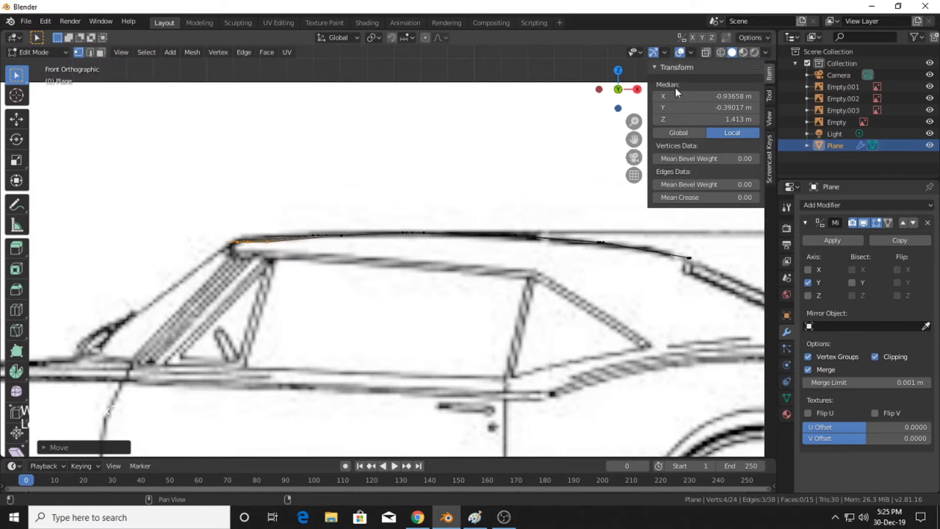
pyautogui.scroll(-2, 348, 143)
pyautogui.moveTo(348, 142); pyautogui.dragTo(498, 230, button='middle')
pyautogui.click(552, 241)
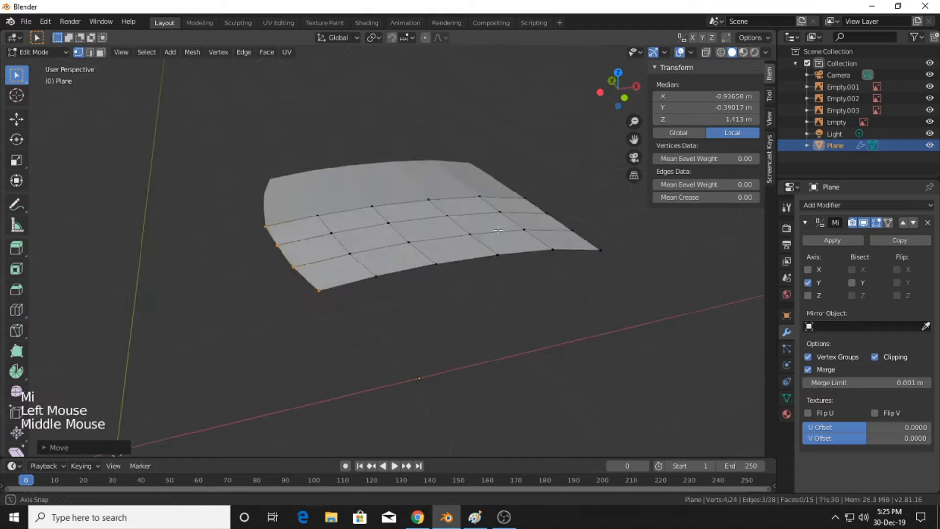
pyautogui.press('Tab')
pyautogui.scroll(-3, 443, 243)
pyautogui.moveTo(443, 243); pyautogui.dragTo(515, 236, button='middle')
pyautogui.scroll(1, 483, 241)
pyautogui.scroll(1, 484, 242)
# In left orthographic wireframe view, move the roof's outer side row inward and down to about Y -0.765 m, Z 1.361 m
pyautogui.click(602, 95)
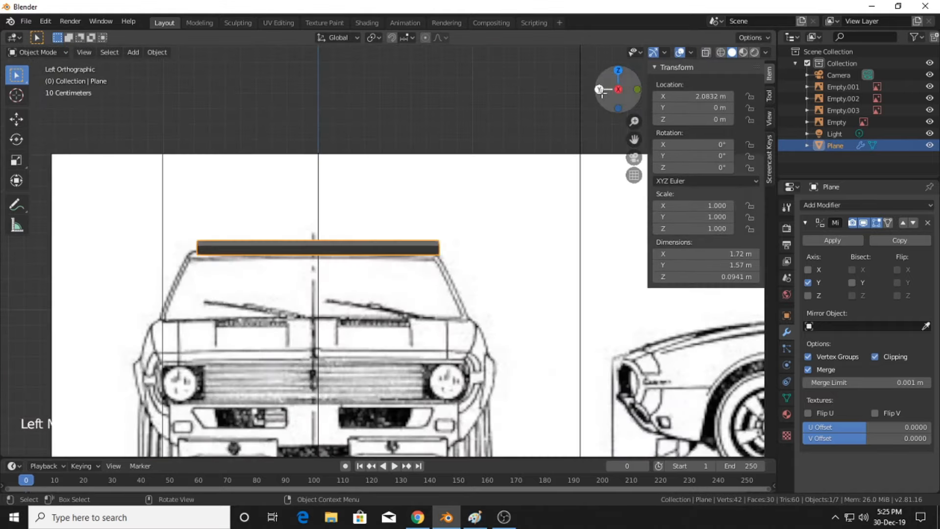
pyautogui.scroll(2, 484, 249)
pyautogui.keyDown('shift'); pyautogui.moveTo(484, 249); pyautogui.dragTo(489, 234, button='middle'); pyautogui.keyUp('shift')
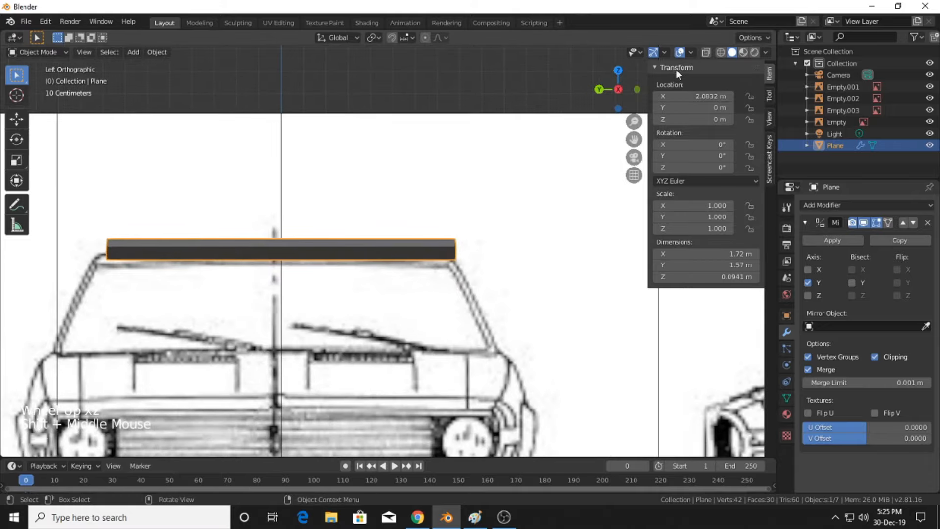
pyautogui.click(721, 52)
pyautogui.scroll(4, 479, 202)
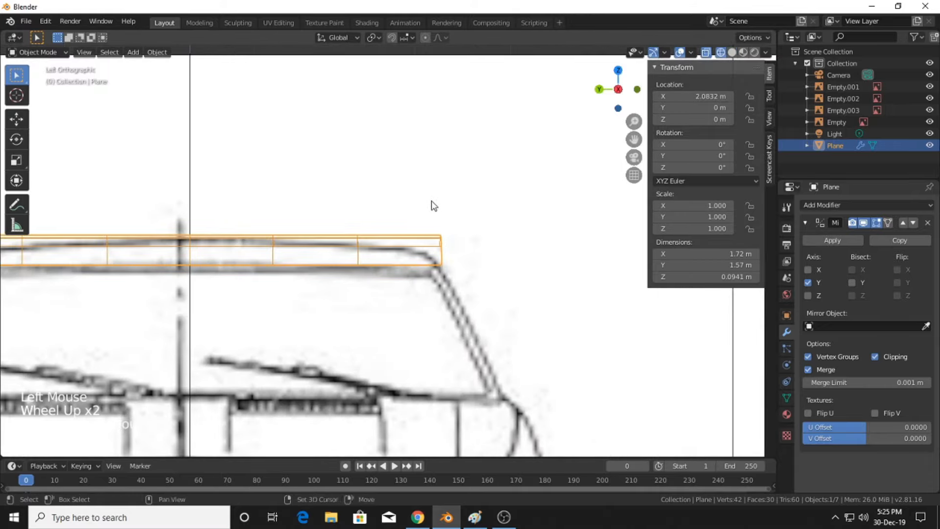
pyautogui.press('Tab')
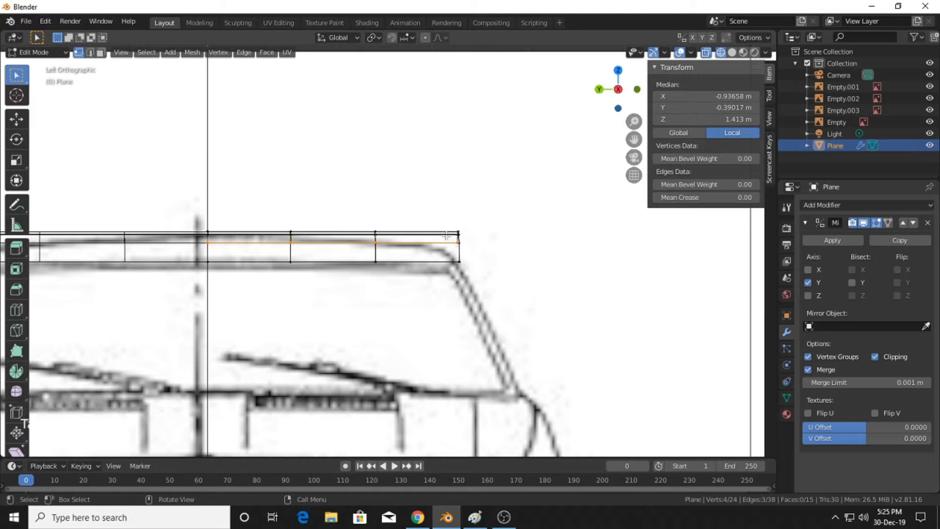
pyautogui.moveTo(445, 216); pyautogui.dragTo(488, 283)
pyautogui.press('g')
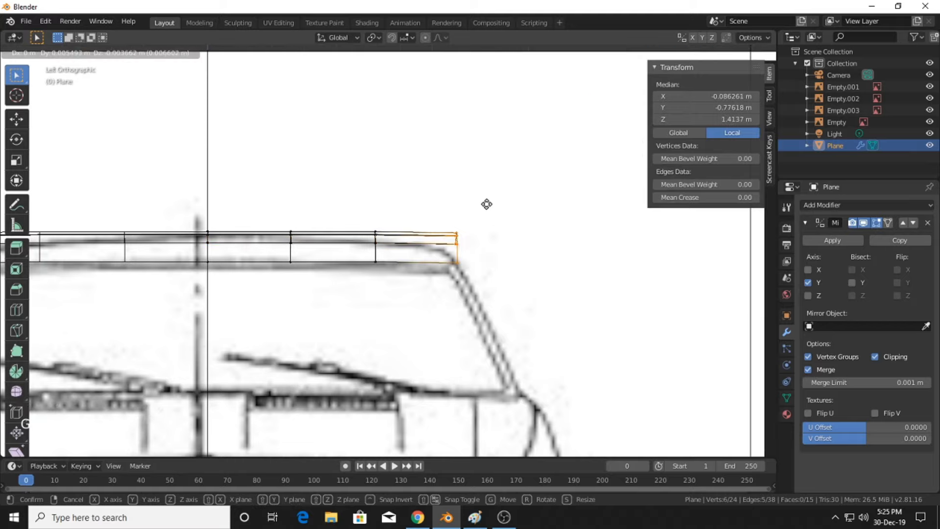
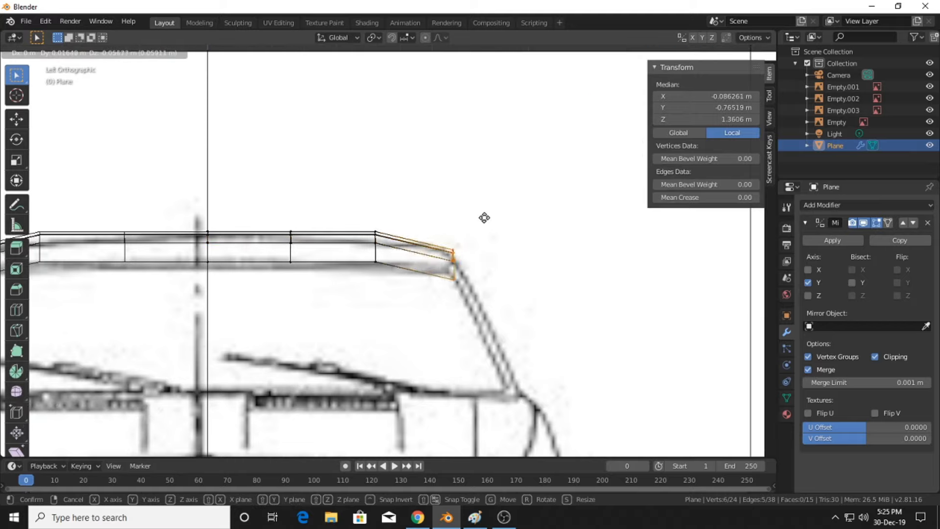
pyautogui.click(484, 217)
# Raise the rear outer corner vertex to about Y -0.771 m, Z 1.315 m
pyautogui.click(445, 276)
pyautogui.scroll(2, 459, 269)
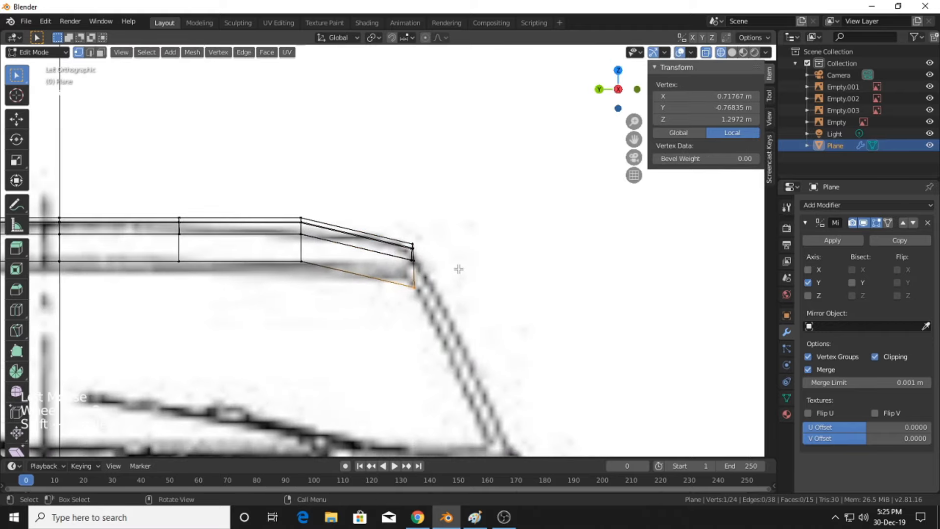
pyautogui.press('g')
pyautogui.click(463, 260)
# Lower the two lengthwise rows between the centre line and the outer side to about Z 1.41 m, following the roof's crosswise curve
pyautogui.keyDown('shift'); pyautogui.moveTo(362, 254); pyautogui.dragTo(413, 239, button='middle'); pyautogui.keyUp('shift')
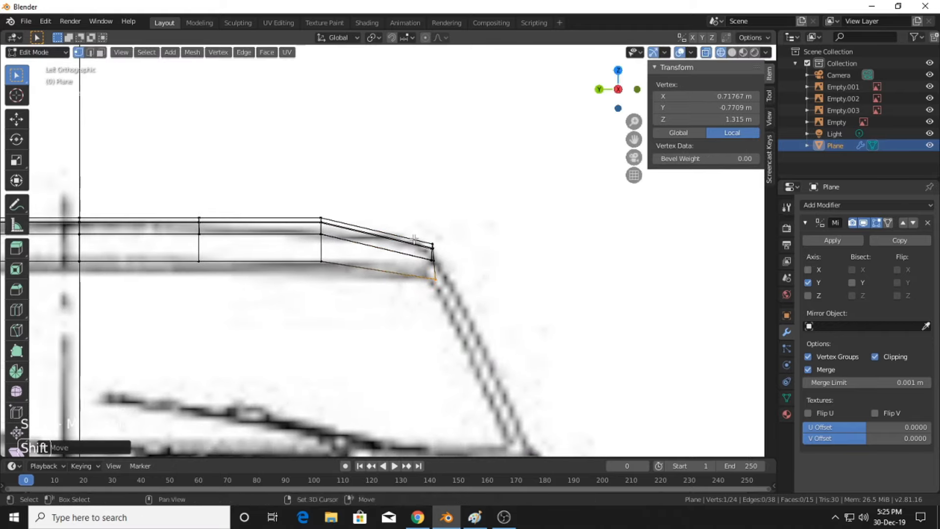
pyautogui.moveTo(307, 205); pyautogui.dragTo(349, 282)
pyautogui.press('g')
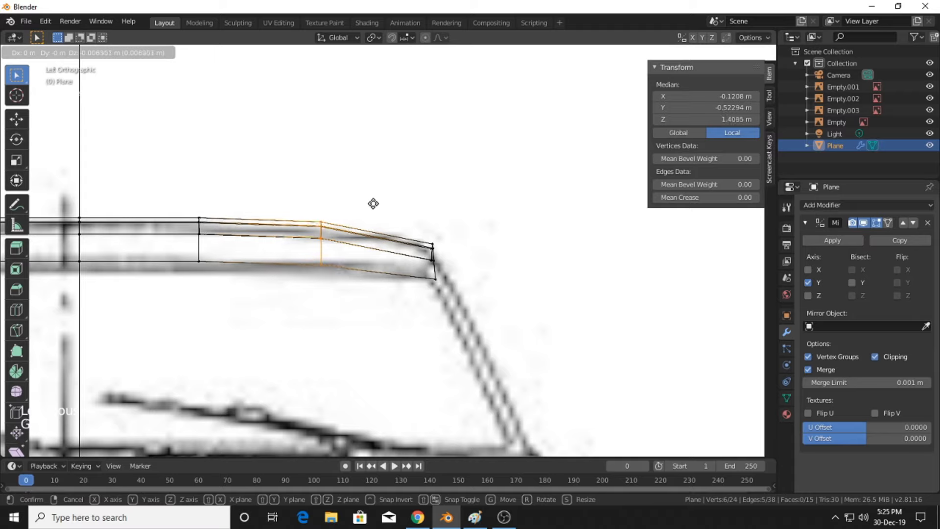
pyautogui.click(373, 201)
pyautogui.keyDown('shift'); pyautogui.moveTo(373, 202); pyautogui.dragTo(435, 202, button='middle'); pyautogui.keyUp('shift')
pyautogui.moveTo(257, 214); pyautogui.dragTo(306, 250)
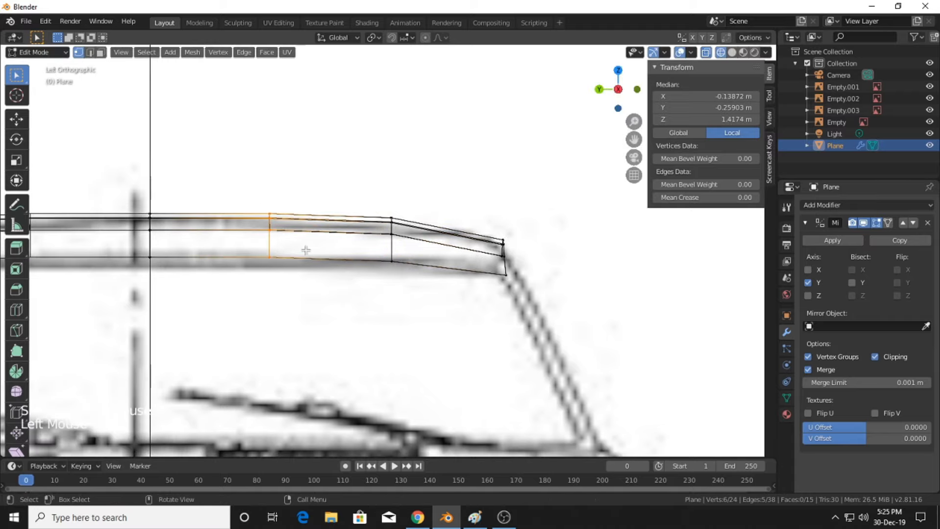
pyautogui.press('g')
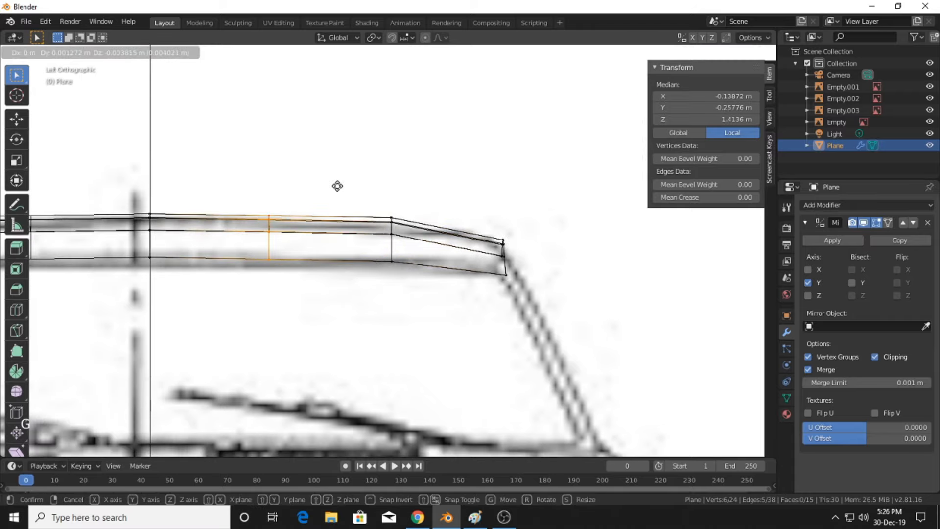
pyautogui.click(352, 189)
# Readjust the lengthwise row next to the outer side to about Y -0.512 m, Z 1.398 m
pyautogui.moveTo(384, 211); pyautogui.dragTo(411, 265)
pyautogui.press('g')
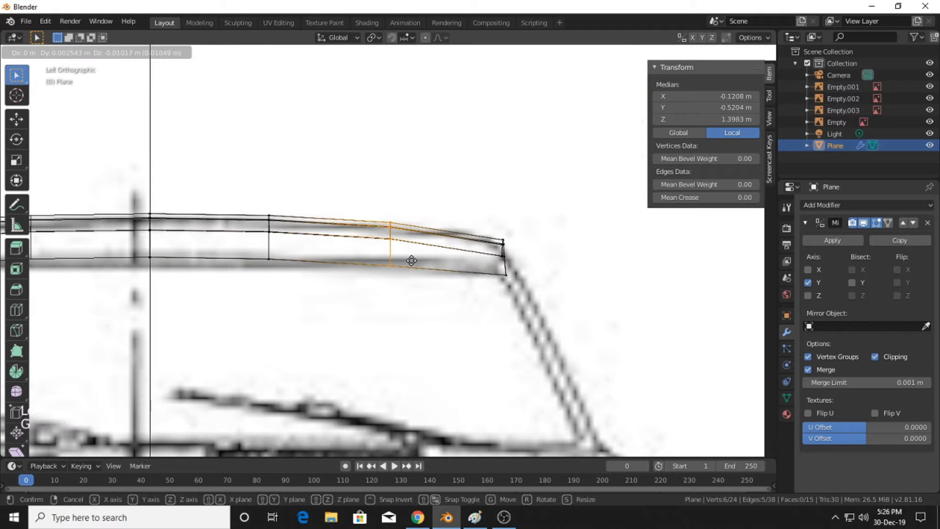
pyautogui.click(409, 261)
# Return to Object Mode with nothing selected and examine the roof in solid shading, in perspective and against the front-view blueprint
pyautogui.scroll(-4, 510, 196)
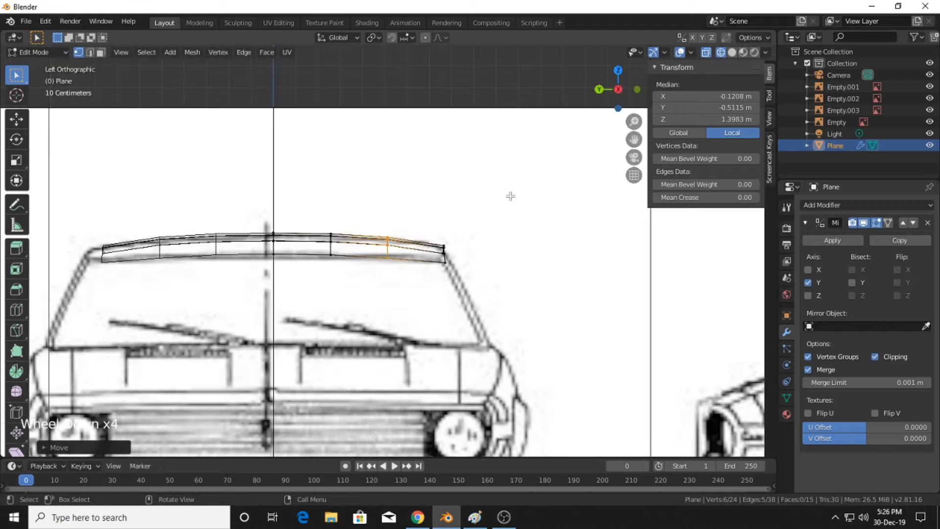
pyautogui.moveTo(509, 196); pyautogui.dragTo(478, 227, button='middle')
pyautogui.scroll(-2, 518, 252)
pyautogui.moveTo(519, 252)
pyautogui.mouseDown(button='middle')
pyautogui.moveTo(512, 222)
pyautogui.moveTo(462, 205)
pyautogui.moveTo(486, 201)
pyautogui.mouseUp(button='middle')
pyautogui.press('Tab')
pyautogui.click(568, 311)
pyautogui.click(731, 53)
pyautogui.scroll(-3, 509, 234)
pyautogui.scroll(3, 513, 222)
pyautogui.keyDown('shift'); pyautogui.scroll(-1, 462, 205); pyautogui.keyUp('shift')
pyautogui.scroll(-1, 485, 201)
pyautogui.click(619, 92)
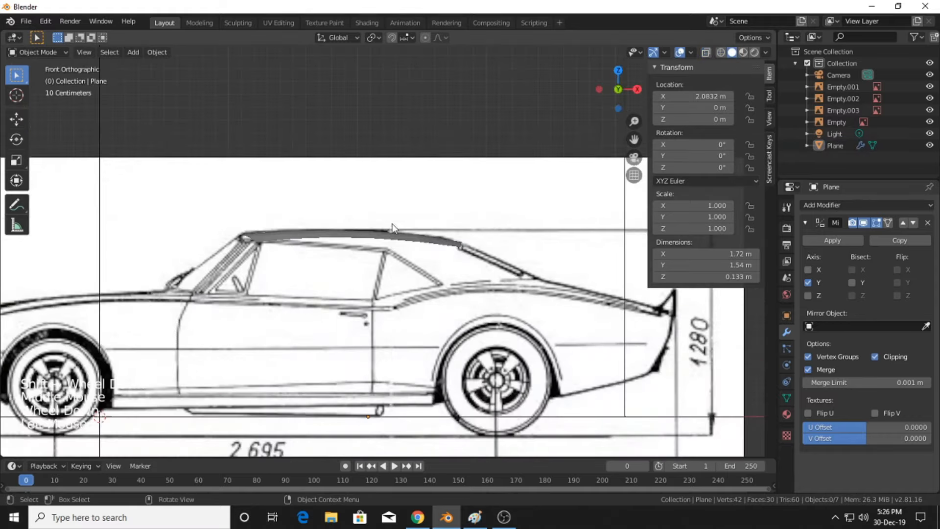
pyautogui.scroll(1, 282, 278)
pyautogui.scroll(1, 289, 282)
pyautogui.scroll(1, 313, 278)
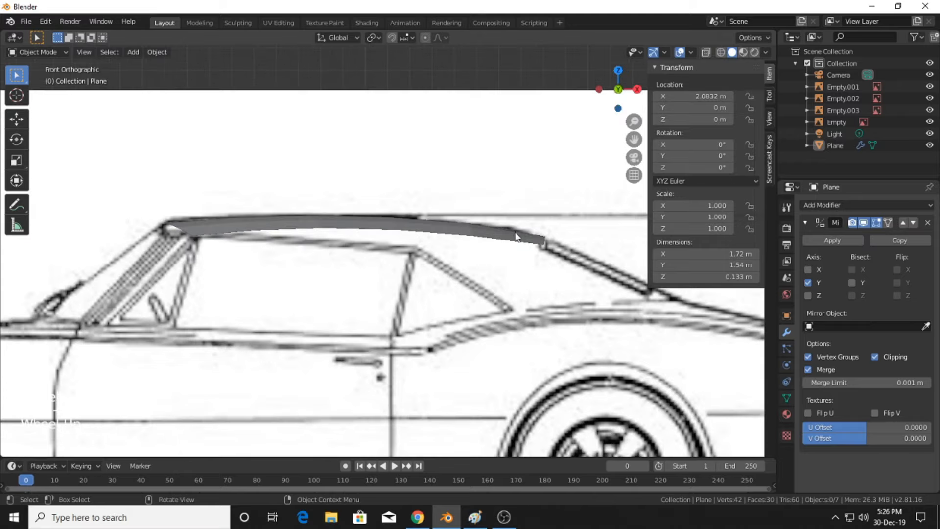
# In the top view, shift the roof object along X to about 2.023 m so its front edge meets the windshield line
pyautogui.click(618, 72)
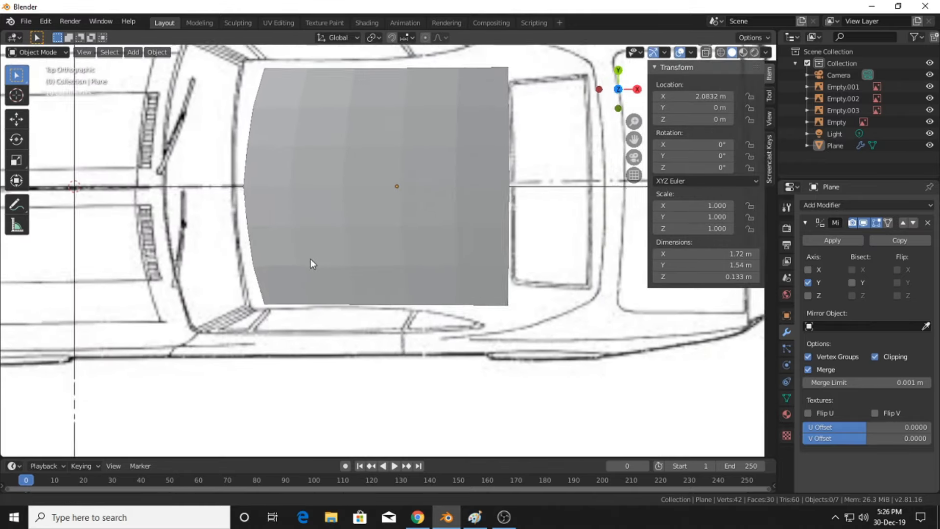
pyautogui.click(392, 181)
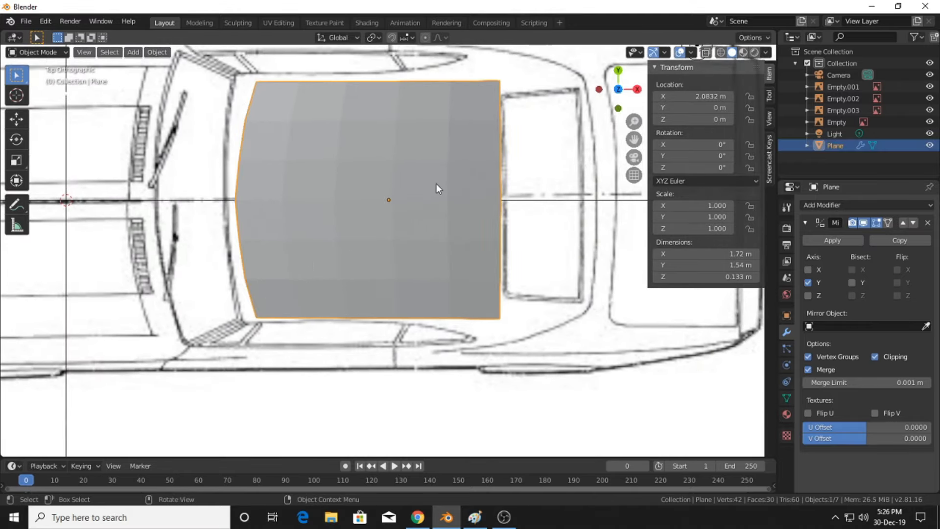
pyautogui.press('g')
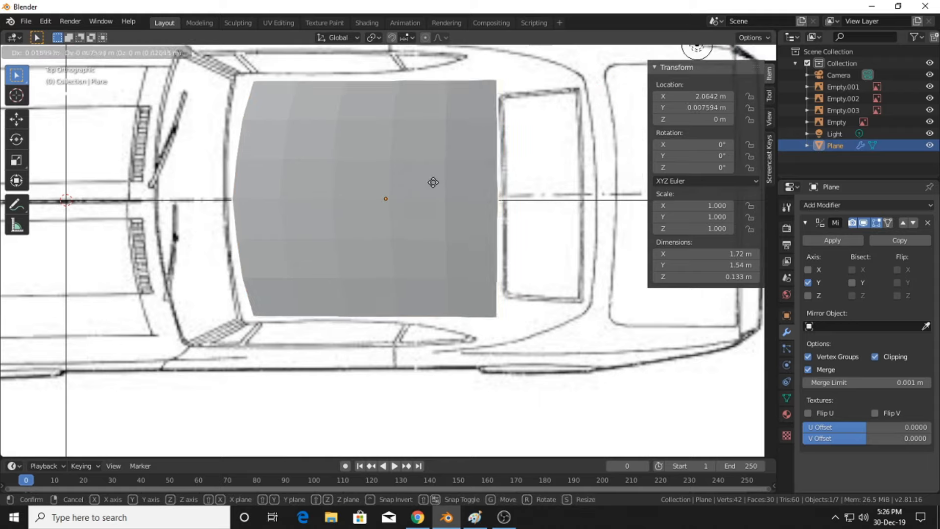
pyautogui.press('x')
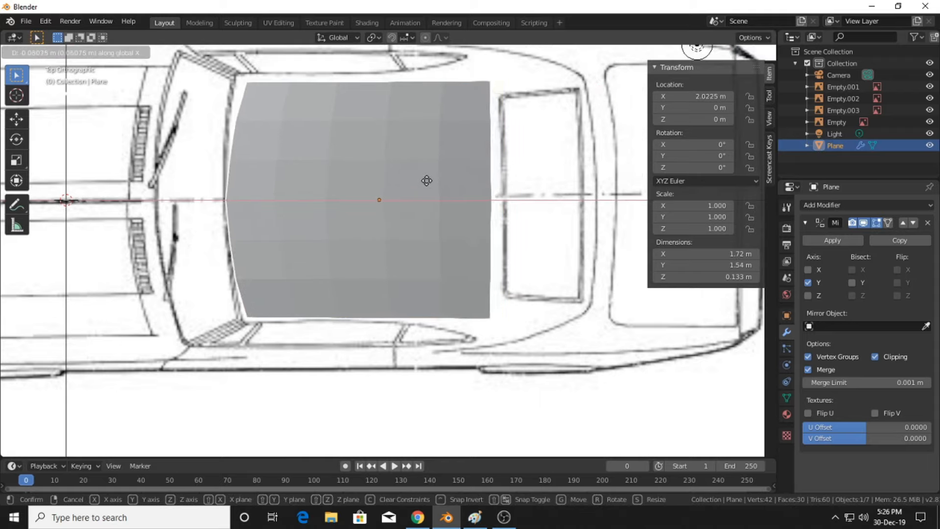
pyautogui.click(427, 181)
# Fit the front edge's outer corner vertex to about X -0.887 m, Y -0.781 m and its neighbouring vertex to about X -0.937 m
pyautogui.press('Tab')
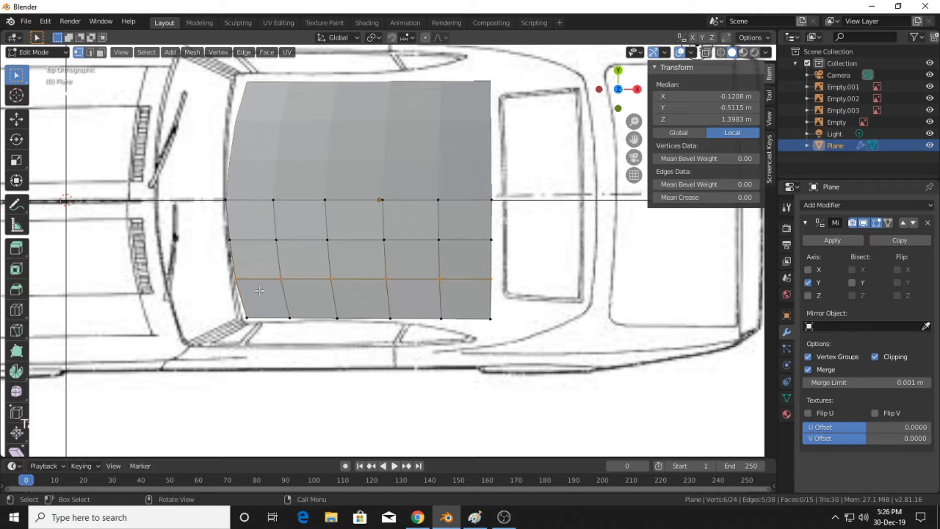
pyautogui.click(240, 315)
pyautogui.press('g')
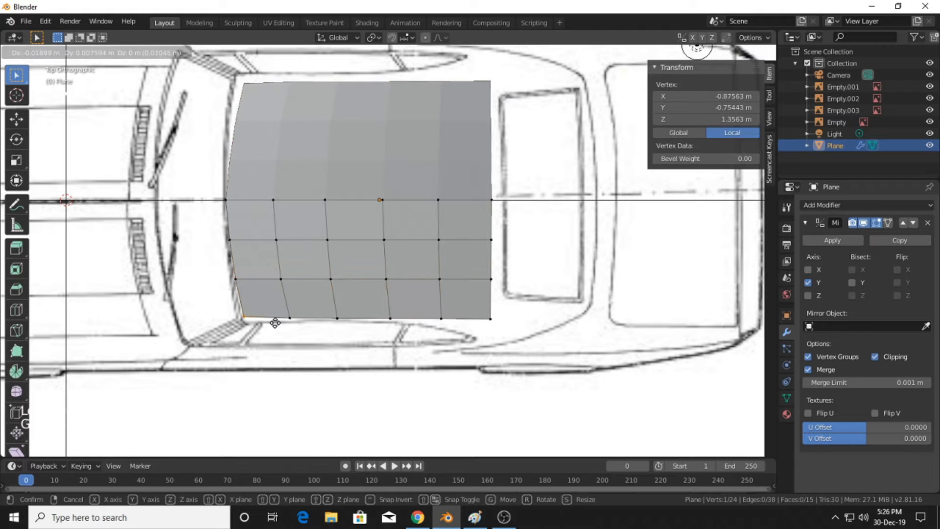
pyautogui.click(274, 327)
pyautogui.click(242, 280)
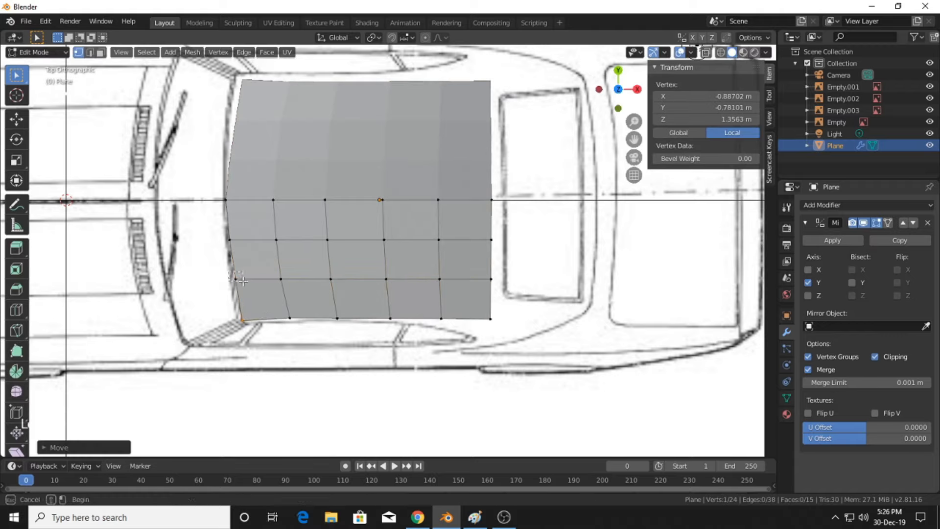
pyautogui.press('g')
pyautogui.click(242, 281)
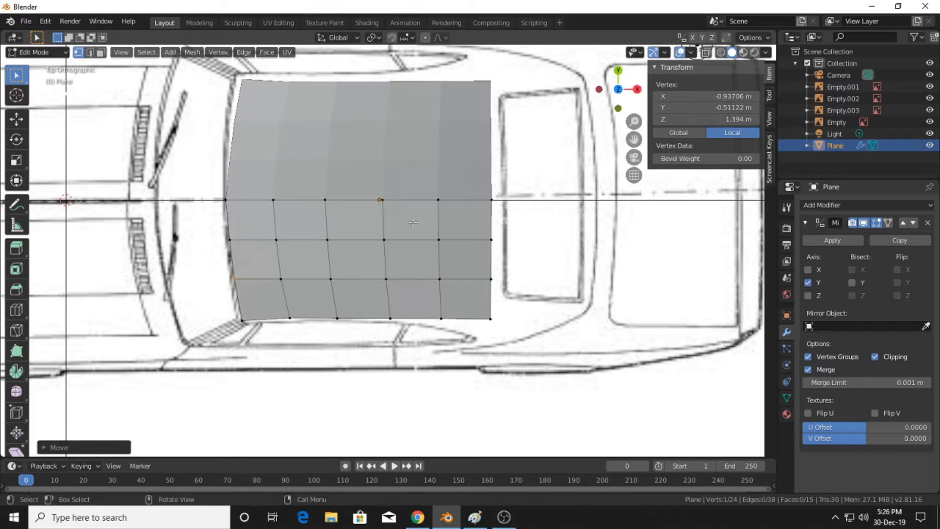
# Readjust the front outer corner vertex to about X -0.867 m, Y -0.801 m, at the top of the windshield pillar
pyautogui.scroll(-2, 483, 257)
pyautogui.keyDown('shift'); pyautogui.moveTo(504, 247); pyautogui.dragTo(525, 186, button='middle'); pyautogui.keyUp('shift')
pyautogui.scroll(4, 525, 186)
pyautogui.keyDown('shift'); pyautogui.moveTo(313, 265); pyautogui.dragTo(440, 295, button='middle'); pyautogui.keyUp('shift')
pyautogui.scroll(4, 343, 303)
pyautogui.keyDown('shift'); pyautogui.moveTo(339, 302); pyautogui.dragTo(379, 307, button='middle'); pyautogui.keyUp('shift')
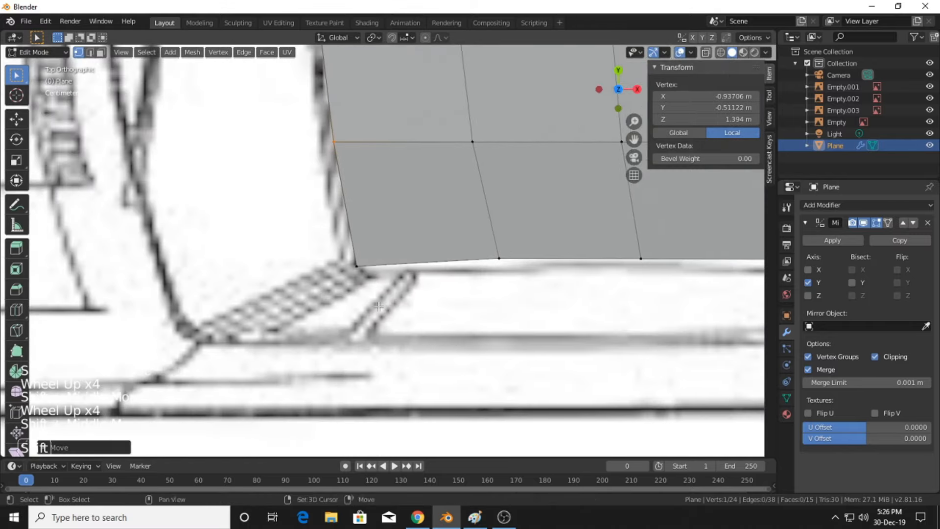
pyautogui.click(358, 265)
pyautogui.press('g')
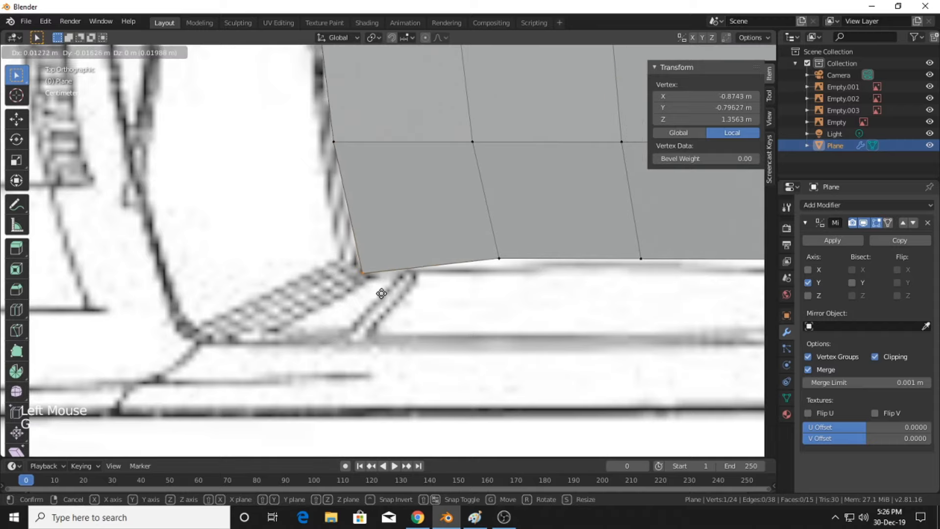
pyautogui.click(369, 266)
# Add a lengthwise loop cut to the outermost row of faces and slide it close to the roof's outer edge
pyautogui.scroll(-4, 369, 266)
pyautogui.keyDown('shift'); pyautogui.moveTo(340, 249); pyautogui.dragTo(338, 392, button='middle'); pyautogui.keyUp('shift')
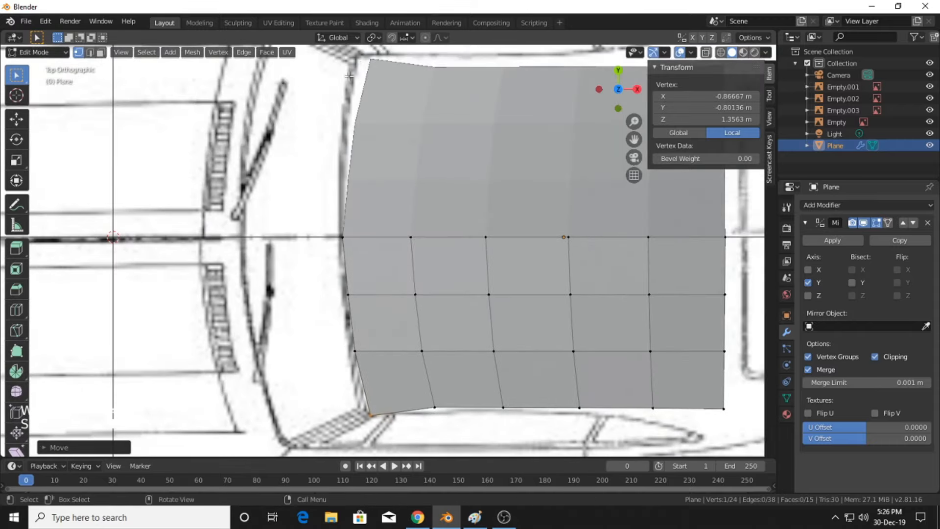
pyautogui.scroll(-3, 355, 147)
pyautogui.scroll(4, 325, 308)
pyautogui.keyDown('shift'); pyautogui.moveTo(370, 338); pyautogui.dragTo(403, 225, button='middle'); pyautogui.keyUp('shift')
pyautogui.scroll(4, 409, 257)
pyautogui.hotkey('ctrl', 'r')
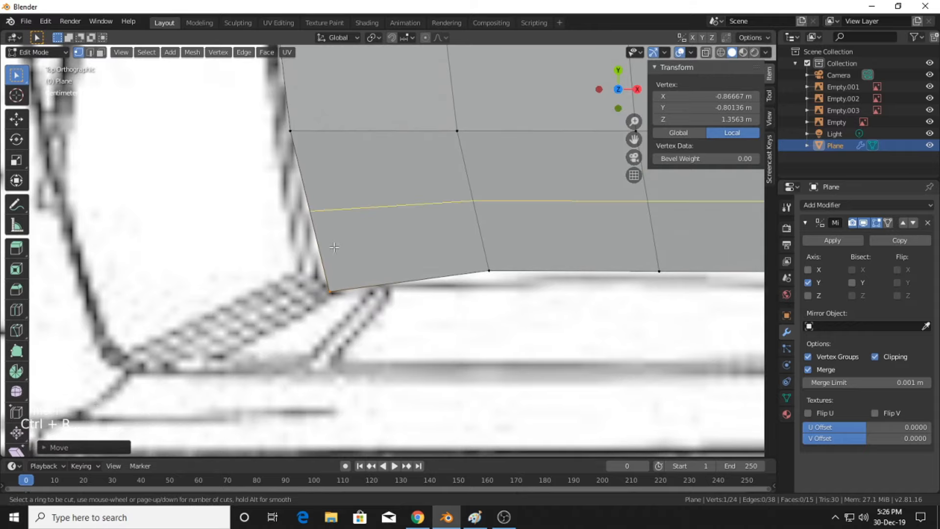
pyautogui.moveTo(313, 230); pyautogui.dragTo(320, 297)
pyautogui.click(322, 275)
# Extrude the short front edge at the outer corner along the windshield pillar to about X -1.208 m, Y -0.935 m
pyautogui.keyDown('shift'); pyautogui.moveTo(322, 274); pyautogui.dragTo(340, 266, button='middle'); pyautogui.keyUp('shift')
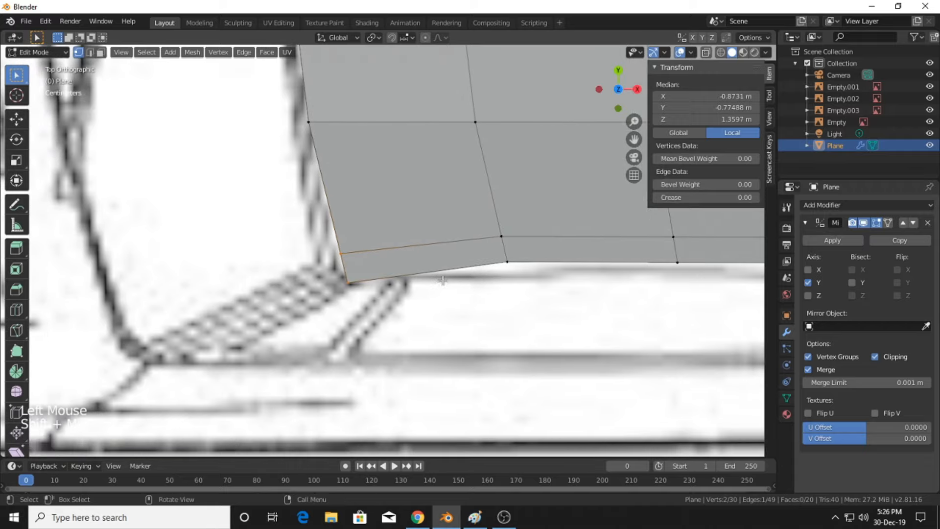
pyautogui.press('e')
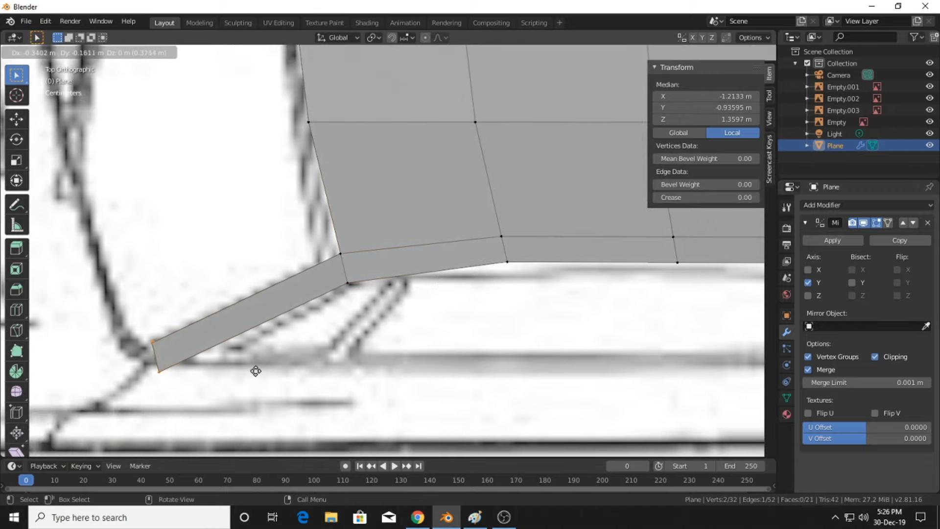
pyautogui.click(257, 370)
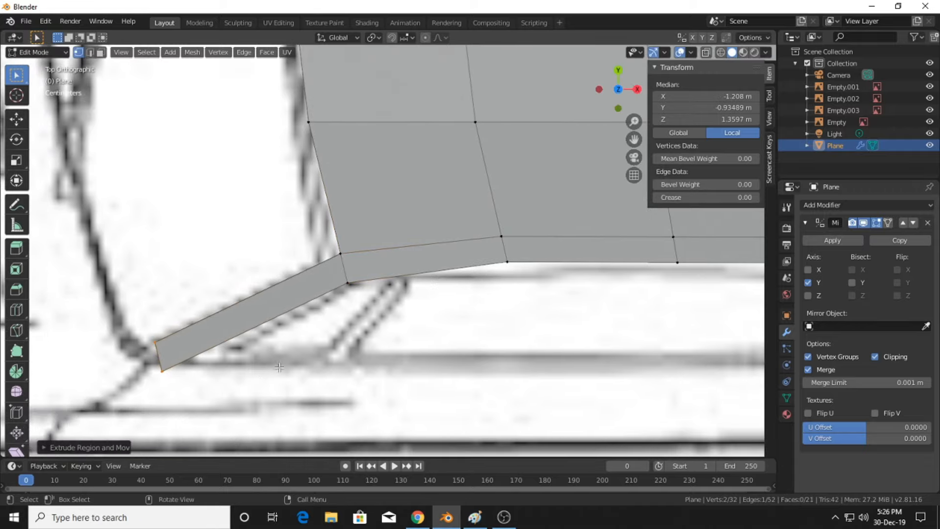
# Rotate and widen the pillar's end edge and move it to about X -1.165 m, Y -0.938 m to fit the pillar base
pyautogui.press('r')
pyautogui.click(284, 204)
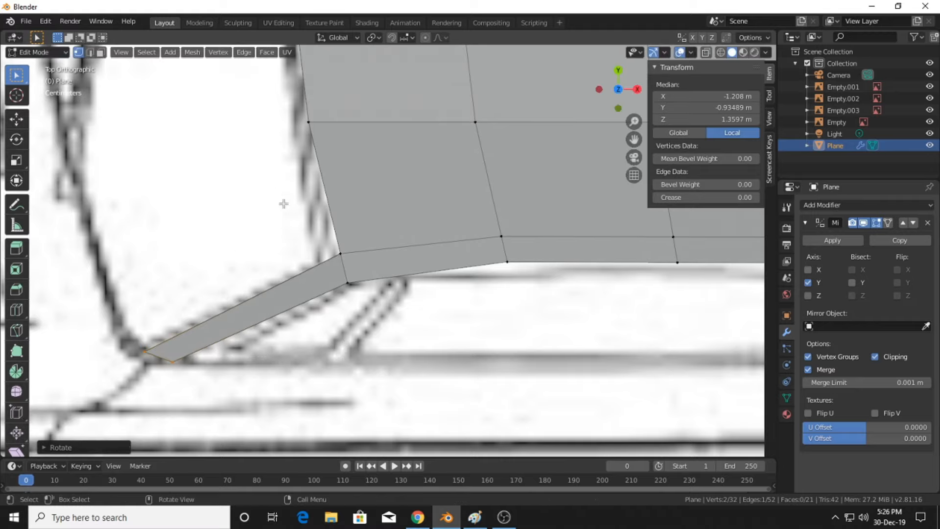
pyautogui.press('s')
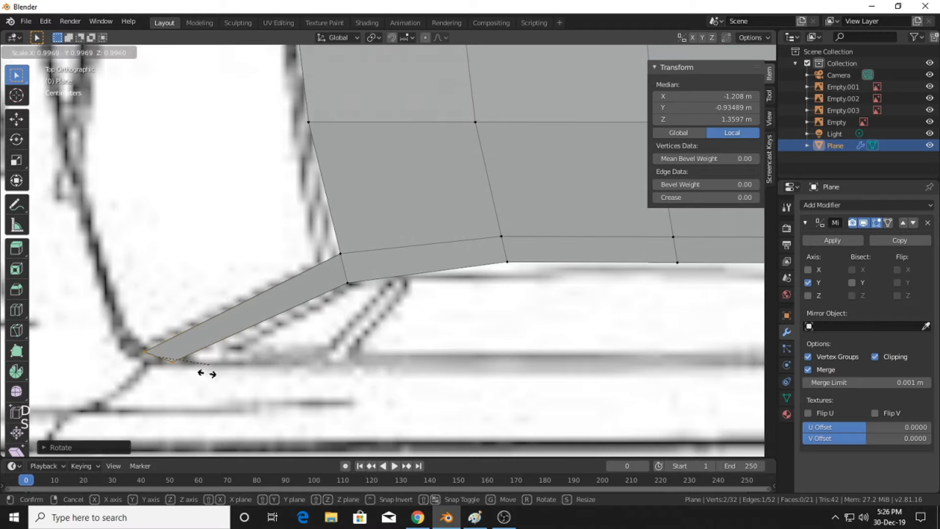
pyautogui.click(256, 382)
pyautogui.press('g')
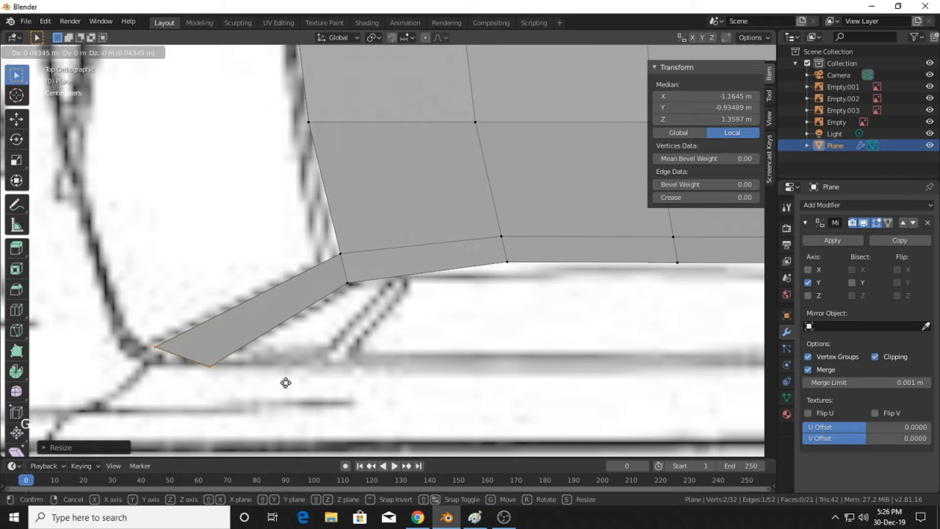
pyautogui.click(284, 383)
pyautogui.press('s')
pyautogui.click(299, 385)
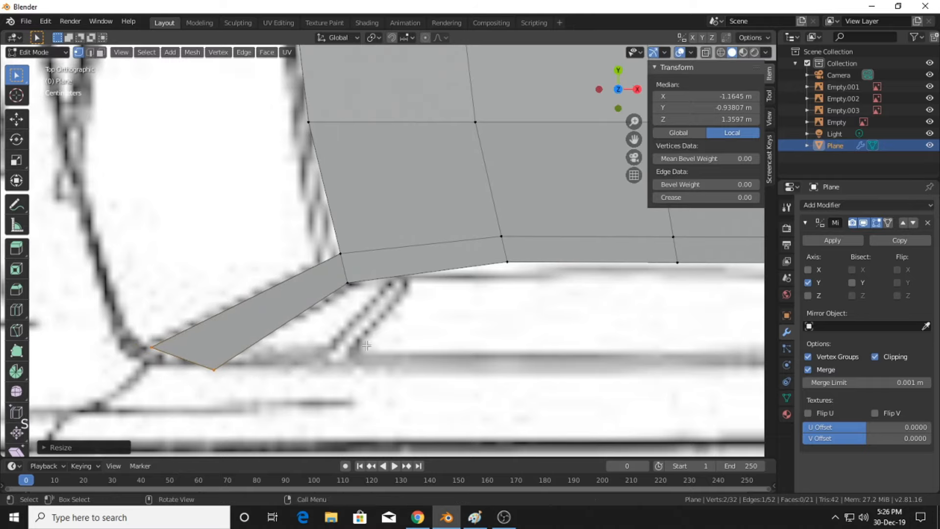
# In the front view with wireframe shading, lower the pillar's end edge to its base at about X -1.244 m, Z 0.969 m
pyautogui.scroll(-6, 455, 308)
pyautogui.keyDown('shift'); pyautogui.moveTo(462, 305); pyautogui.dragTo(317, 312, button='middle'); pyautogui.keyUp('shift')
pyautogui.scroll(1, 317, 311)
pyautogui.scroll(-2, 316, 312)
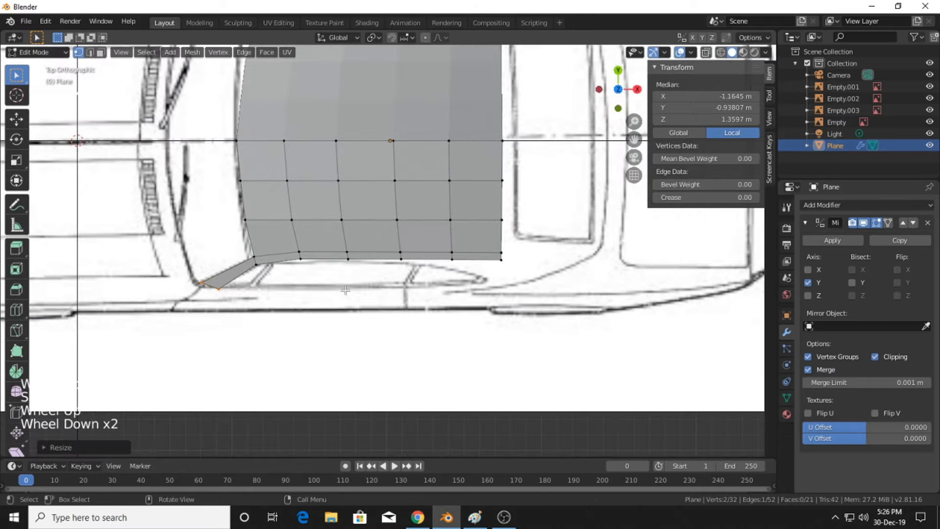
pyautogui.click(619, 108)
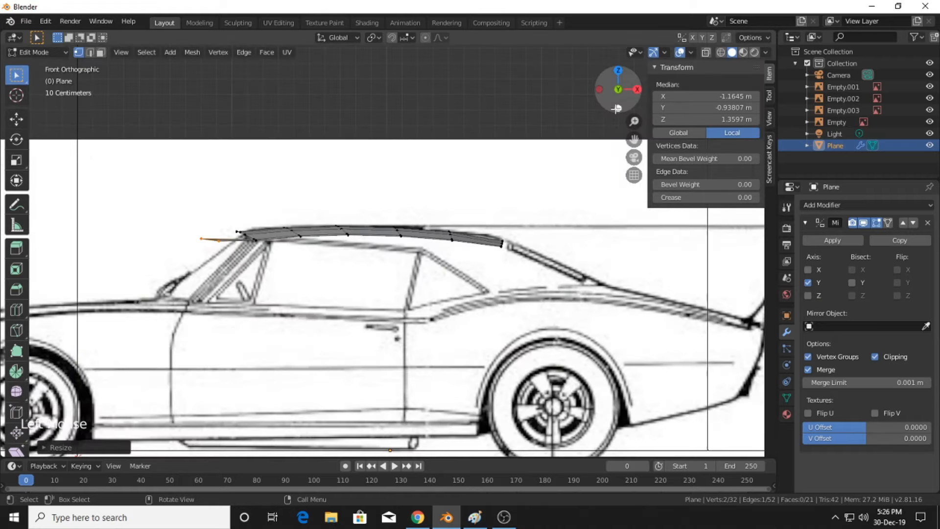
pyautogui.click(720, 52)
pyautogui.scroll(2, 352, 210)
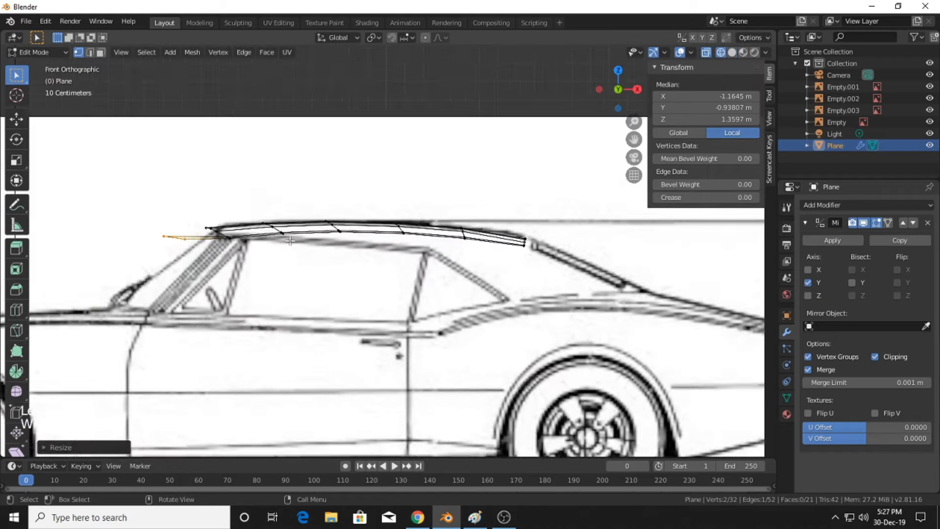
pyautogui.press('g')
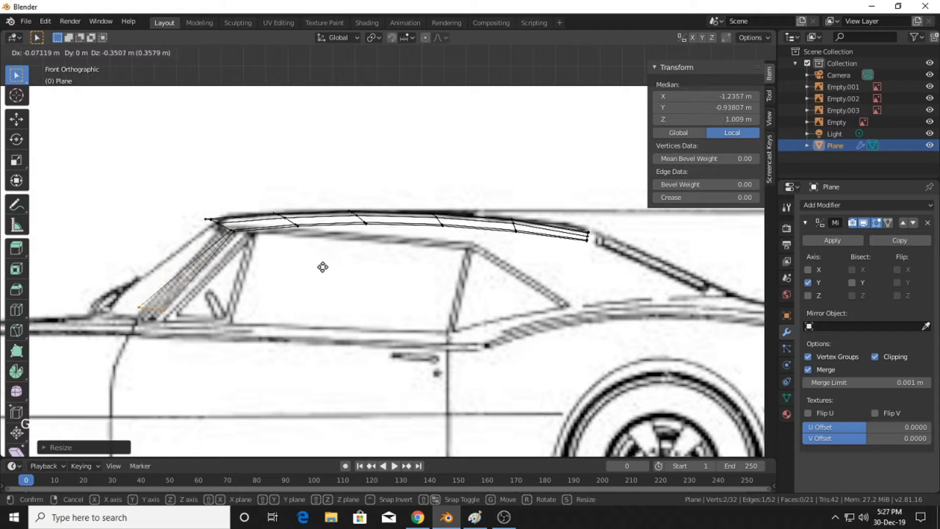
pyautogui.click(321, 271)
pyautogui.click(321, 271)
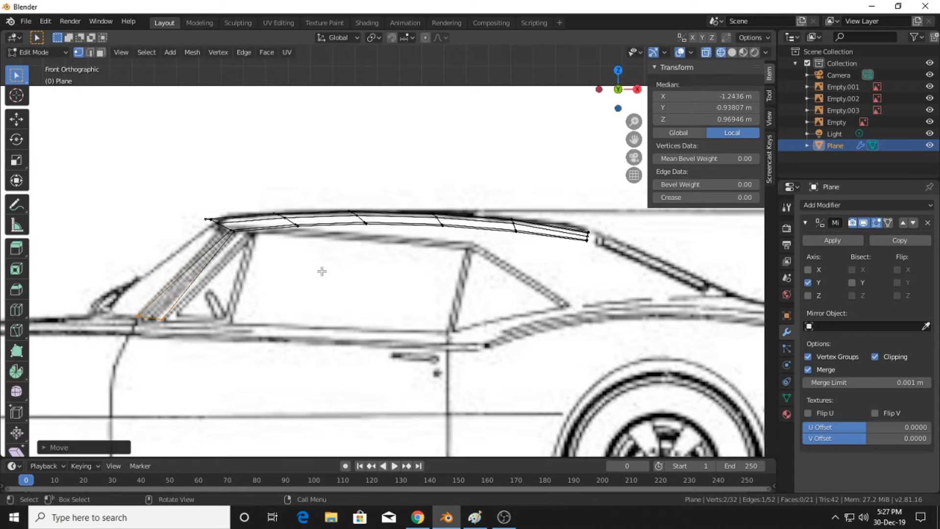
# Scale the pillar's upper edge by about 5.9 so it spans the pillar's width in the blueprint
pyautogui.scroll(8, 231, 264)
pyautogui.keyDown('shift'); pyautogui.moveTo(245, 264); pyautogui.dragTo(532, 238, button='middle'); pyautogui.keyUp('shift')
pyautogui.scroll(-1, 470, 227)
pyautogui.scroll(1, 427, 218)
pyautogui.scroll(1, 427, 218)
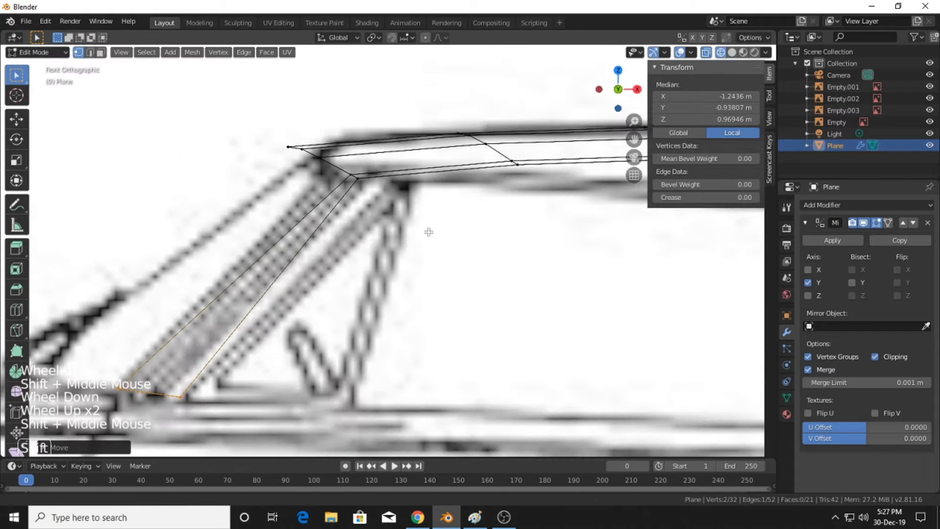
pyautogui.click(350, 175)
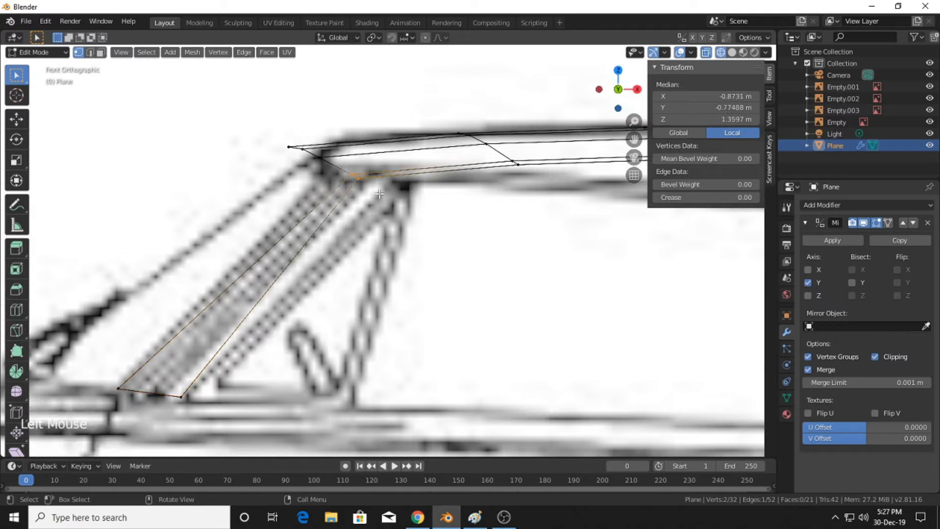
pyautogui.press('s')
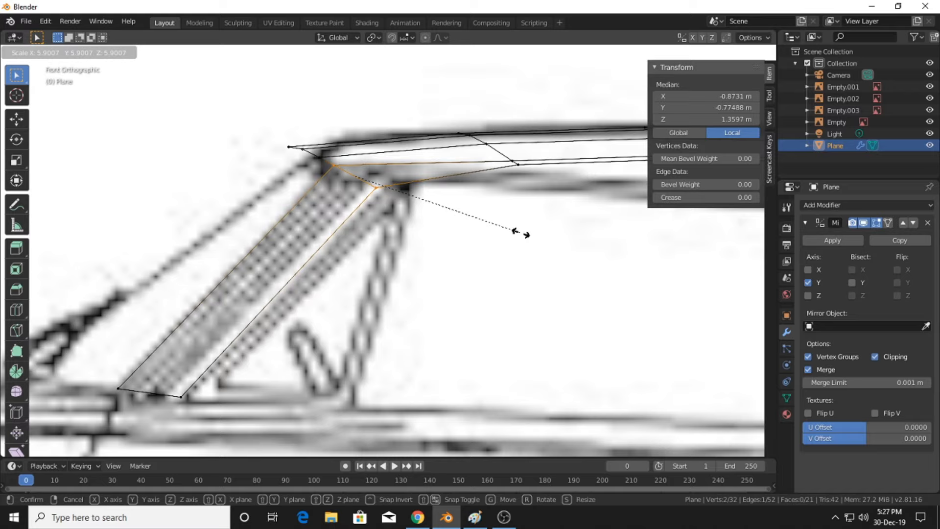
pyautogui.click(520, 233)
# Add a crosswise loop cut at the middle of the windshield pillar
pyautogui.scroll(-2, 443, 203)
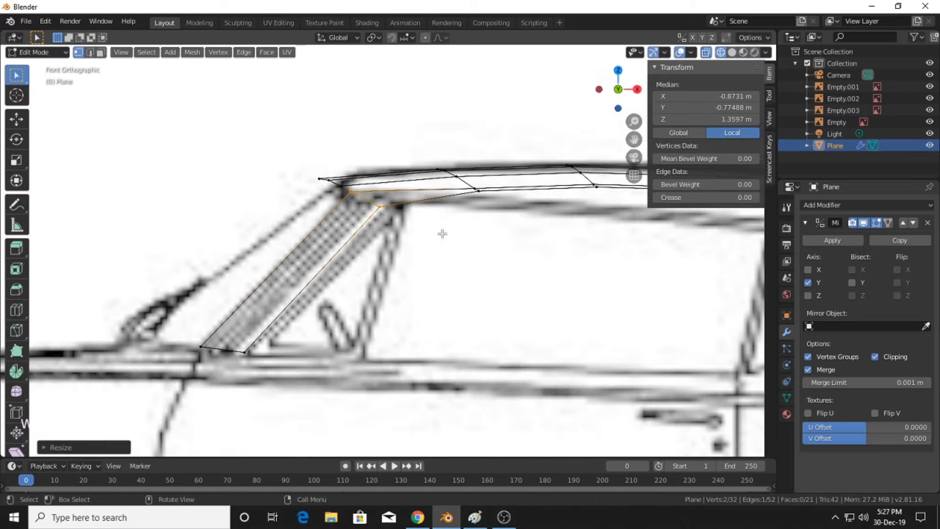
pyautogui.scroll(2, 442, 234)
pyautogui.moveTo(499, 219)
pyautogui.keyDown('ctrl'); pyautogui.mouseDown(button='middle')
pyautogui.moveTo(476, 236)
pyautogui.moveTo(494, 221)
pyautogui.mouseUp(button='middle'); pyautogui.keyUp('ctrl')
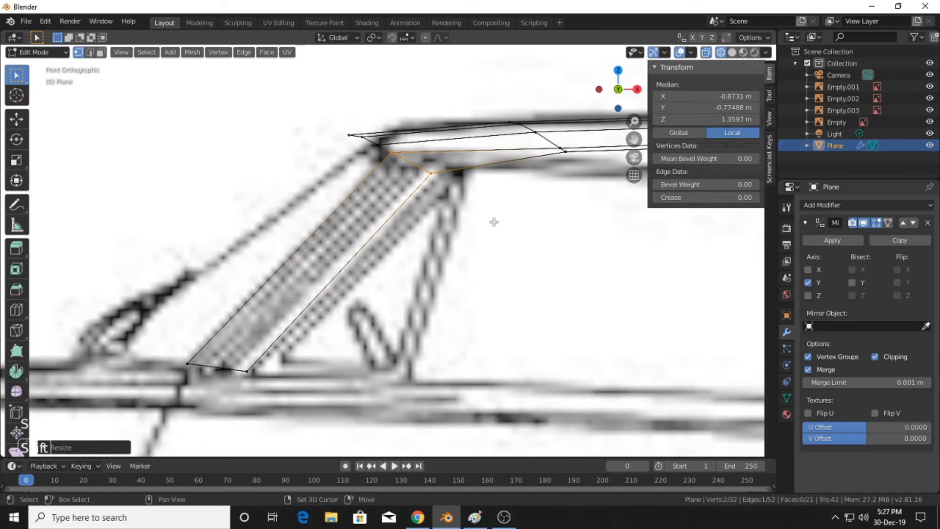
pyautogui.hotkey('ctrl', 'r')
pyautogui.click(331, 235)
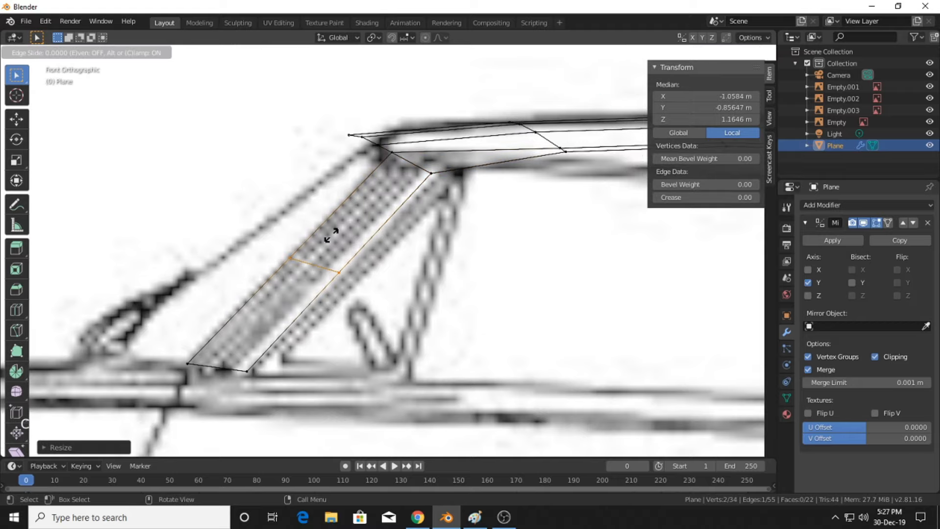
pyautogui.click(332, 234)
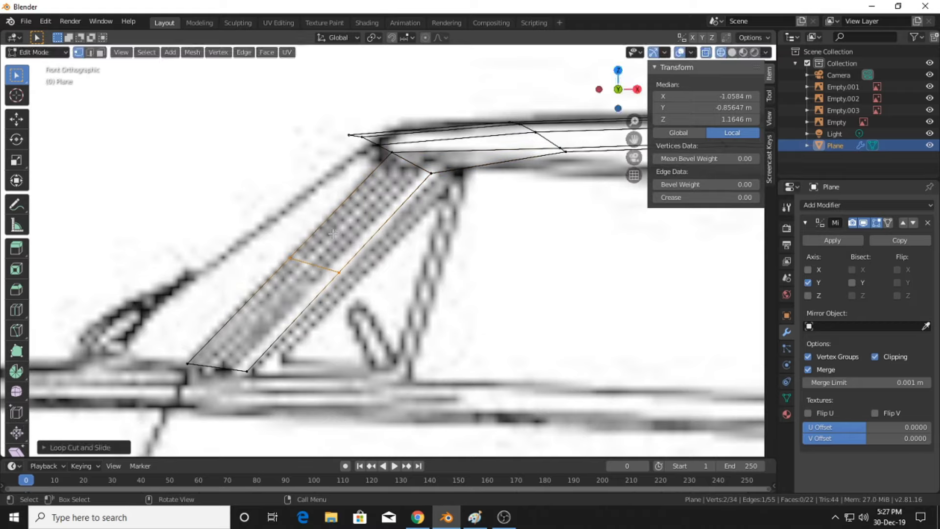
# Widen the pillar's middle edge slightly and move it to about X -1.066 m, Z 1.166 m
pyautogui.press('s')
pyautogui.click(372, 283)
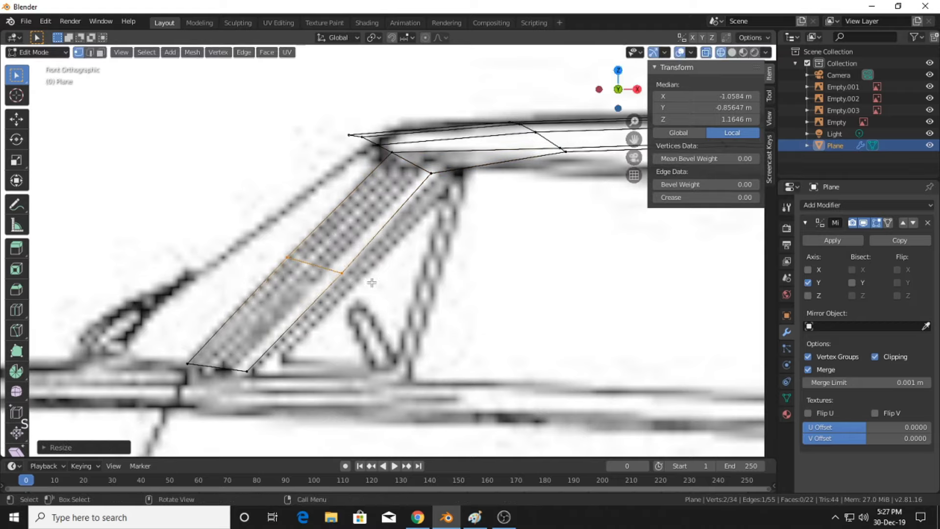
pyautogui.press('g')
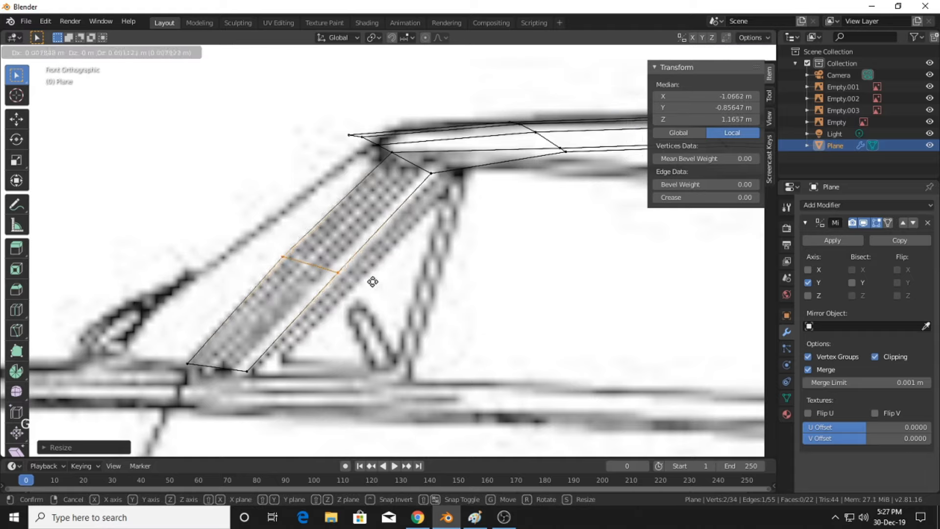
pyautogui.click(356, 277)
# Fine-tune the pillar's middle vertices, moving the inner one to about X -1.115 m, Z 1.180 m and the outer one to about X -1.025 m, Z 1.156 m
pyautogui.click(289, 259)
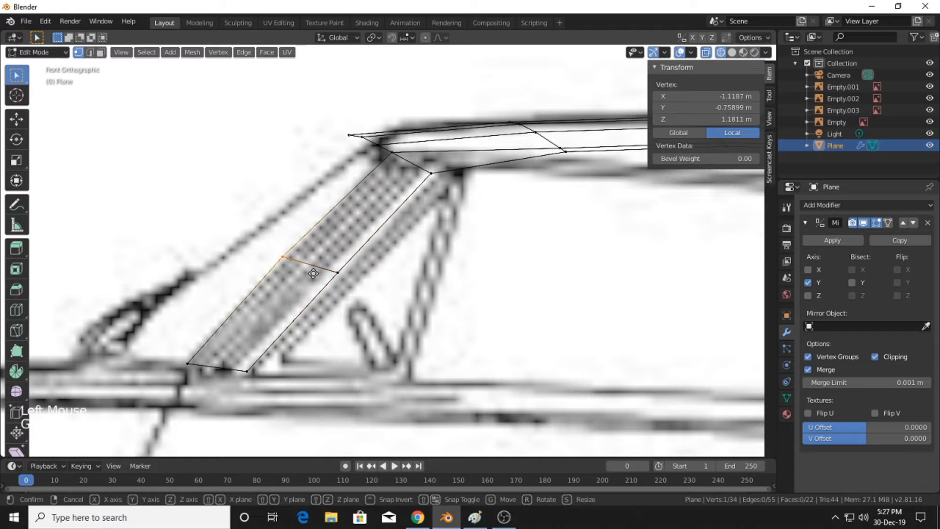
pyautogui.press('g')
pyautogui.click(315, 274)
pyautogui.click(343, 272)
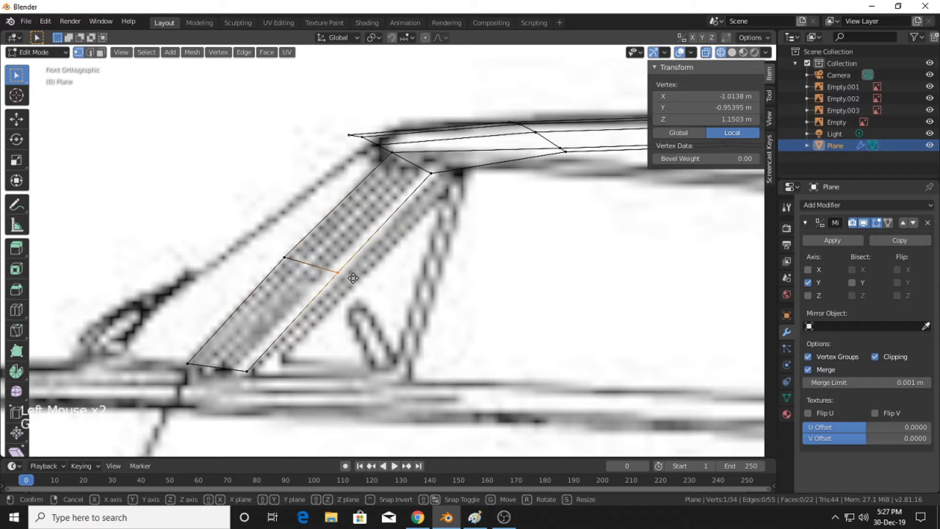
pyautogui.press('g')
pyautogui.click(349, 278)
# In the left view, select the pillar's upper inner vertex beside the roof's front edge and check its place in the mesh
pyautogui.scroll(-4, 349, 277)
pyautogui.moveTo(349, 277); pyautogui.dragTo(432, 231, button='middle')
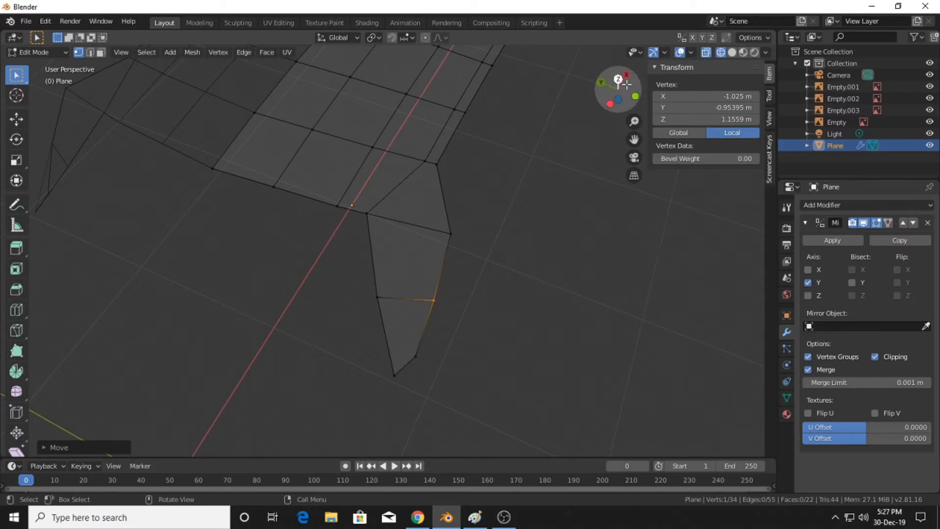
pyautogui.click(610, 103)
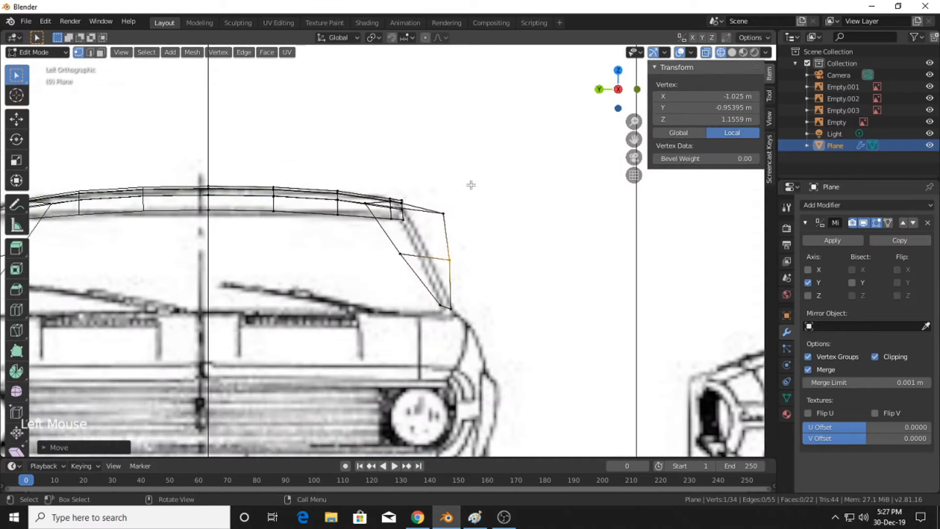
pyautogui.keyDown('shift'); pyautogui.moveTo(471, 184); pyautogui.dragTo(457, 195, button='middle'); pyautogui.keyUp('shift')
pyautogui.scroll(1, 458, 195)
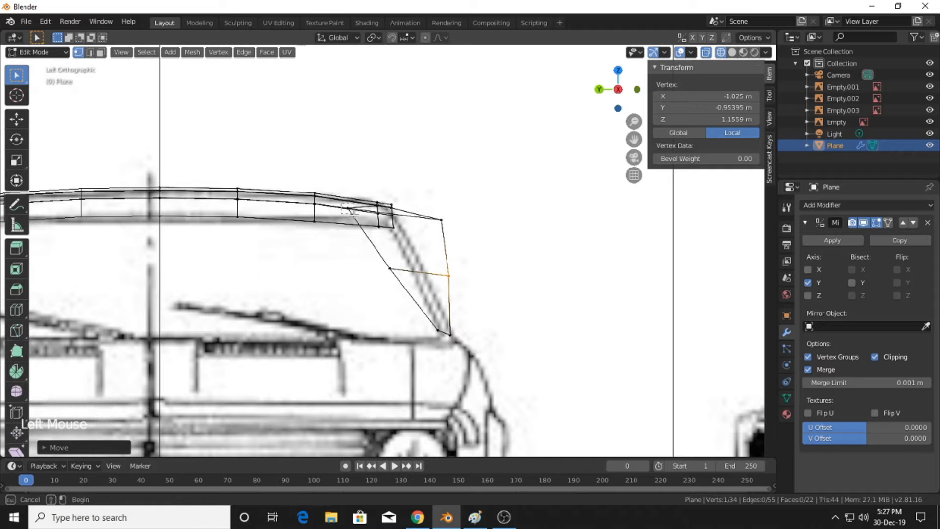
pyautogui.moveTo(350, 211); pyautogui.dragTo(352, 212)
pyautogui.moveTo(491, 199); pyautogui.dragTo(521, 247, button='middle')
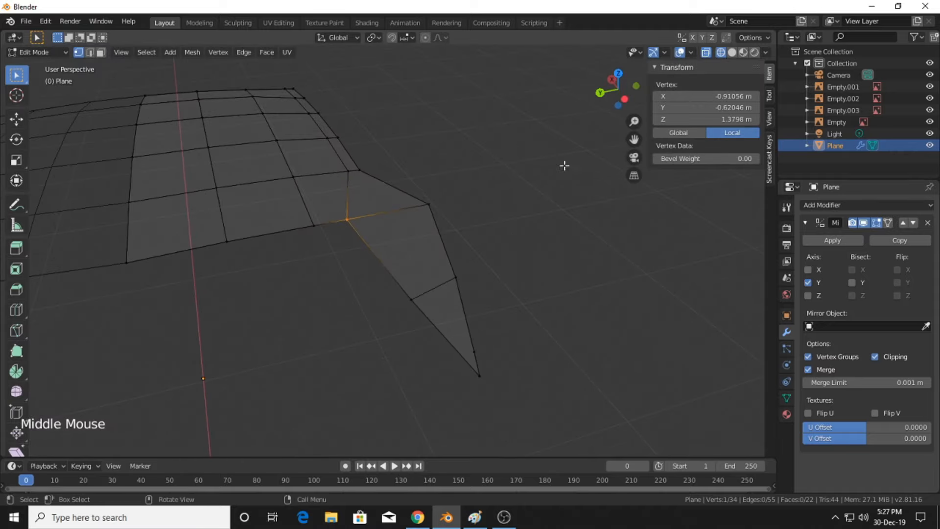
# Try to move the pillar's upper inner vertex freely outward in the left view, and undo the move
pyautogui.click(623, 100)
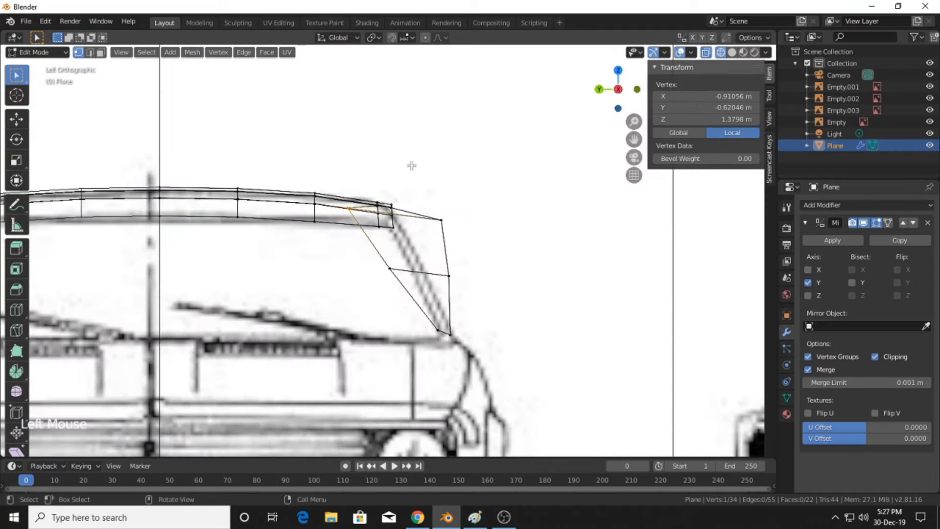
pyautogui.press('g')
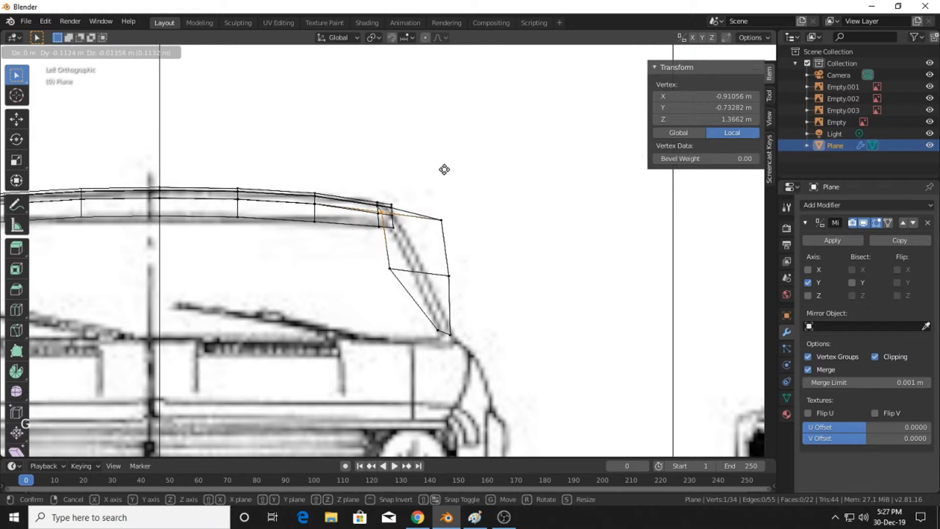
pyautogui.click(418, 167)
pyautogui.hotkey('ctrl', 'z')
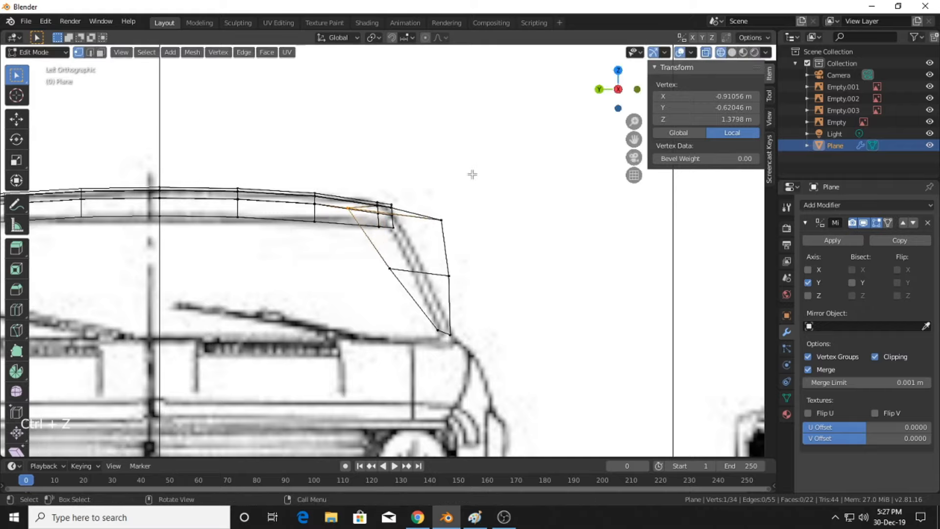
# Try to vertex-slide the pillar's upper inner vertex outward to about Y -0.740 m, Z 1.364 m, and undo the slide
pyautogui.moveTo(475, 172); pyautogui.dragTo(451, 245, button='middle')
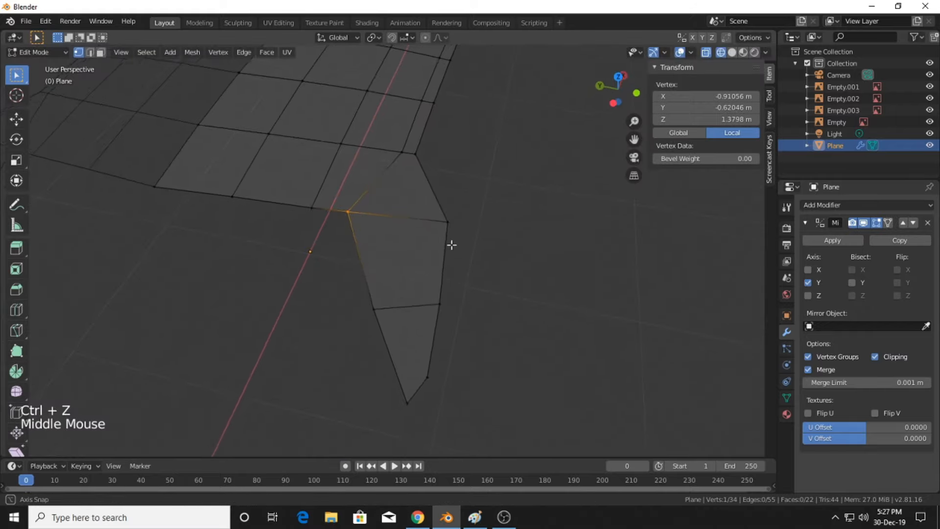
pyautogui.click(615, 102)
pyautogui.press('g')
pyautogui.press('g')
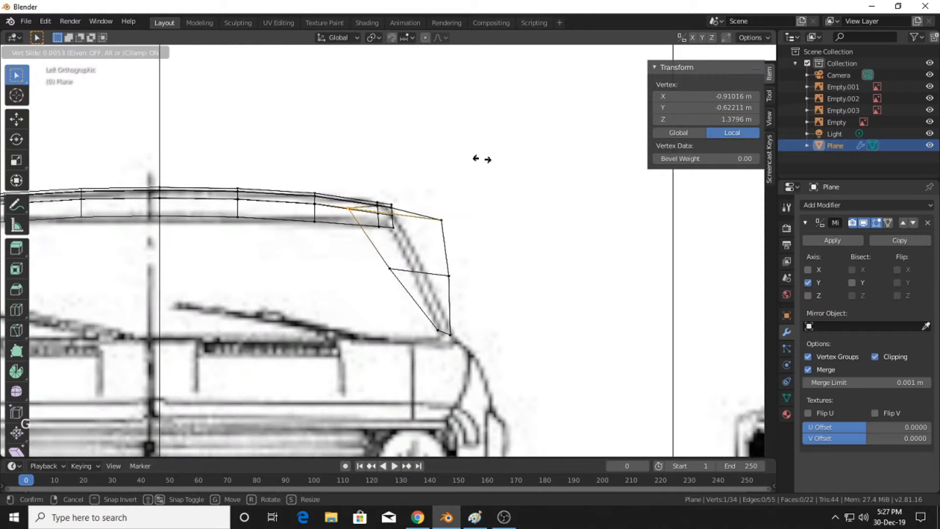
pyautogui.click(518, 164)
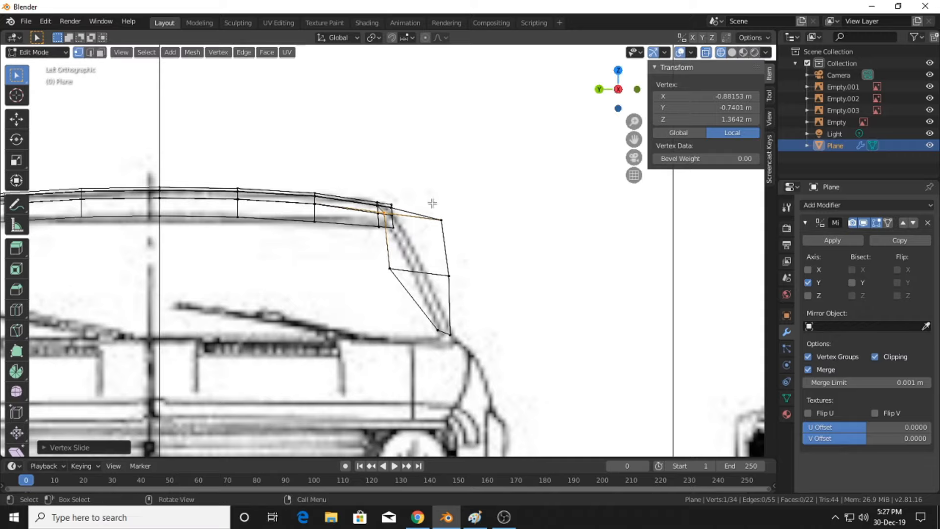
pyautogui.hotkey('ctrl', 'z')
# In the left view, vertex-slide the pillar's upper inner vertex along its top edge to about Y -0.710 m, Z 1.368 m
pyautogui.moveTo(486, 210); pyautogui.dragTo(471, 246, button='middle')
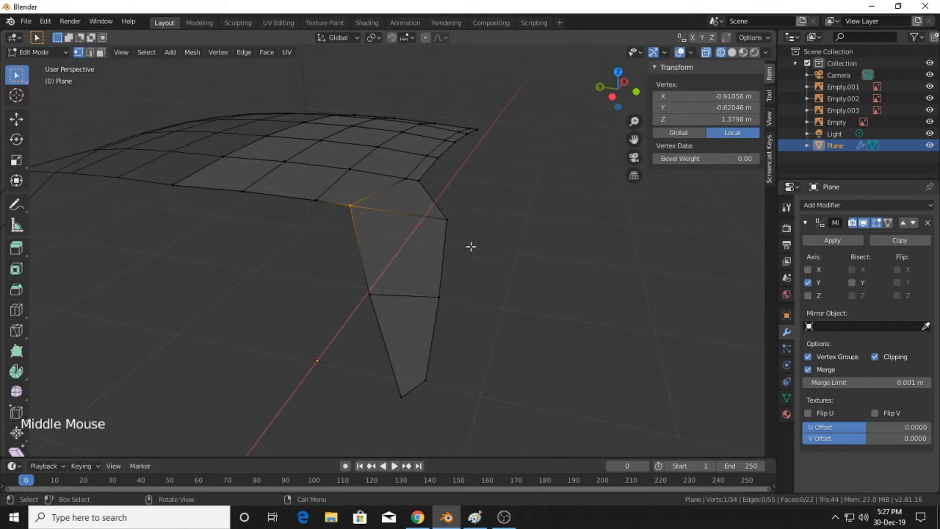
pyautogui.click(612, 97)
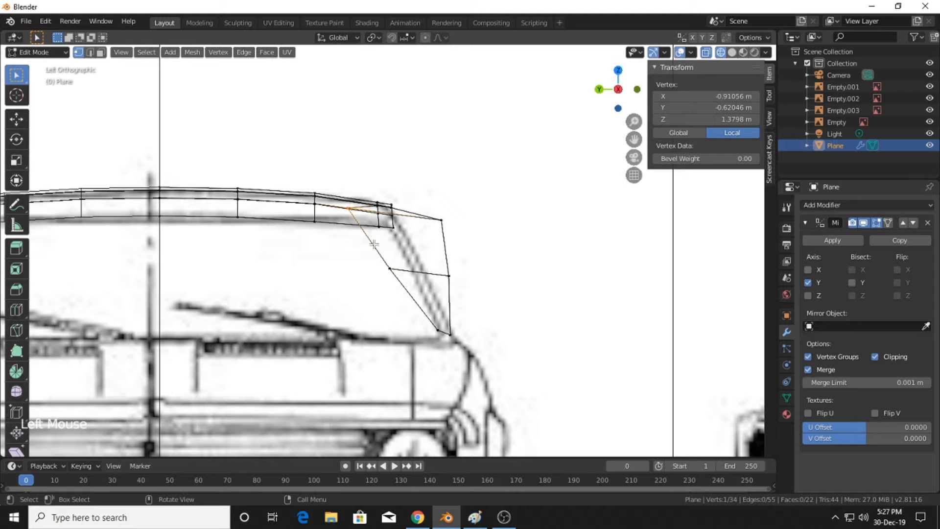
pyautogui.press('g')
pyautogui.press('g')
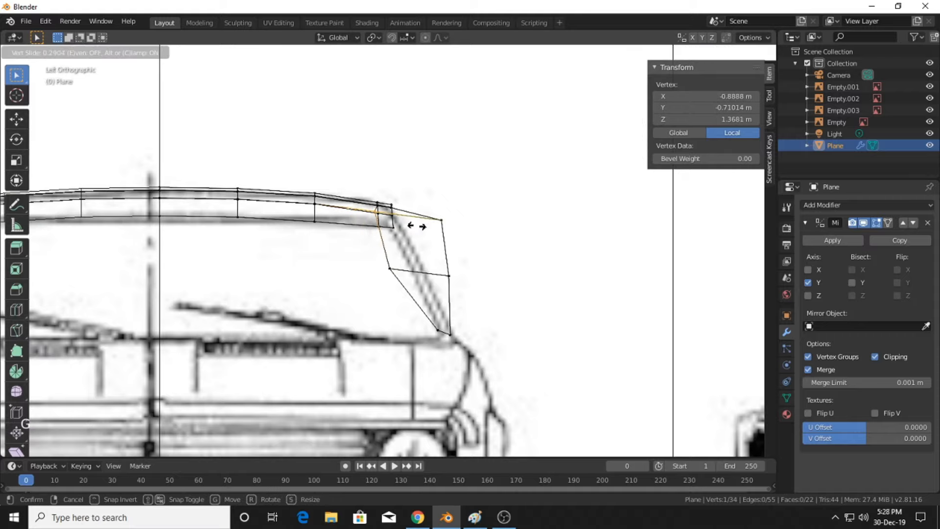
pyautogui.click(418, 227)
# Vertex-slide the pillar's middle inner vertex outward to the blueprint's inner pillar line, at about Y -0.839 m, Z 1.170 m
pyautogui.click(389, 269)
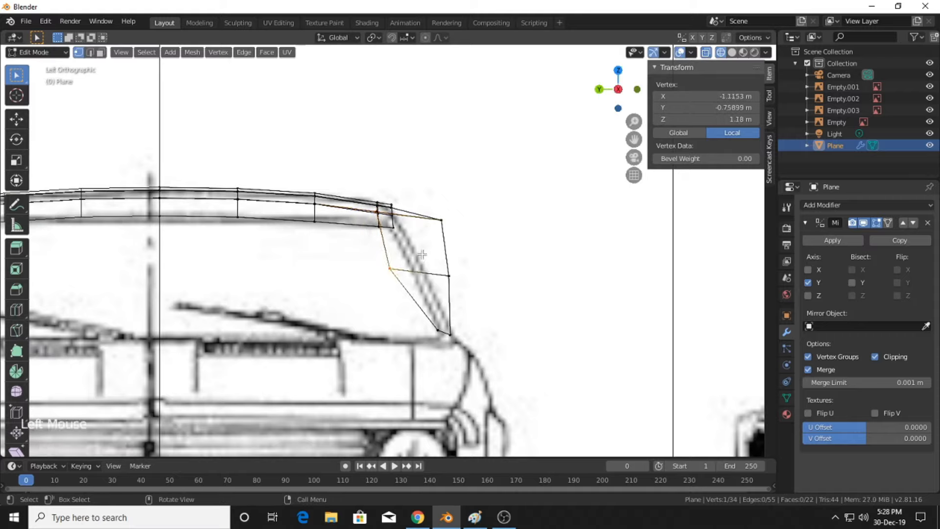
pyautogui.press('g')
pyautogui.press('g')
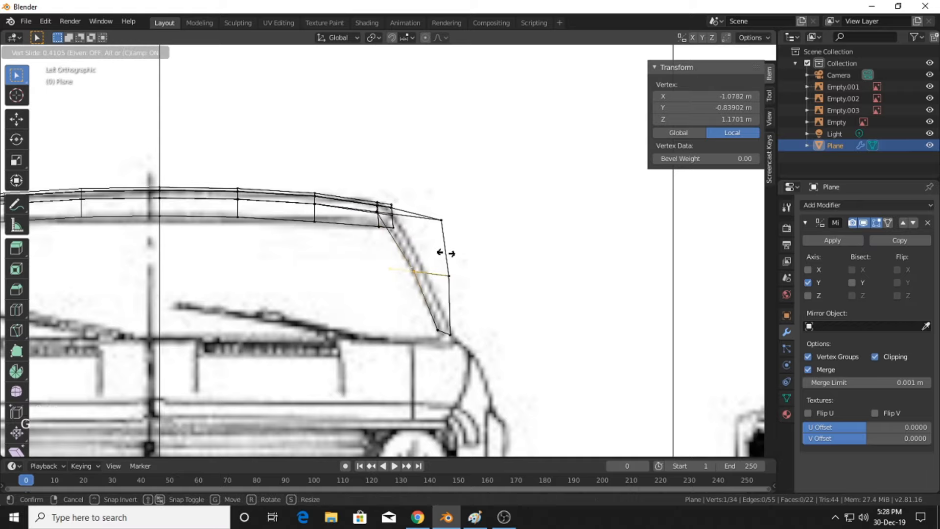
pyautogui.click(445, 253)
# Vertex-slide the pillar's upper outer vertex inward along the top edge to the roof corner in the blueprint
pyautogui.click(441, 218)
pyautogui.press('g')
pyautogui.press('g')
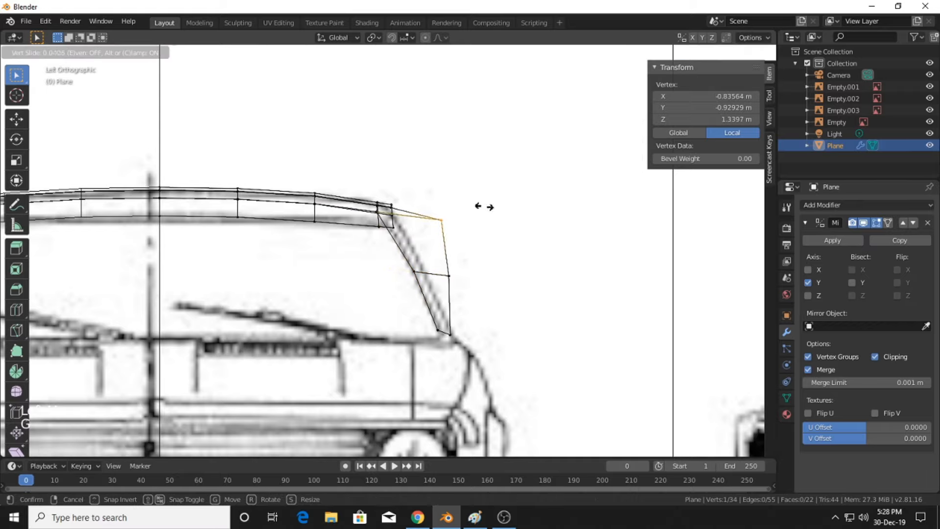
pyautogui.click(438, 215)
# Vertex-slide the pillar's middle outer vertex inward along the middle edge toward the blueprint's outer pillar line
pyautogui.click(449, 276)
pyautogui.press('g')
pyautogui.press('g')
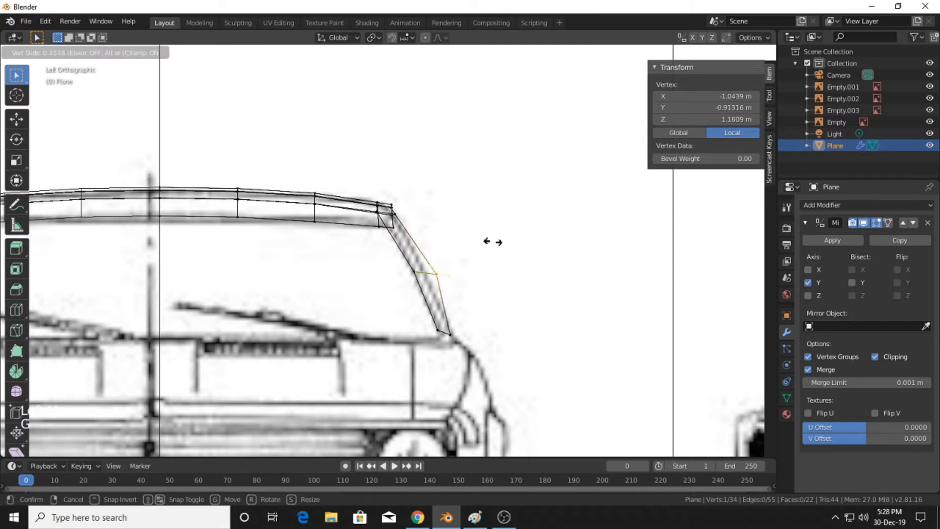
# Finish sliding the windshield pillar's outer middle vertex and widen the pillar's middle edge in the front orthographic view
pyautogui.click(485, 238)
pyautogui.scroll(-2, 492, 193)
pyautogui.moveTo(491, 194); pyautogui.dragTo(440, 241, button='middle')
pyautogui.click(634, 94)
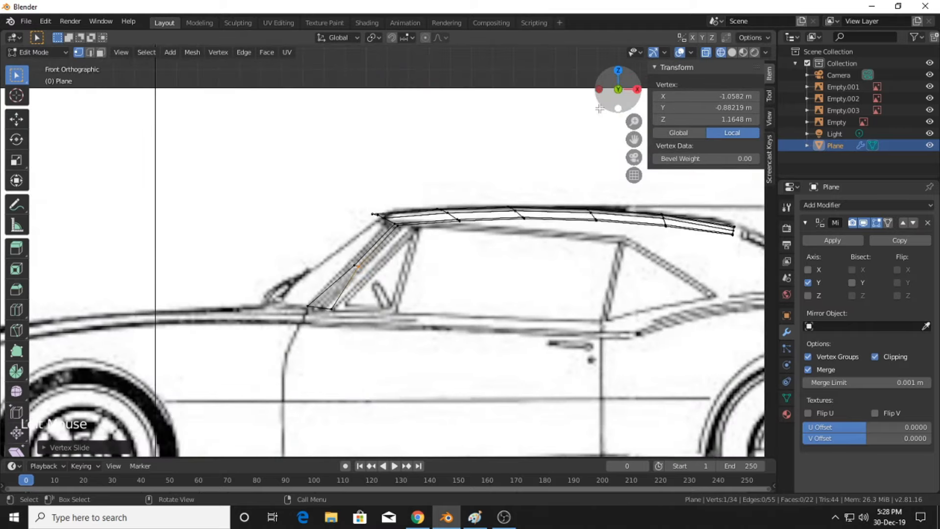
pyautogui.scroll(3, 384, 266)
pyautogui.keyDown('shift'); pyautogui.scroll(2, 326, 239); pyautogui.keyUp('shift')
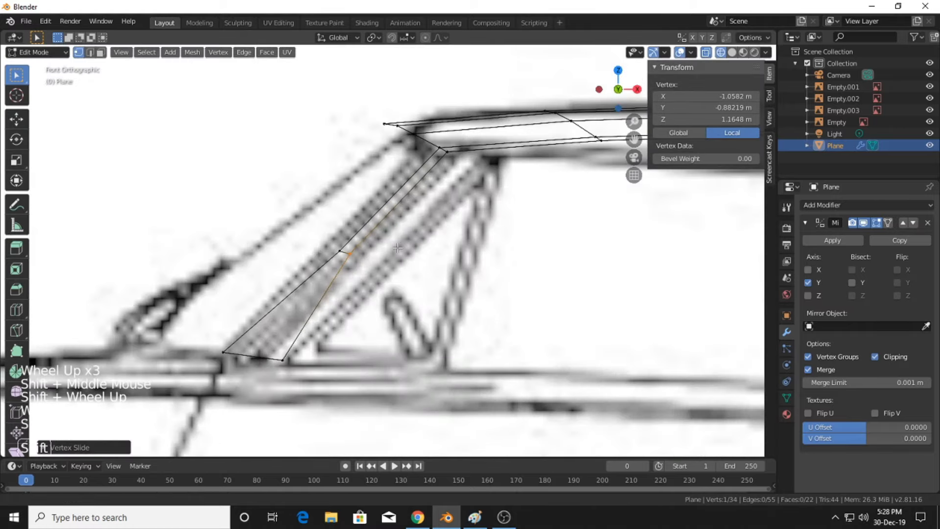
pyautogui.keyDown('shift'); pyautogui.click(336, 244); pyautogui.keyUp('shift')
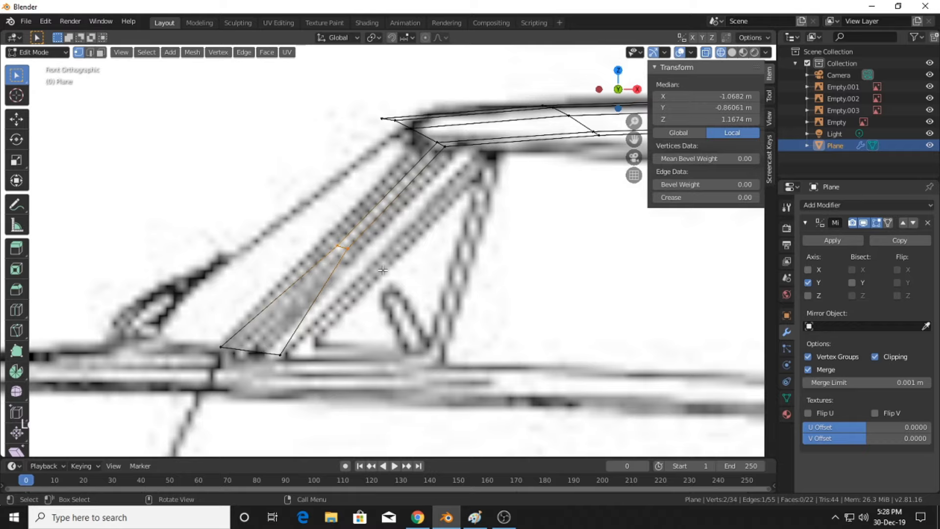
pyautogui.press('s')
pyautogui.click(419, 283)
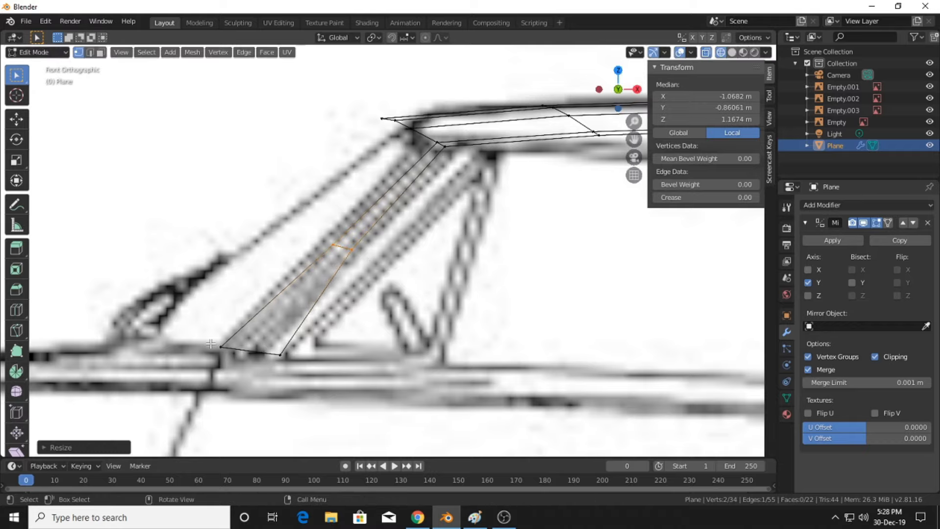
# Fine-tune the scale of the windshield pillar's middle edge from a perspective view
pyautogui.scroll(-3, 378, 220)
pyautogui.moveTo(378, 220); pyautogui.dragTo(451, 241, button='middle')
pyautogui.scroll(2, 489, 245)
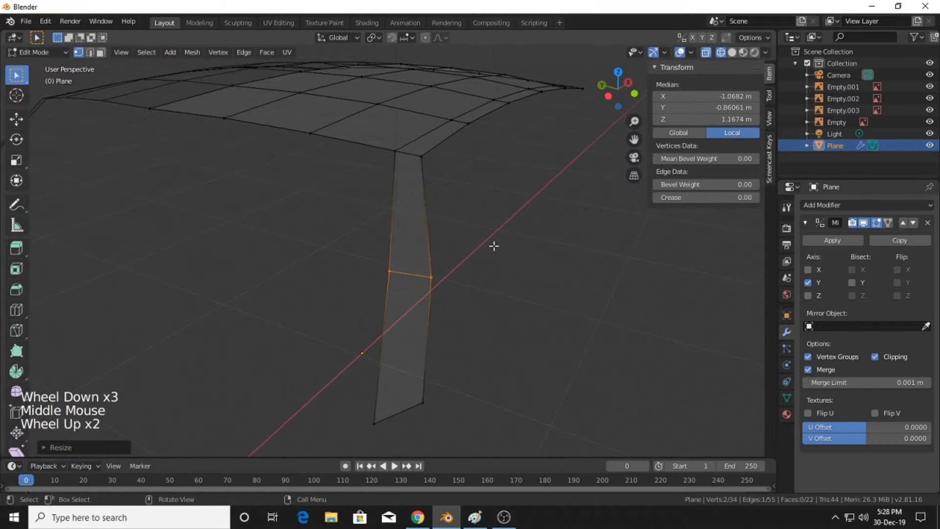
pyautogui.press('s')
pyautogui.click(508, 283)
# Select the windshield pillar's bottom edge and show it against the blueprint in the front orthographic view
pyautogui.scroll(-2, 563, 277)
pyautogui.moveTo(563, 277); pyautogui.dragTo(483, 248, button='middle')
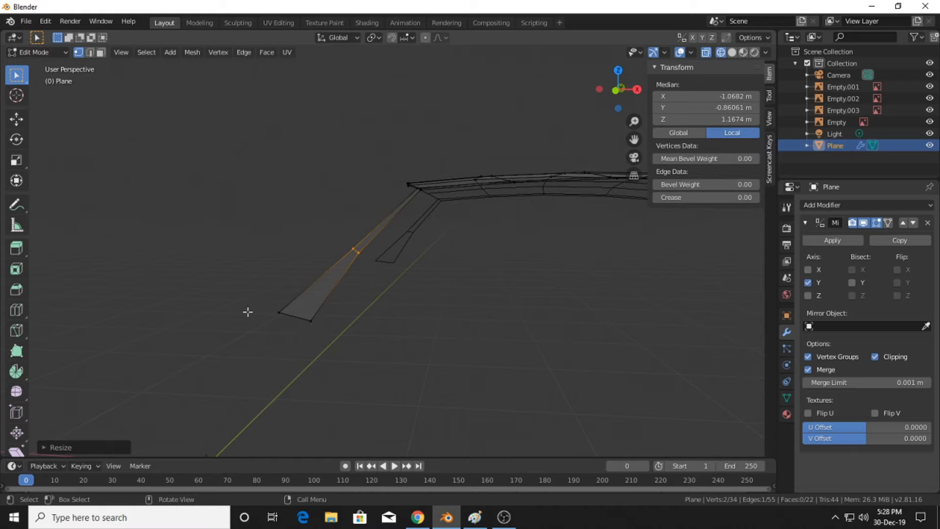
pyautogui.moveTo(240, 301); pyautogui.dragTo(367, 360)
pyautogui.click(614, 91)
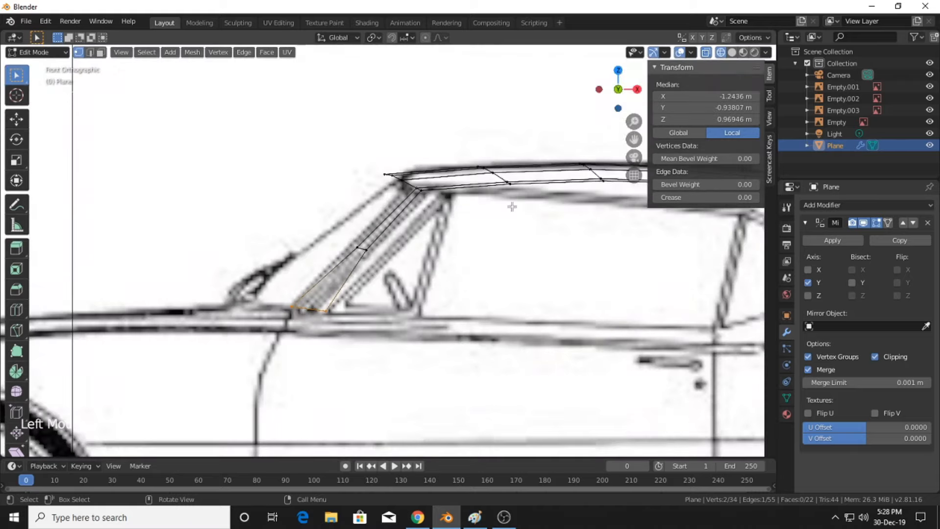
pyautogui.press('e')
pyautogui.click(487, 287)
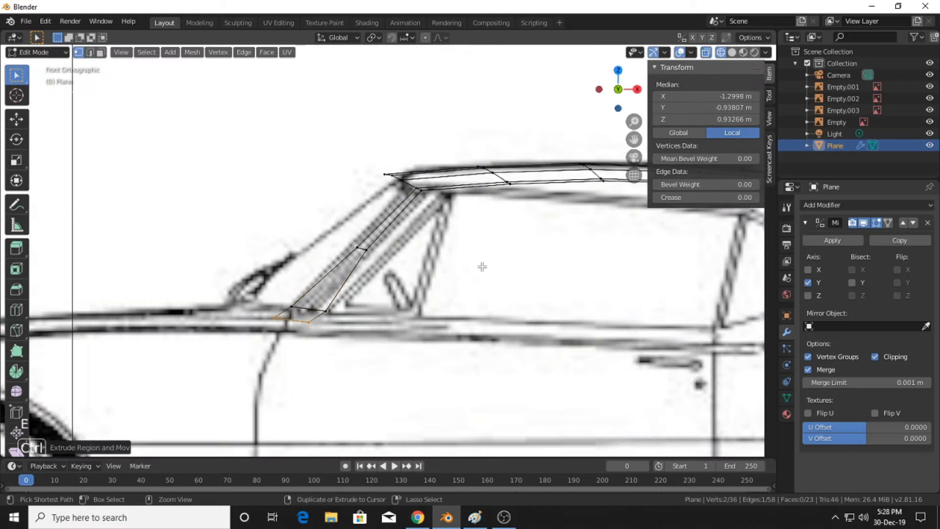
pyautogui.hotkey('ctrl', 'z')
# Rotate the pillar's bottom edge in the front orthographic view, and rotate it again in perspective with solid shading
pyautogui.press('r')
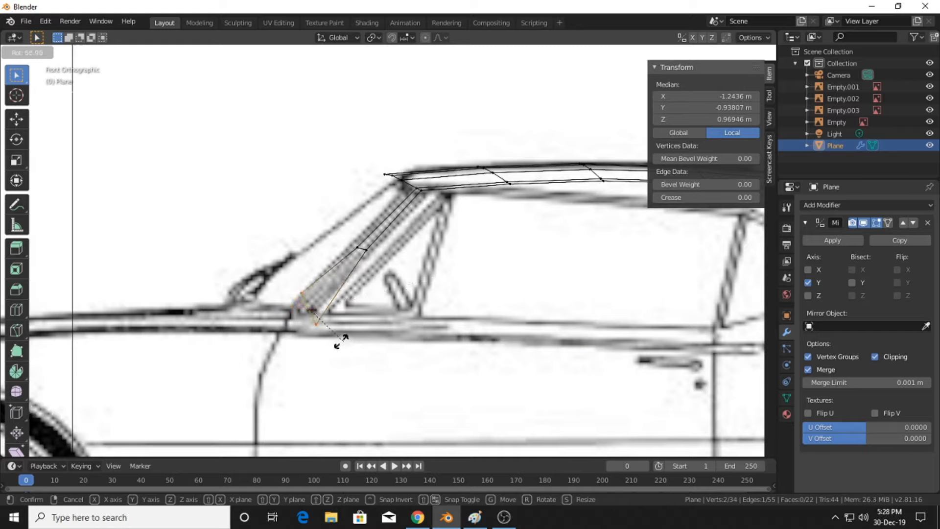
pyautogui.click(390, 275)
pyautogui.moveTo(383, 270); pyautogui.dragTo(470, 272, button='middle')
pyautogui.scroll(-3, 470, 273)
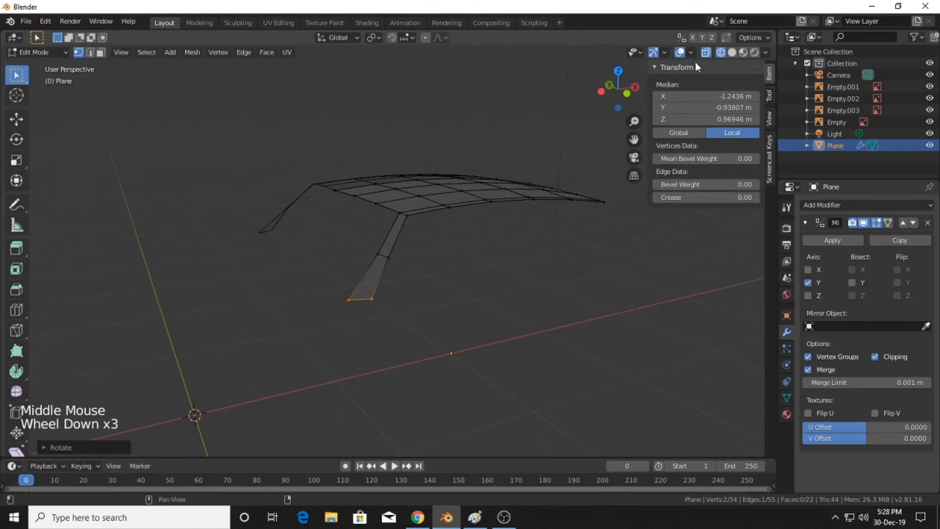
pyautogui.click(731, 52)
pyautogui.moveTo(519, 357); pyautogui.dragTo(540, 276, button='middle')
pyautogui.scroll(2, 627, 333)
pyautogui.press('r')
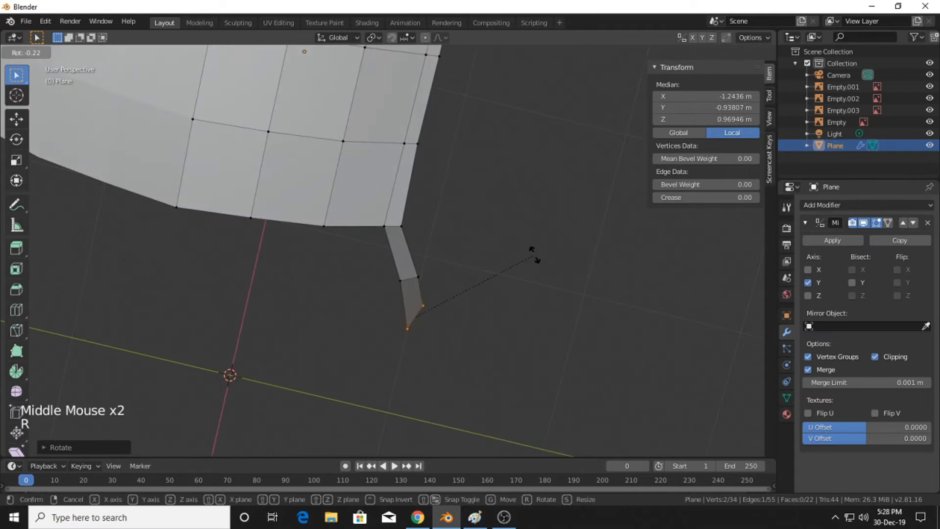
pyautogui.click(550, 306)
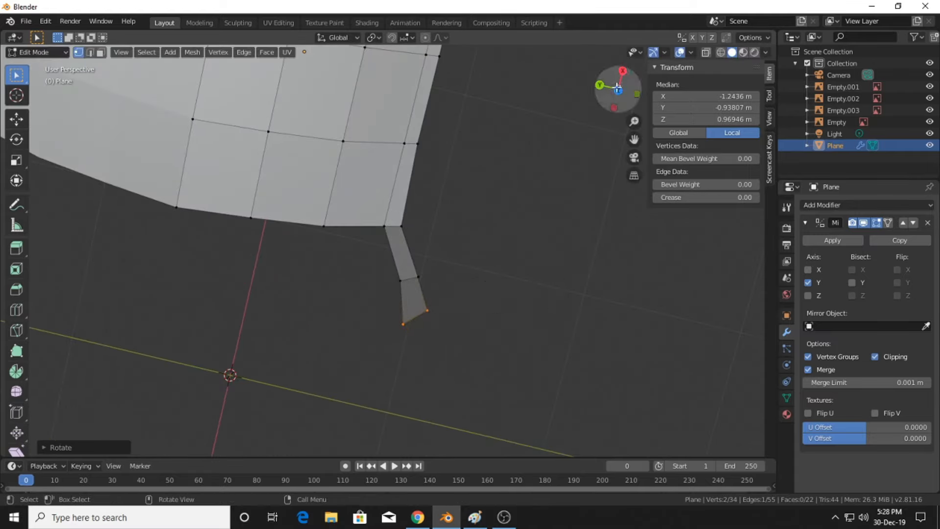
# In the top view, move the pillar's bottom edge to the blueprint's pillar base and shift its outer vertex to about X -1.152, Y -0.968 m
pyautogui.click(618, 90)
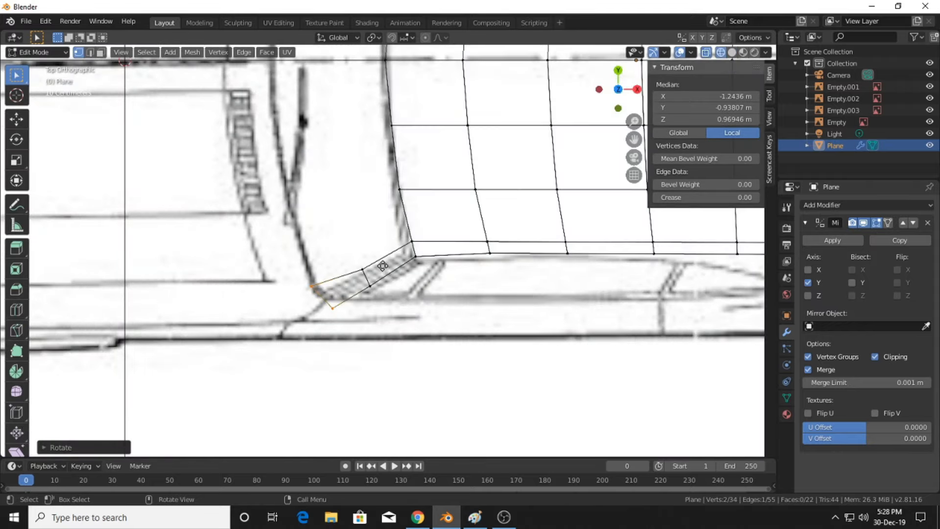
pyautogui.press('g')
pyautogui.click(387, 282)
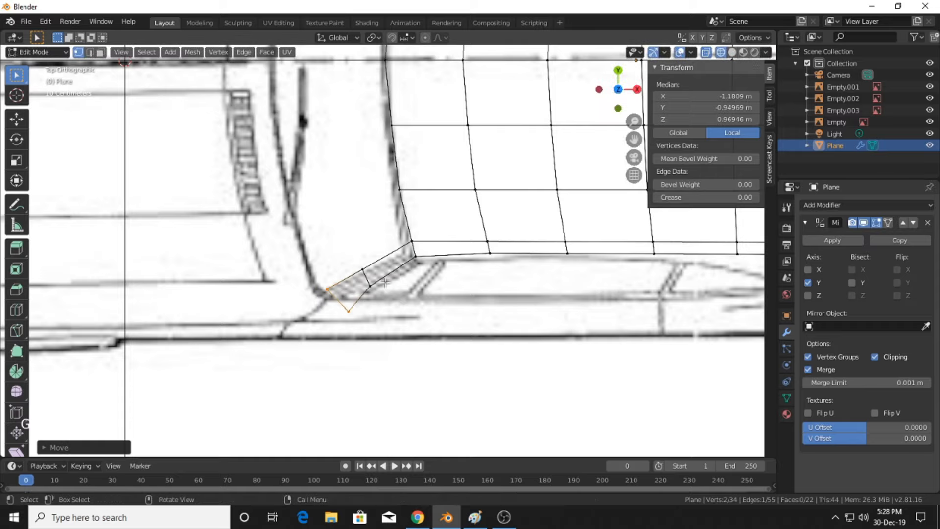
pyautogui.click(376, 325)
pyautogui.press('g')
pyautogui.click(375, 324)
pyautogui.hotkey('alt', 'Tab')
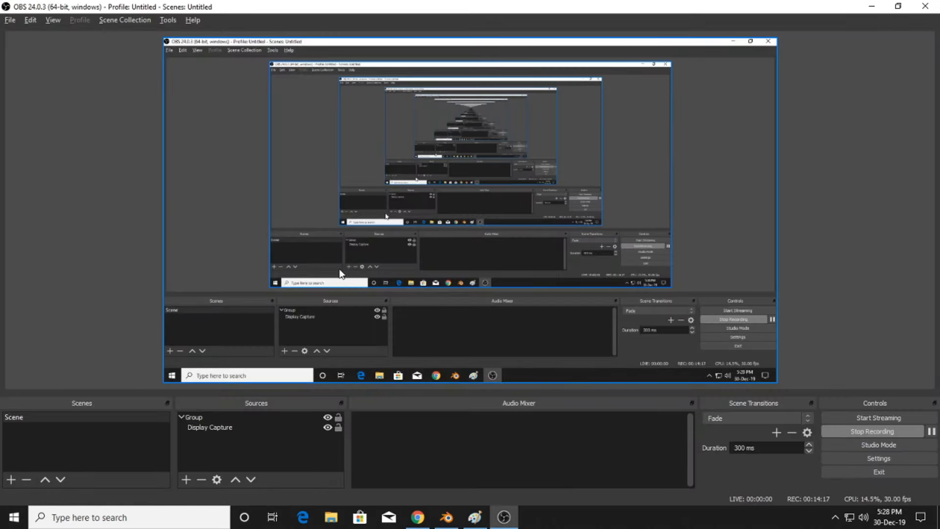
pyautogui.hotkey('alt', 'Tab')
# Leave Edit Mode and examine the roof's rear and side edges against the blueprint's windows in the top view
pyautogui.scroll(-4, 358, 262)
pyautogui.keyDown('shift'); pyautogui.moveTo(359, 262); pyautogui.dragTo(356, 298, button='middle'); pyautogui.keyUp('shift')
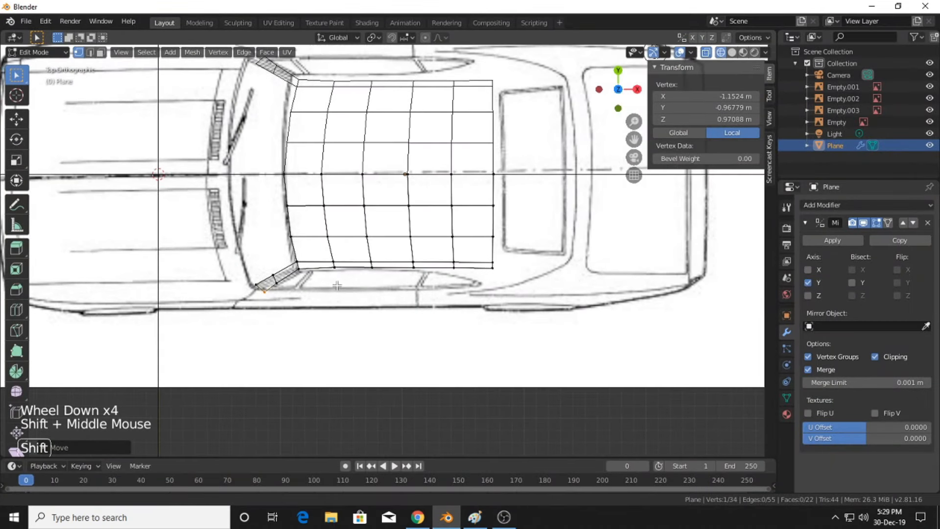
pyautogui.scroll(-2, 356, 298)
pyautogui.scroll(-2, 356, 298)
pyautogui.press('Tab')
pyautogui.click(437, 280)
pyautogui.scroll(3, 437, 274)
pyautogui.keyDown('shift'); pyautogui.scroll(1, 436, 249); pyautogui.keyUp('shift')
pyautogui.keyDown('shift'); pyautogui.moveTo(436, 247); pyautogui.dragTo(289, 316, button='middle'); pyautogui.keyUp('shift')
pyautogui.scroll(2, 312, 211)
pyautogui.scroll(3, 314, 213)
pyautogui.keyDown('shift'); pyautogui.moveTo(362, 244); pyautogui.dragTo(509, 281, button='middle'); pyautogui.keyUp('shift')
pyautogui.keyDown('shift'); pyautogui.moveTo(416, 261); pyautogui.dragTo(433, 333, button='middle'); pyautogui.keyUp('shift')
pyautogui.scroll(1, 402, 264)
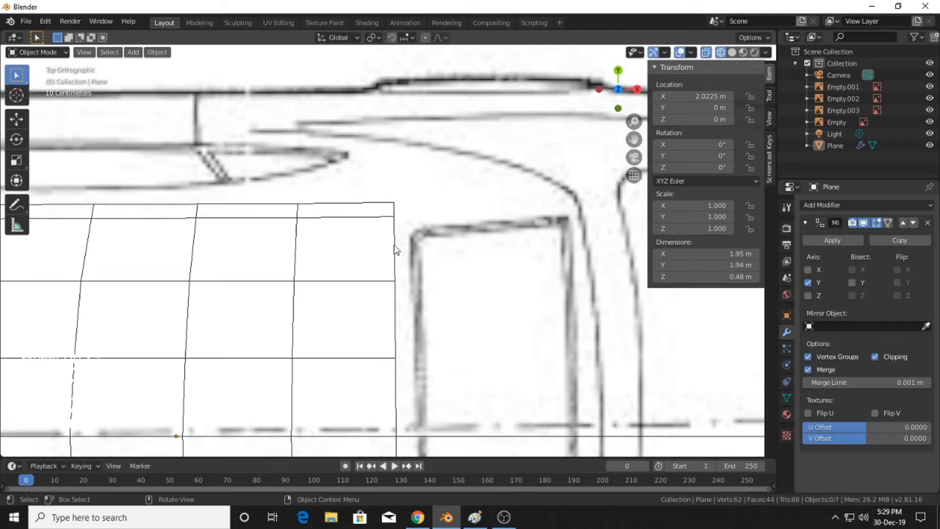
pyautogui.keyDown('shift'); pyautogui.scroll(-1, 376, 258); pyautogui.keyUp('shift')
pyautogui.scroll(-1, 376, 258)
pyautogui.keyDown('shift'); pyautogui.moveTo(301, 248); pyautogui.dragTo(315, 149, button='middle'); pyautogui.keyUp('shift')
pyautogui.scroll(-3, 373, 259)
pyautogui.keyDown('shift'); pyautogui.moveTo(466, 295); pyautogui.dragTo(433, 226, button='middle'); pyautogui.keyUp('shift')
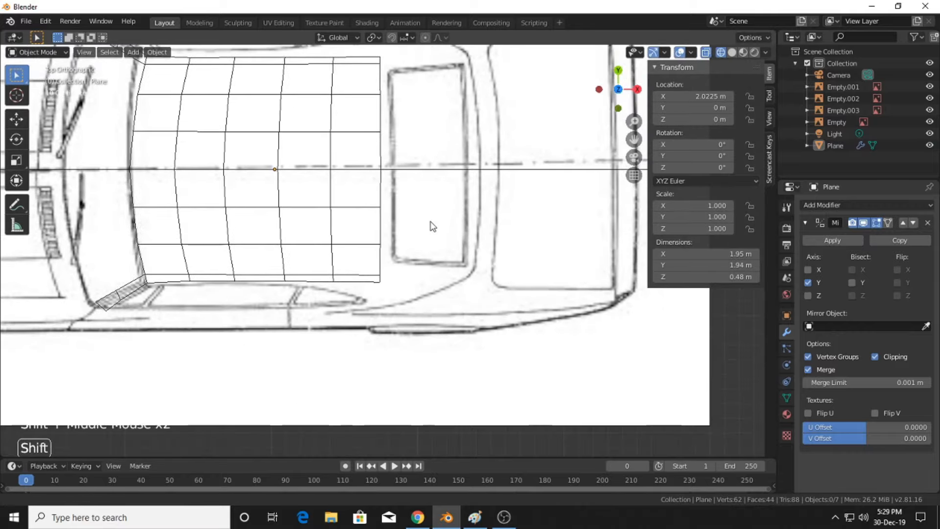
pyautogui.scroll(3, 402, 274)
pyautogui.keyDown('shift'); pyautogui.moveTo(369, 306); pyautogui.dragTo(446, 239, button='middle'); pyautogui.keyUp('shift')
pyautogui.scroll(-1, 397, 260)
pyautogui.scroll(1, 398, 260)
pyautogui.keyDown('shift'); pyautogui.moveTo(376, 261); pyautogui.dragTo(329, 263, button='middle'); pyautogui.keyUp('shift')
pyautogui.scroll(-1, 484, 265)
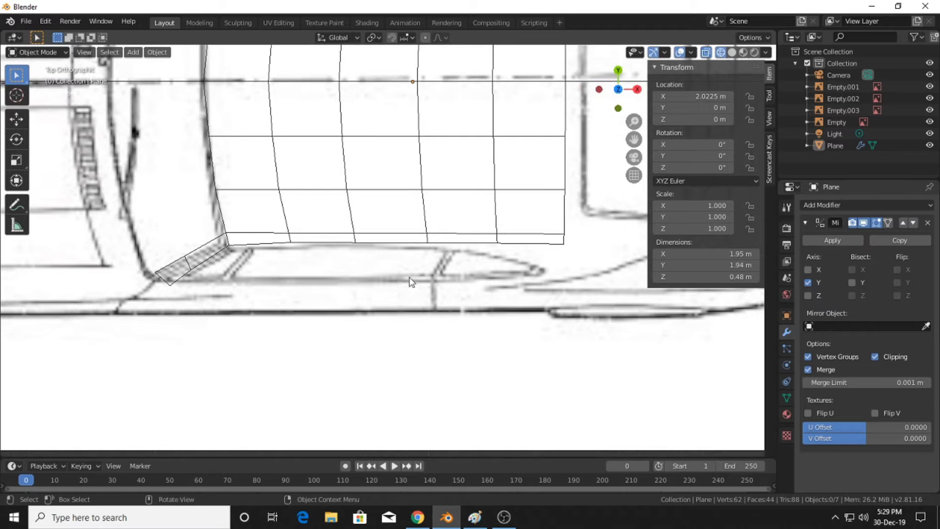
pyautogui.keyDown('shift'); pyautogui.moveTo(410, 281); pyautogui.dragTo(331, 287, button='middle'); pyautogui.keyUp('shift')
pyautogui.keyDown('shift'); pyautogui.moveTo(415, 286); pyautogui.dragTo(383, 272, button='middle'); pyautogui.keyUp('shift')
pyautogui.scroll(2, 383, 271)
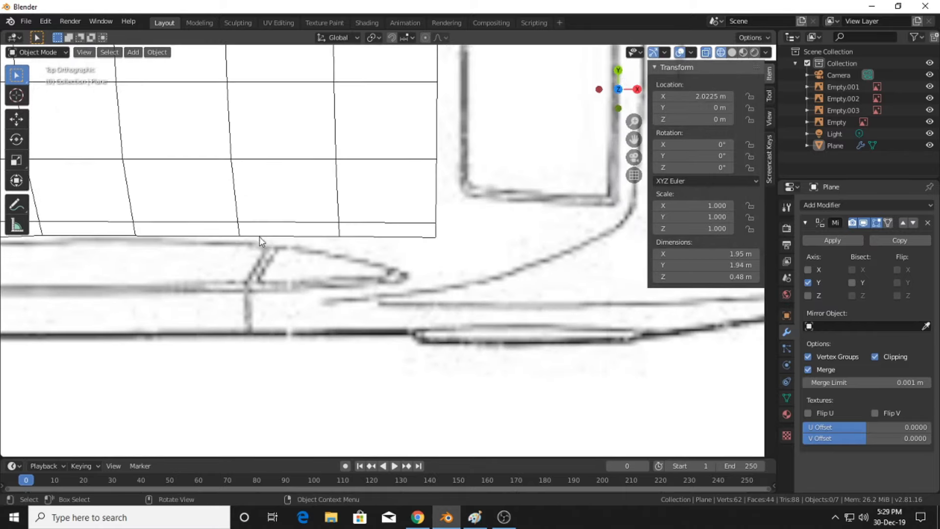
# Put the Plane mesh back in Edit Mode and select the roof side-edge vertex near the rear side window's front post
pyautogui.click(271, 242)
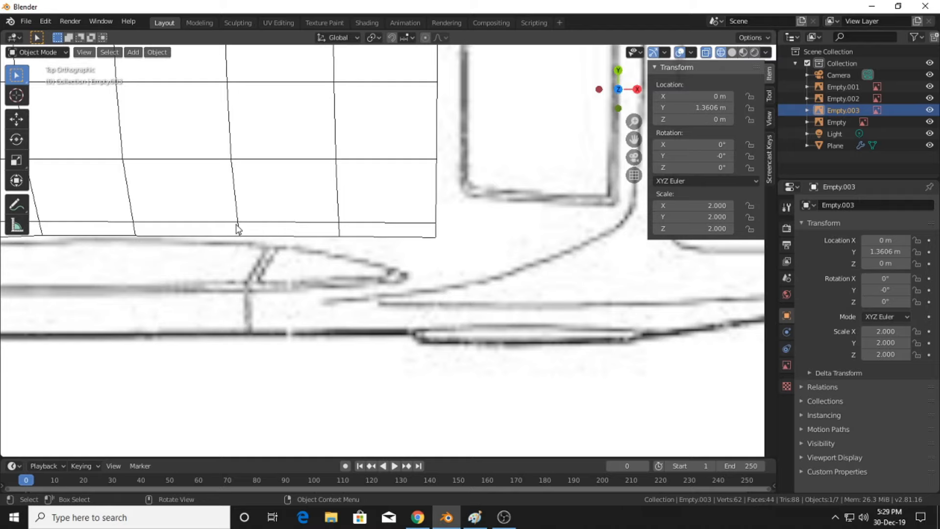
pyautogui.click(238, 229)
pyautogui.press('Tab')
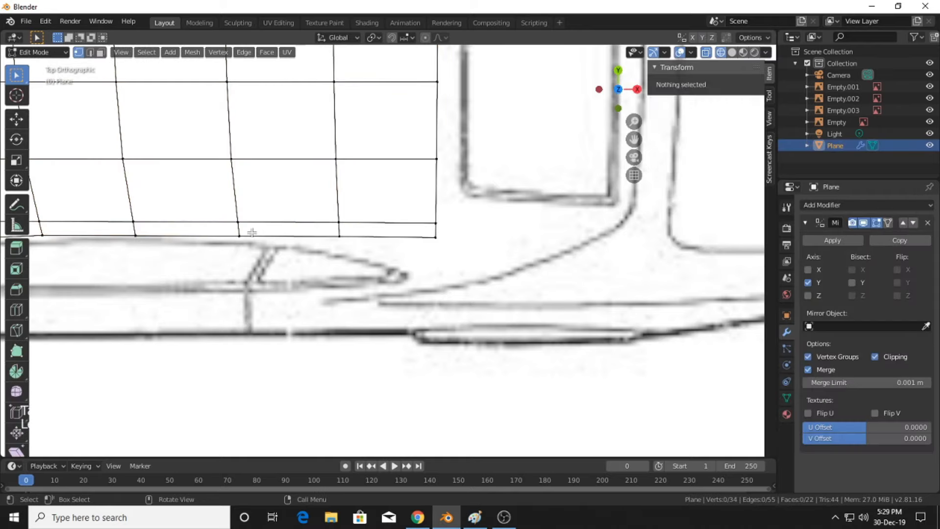
pyautogui.click(245, 232)
pyautogui.click(247, 241)
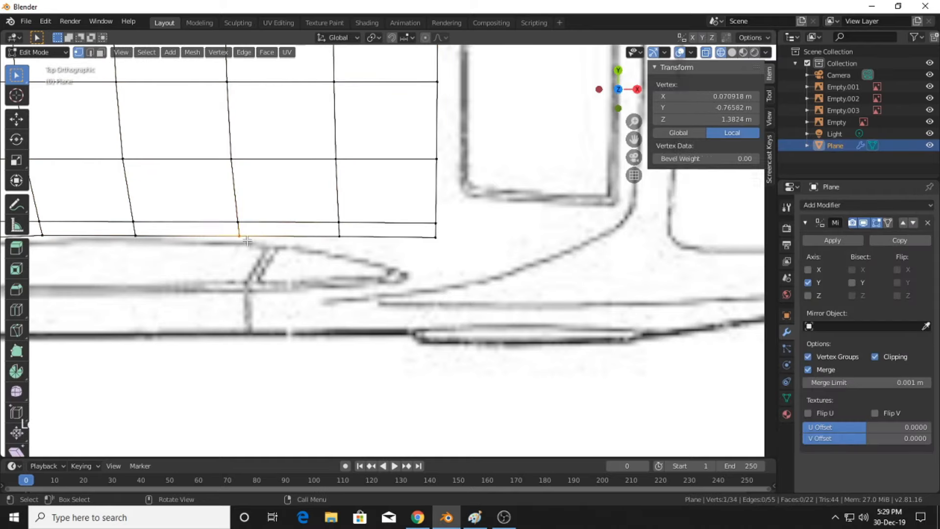
# In the front orthographic view, lower the first two roof side-edge vertices behind the windshield pillar to Z about 1.36 and 1.345 m
pyautogui.keyDown('shift'); pyautogui.moveTo(319, 257); pyautogui.dragTo(511, 252, button='middle'); pyautogui.keyUp('shift')
pyautogui.scroll(-1, 510, 253)
pyautogui.click(620, 110)
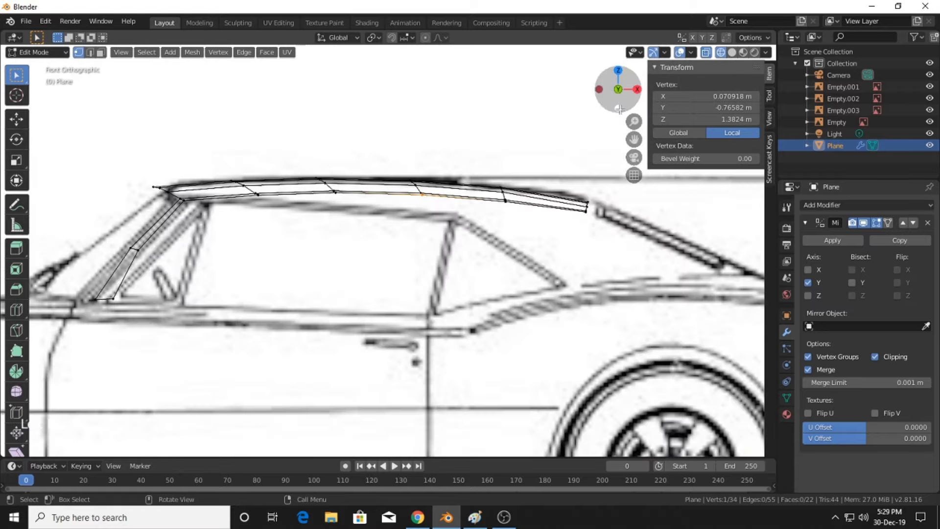
pyautogui.scroll(1, 433, 200)
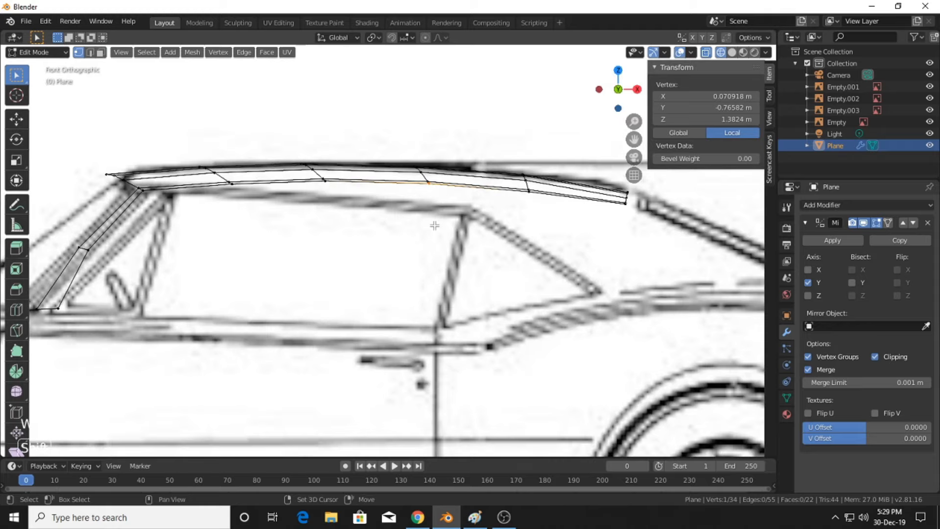
pyautogui.moveTo(225, 202); pyautogui.dragTo(225, 197)
pyautogui.press('g')
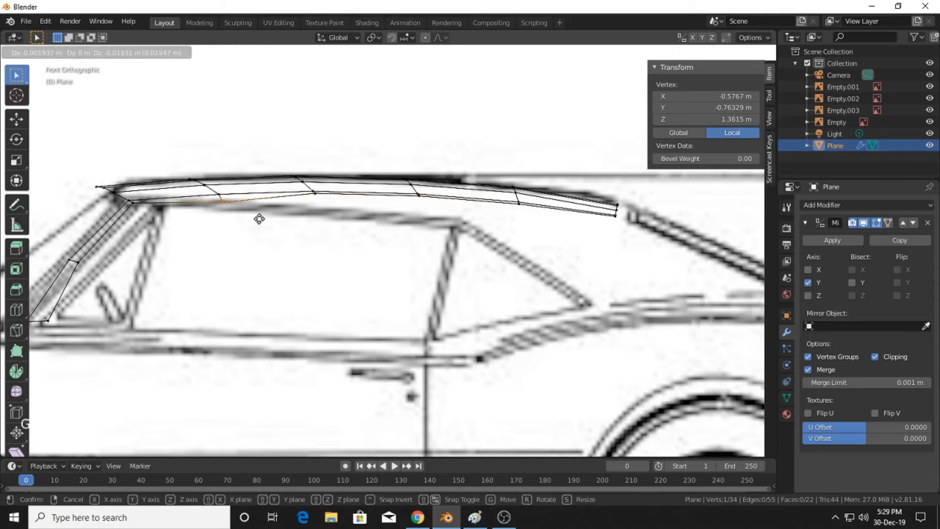
pyautogui.click(259, 220)
pyautogui.click(316, 195)
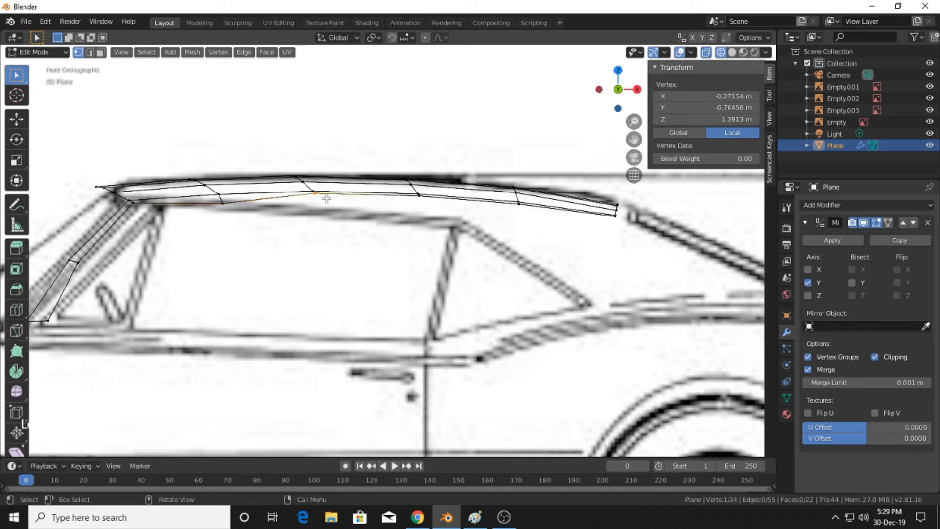
pyautogui.press('g')
pyautogui.click(335, 228)
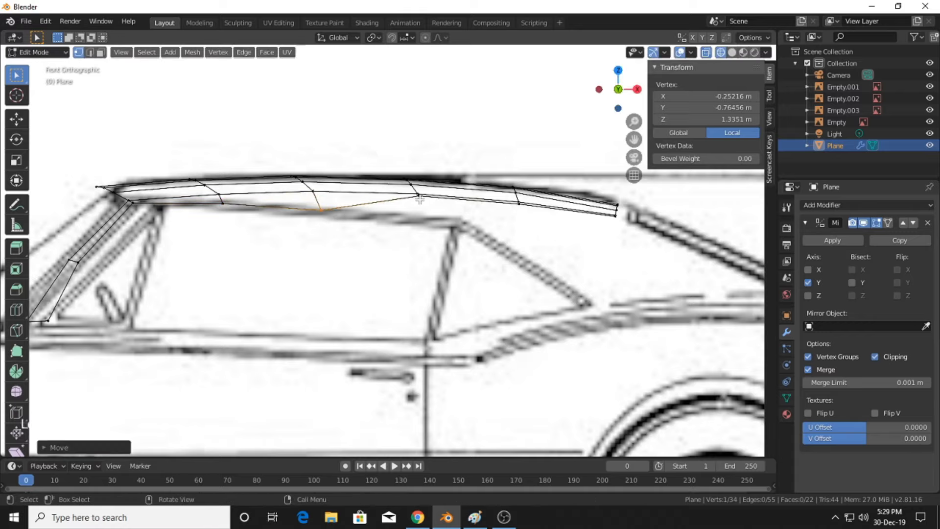
pyautogui.press('g')
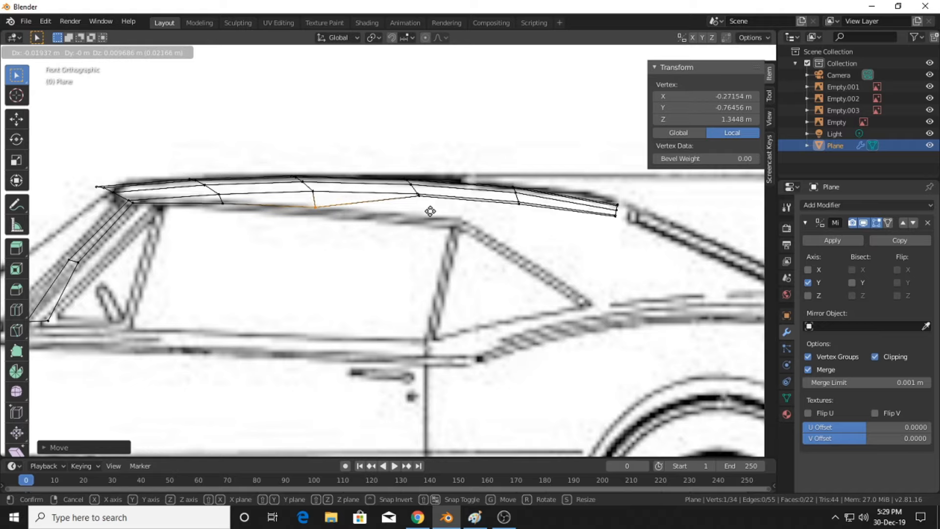
pyautogui.click(430, 211)
# Lower the next two roof side-edge vertices toward the rear, placing them at Z about 1.32 and 1.295 m
pyautogui.scroll(5, 421, 210)
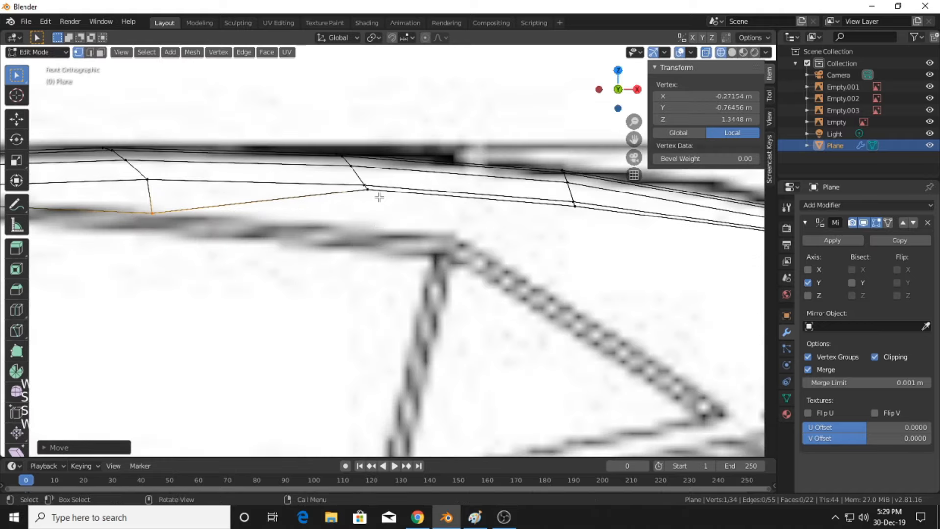
pyautogui.press('g')
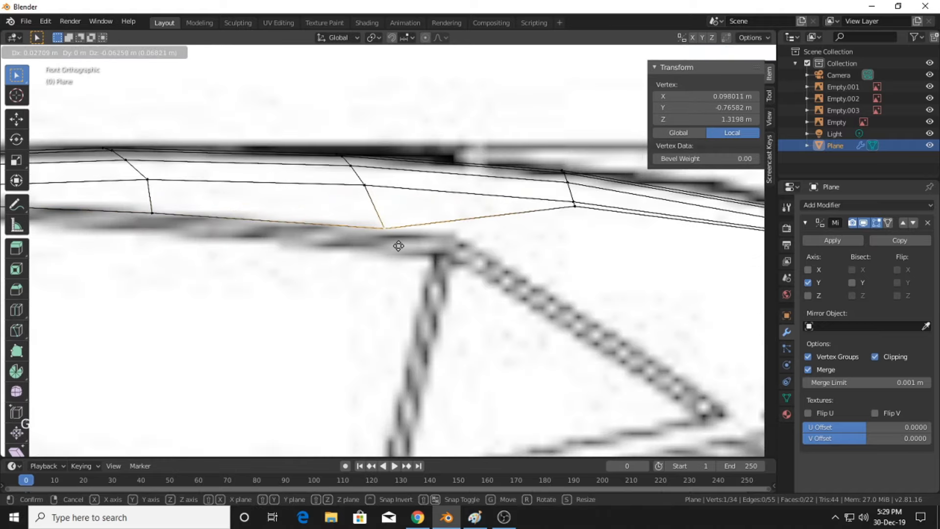
pyautogui.click(401, 248)
pyautogui.click(573, 207)
pyautogui.keyDown('shift'); pyautogui.moveTo(573, 208); pyautogui.dragTo(468, 237, button='middle'); pyautogui.keyUp('shift')
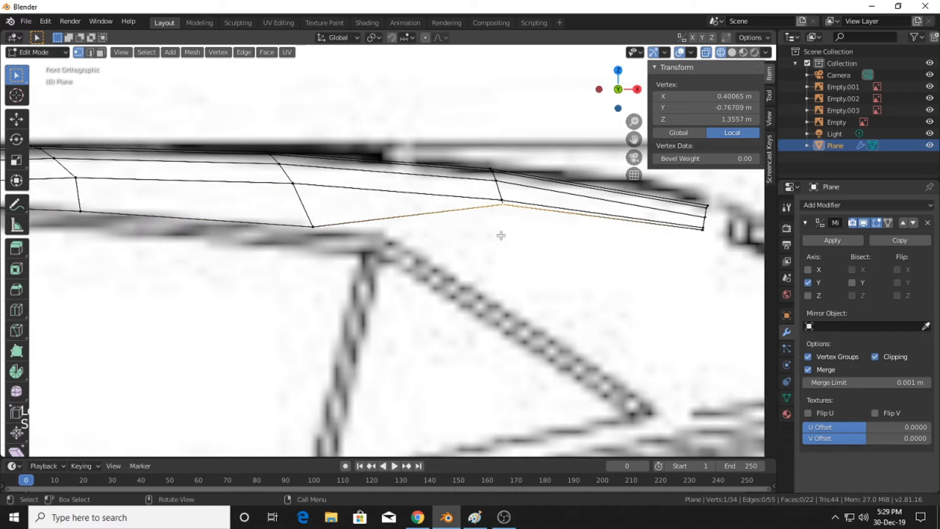
pyautogui.press('g')
pyautogui.click(534, 282)
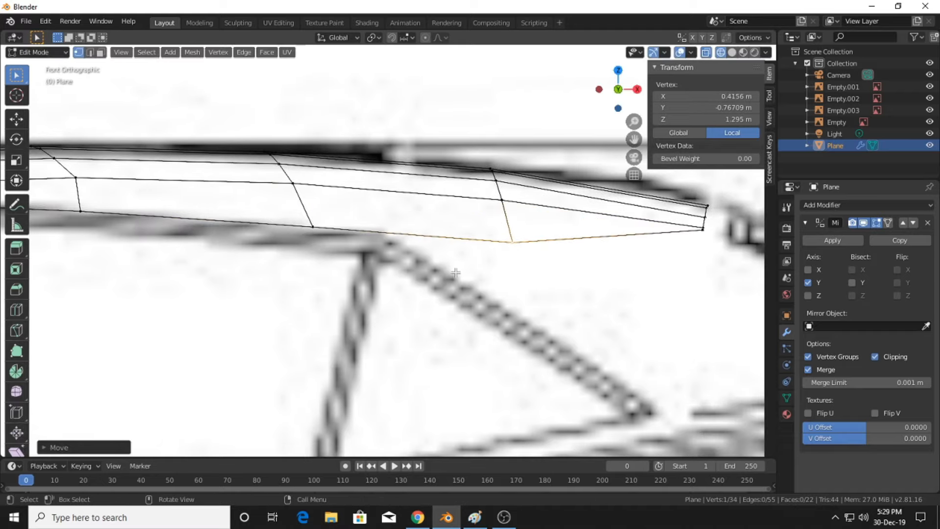
# Move the roof side edge's rearmost bottom vertex down to about X 0.731, Z 1.267 m
pyautogui.scroll(-5, 455, 269)
pyautogui.scroll(4, 565, 255)
pyautogui.keyDown('shift'); pyautogui.moveTo(566, 256); pyautogui.dragTo(506, 257, button='middle'); pyautogui.keyUp('shift')
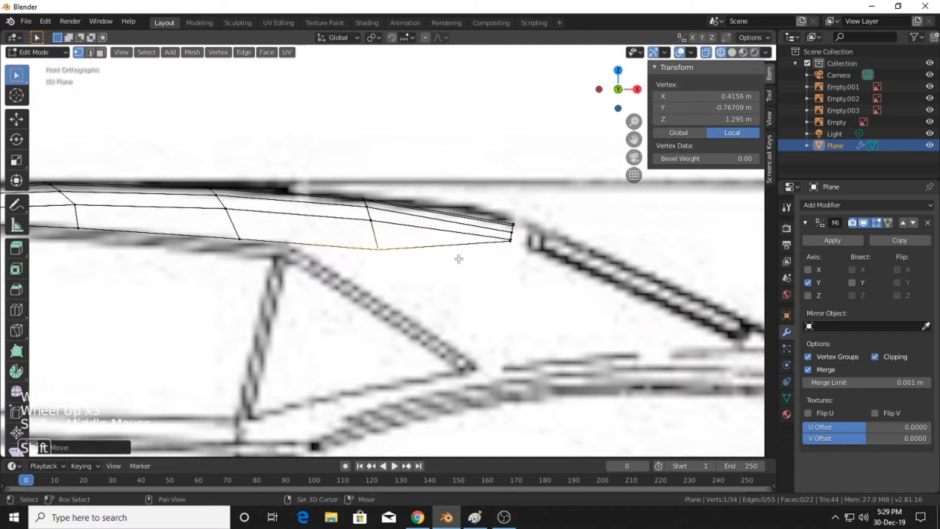
pyautogui.click(514, 243)
pyautogui.press('g')
pyautogui.click(548, 271)
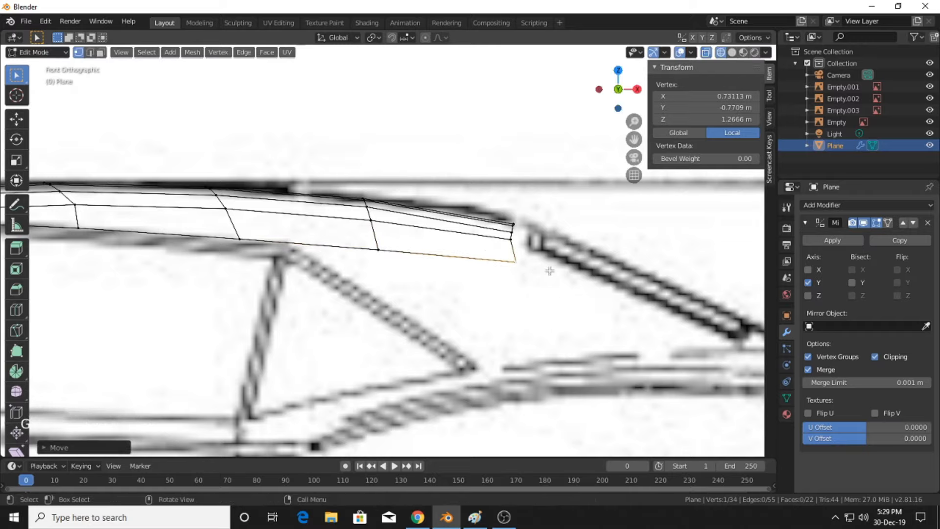
# In the front orthographic view, add a loop cut across the roof just above the rear side window's upper corner, at X about 0.185 m
pyautogui.click(603, 89)
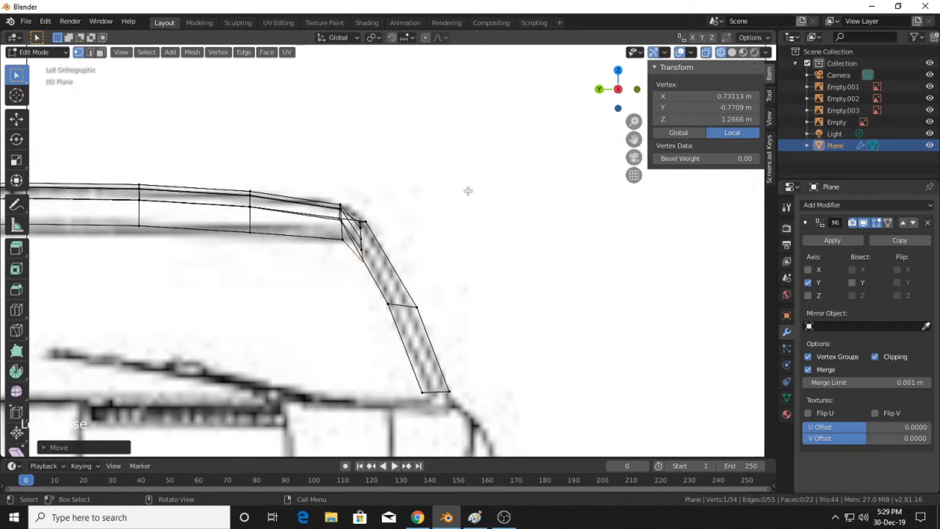
pyautogui.moveTo(479, 187); pyautogui.dragTo(457, 210, button='middle')
pyautogui.scroll(-7, 424, 242)
pyautogui.moveTo(424, 241); pyautogui.dragTo(465, 206, button='middle')
pyautogui.scroll(2, 546, 218)
pyautogui.click(635, 91)
pyautogui.scroll(3, 473, 215)
pyautogui.keyDown('shift'); pyautogui.moveTo(491, 235); pyautogui.dragTo(334, 253, button='middle'); pyautogui.keyUp('shift')
pyautogui.scroll(3, 334, 252)
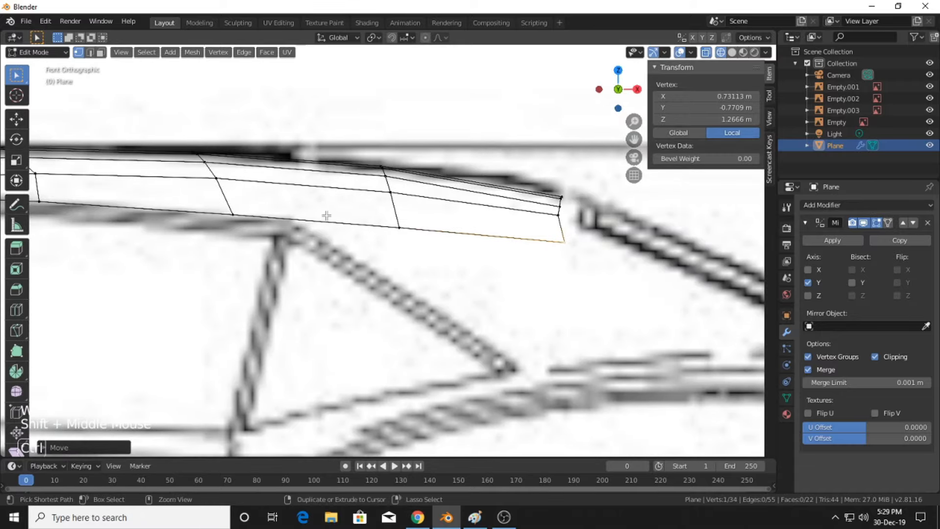
pyautogui.hotkey('ctrl', 'r')
pyautogui.click(304, 215)
pyautogui.click(284, 217)
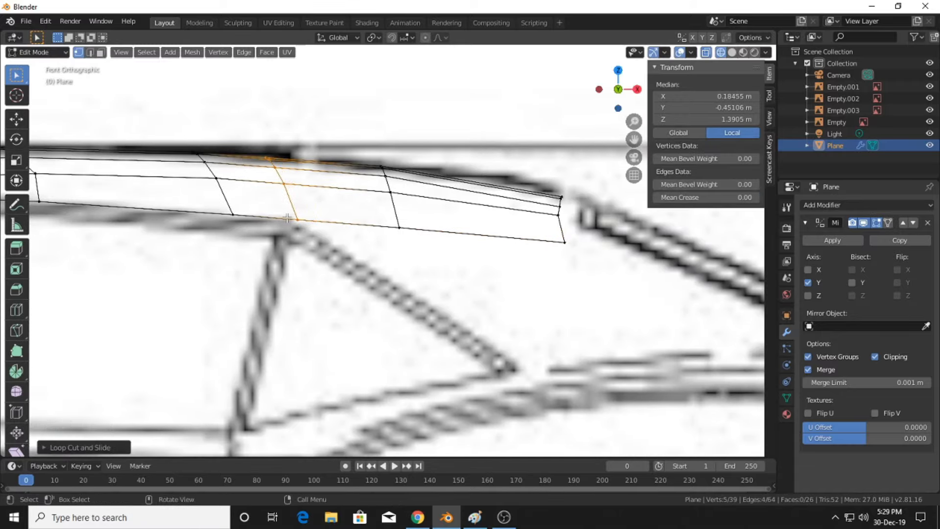
# Extrude the last three vertices of the roof side edge down and rearward along the side window to the base of the rear pillar
pyautogui.moveTo(574, 266); pyautogui.dragTo(566, 263)
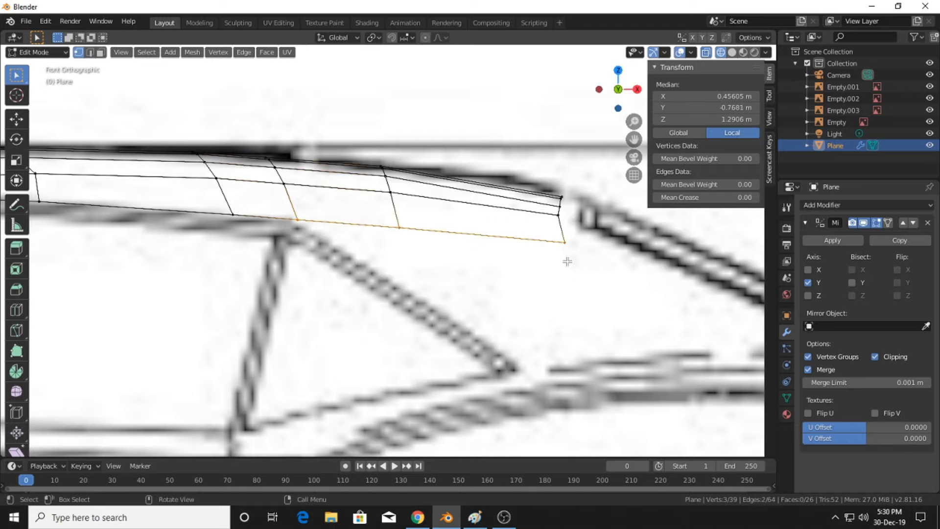
pyautogui.scroll(-1, 566, 263)
pyautogui.keyDown('shift'); pyautogui.moveTo(567, 262); pyautogui.dragTo(501, 255, button='middle'); pyautogui.keyUp('shift')
pyautogui.press('e')
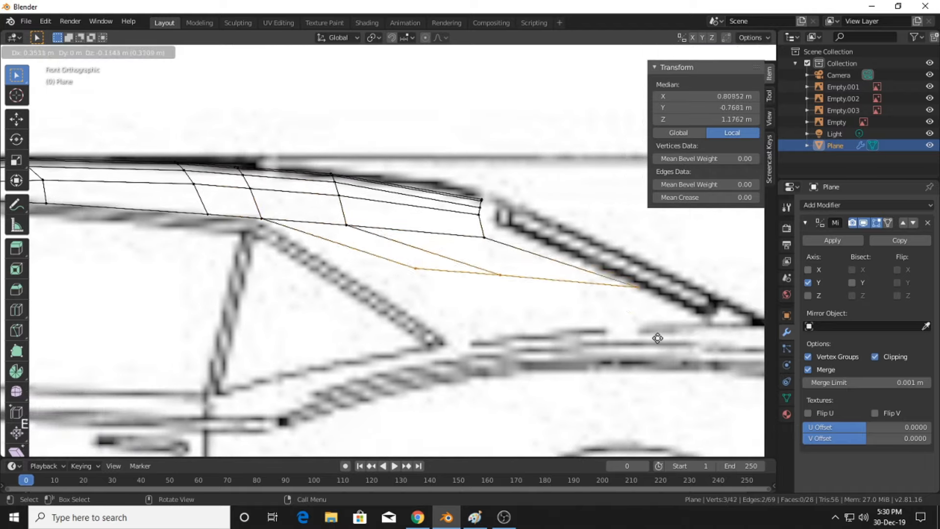
pyautogui.click(680, 371)
# Move the pillar base's middle vertex to about X 0.831, Z 1.043 m and its rear vertex to about X 1.238, Z 1.074 m
pyautogui.click(555, 362)
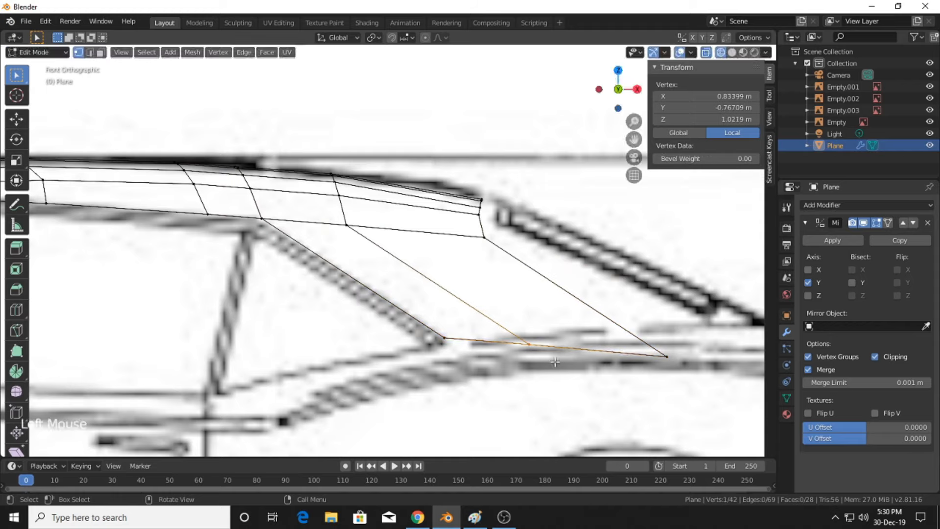
pyautogui.press('g')
pyautogui.click(552, 355)
pyautogui.click(662, 352)
pyautogui.press('g')
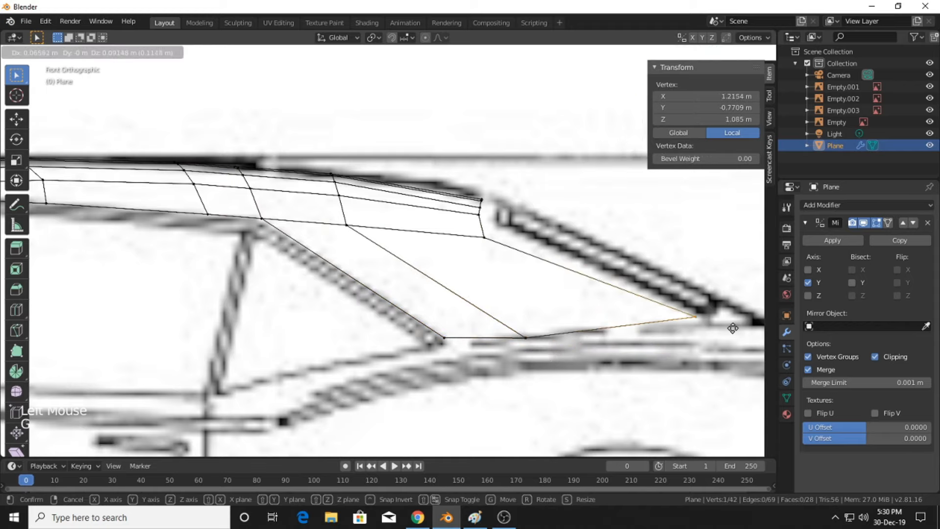
pyautogui.click(737, 334)
pyautogui.click(523, 337)
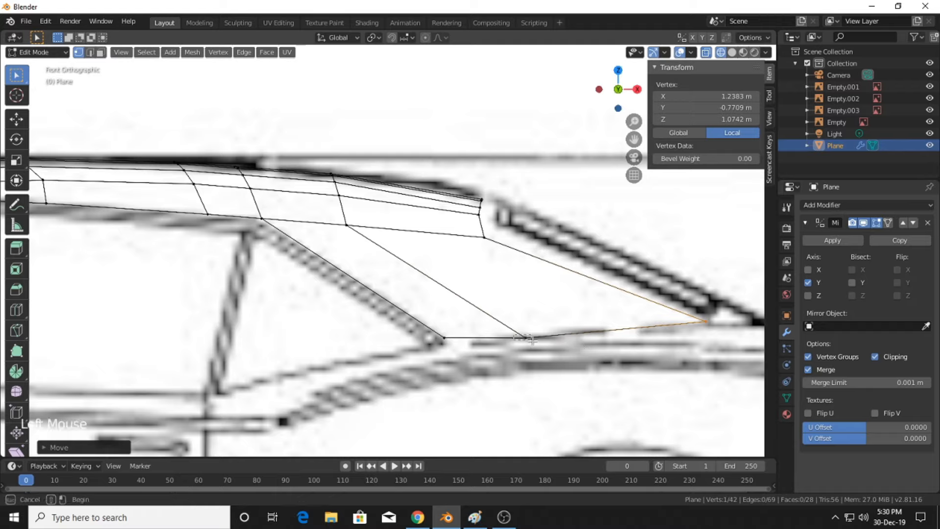
pyautogui.press('g')
pyautogui.click(518, 262)
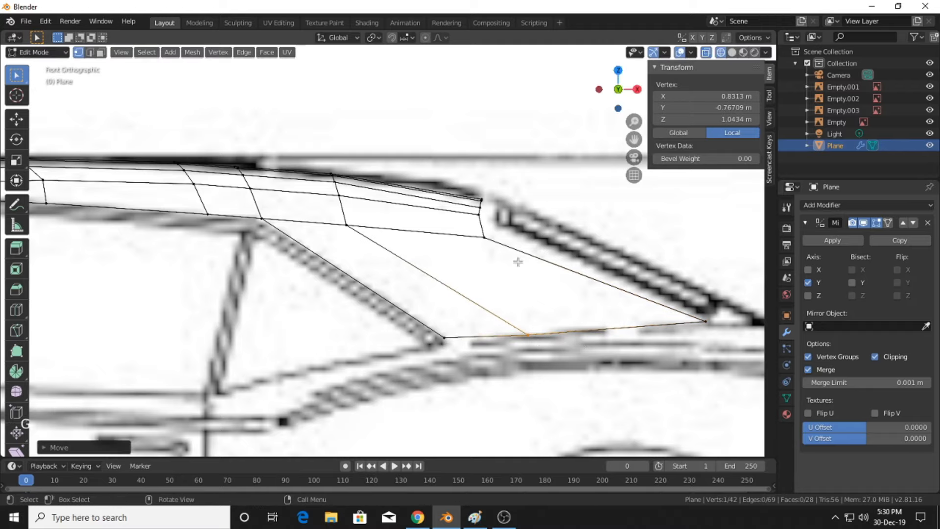
# Move the roof's two outermost rear vertices to the rear window's upper end, at about X 0.771, Z 1.289 m and X 0.748, Z 1.316 m
pyautogui.click(483, 237)
pyautogui.press('g')
pyautogui.click(512, 234)
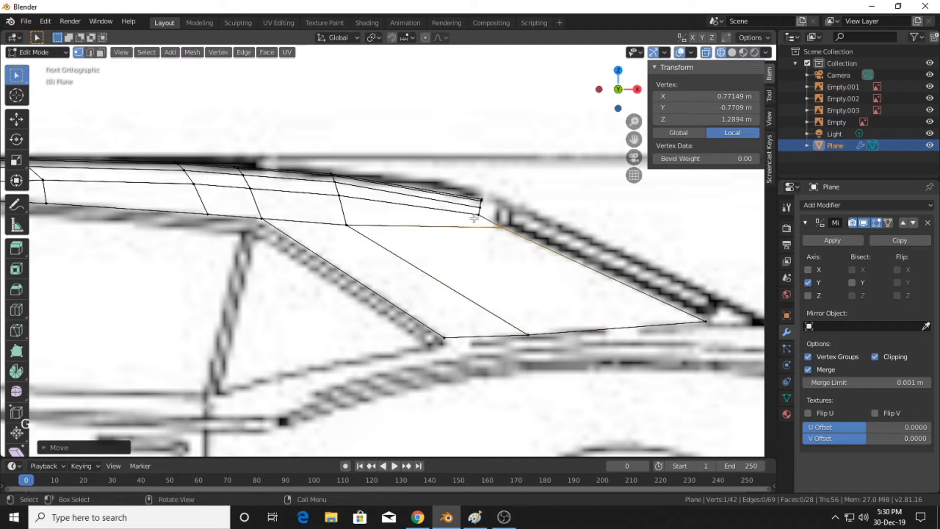
pyautogui.click(474, 219)
pyautogui.press('g')
pyautogui.click(486, 216)
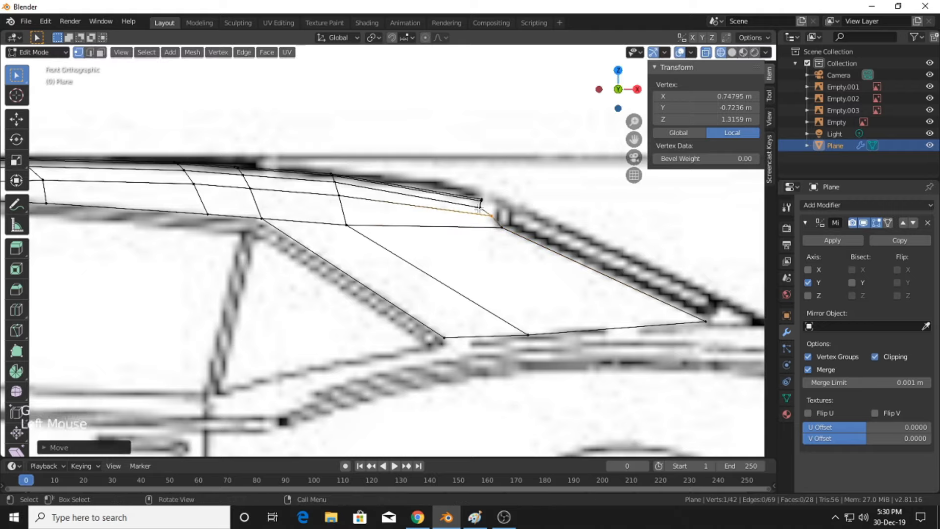
# Shift the remaining rear roof edge vertices rearward to X about 0.746 m, with the third at Z 1.33 m and the innermost two around Z 1.352 m
pyautogui.press('g')
pyautogui.click(488, 206)
pyautogui.press('b')
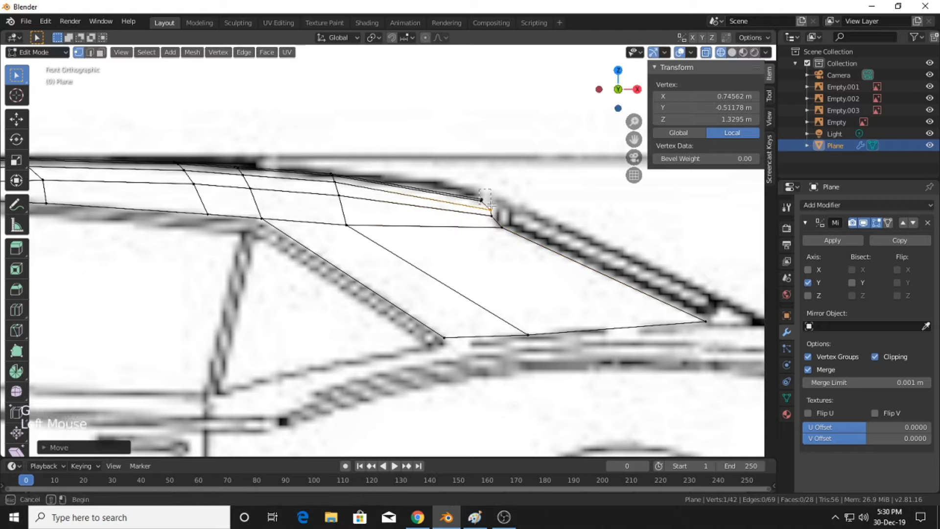
pyautogui.moveTo(480, 190); pyautogui.dragTo(492, 206)
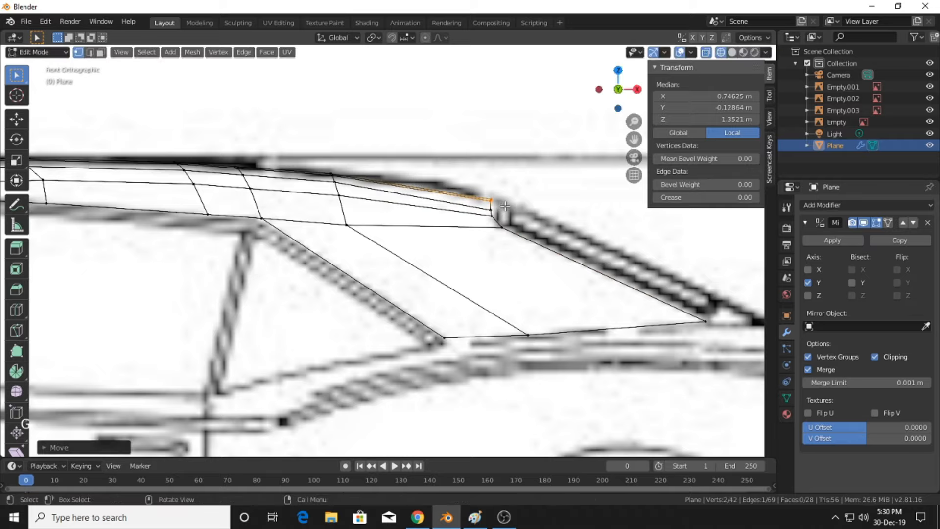
# In the right orthographic view, move the three pillar base vertices outward to a median of about Y -0.915, Z 1.025 m
pyautogui.scroll(-4, 573, 242)
pyautogui.moveTo(572, 242); pyautogui.dragTo(692, 251, button='middle')
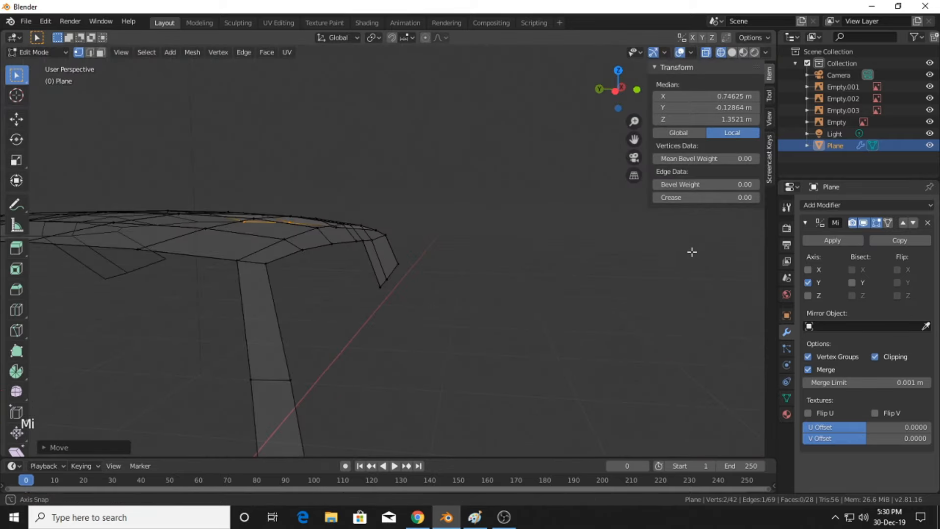
pyautogui.click(637, 90)
pyautogui.click(637, 92)
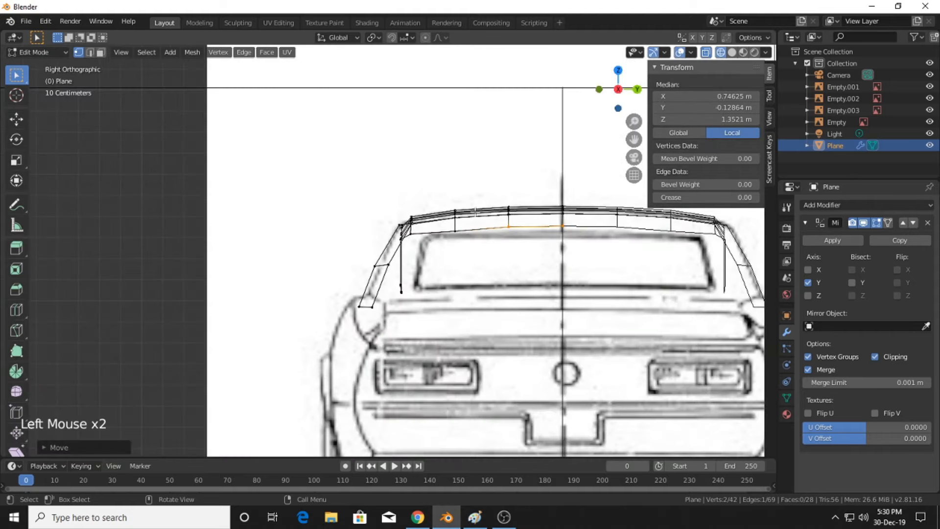
pyautogui.scroll(3, 420, 274)
pyautogui.scroll(-2, 420, 274)
pyautogui.scroll(3, 419, 313)
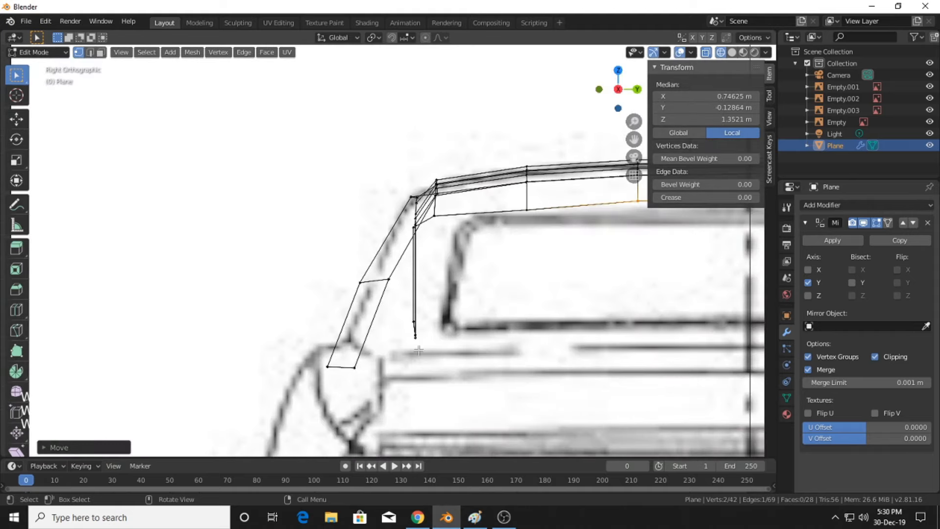
pyautogui.keyDown('shift'); pyautogui.click(425, 341); pyautogui.keyUp('shift')
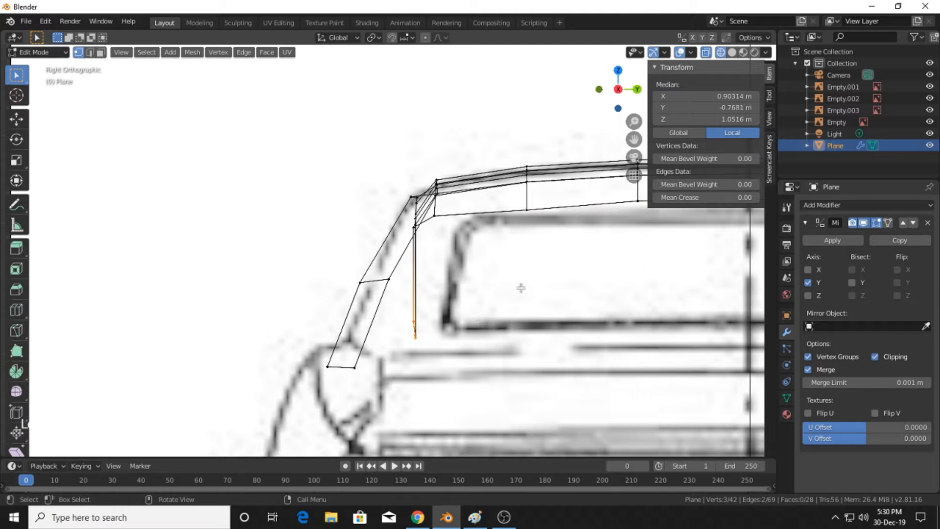
pyautogui.press('g')
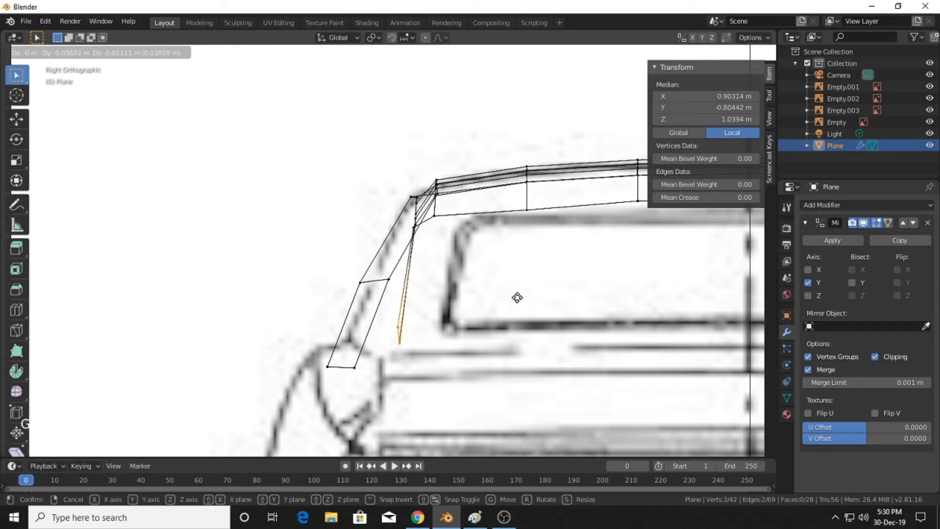
pyautogui.click(479, 302)
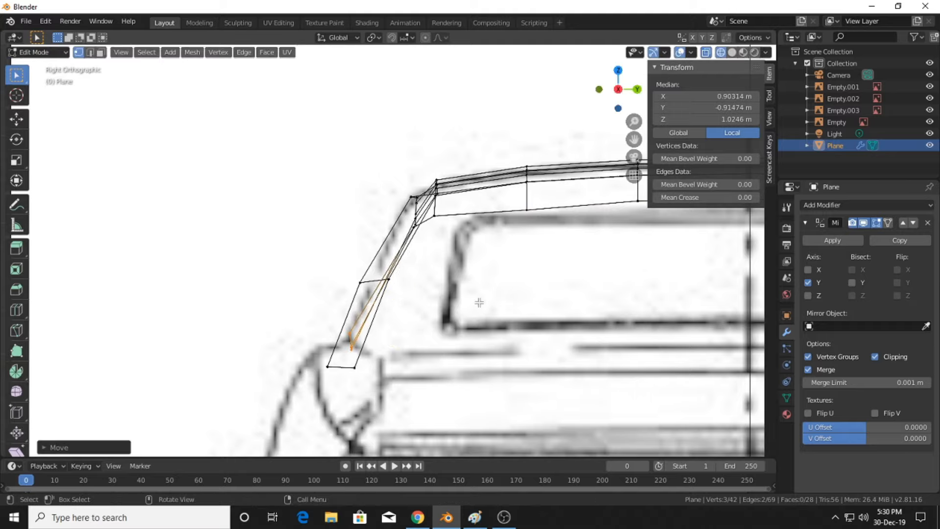
# In the top orthographic view, move the pillar base's rear vertex inward onto the body curve near the rear window's outer lower corner
pyautogui.moveTo(430, 313); pyautogui.dragTo(486, 325, button='middle')
pyautogui.scroll(-3, 494, 315)
pyautogui.scroll(2, 487, 323)
pyautogui.scroll(-1, 491, 336)
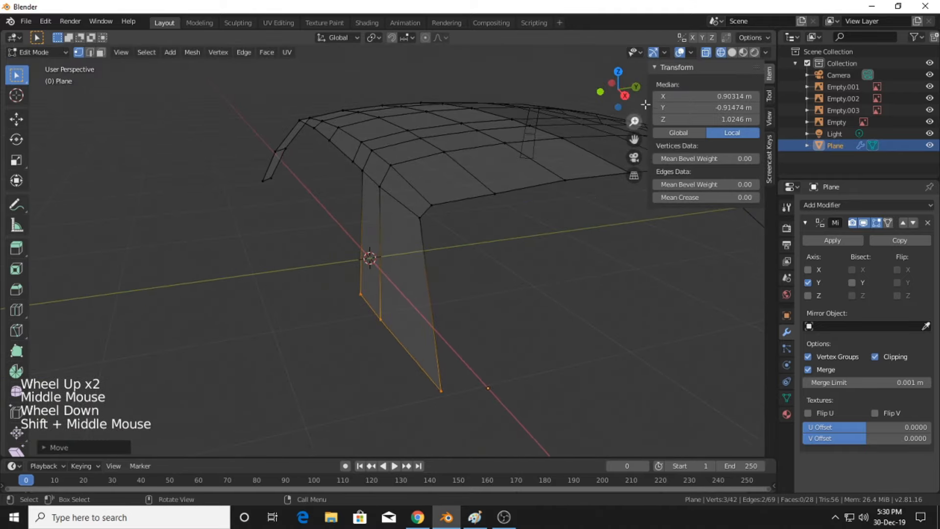
pyautogui.click(621, 73)
pyautogui.keyDown('shift'); pyautogui.moveTo(610, 285); pyautogui.dragTo(539, 282, button='middle'); pyautogui.keyUp('shift')
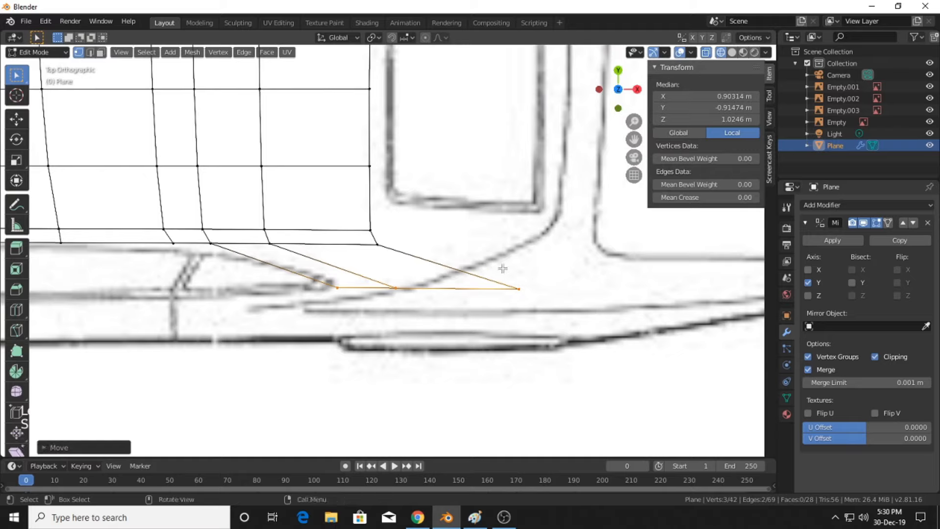
pyautogui.moveTo(503, 268); pyautogui.dragTo(553, 305)
pyautogui.press('g')
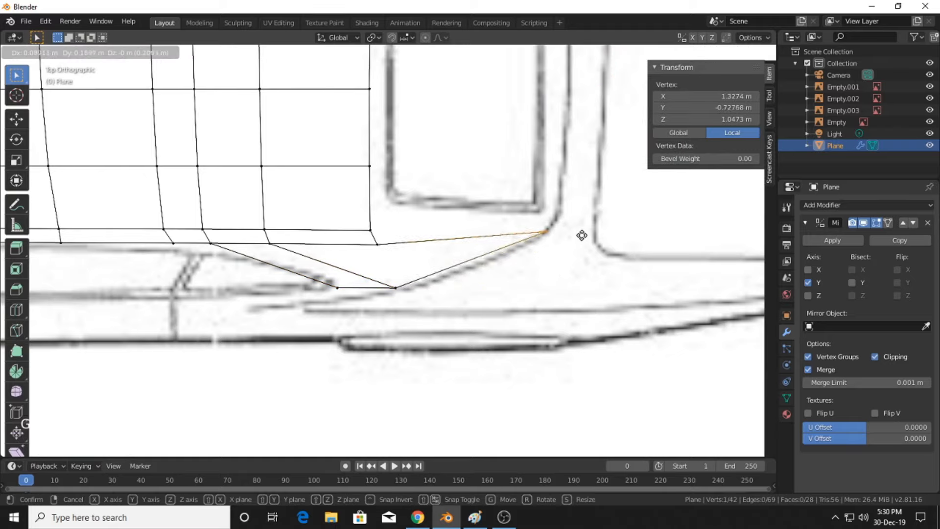
pyautogui.click(586, 230)
# Move the roof's two outermost rear vertices inward and rearward to wrap around the rear window's upper corner in the blueprint
pyautogui.click(387, 249)
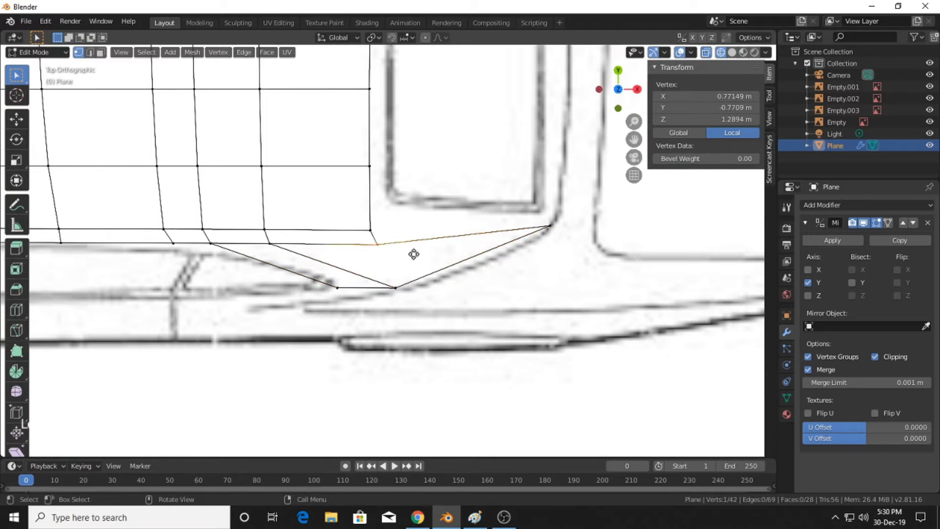
pyautogui.press('g')
pyautogui.click(438, 221)
pyautogui.click(370, 228)
pyautogui.press('g')
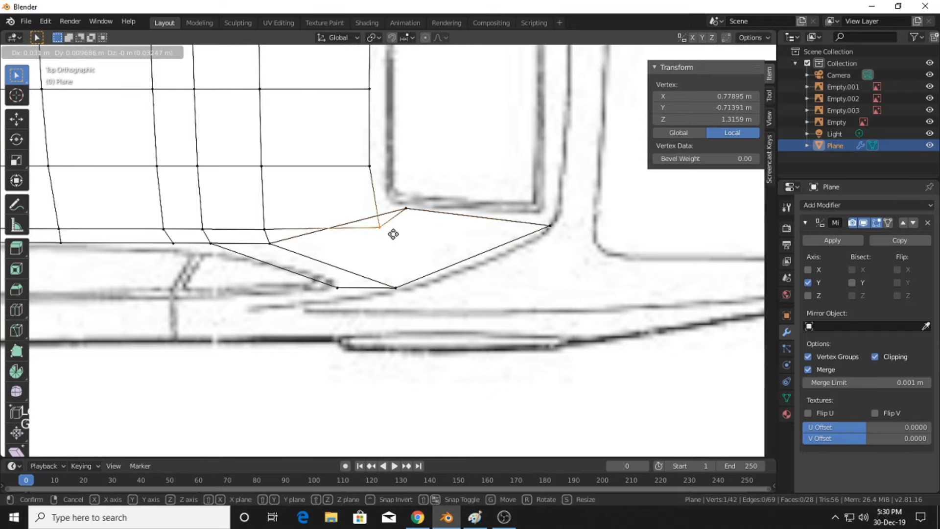
pyautogui.click(393, 206)
# Align the next two rear roof edge vertices with the rear window's front edge, placing the inner one at about X 0.792, Y -0.248 m
pyautogui.click(370, 165)
pyautogui.press('g')
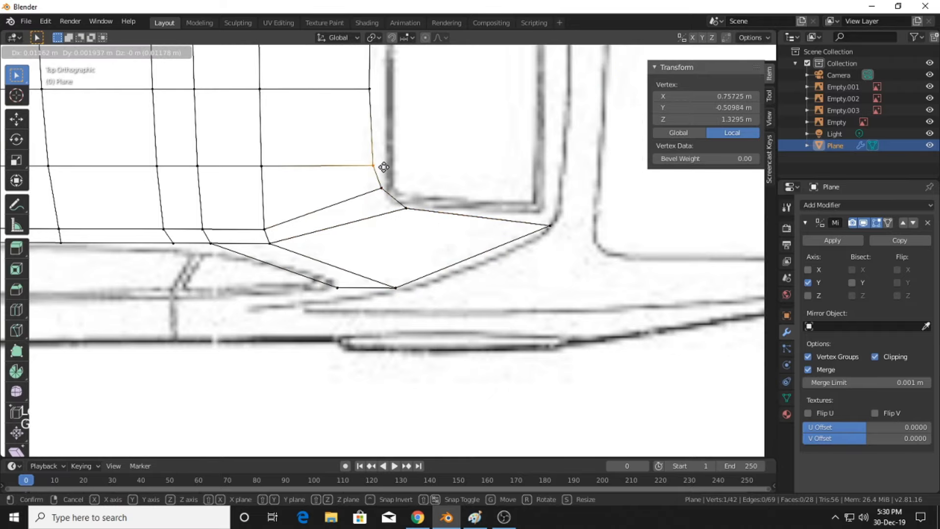
pyautogui.click(380, 133)
pyautogui.moveTo(371, 97); pyautogui.dragTo(381, 102)
pyautogui.press('g')
pyautogui.click(395, 100)
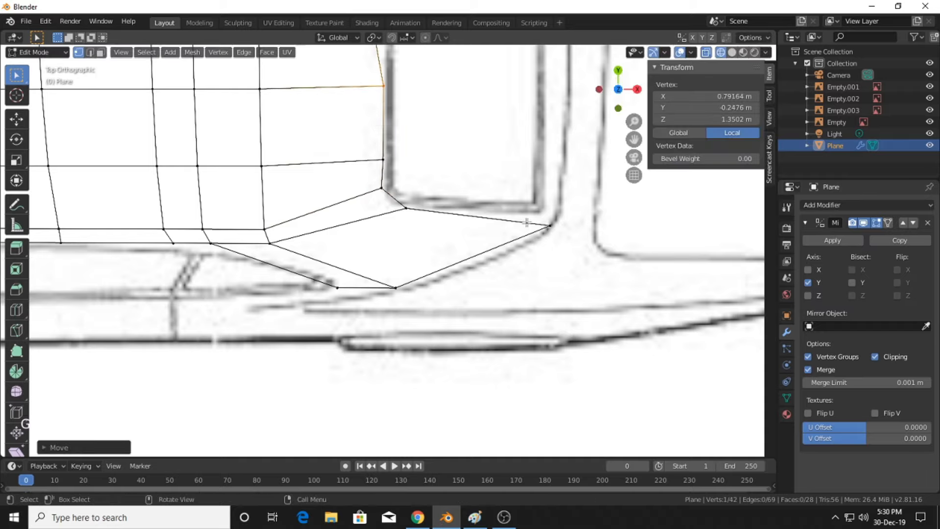
# Move the pillar base's rear vertex to about X 1.355, Y -0.664 m, beside the rear window's lower corner
pyautogui.click(548, 224)
pyautogui.press('g')
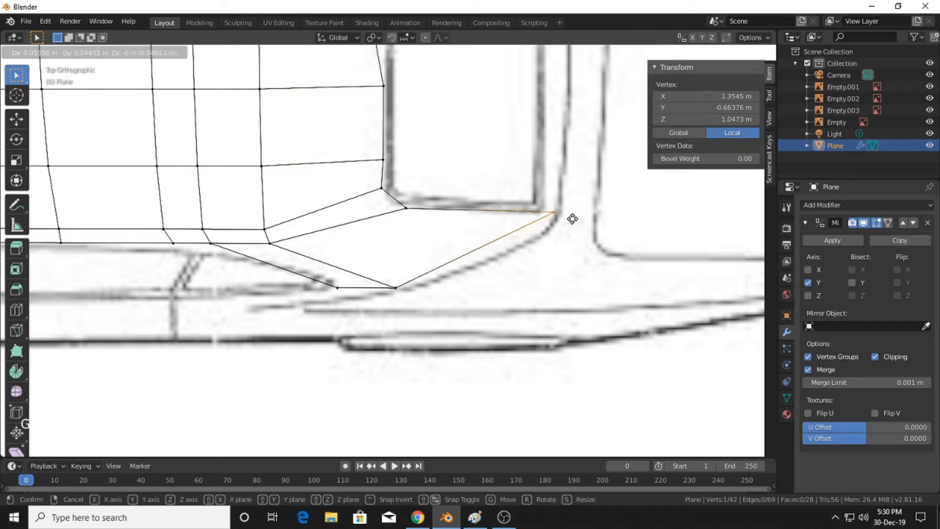
pyautogui.click(572, 219)
# Add a centred loop cut through the rear pillar and roof, and move its pillar base vertex to about X 1.145, Y -0.809 m
pyautogui.hotkey('ctrl', 'r')
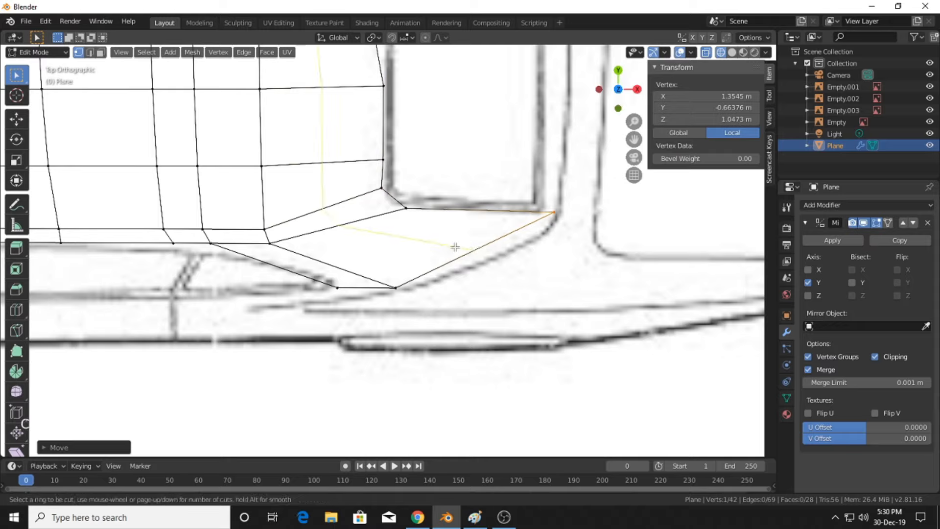
pyautogui.click(455, 247)
pyautogui.rightClick(455, 248)
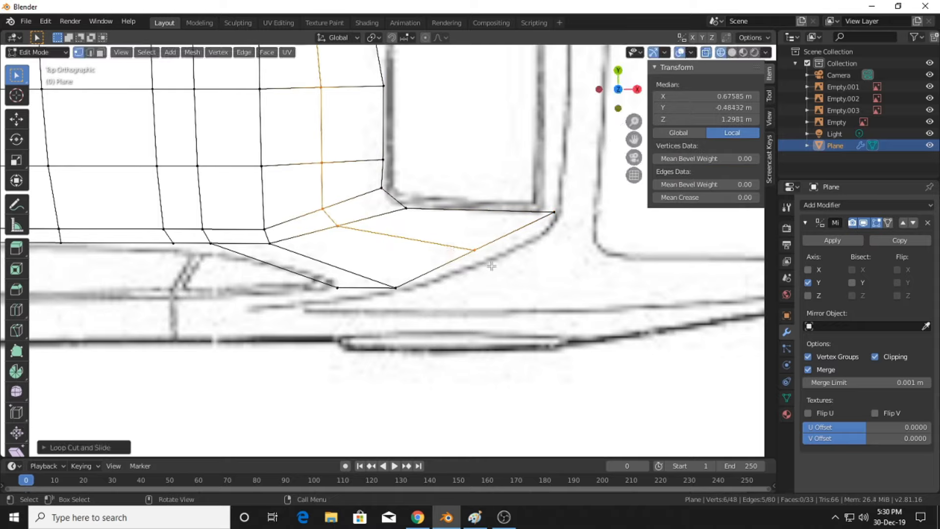
pyautogui.moveTo(471, 252); pyautogui.dragTo(516, 274)
# In the right orthographic view, move the pillar base's rear vertex onto the rear window's lower corner, at about Y -0.682, Z 1.064 m
pyautogui.scroll(-1, 515, 307)
pyautogui.scroll(-3, 515, 307)
pyautogui.moveTo(515, 306); pyautogui.dragTo(376, 206, button='middle')
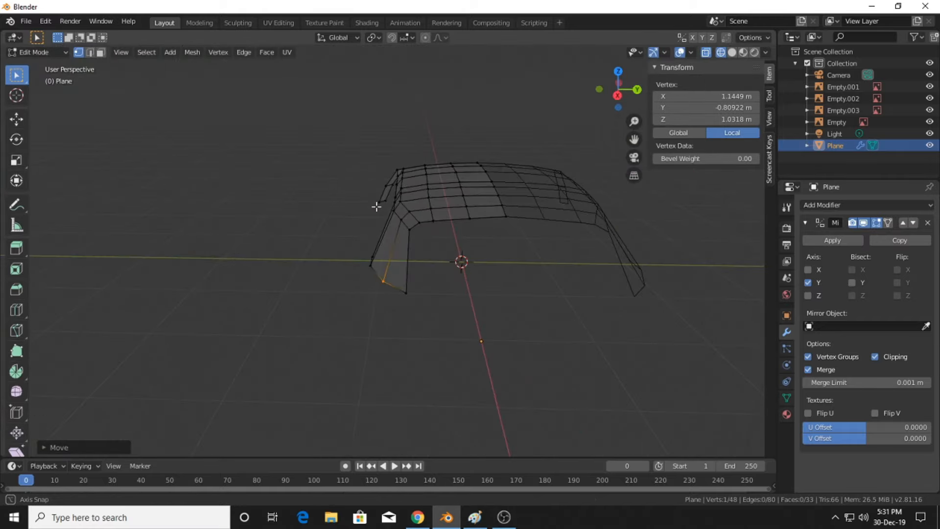
pyautogui.click(617, 96)
pyautogui.scroll(3, 479, 251)
pyautogui.keyDown('shift'); pyautogui.scroll(1, 479, 251); pyautogui.keyUp('shift')
pyautogui.keyDown('shift'); pyautogui.moveTo(479, 251); pyautogui.dragTo(568, 258, button='middle'); pyautogui.keyUp('shift')
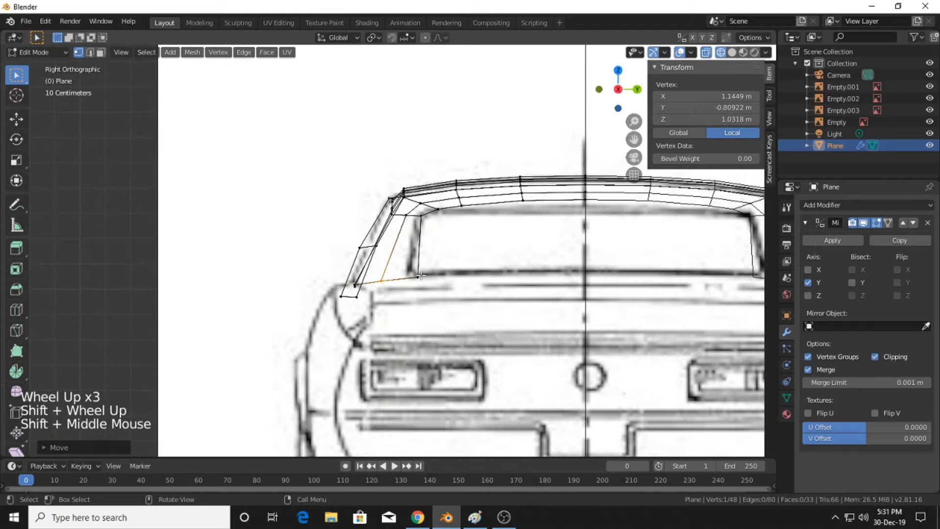
pyautogui.click(436, 284)
pyautogui.moveTo(435, 284); pyautogui.dragTo(430, 277)
# In the top view, move the roof's rear centre vertex to about X 0.788, Y 0 m, on the rear window's front edge
pyautogui.scroll(-3, 431, 277)
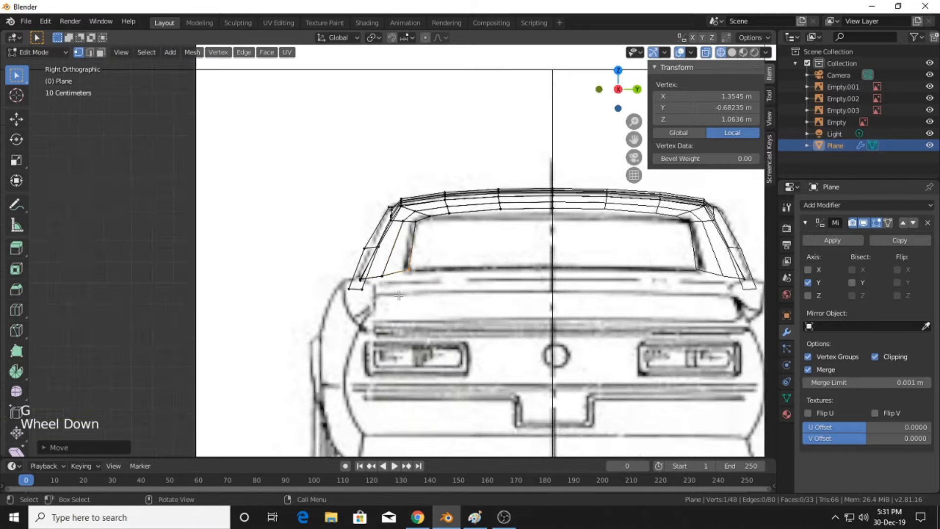
pyautogui.moveTo(431, 277); pyautogui.dragTo(438, 327, button='middle')
pyautogui.scroll(3, 484, 331)
pyautogui.scroll(-4, 484, 330)
pyautogui.click(582, 193)
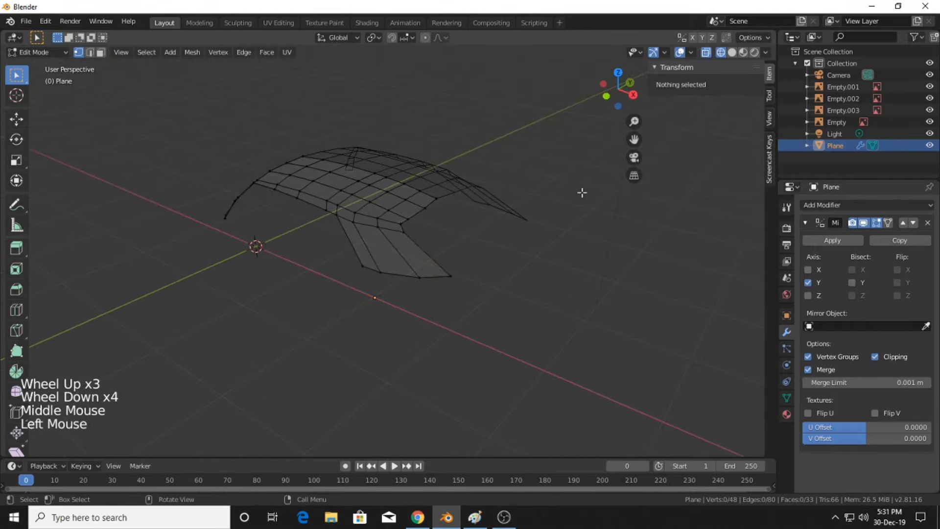
pyautogui.click(616, 74)
pyautogui.keyDown('shift'); pyautogui.moveTo(508, 230); pyautogui.dragTo(445, 312, button='middle'); pyautogui.keyUp('shift')
pyautogui.scroll(1, 430, 290)
pyautogui.keyDown('shift'); pyautogui.scroll(1, 431, 289); pyautogui.keyUp('shift')
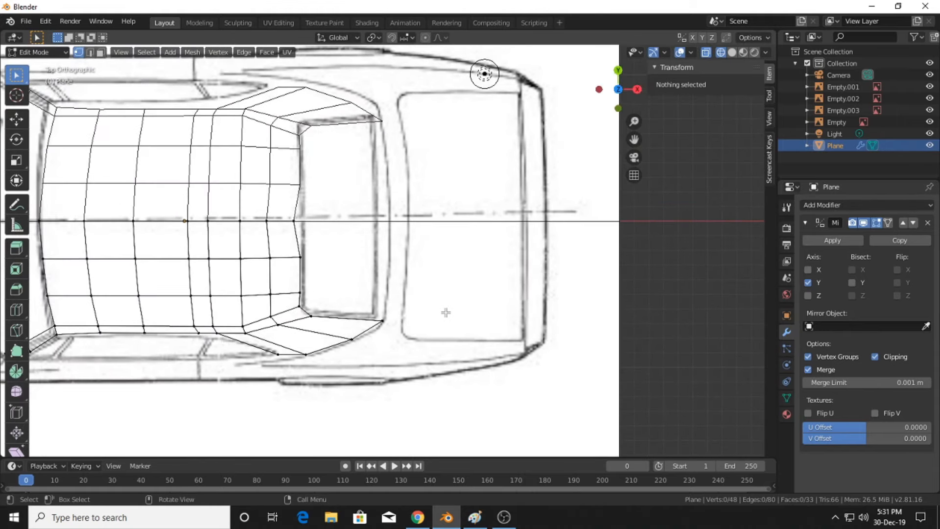
pyautogui.click(300, 223)
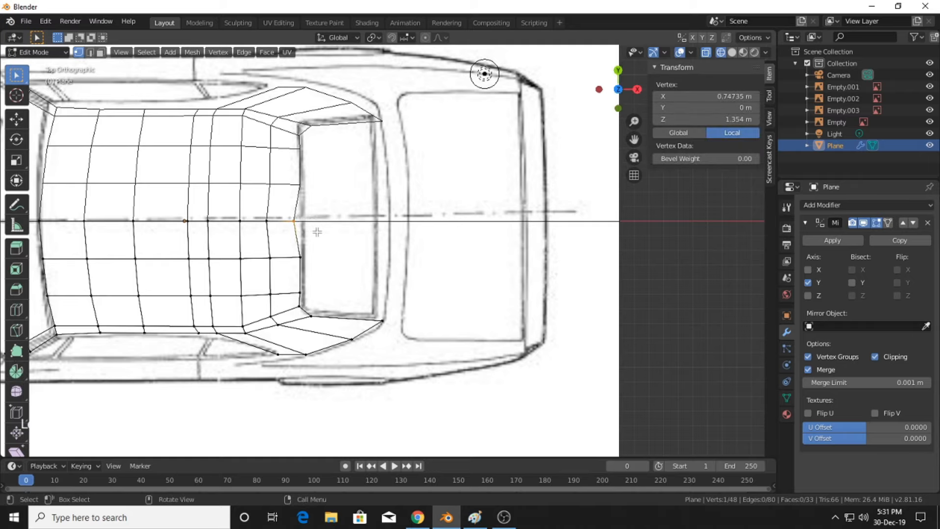
pyautogui.press('g')
pyautogui.click(362, 236)
# Examine how the roof mesh and pillars fit the car's side blueprint in the front orthographic view
pyautogui.scroll(-4, 405, 240)
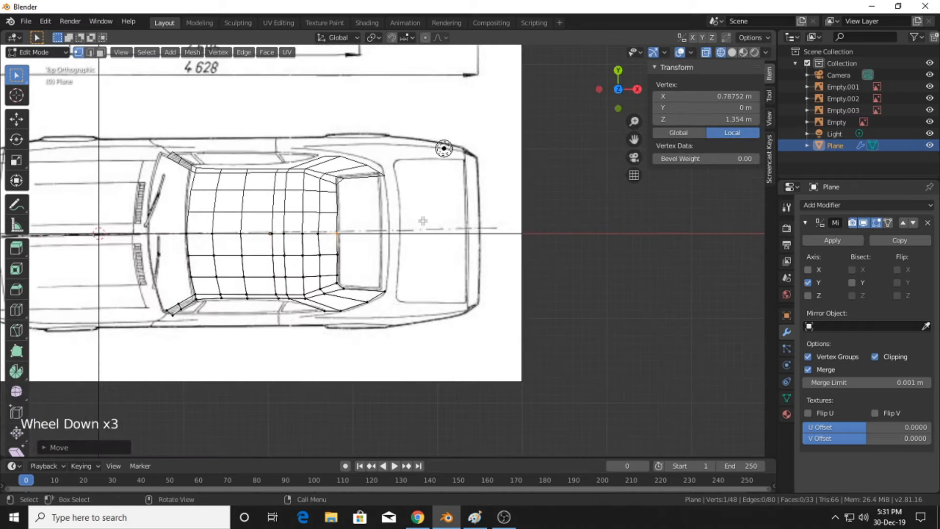
pyautogui.keyDown('shift'); pyautogui.moveTo(396, 209); pyautogui.dragTo(364, 248, button='middle'); pyautogui.keyUp('shift')
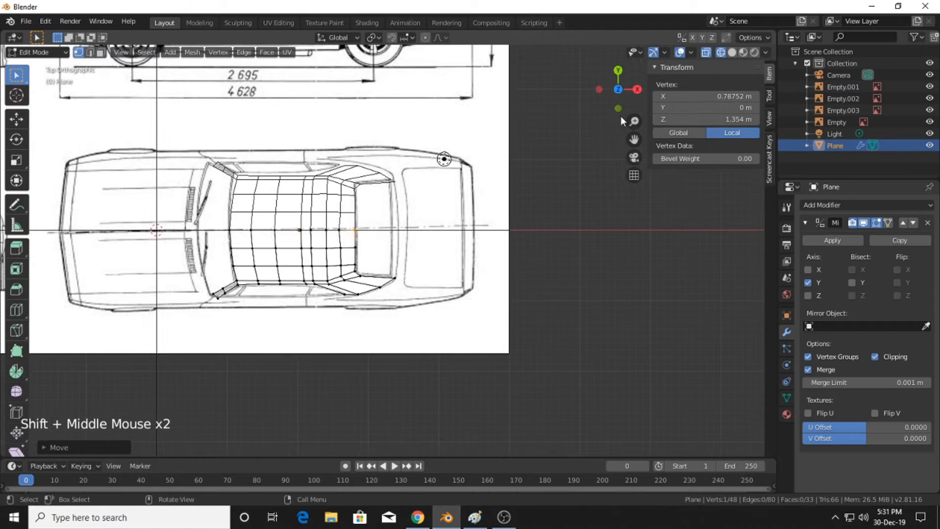
pyautogui.click(619, 108)
pyautogui.press('Tab')
pyautogui.scroll(1, 562, 274)
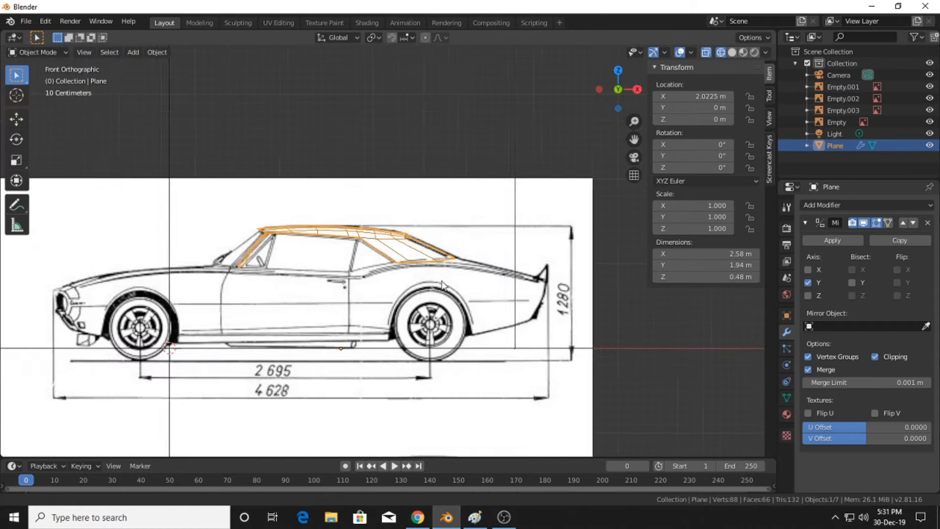
pyautogui.scroll(4, 413, 296)
pyautogui.scroll(2, 417, 309)
pyautogui.keyDown('shift'); pyautogui.moveTo(471, 314); pyautogui.dragTo(543, 299, button='middle'); pyautogui.keyUp('shift')
pyautogui.scroll(-3, 432, 293)
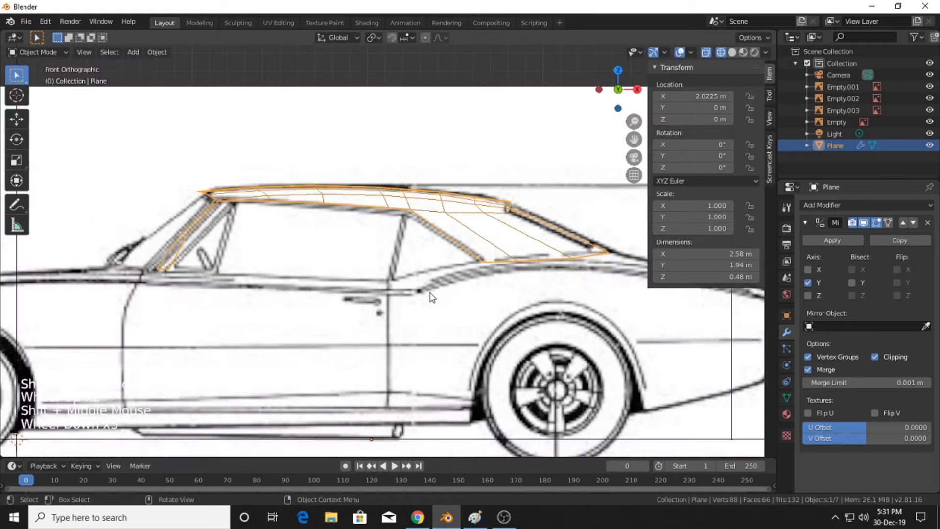
pyautogui.scroll(2, 347, 313)
pyautogui.moveTo(317, 307)
pyautogui.keyDown('shift'); pyautogui.mouseDown(button='middle')
pyautogui.moveTo(373, 322)
pyautogui.moveTo(307, 323)
pyautogui.moveTo(307, 314)
pyautogui.mouseUp(button='middle'); pyautogui.keyUp('shift')
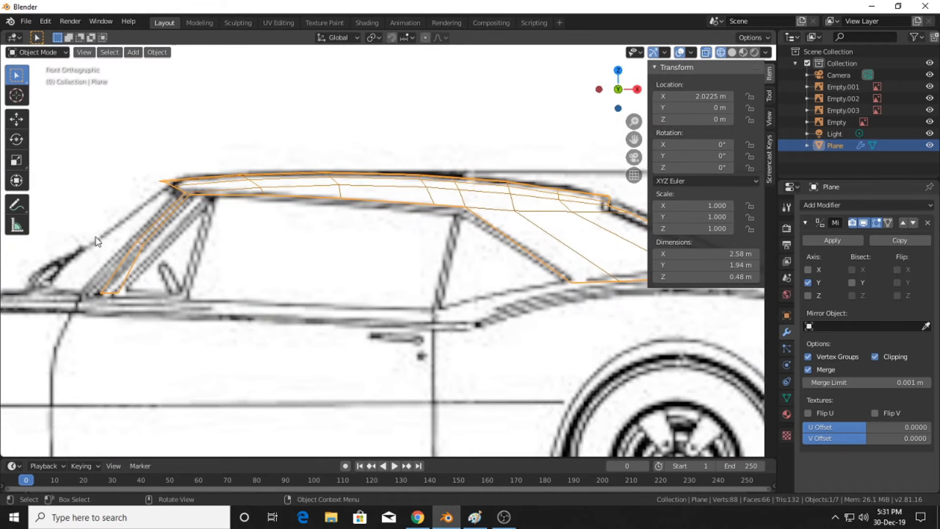
# Reopen the roof mesh for editing and connect the windshield pillar's rear base vertex to the rear pillar's front base vertex with an edge
pyautogui.click(164, 296)
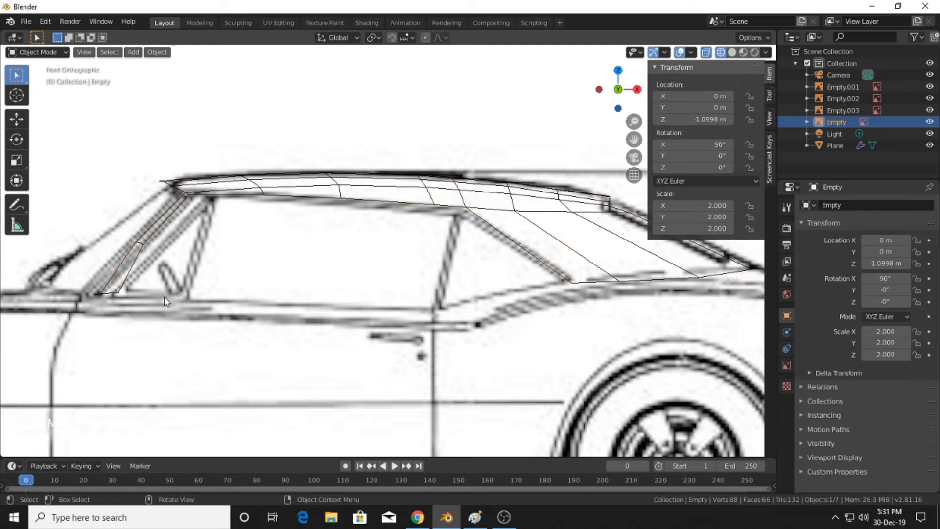
pyautogui.click(120, 294)
pyautogui.press('Tab')
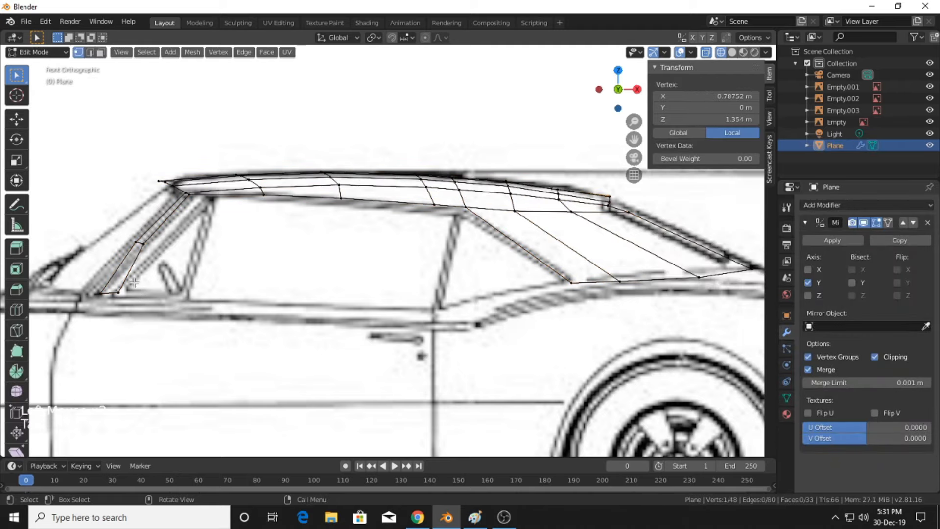
pyautogui.click(120, 297)
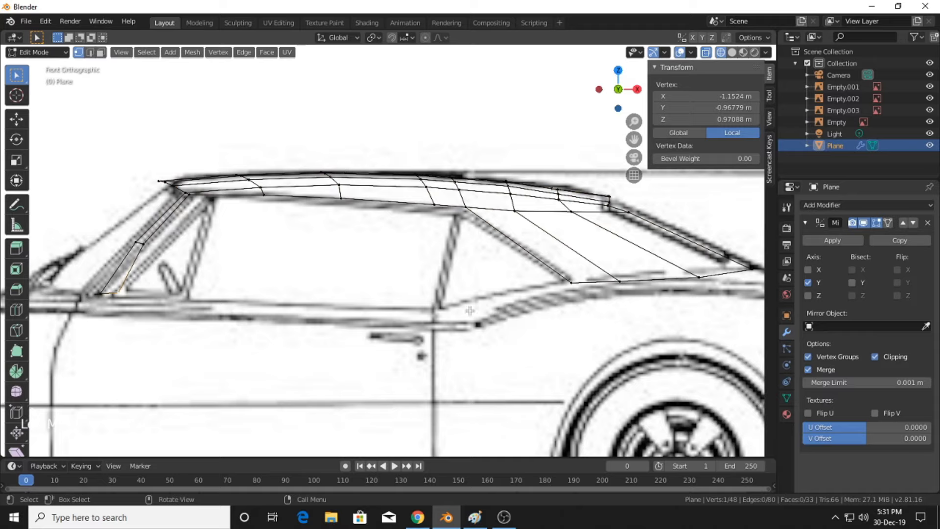
pyautogui.keyDown('shift'); pyautogui.click(564, 294); pyautogui.keyUp('shift')
pyautogui.press('f')
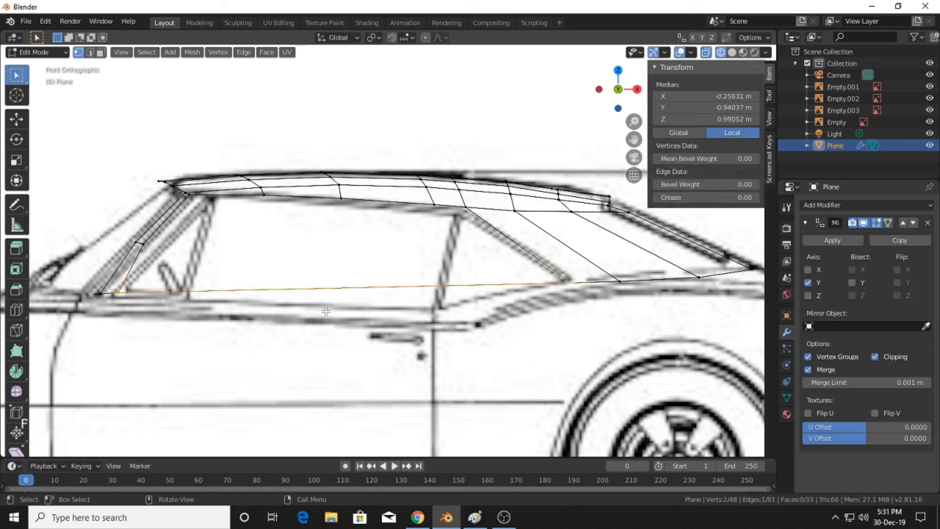
# Try a loop cut across the roof above the side window and undo it
pyautogui.hotkey('ctrl', 'r')
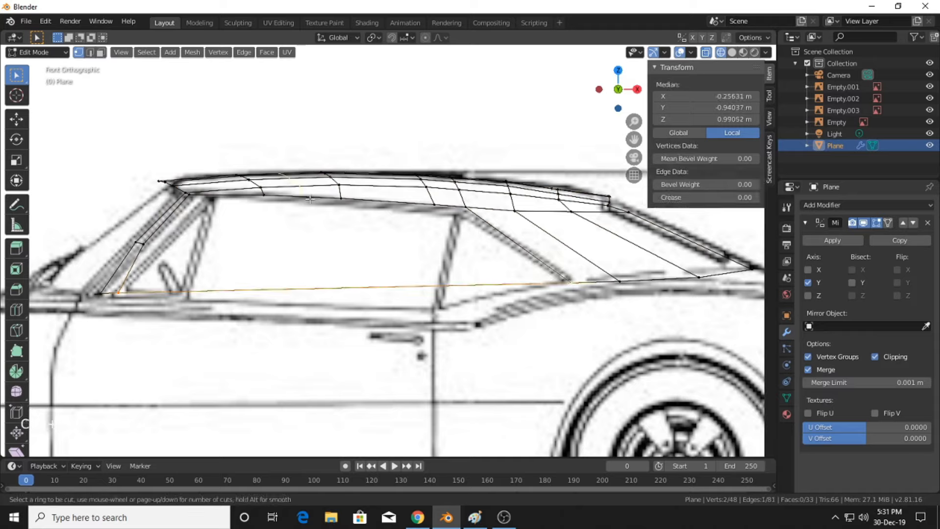
pyautogui.click(310, 199)
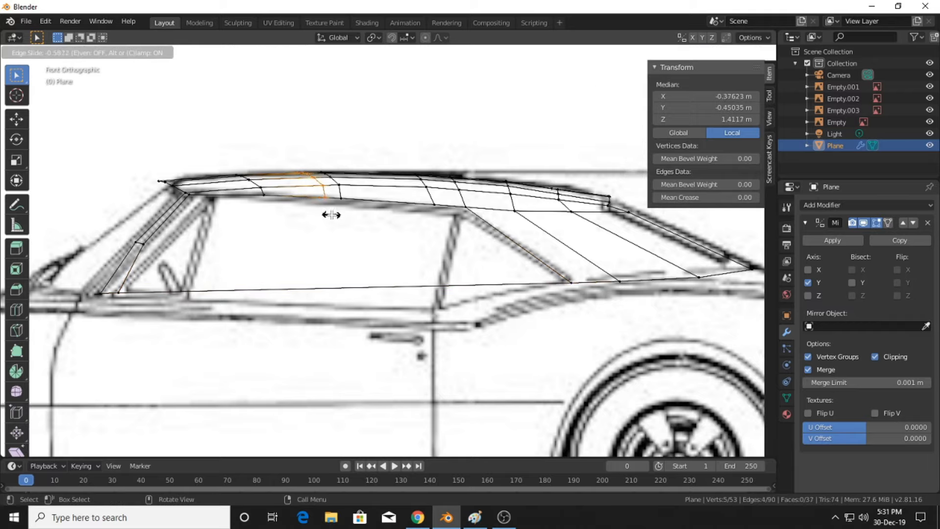
pyautogui.click(330, 215)
pyautogui.hotkey('ctrl', 'z')
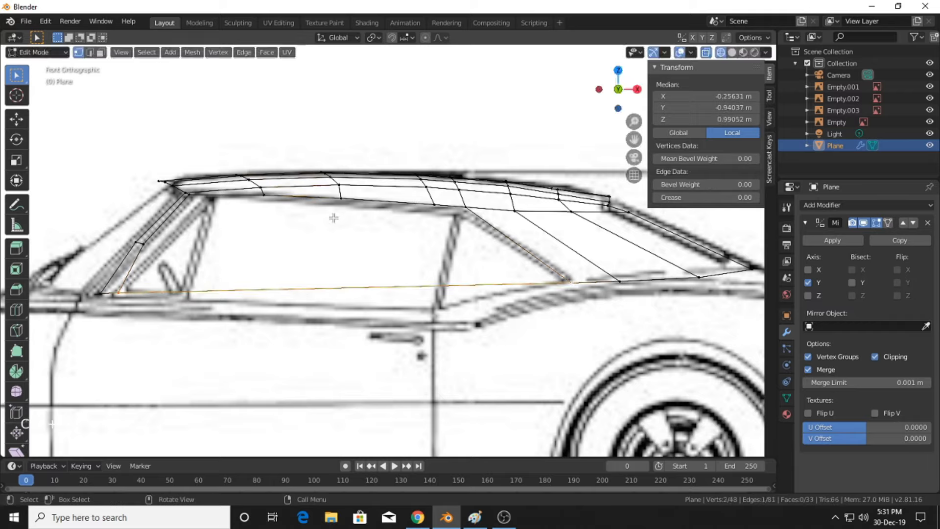
# Add a centred loop cut across the rear pillar, about halfway between the roof and the pillar base
pyautogui.click(129, 293)
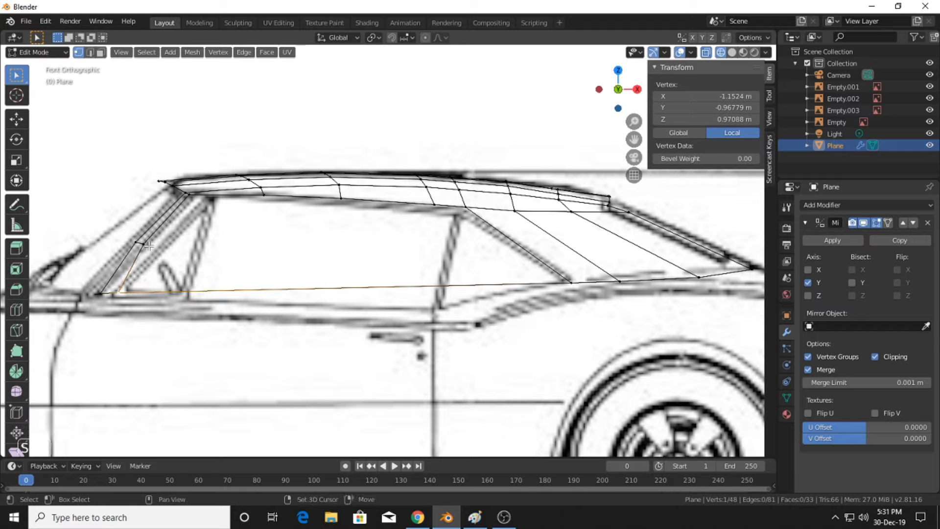
pyautogui.hotkey('ctrl', 'r')
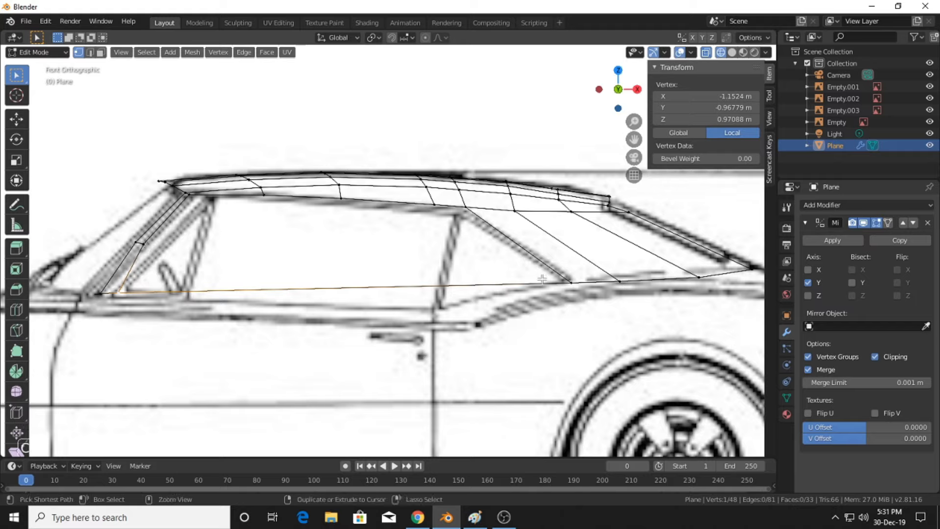
pyautogui.click(533, 253)
pyautogui.rightClick(537, 258)
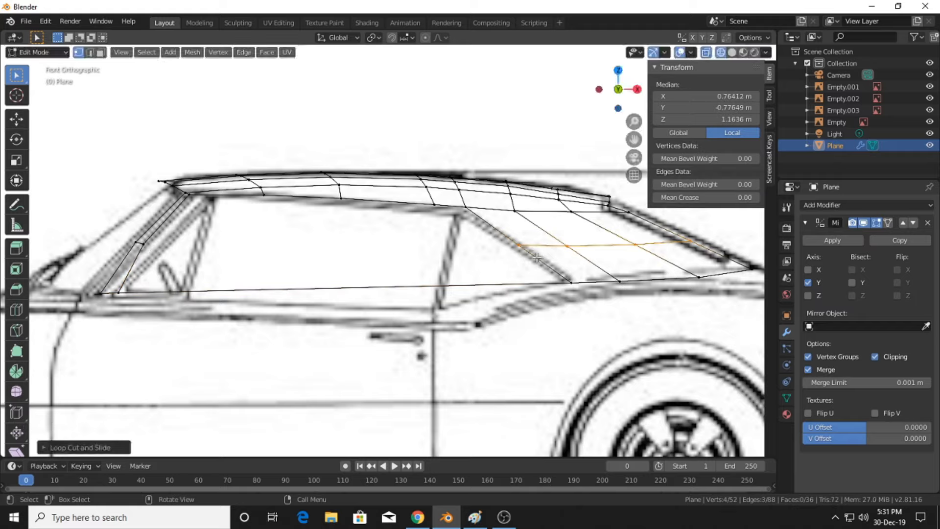
# Fill the lower side window area with a face between the middle and base vertices of the windshield and rear pillars
pyautogui.click(147, 250)
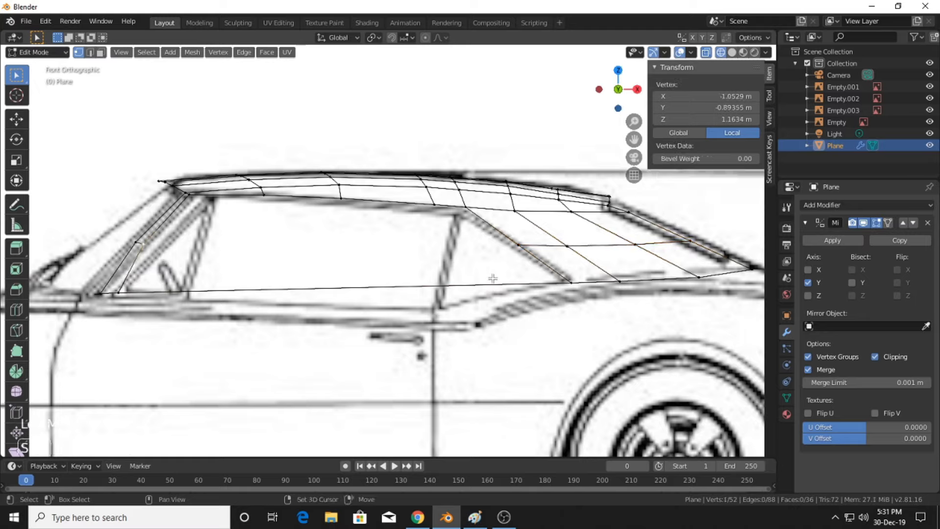
pyautogui.keyDown('shift'); pyautogui.click(524, 250); pyautogui.keyUp('shift')
pyautogui.keyDown('shift'); pyautogui.click(563, 287); pyautogui.keyUp('shift')
pyautogui.keyDown('shift'); pyautogui.click(124, 300); pyautogui.keyUp('shift')
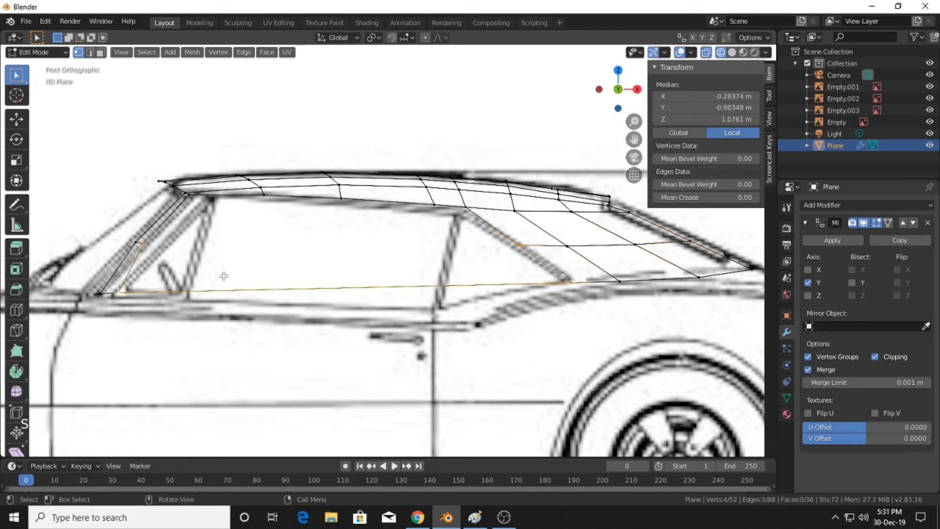
pyautogui.press('f')
pyautogui.click(150, 246)
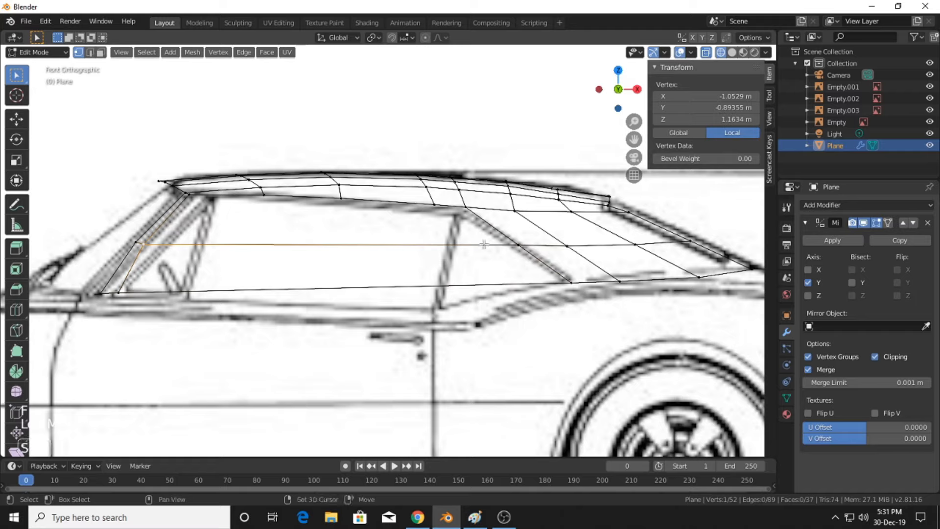
pyautogui.keyDown('shift'); pyautogui.click(513, 244); pyautogui.keyUp('shift')
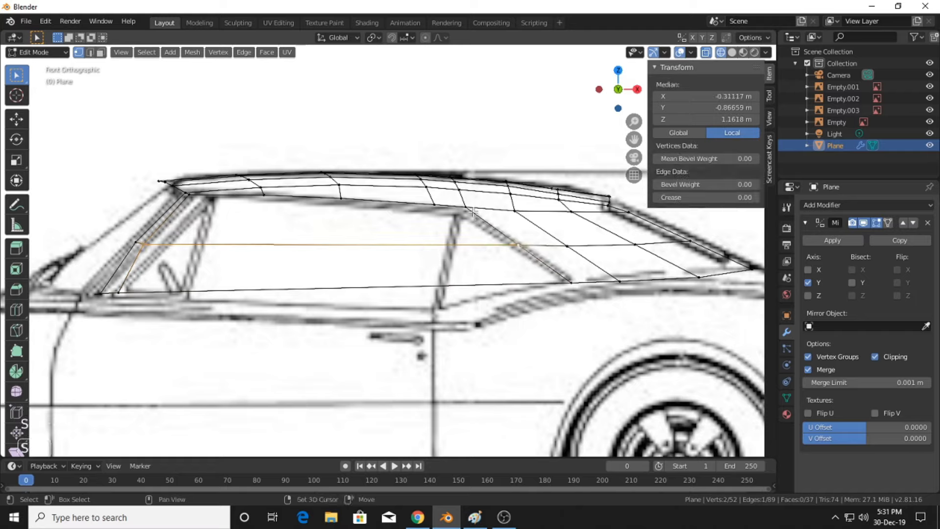
# Try a vertical loop cut through the lower side window face, slid toward the windshield pillar, and undo it
pyautogui.click(264, 265)
pyautogui.hotkey('ctrl', 'r')
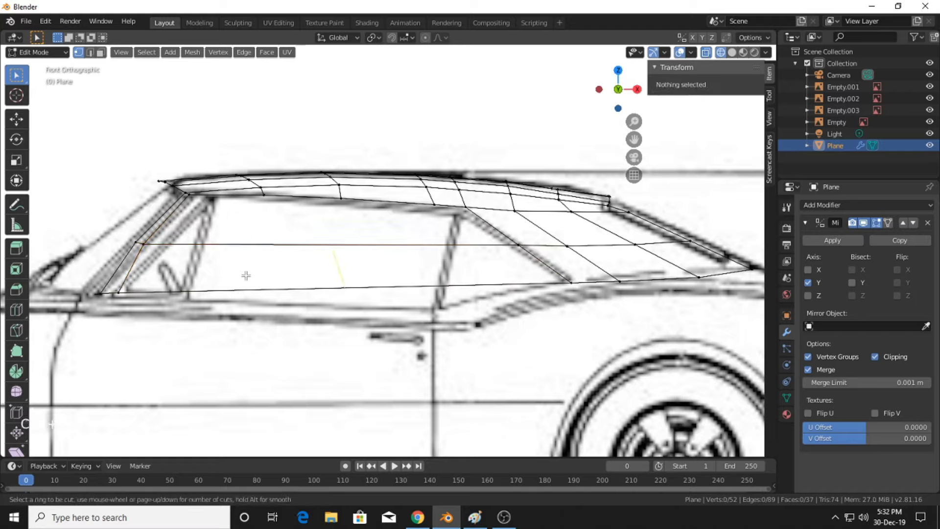
pyautogui.click(271, 243)
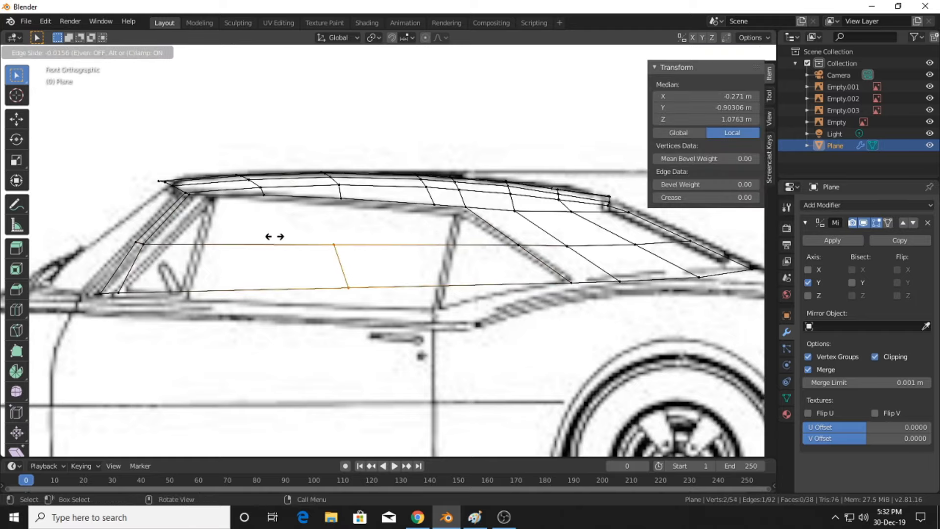
pyautogui.click(207, 237)
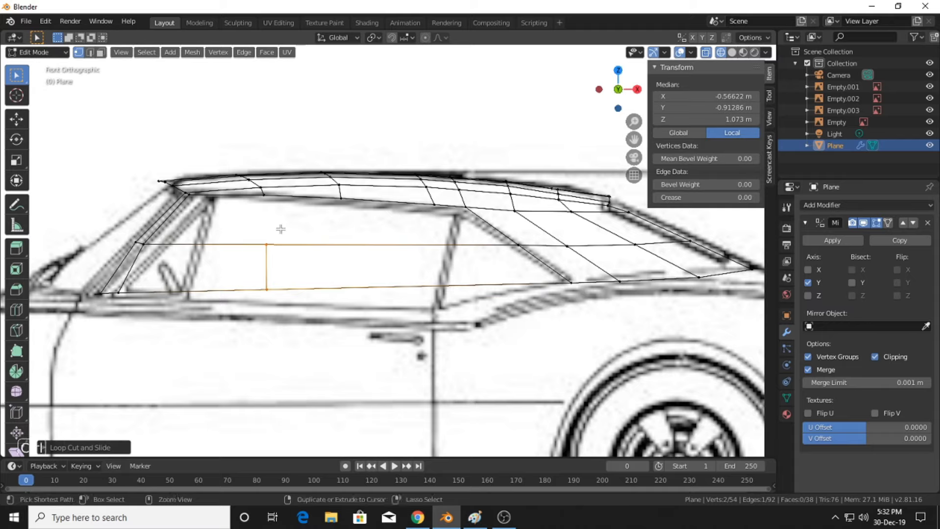
pyautogui.hotkey('ctrl', 'z')
# Fill the upper side window area with a face bounded by the roof's side edge vertices and both pillars' middle vertices
pyautogui.click(191, 198)
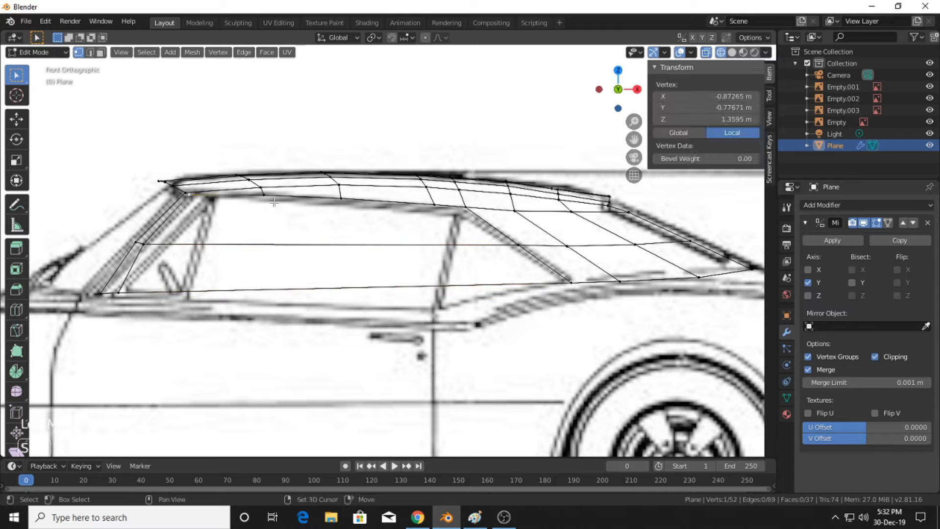
pyautogui.keyDown('shift'); pyautogui.click(275, 201); pyautogui.keyUp('shift')
pyautogui.keyDown('shift'); pyautogui.click(351, 207); pyautogui.keyUp('shift')
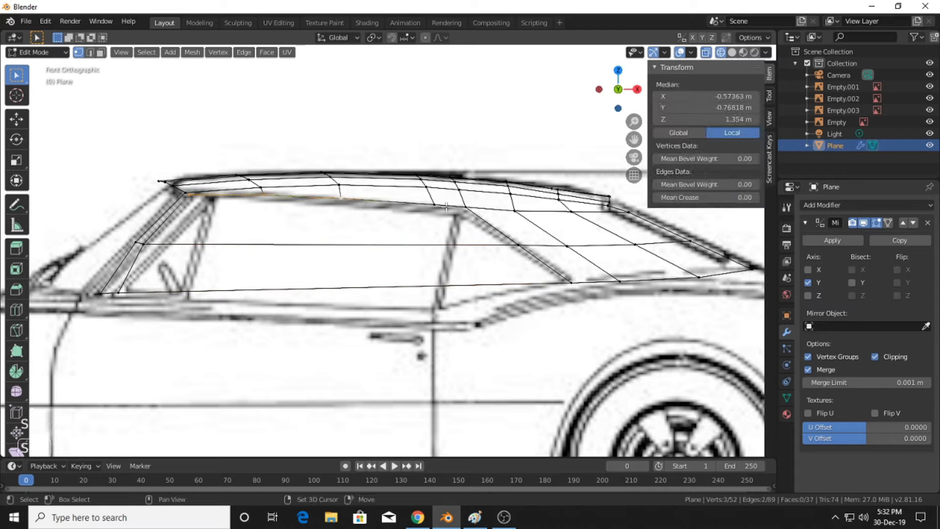
pyautogui.keyDown('shift'); pyautogui.click(518, 243); pyautogui.keyUp('shift')
pyautogui.keyDown('shift'); pyautogui.click(156, 243); pyautogui.keyUp('shift')
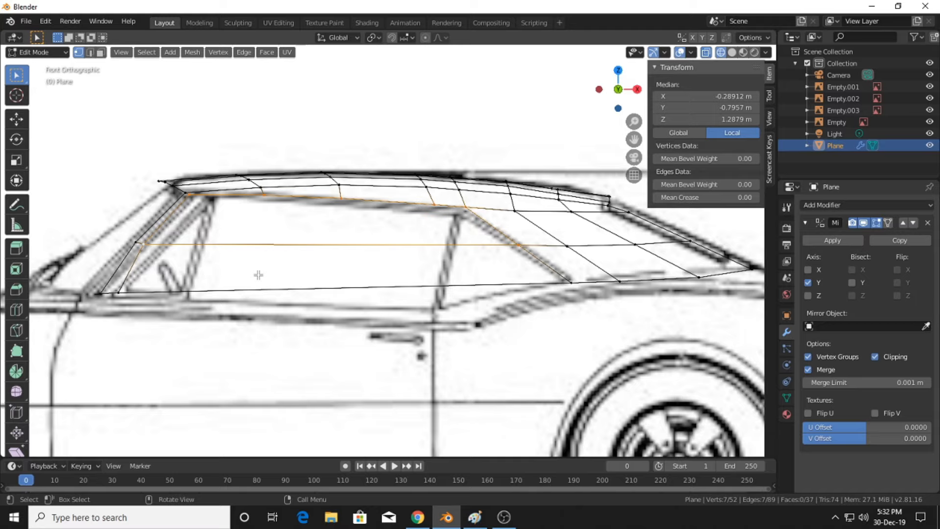
pyautogui.press('f')
# Reselect the lower side window face's corners to check it, and try another vertical loop cut there before undoing it
pyautogui.click(169, 263)
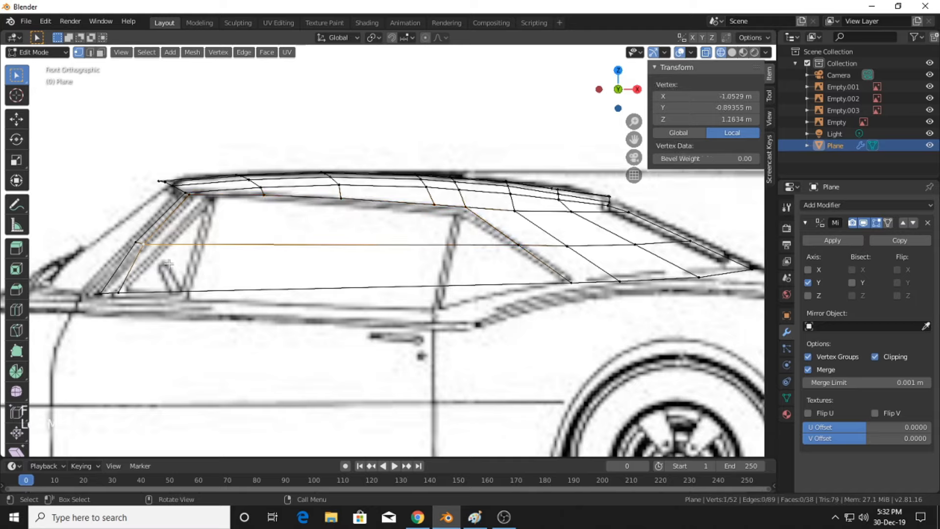
pyautogui.keyDown('shift'); pyautogui.click(120, 293); pyautogui.keyUp('shift')
pyautogui.keyDown('shift'); pyautogui.click(571, 283); pyautogui.keyUp('shift')
pyautogui.keyDown('shift'); pyautogui.click(518, 244); pyautogui.keyUp('shift')
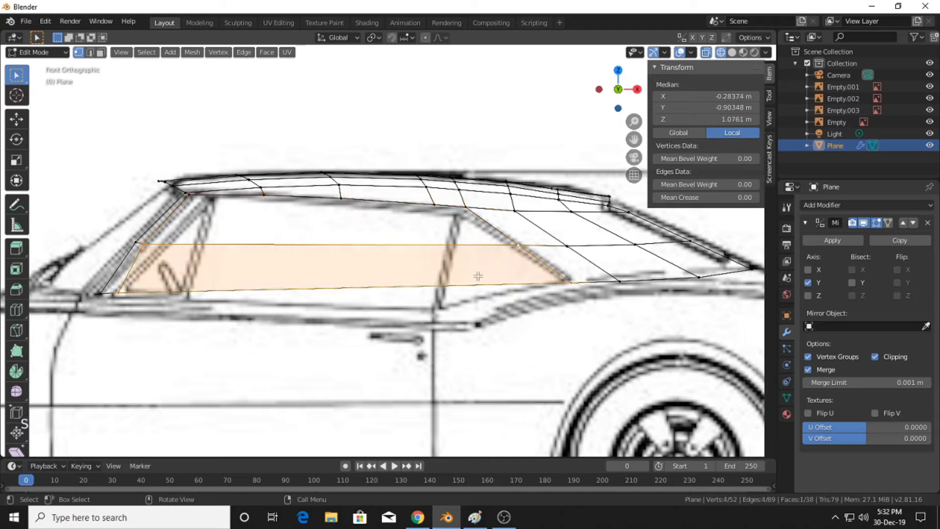
pyautogui.click(268, 231)
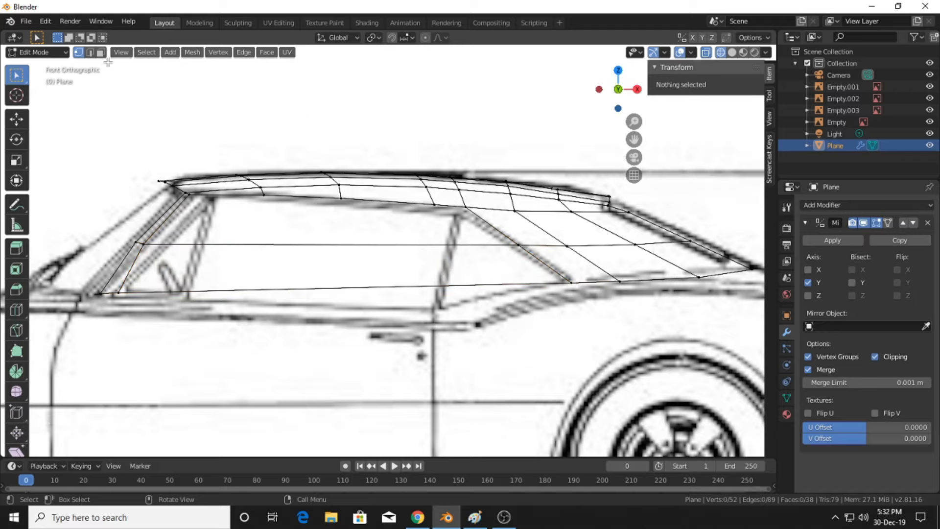
pyautogui.hotkey('ctrl', 'r')
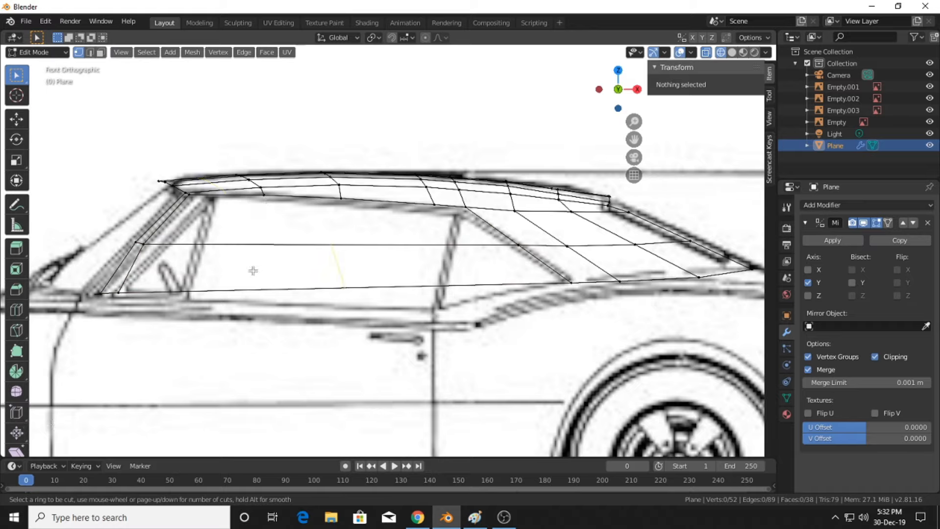
pyautogui.click(273, 244)
pyautogui.click(330, 248)
pyautogui.hotkey('ctrl', 'z')
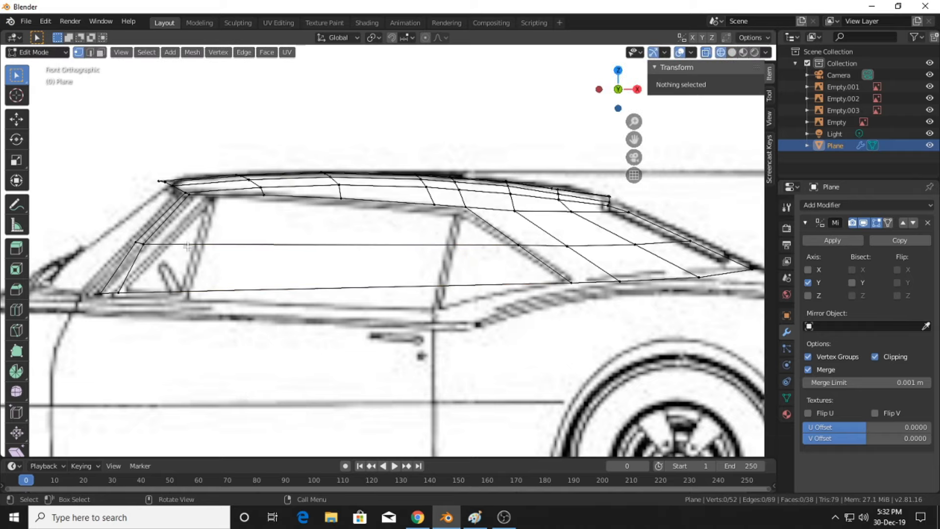
# Merge all of the mesh's vertices by distance and clear the selection
pyautogui.press('a')
pyautogui.rightClick(193, 197)
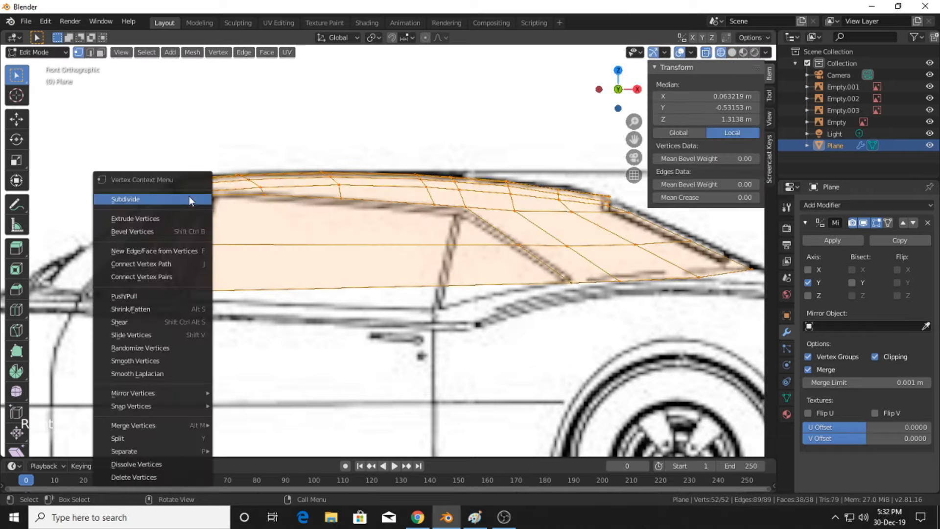
pyautogui.moveTo(166, 424)
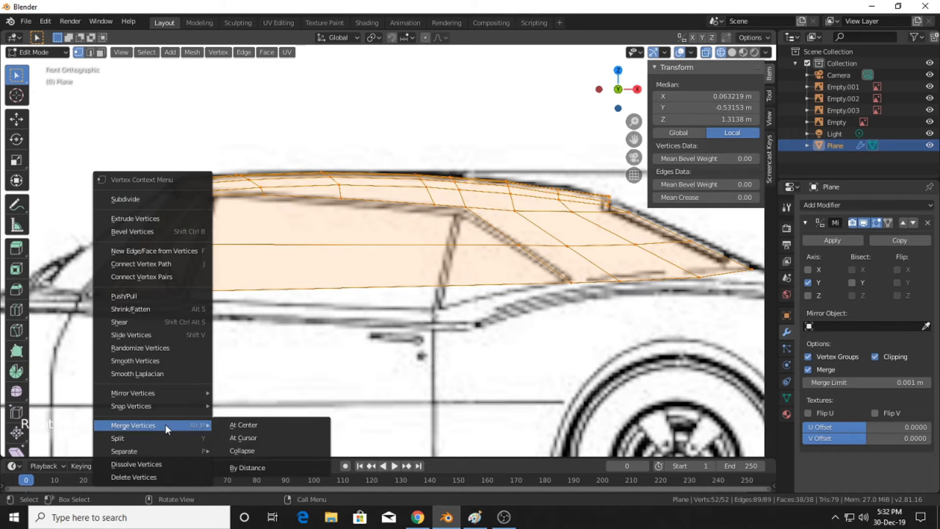
pyautogui.click(245, 466)
pyautogui.scroll(-5, 472, 130)
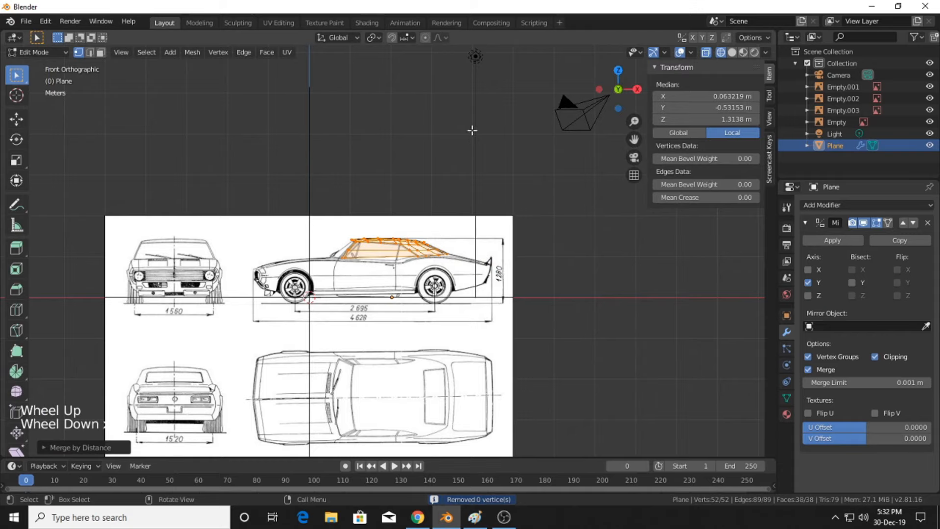
pyautogui.click(472, 130)
# Add a vertical loop cut across the lower side window face, slid rearward toward the pillar behind the door window
pyautogui.scroll(6, 401, 206)
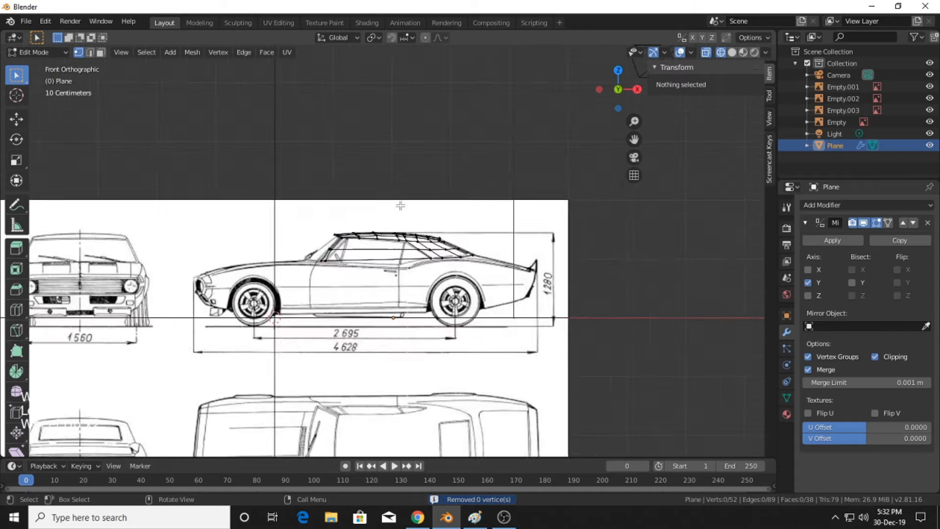
pyautogui.keyDown('shift'); pyautogui.moveTo(396, 244); pyautogui.dragTo(363, 247, button='middle'); pyautogui.keyUp('shift')
pyautogui.scroll(4, 338, 285)
pyautogui.keyDown('shift'); pyautogui.moveTo(298, 264); pyautogui.dragTo(314, 258, button='middle'); pyautogui.keyUp('shift')
pyautogui.hotkey('ctrl', 'r')
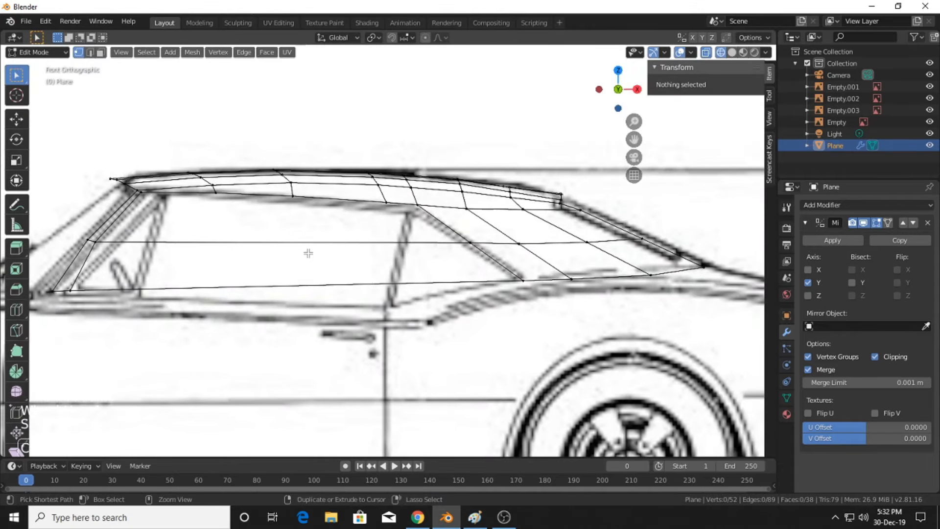
pyautogui.click(273, 258)
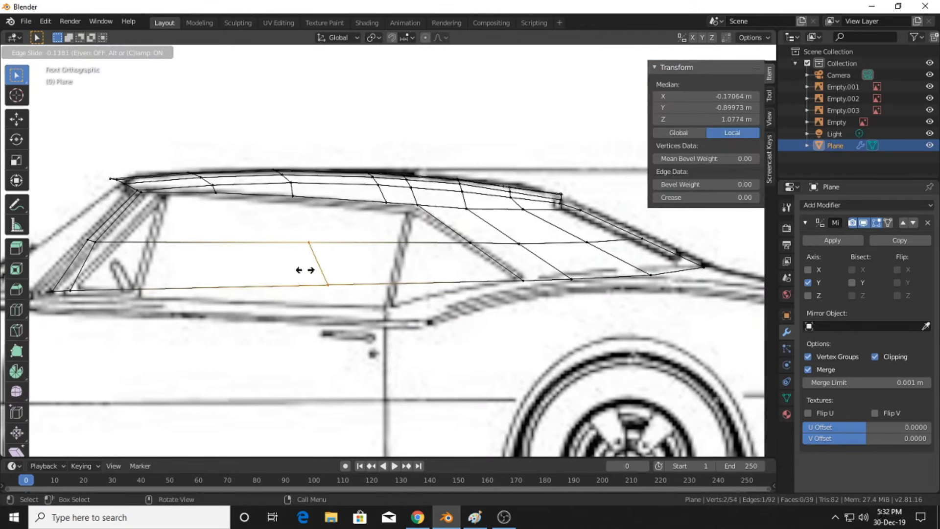
pyautogui.click(348, 269)
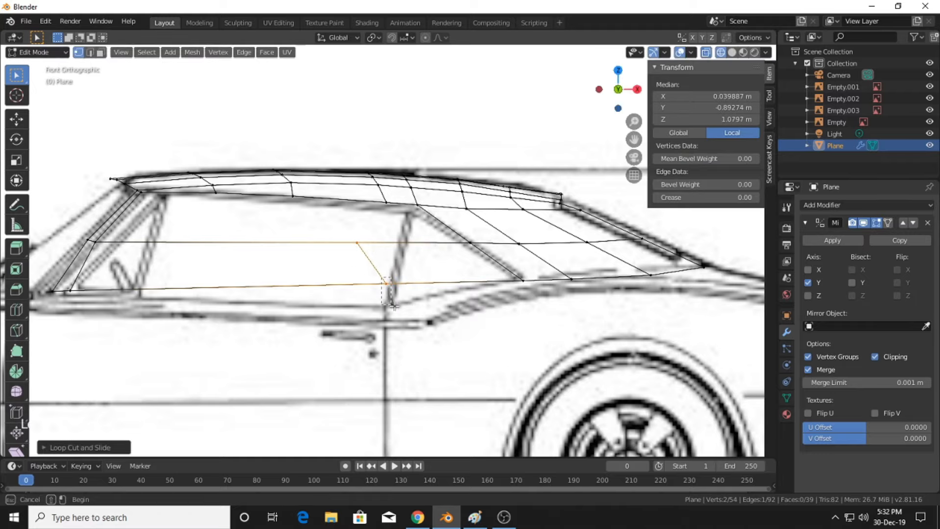
# Move the new cut's lower vertex down to the base of the pillar behind the door window, about X 0.10 m, Z 0.91 m
pyautogui.click(386, 283)
pyautogui.press('g')
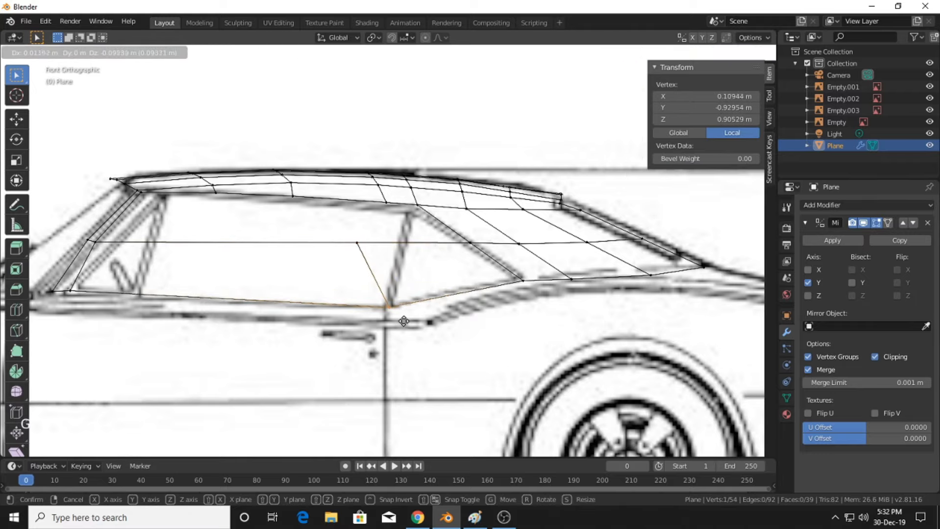
pyautogui.click(401, 321)
# Nudge the windshield pillar's inner base vertex onto the window's front lower corner, about X -1.15 m, Z 0.97 m, and clear the selection
pyautogui.keyDown('shift'); pyautogui.moveTo(344, 298); pyautogui.dragTo(443, 297, button='middle'); pyautogui.keyUp('shift')
pyautogui.scroll(2, 290, 264)
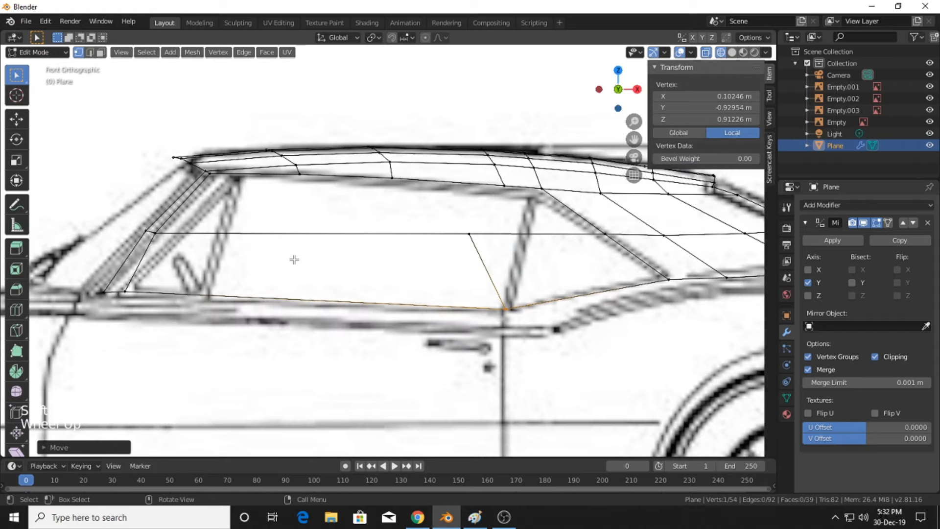
pyautogui.click(125, 289)
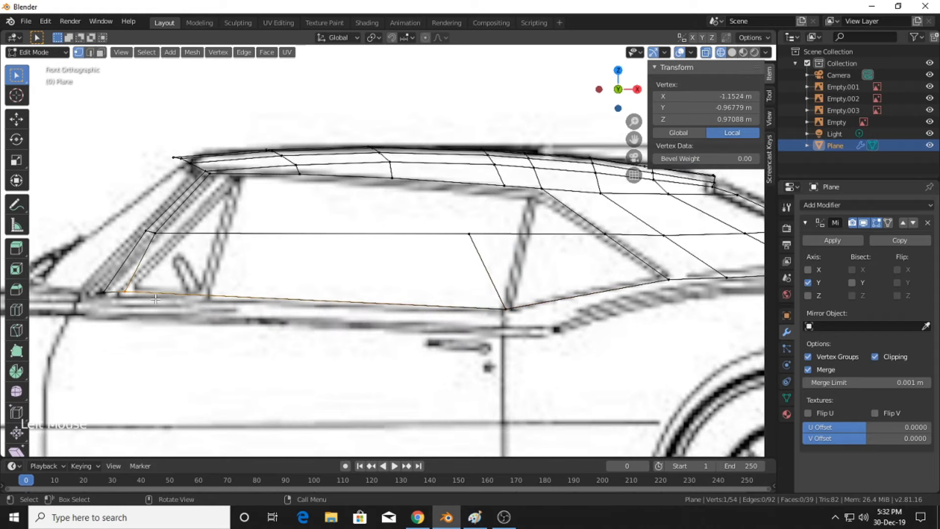
pyautogui.press('g')
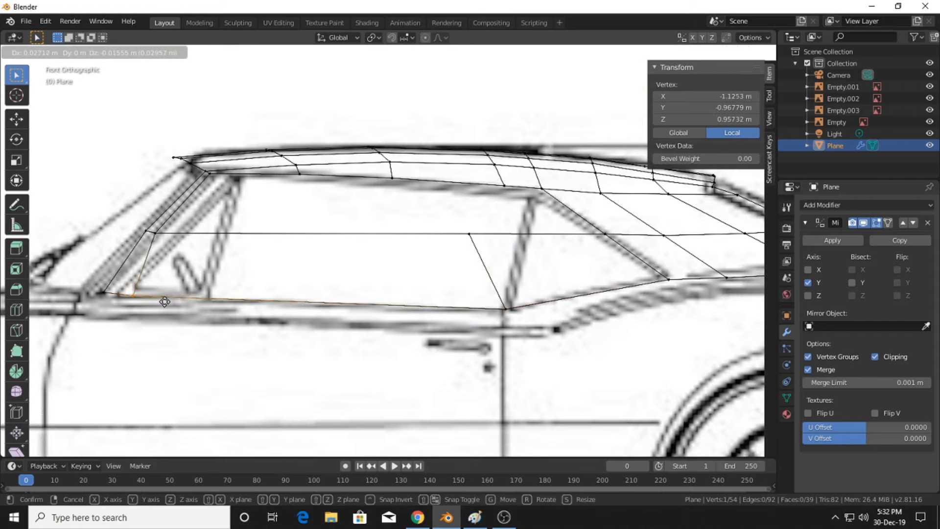
pyautogui.click(155, 300)
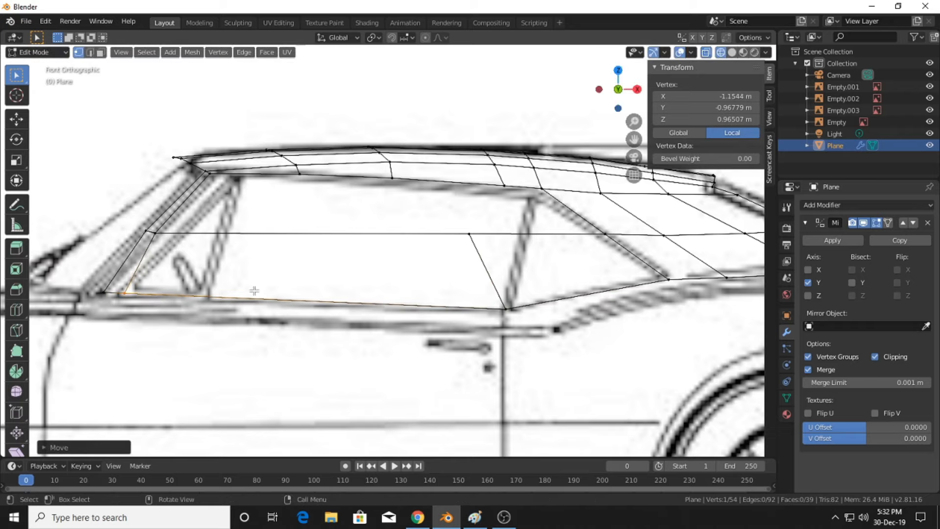
pyautogui.scroll(-5, 293, 268)
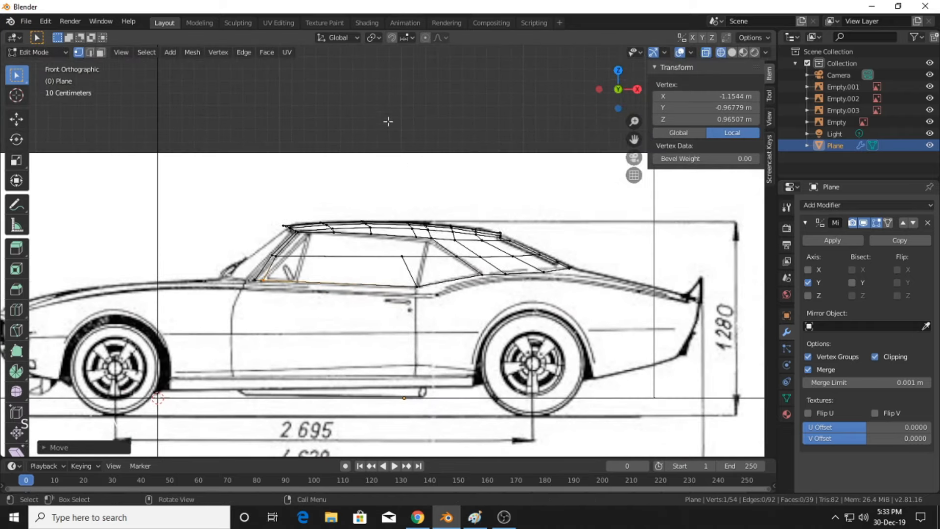
pyautogui.click(398, 204)
# Inspect the roof and side window faces in perspective with solid shading
pyautogui.scroll(-2, 357, 201)
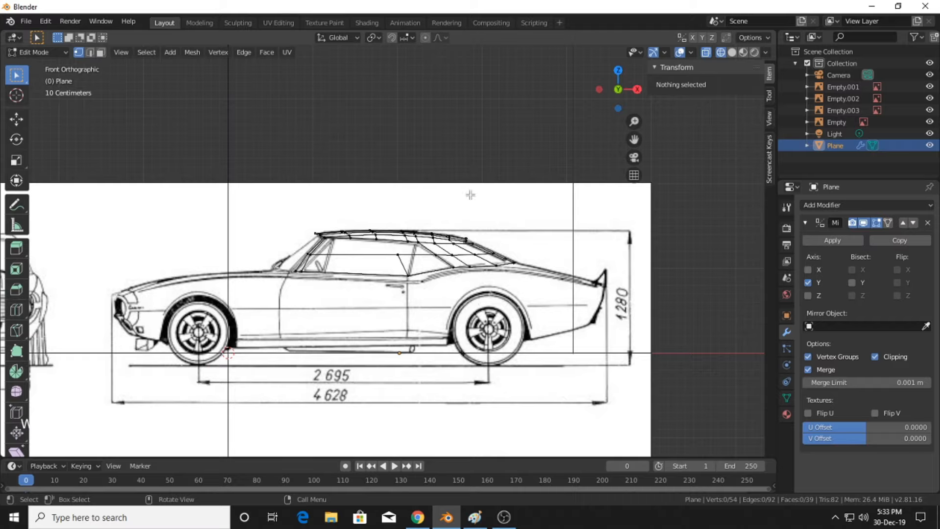
pyautogui.moveTo(470, 195); pyautogui.dragTo(558, 275, button='middle')
pyautogui.scroll(2, 509, 240)
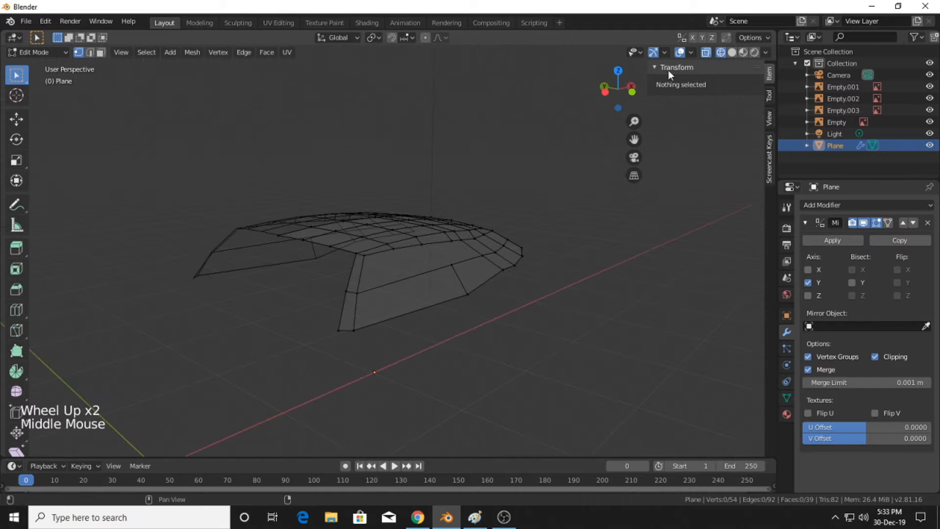
pyautogui.click(732, 52)
pyautogui.scroll(-1, 575, 254)
pyautogui.moveTo(621, 240); pyautogui.dragTo(690, 302, button='middle')
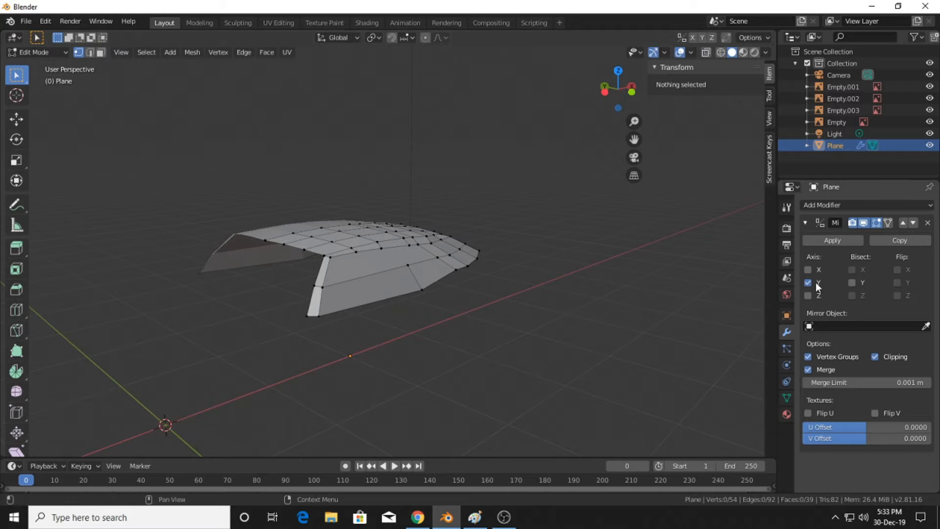
# Try a Subdivision Surface modifier on the mesh to preview its smoothing, and remove it
pyautogui.click(838, 205)
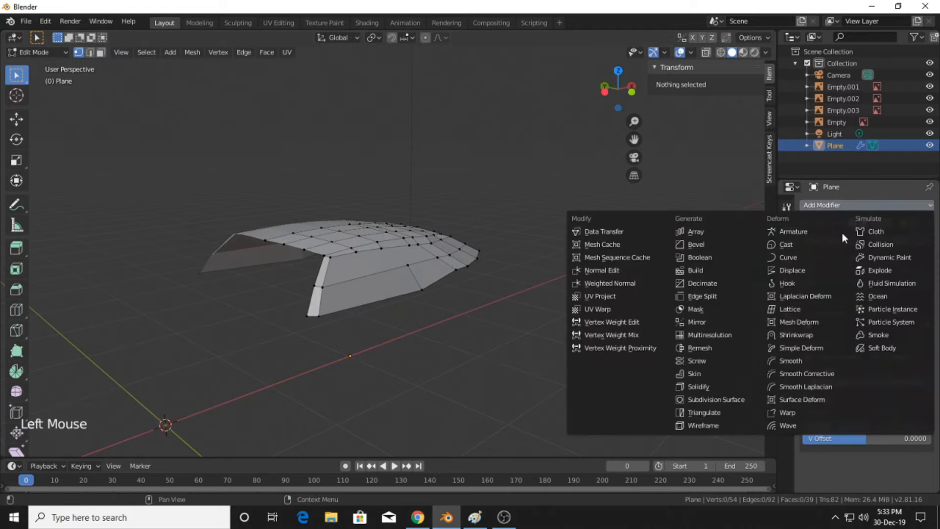
pyautogui.click(700, 399)
pyautogui.scroll(3, 641, 323)
pyautogui.moveTo(638, 330); pyautogui.dragTo(445, 253, button='middle')
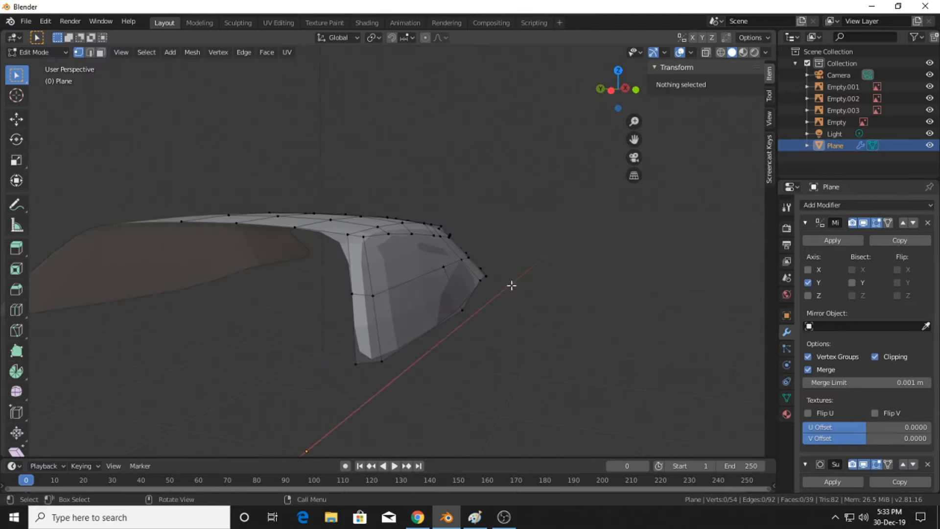
pyautogui.scroll(-6, 870, 429)
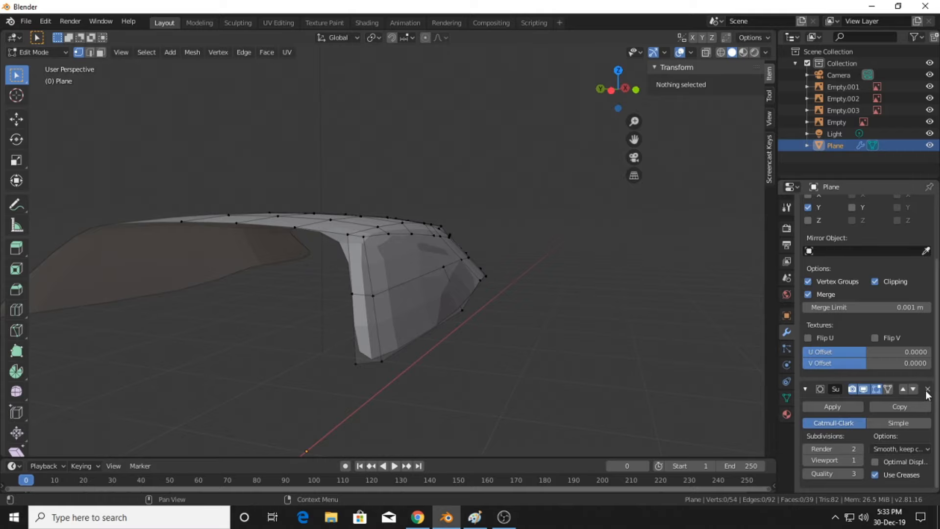
pyautogui.click(927, 388)
pyautogui.moveTo(578, 314); pyautogui.dragTo(502, 305, button='middle')
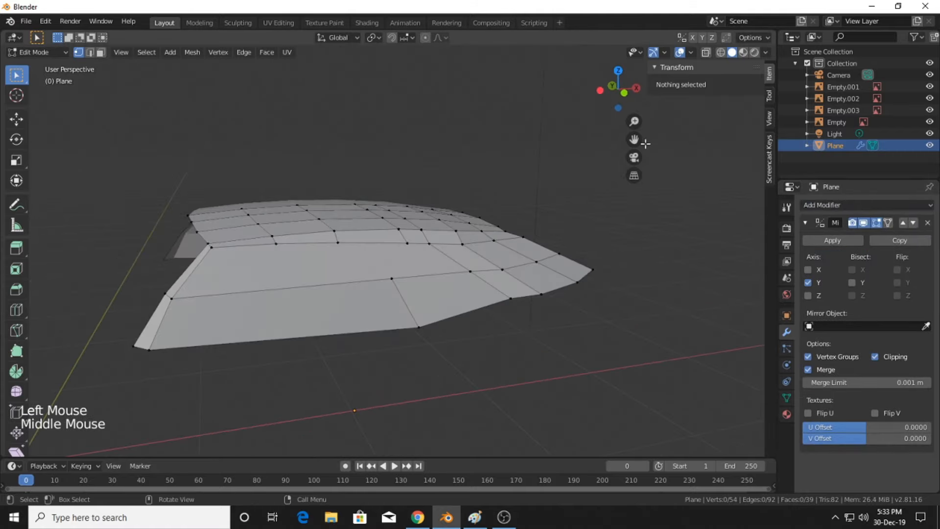
# Return to the front view of the side blueprint and restore wireframe shading in Edit Mode
pyautogui.click(623, 92)
pyautogui.keyDown('shift'); pyautogui.moveTo(606, 200); pyautogui.dragTo(637, 201, button='middle'); pyautogui.keyUp('shift')
pyautogui.keyDown('shift'); pyautogui.scroll(-1, 642, 254); pyautogui.keyUp('shift')
pyautogui.scroll(-2, 643, 257)
pyautogui.keyDown('shift'); pyautogui.moveTo(642, 260); pyautogui.dragTo(504, 280, button='middle'); pyautogui.keyUp('shift')
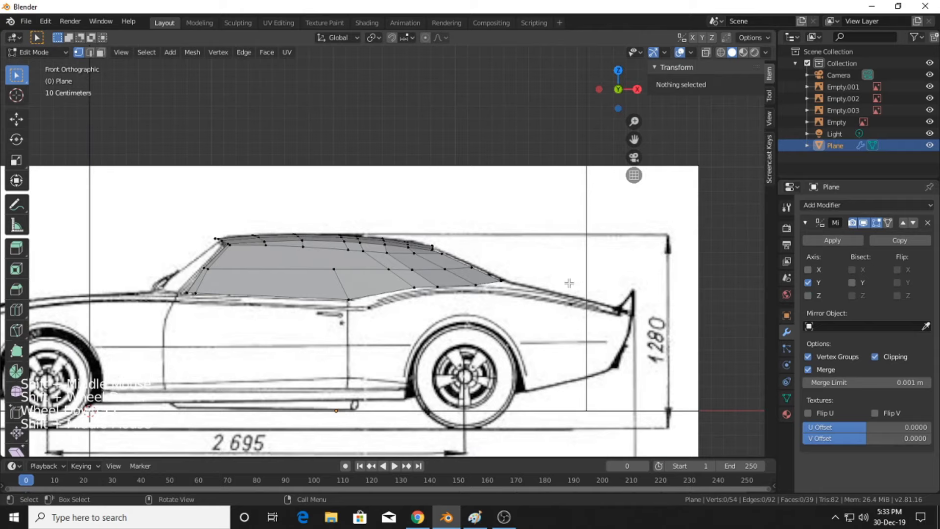
pyautogui.press('Tab')
pyautogui.press('Tab')
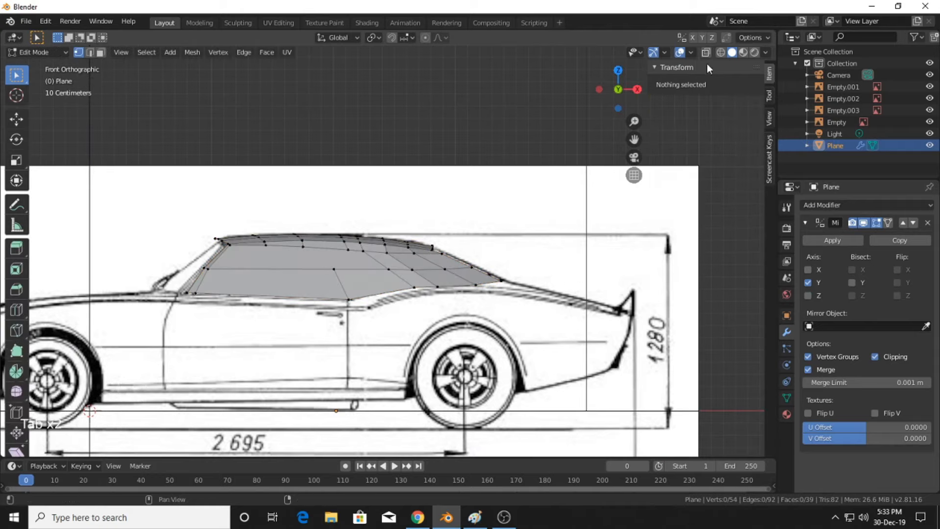
pyautogui.click(720, 52)
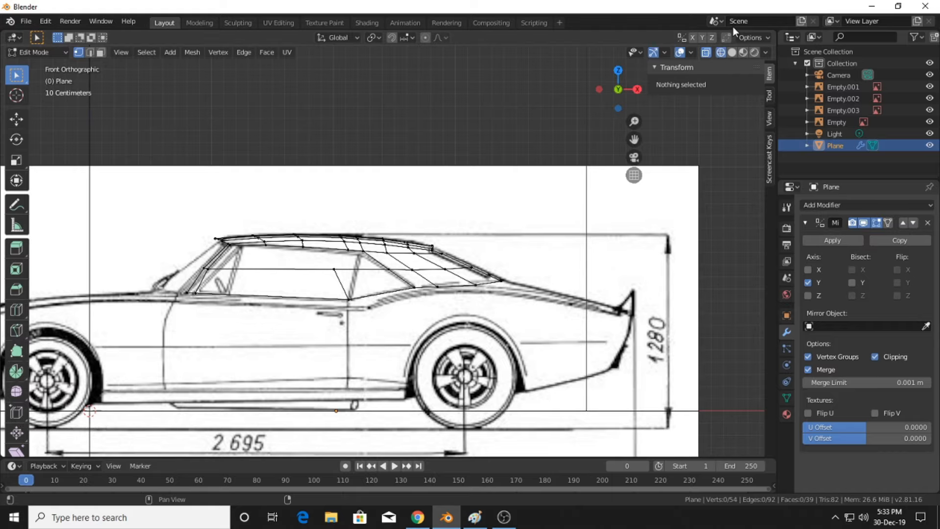
# Compare the roof's rear edge and rear pillars with the rear window outline in the top blueprint and in perspective
pyautogui.click(618, 69)
pyautogui.keyDown('shift'); pyautogui.moveTo(587, 66); pyautogui.dragTo(579, 223, button='middle'); pyautogui.keyUp('shift')
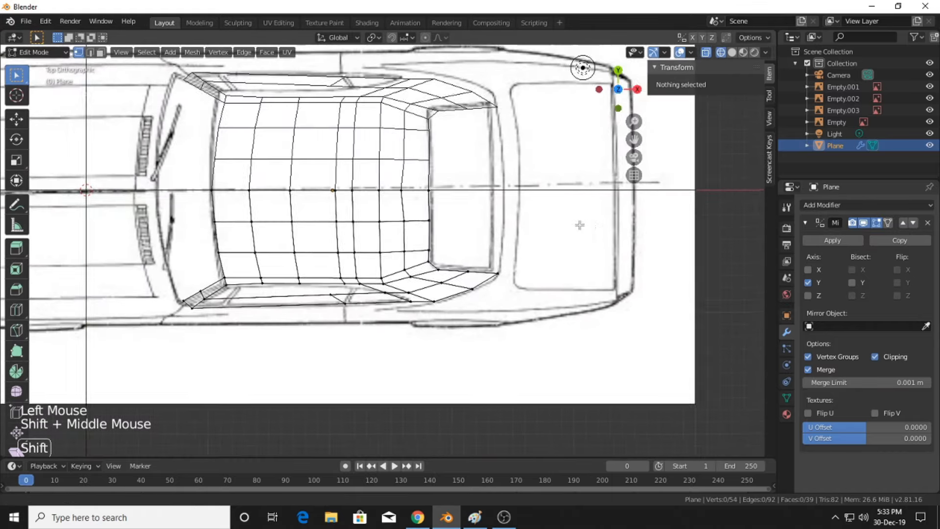
pyautogui.scroll(5, 404, 210)
pyautogui.scroll(1, 410, 209)
pyautogui.keyDown('shift'); pyautogui.moveTo(411, 209); pyautogui.dragTo(395, 224, button='middle'); pyautogui.keyUp('shift')
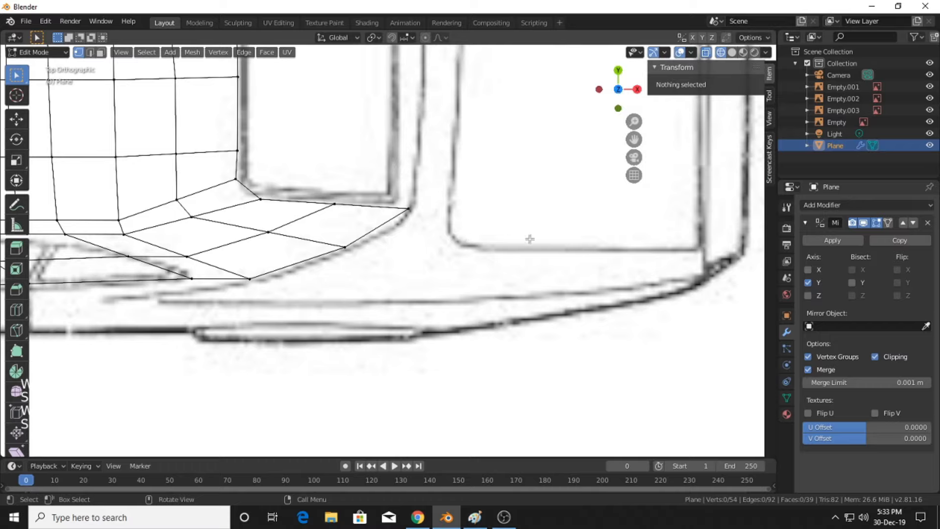
pyautogui.scroll(-4, 530, 239)
pyautogui.keyDown('shift'); pyautogui.moveTo(551, 213); pyautogui.dragTo(528, 233, button='middle'); pyautogui.keyUp('shift')
pyautogui.scroll(1, 499, 245)
pyautogui.keyDown('shift'); pyautogui.moveTo(484, 255); pyautogui.dragTo(478, 315, button='middle'); pyautogui.keyUp('shift')
pyautogui.scroll(1, 440, 269)
pyautogui.scroll(-2, 406, 152)
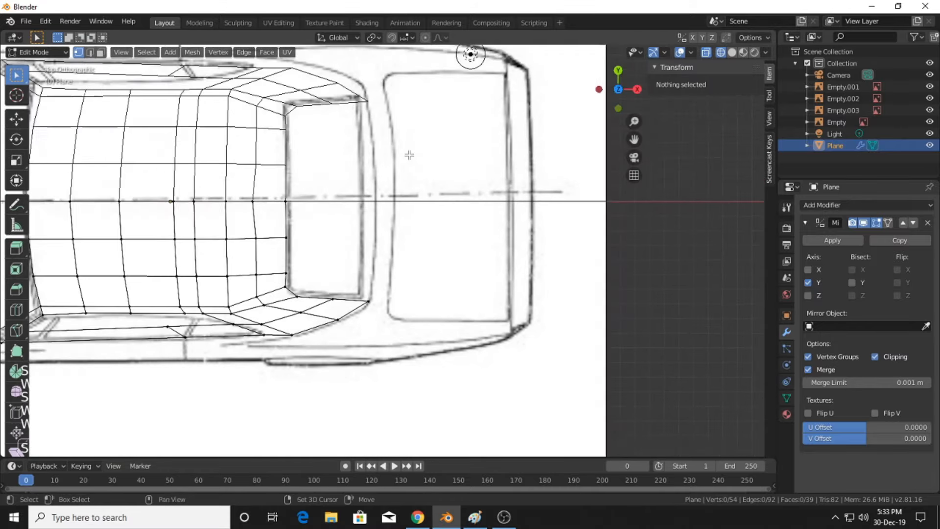
pyautogui.keyDown('shift'); pyautogui.moveTo(409, 155); pyautogui.dragTo(436, 199, button='middle'); pyautogui.keyUp('shift')
pyautogui.scroll(1, 410, 192)
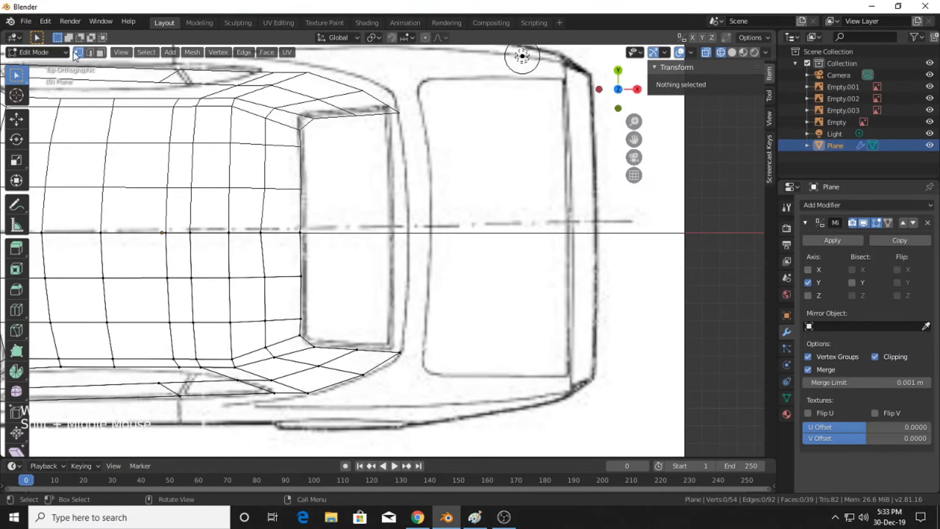
pyautogui.click(89, 52)
pyautogui.click(78, 52)
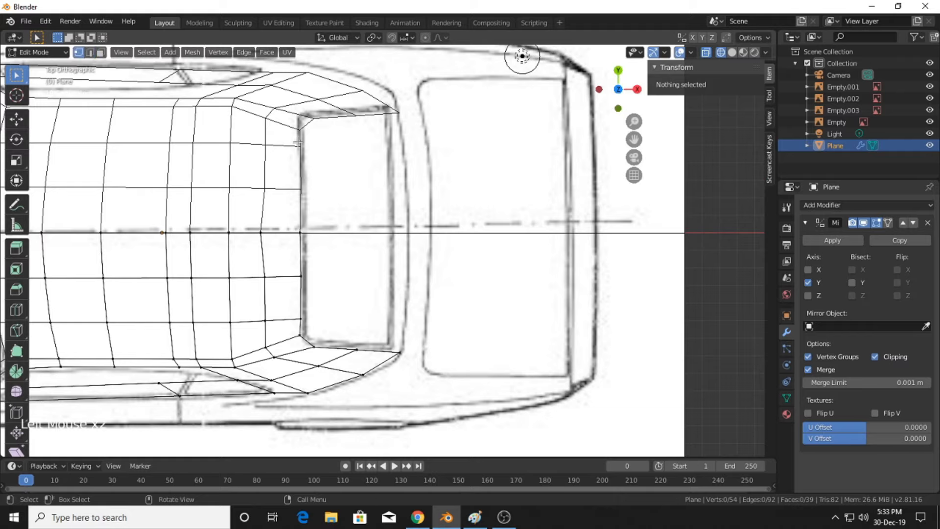
pyautogui.scroll(-5, 238, 195)
pyautogui.moveTo(238, 195); pyautogui.dragTo(275, 192, button='middle')
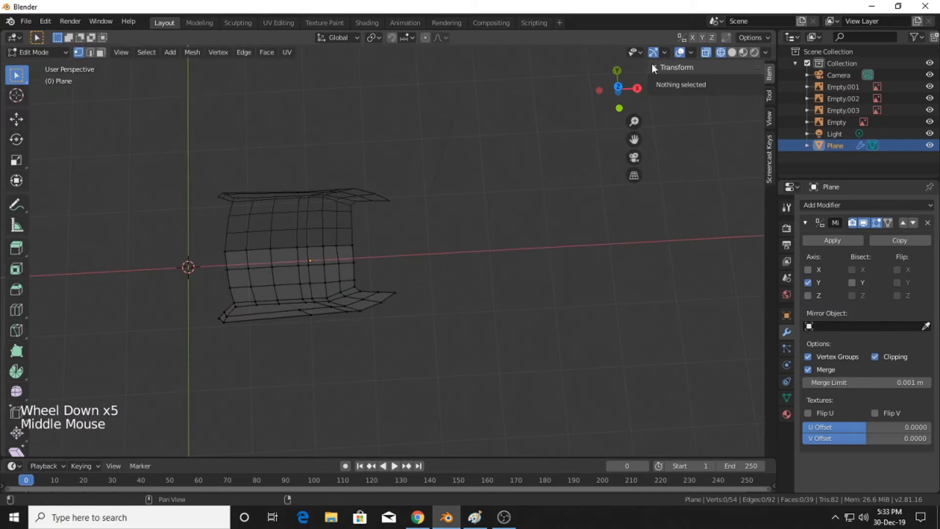
pyautogui.click(618, 87)
pyautogui.scroll(2, 374, 230)
pyautogui.keyDown('shift'); pyautogui.scroll(1, 357, 216); pyautogui.keyUp('shift')
pyautogui.scroll(3, 357, 216)
pyautogui.keyDown('shift'); pyautogui.moveTo(373, 230); pyautogui.dragTo(377, 296, button='middle'); pyautogui.keyUp('shift')
pyautogui.scroll(-1, 378, 296)
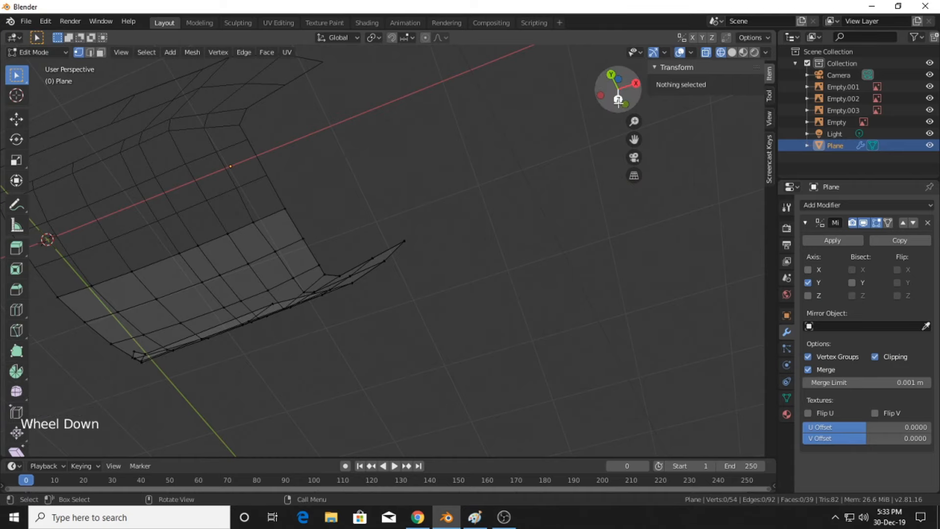
# In the top view, extrude the roof's four rear edge vertices about 0.5 m rearward to the back line of the rear window
pyautogui.click(618, 99)
pyautogui.keyDown('shift'); pyautogui.click(387, 178); pyautogui.keyUp('shift')
pyautogui.keyDown('shift'); pyautogui.click(392, 214); pyautogui.keyUp('shift')
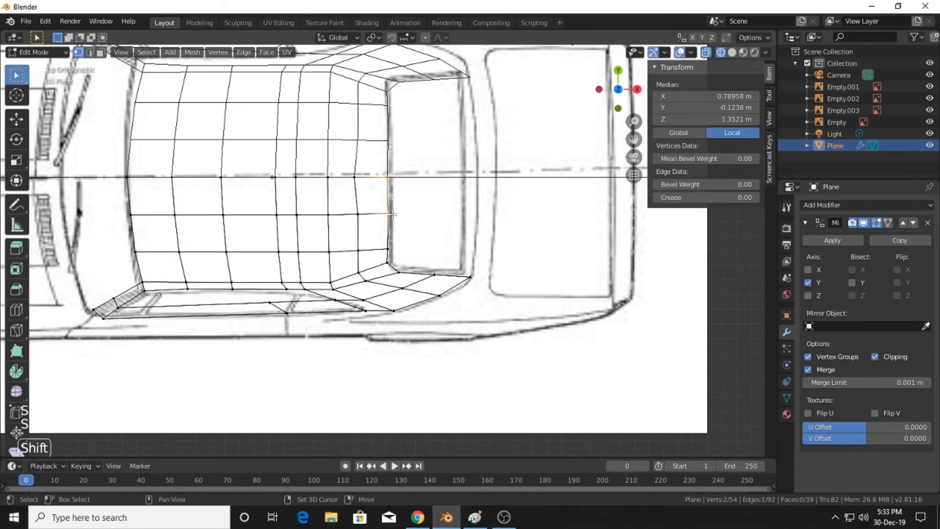
pyautogui.keyDown('shift'); pyautogui.click(387, 249); pyautogui.keyUp('shift')
pyautogui.keyDown('shift'); pyautogui.click(386, 263); pyautogui.keyUp('shift')
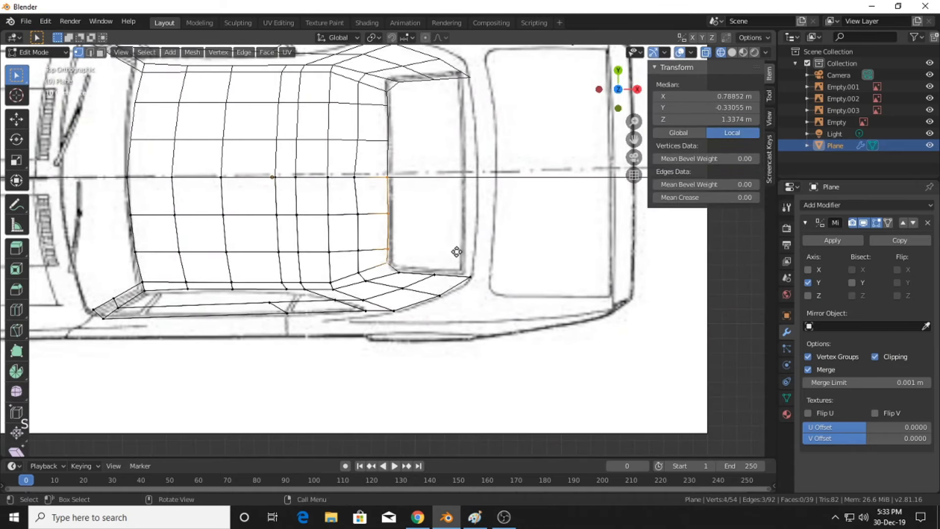
pyautogui.press('e')
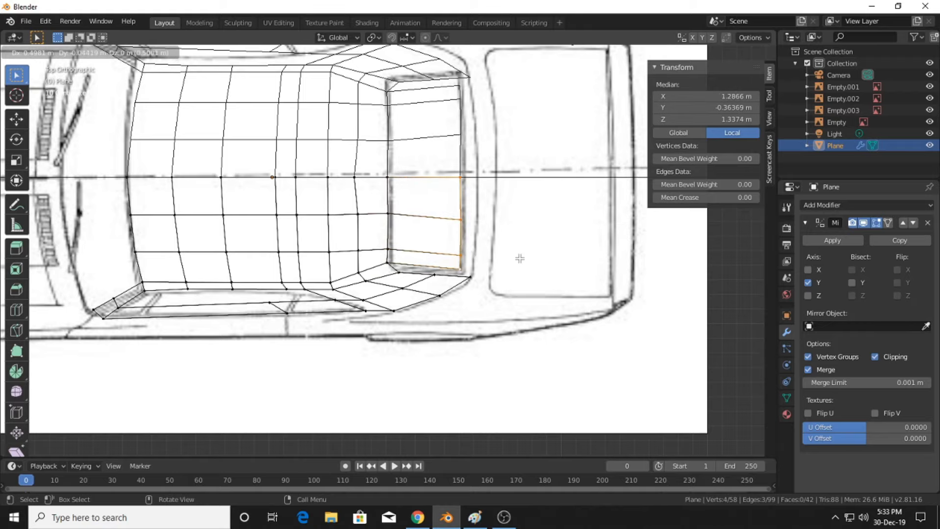
pyautogui.click(520, 258)
pyautogui.scroll(3, 544, 255)
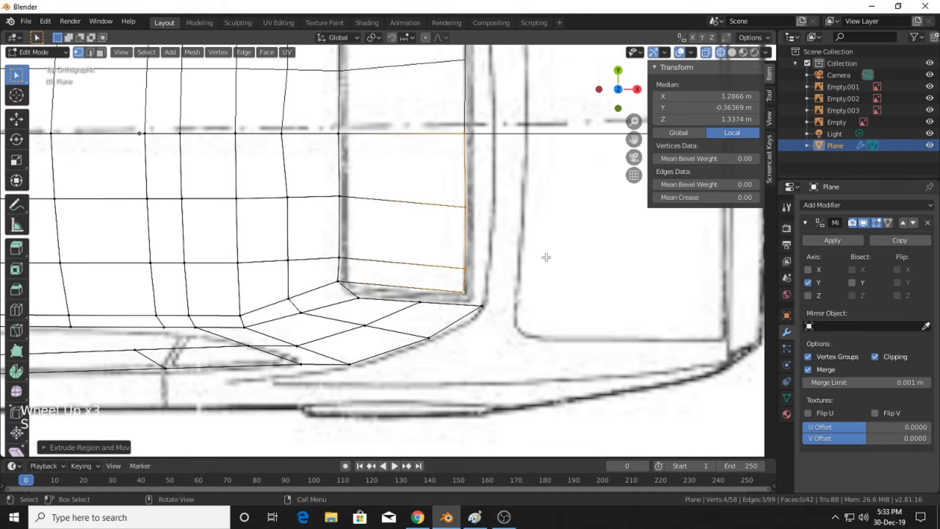
pyautogui.scroll(3, 546, 257)
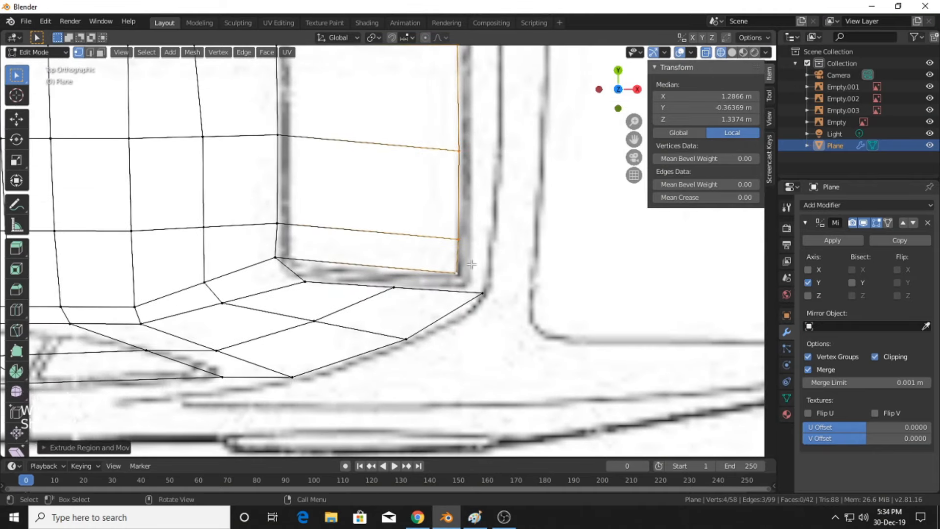
# Fill a face between the rear window's lower corner vertex and the three adjoining vertices along the rear pillar's inner edge
pyautogui.click(453, 276)
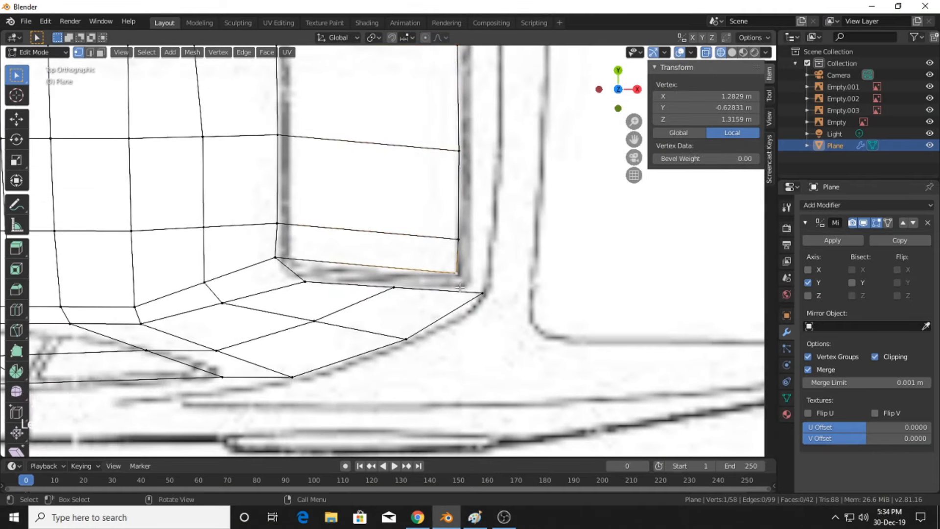
pyautogui.keyDown('shift'); pyautogui.click(388, 291); pyautogui.keyUp('shift')
pyautogui.keyDown('shift'); pyautogui.click(302, 277); pyautogui.keyUp('shift')
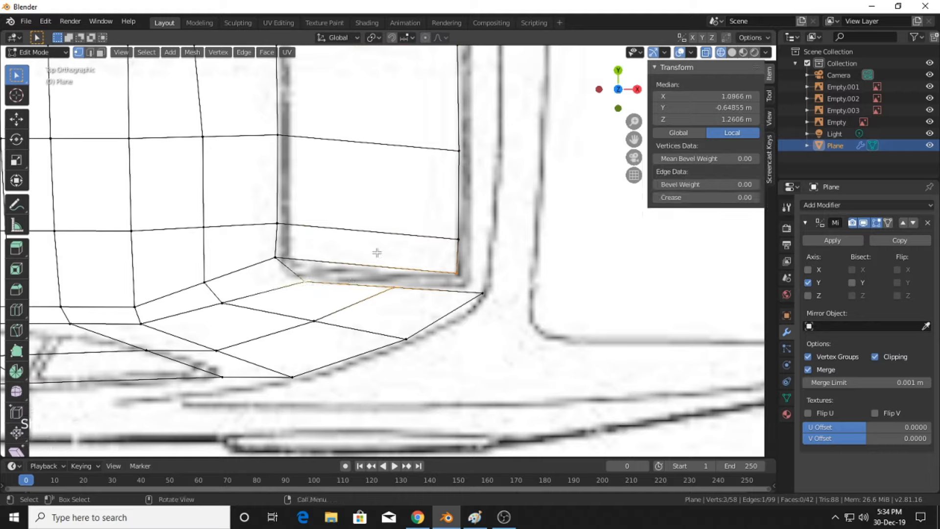
pyautogui.keyDown('shift'); pyautogui.click(276, 257); pyautogui.keyUp('shift')
pyautogui.press('f')
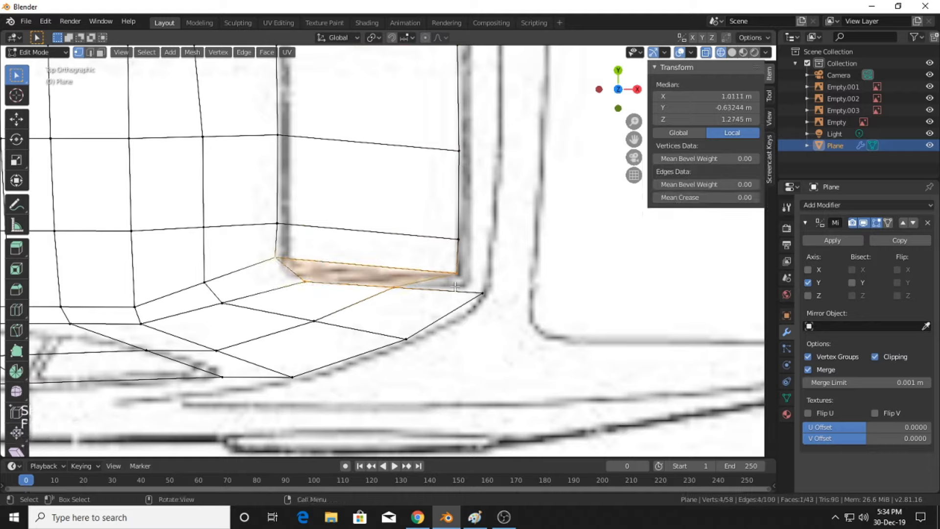
pyautogui.click(516, 231)
# Examine both mirrored halves of the rear window mesh against the window and trunk outlines in the top blueprint
pyautogui.scroll(-2, 516, 238)
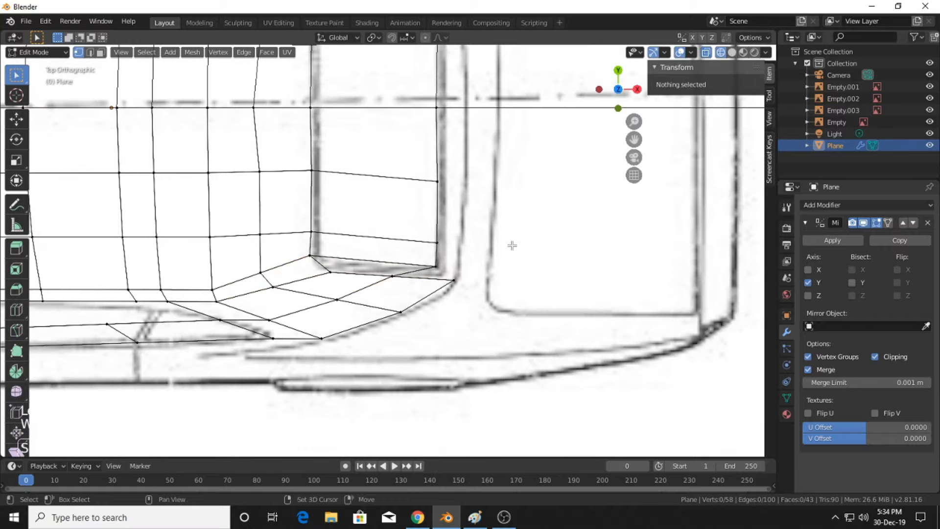
pyautogui.moveTo(508, 242)
pyautogui.keyDown('shift'); pyautogui.mouseDown(button='middle')
pyautogui.moveTo(453, 261)
pyautogui.moveTo(442, 293)
pyautogui.mouseUp(button='middle'); pyautogui.keyUp('shift')
pyautogui.scroll(-1, 450, 262)
pyautogui.keyDown('shift'); pyautogui.moveTo(450, 251); pyautogui.dragTo(455, 314, button='middle'); pyautogui.keyUp('shift')
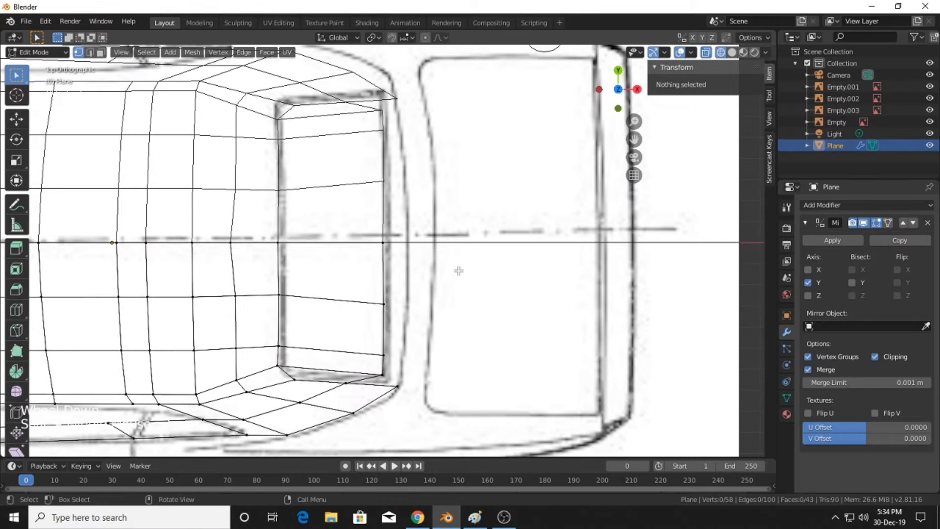
pyautogui.scroll(-1, 459, 267)
pyautogui.keyDown('shift'); pyautogui.moveTo(457, 254); pyautogui.dragTo(453, 164, button='middle'); pyautogui.keyUp('shift')
pyautogui.scroll(2, 451, 235)
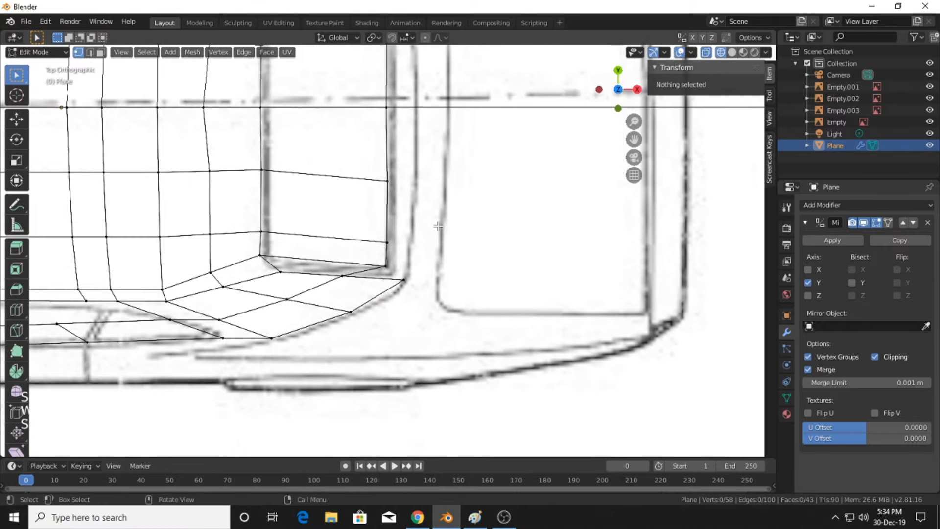
pyautogui.scroll(2, 461, 176)
pyautogui.keyDown('shift'); pyautogui.moveTo(514, 270); pyautogui.dragTo(504, 273, button='middle'); pyautogui.keyUp('shift')
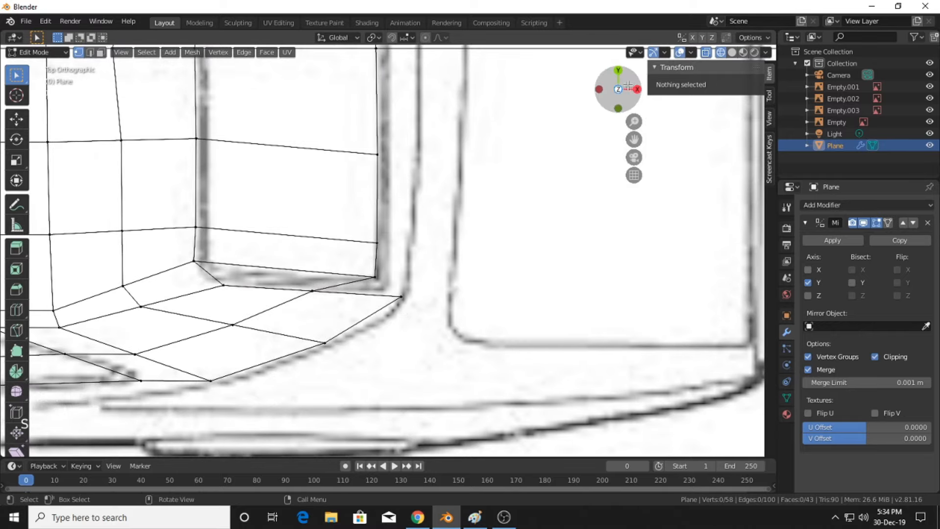
# Move the rear window's four rear edge vertices about 0.24 m down and 0.07 m rearward to the window base in the side blueprint
pyautogui.scroll(-2, 635, 88)
pyautogui.scroll(-1, 484, 193)
pyautogui.keyDown('shift'); pyautogui.moveTo(503, 185); pyautogui.dragTo(541, 248, button='middle'); pyautogui.keyUp('shift')
pyautogui.scroll(1, 386, 251)
pyautogui.keyDown('shift'); pyautogui.click(361, 263); pyautogui.keyUp('shift')
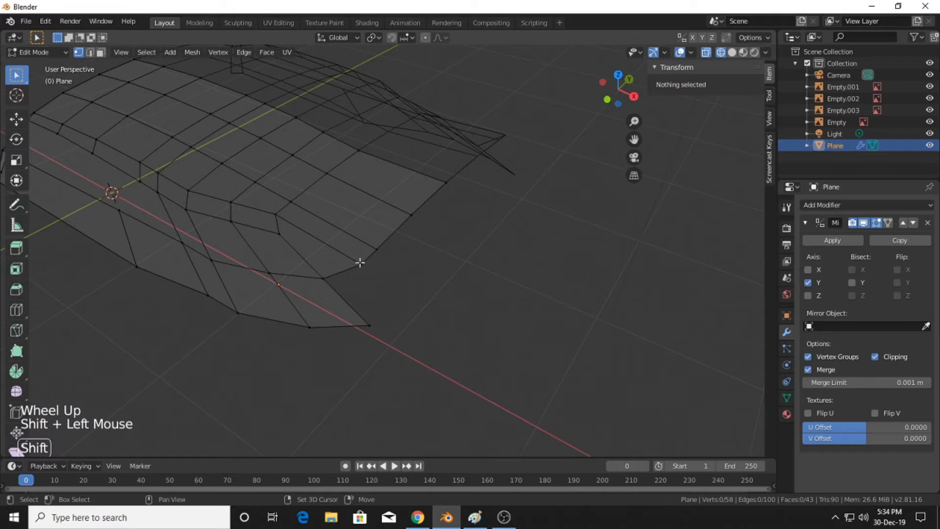
pyautogui.keyDown('shift'); pyautogui.click(377, 249); pyautogui.keyUp('shift')
pyautogui.keyDown('shift'); pyautogui.click(412, 214); pyautogui.keyUp('shift')
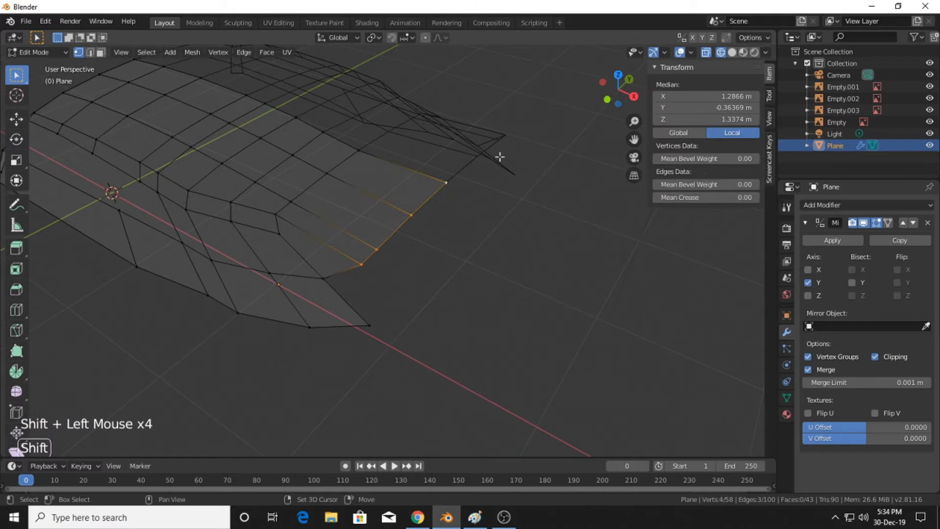
pyautogui.moveTo(499, 157); pyautogui.dragTo(608, 88, button='middle')
pyautogui.scroll(-2, 490, 186)
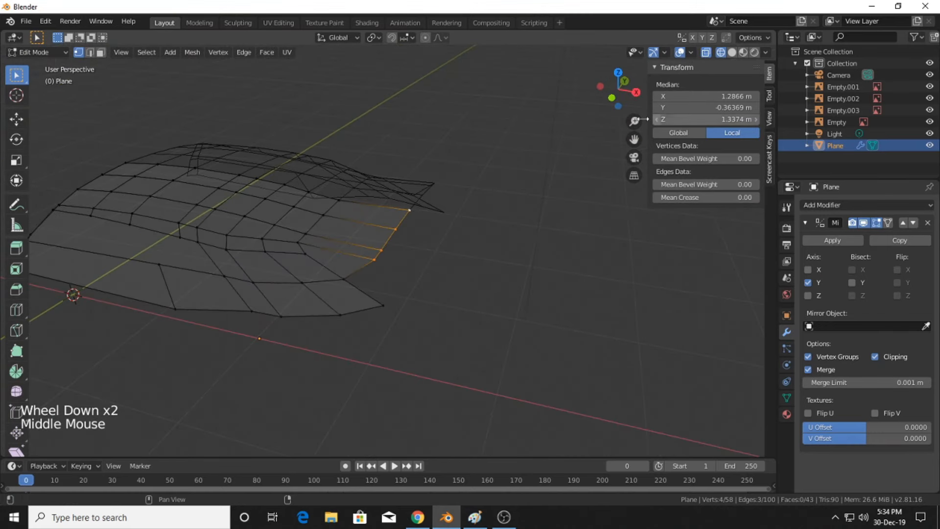
pyautogui.click(612, 99)
pyautogui.press('g')
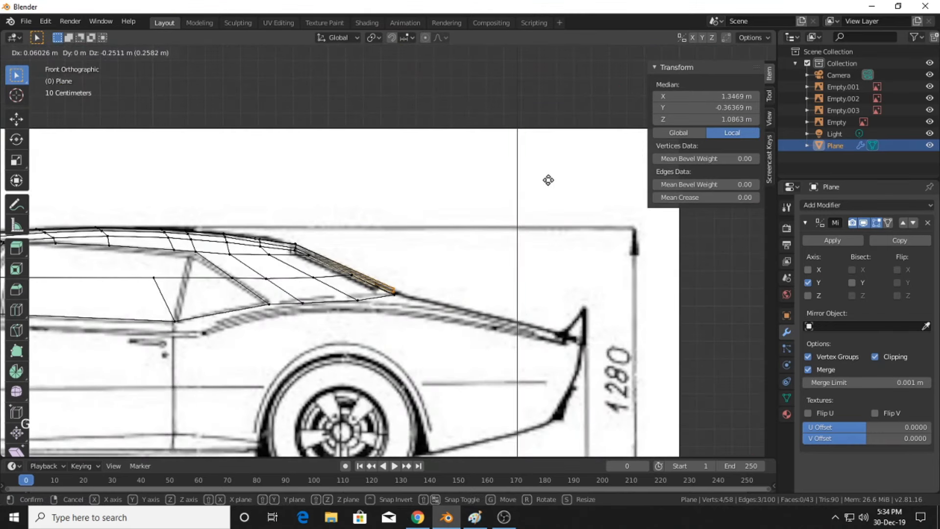
pyautogui.click(549, 179)
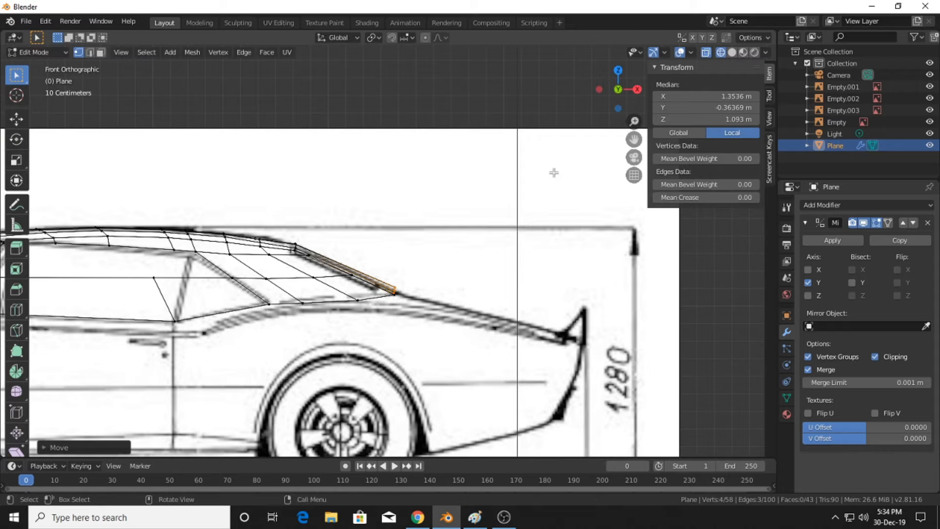
# In the right view, move the same four vertices about 0.05 m outward and 0.02 m down to the window's lower corner outline
pyautogui.click(636, 89)
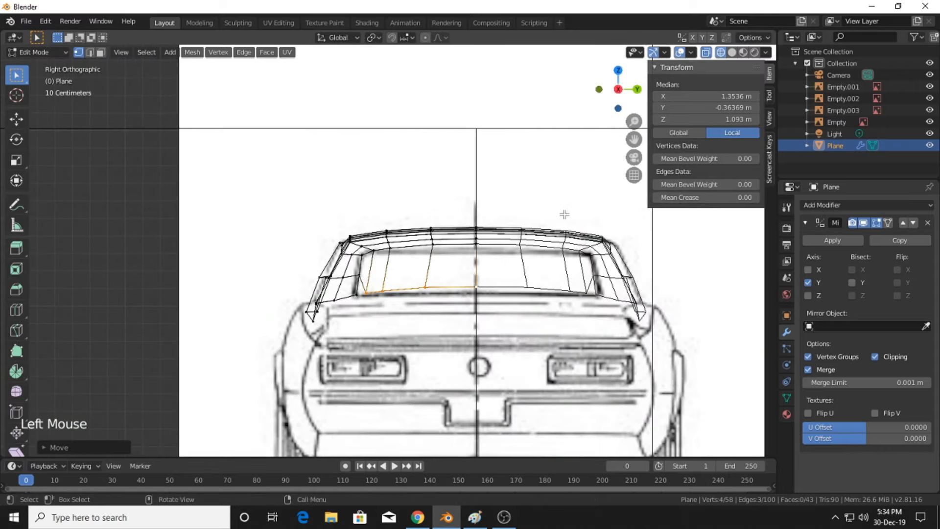
pyautogui.press('g')
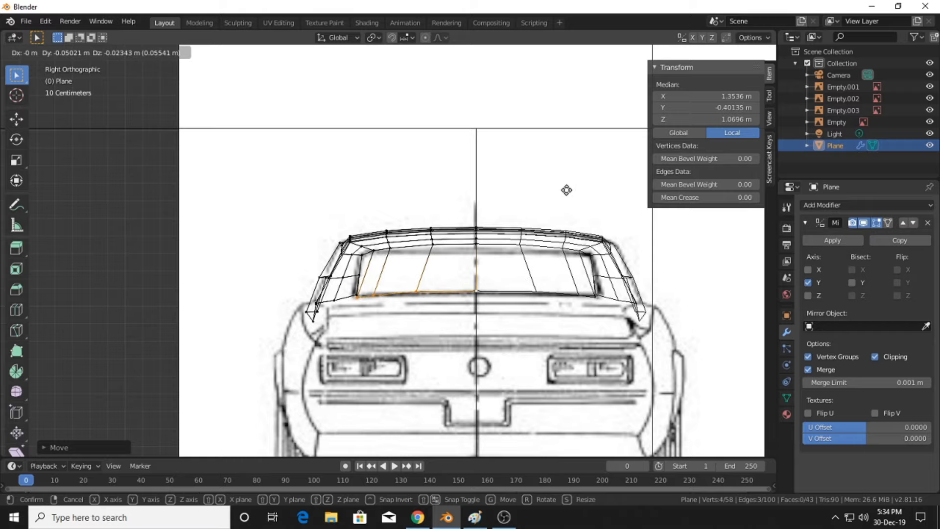
pyautogui.click(566, 189)
pyautogui.scroll(4, 405, 286)
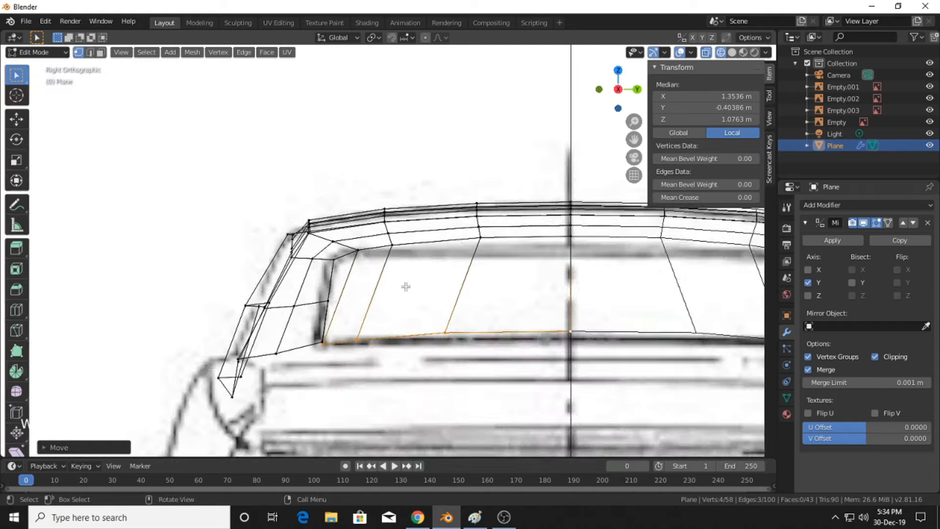
# Merge the rear window's lower corner vertex with the adjacent pillar vertex, using At Last
pyautogui.moveTo(405, 285)
pyautogui.mouseDown(button='middle')
pyautogui.moveTo(439, 317)
pyautogui.moveTo(484, 326)
pyautogui.moveTo(567, 273)
pyautogui.moveTo(464, 313)
pyautogui.moveTo(389, 279)
pyautogui.mouseUp(button='middle')
pyautogui.scroll(1, 484, 326)
pyautogui.scroll(3, 464, 313)
pyautogui.keyDown('shift'); pyautogui.click(360, 332); pyautogui.keyUp('shift')
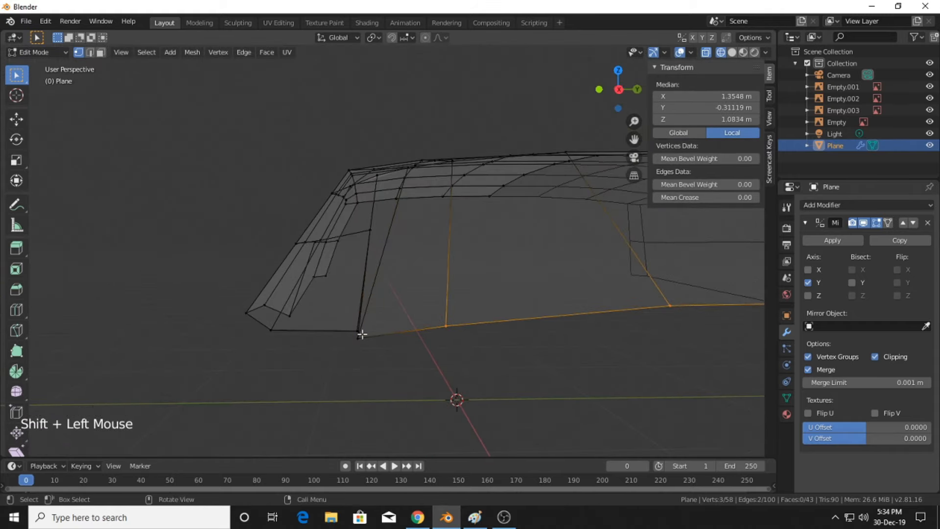
pyautogui.click(359, 338)
pyautogui.keyDown('shift'); pyautogui.click(359, 332); pyautogui.keyUp('shift')
pyautogui.moveTo(378, 330); pyautogui.dragTo(357, 333, button='middle')
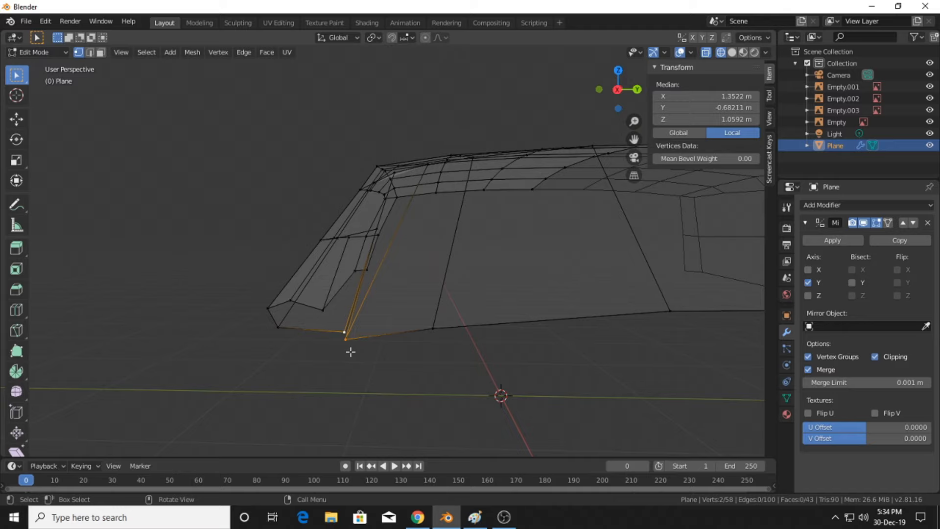
pyautogui.rightClick(342, 332)
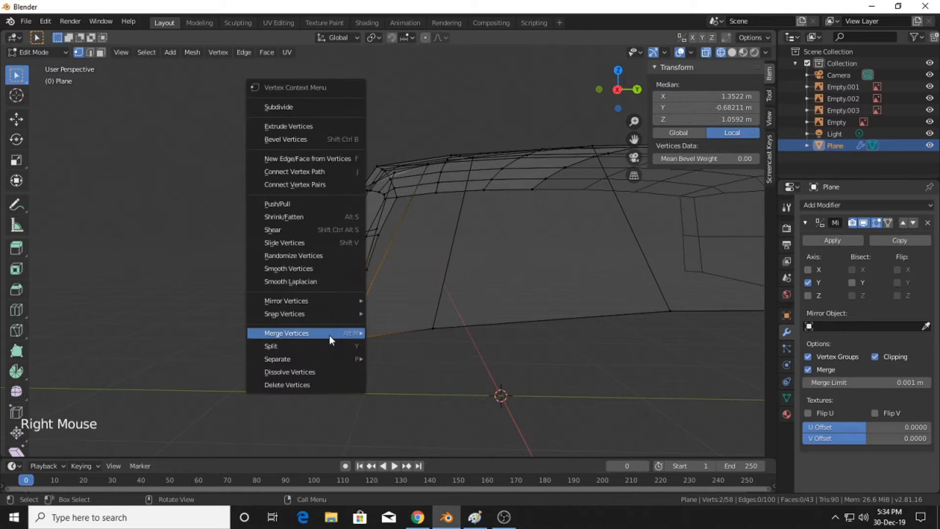
pyautogui.moveTo(324, 336)
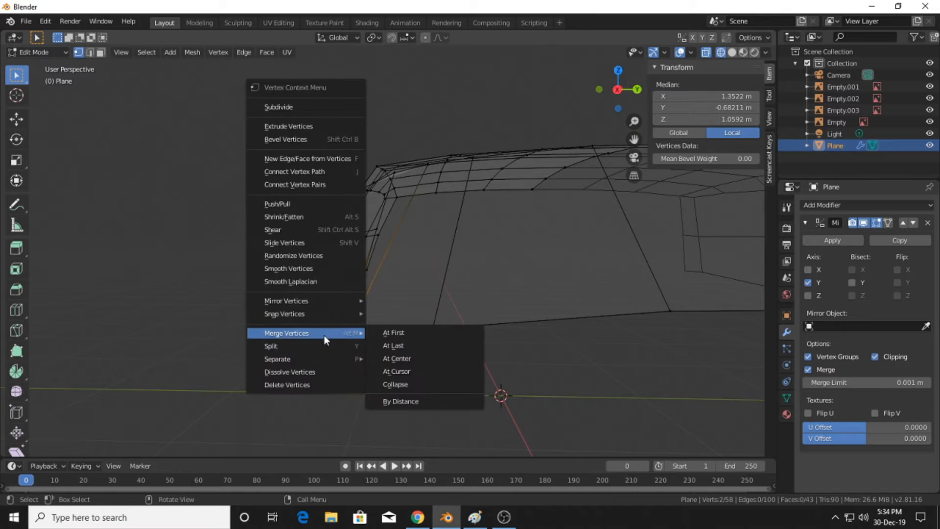
pyautogui.click(425, 345)
pyautogui.click(414, 365)
# Inspect the roof, rear pillar and filled rear window in Object Mode with solid shading
pyautogui.scroll(-3, 418, 252)
pyautogui.moveTo(417, 252); pyautogui.dragTo(529, 247, button='middle')
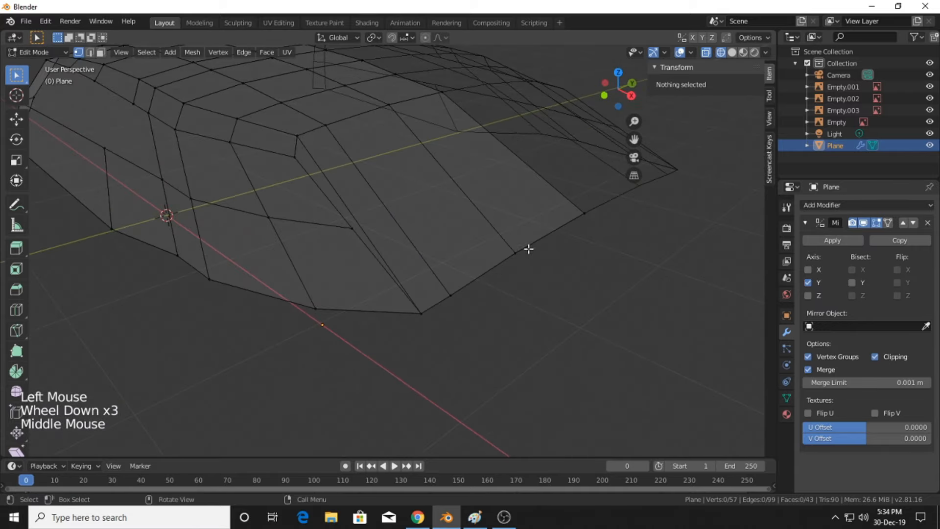
pyautogui.press('Tab')
pyautogui.click(732, 52)
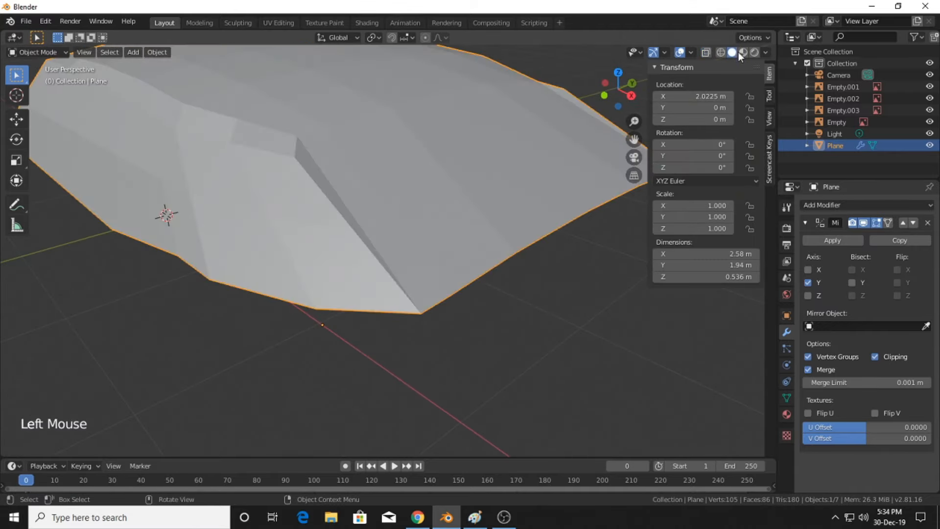
pyautogui.scroll(-3, 473, 295)
pyautogui.click(473, 295)
pyautogui.moveTo(482, 284); pyautogui.dragTo(426, 240, button='middle')
pyautogui.scroll(4, 416, 230)
pyautogui.scroll(-4, 387, 246)
pyautogui.moveTo(351, 251); pyautogui.dragTo(384, 244, button='middle')
pyautogui.scroll(1, 336, 224)
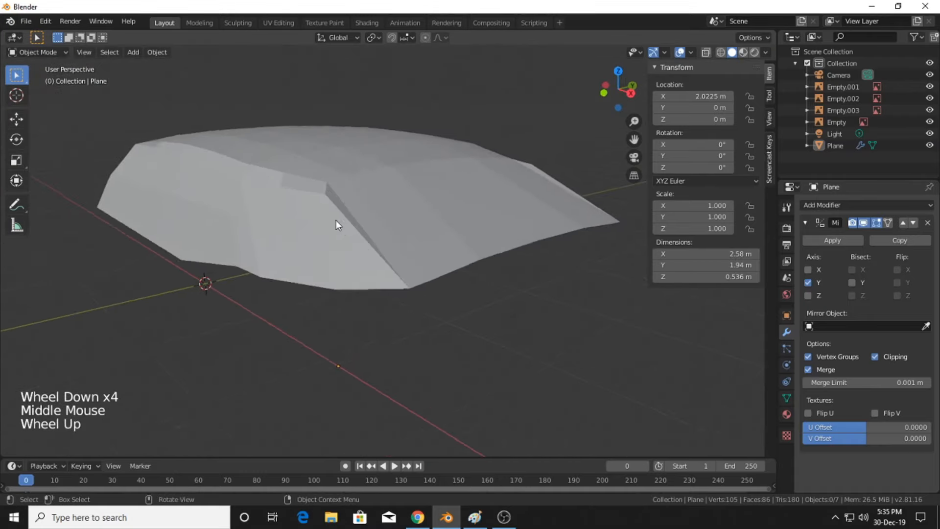
pyautogui.scroll(3, 336, 224)
pyautogui.keyDown('shift'); pyautogui.moveTo(336, 224); pyautogui.dragTo(788, 395, button='middle'); pyautogui.keyUp('shift')
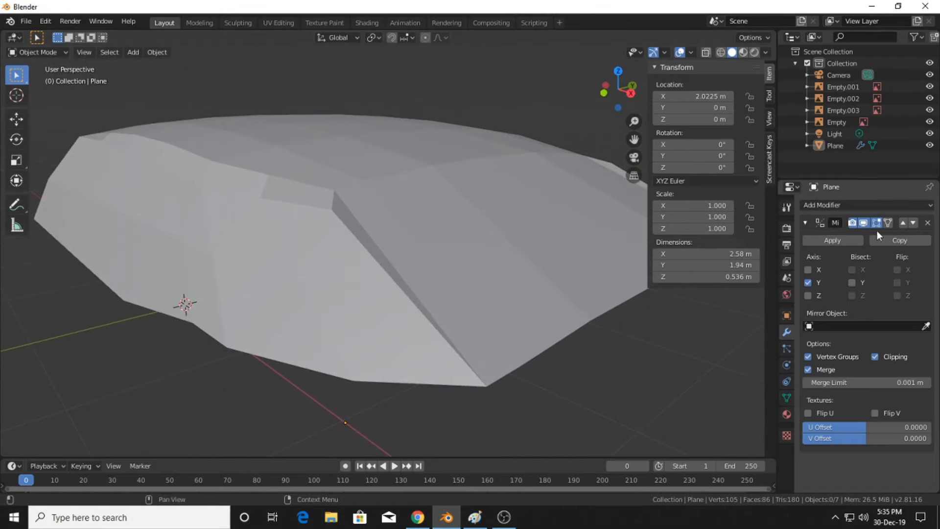
# Try a Subdivision Surface modifier to check how the new rear corner smooths, and remove it
pyautogui.click(862, 204)
pyautogui.click(738, 399)
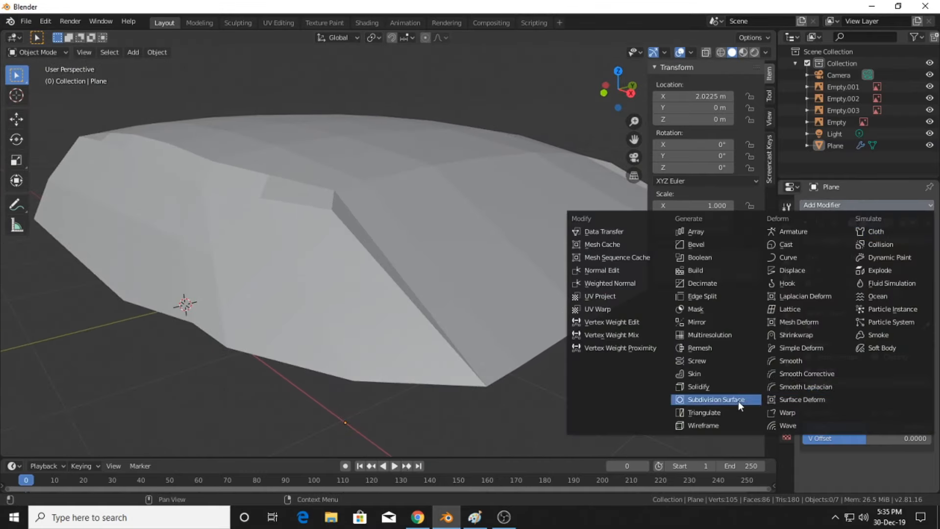
pyautogui.scroll(2, 461, 267)
pyautogui.moveTo(440, 264); pyautogui.dragTo(389, 227, button='middle')
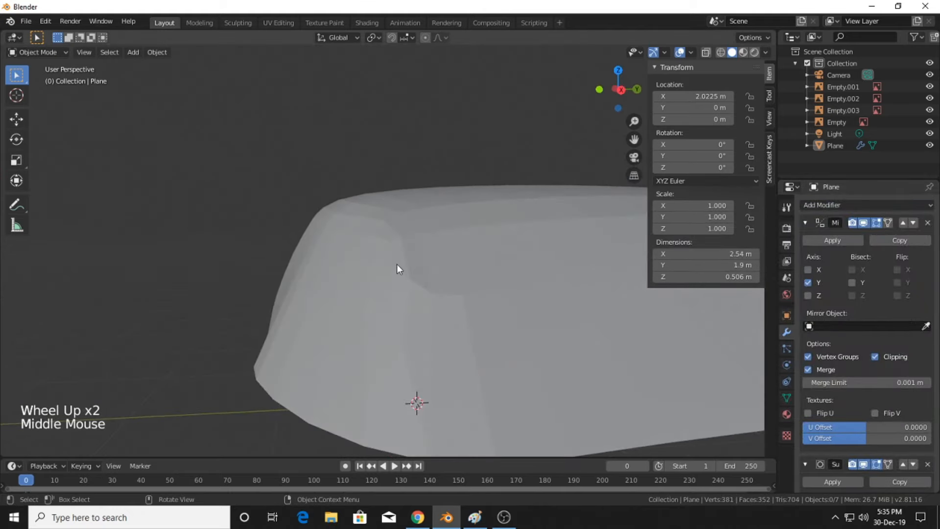
pyautogui.scroll(-5, 854, 401)
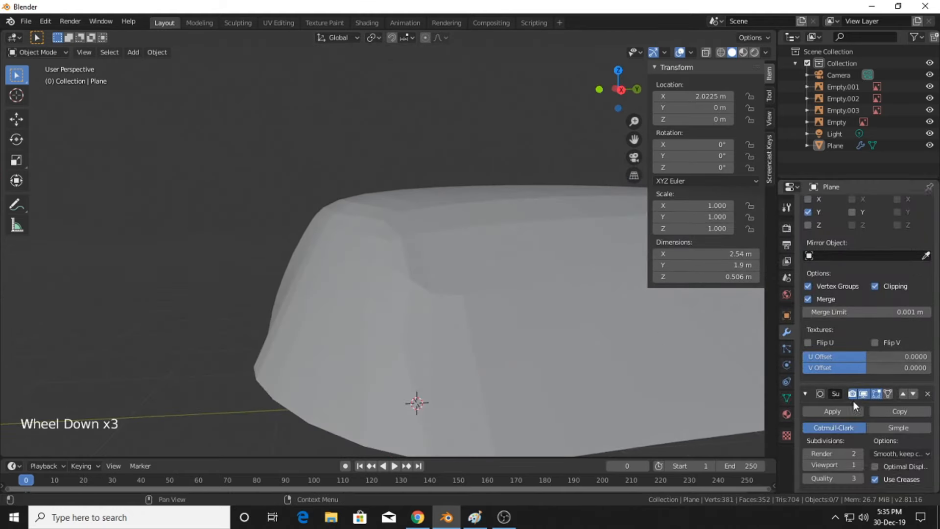
pyautogui.click(927, 389)
# Return to wireframe shading in the front view over the side blueprint and re-enter Edit Mode
pyautogui.scroll(-3, 363, 249)
pyautogui.moveTo(363, 249); pyautogui.dragTo(425, 283, button='middle')
pyautogui.scroll(1, 498, 257)
pyautogui.scroll(-5, 594, 316)
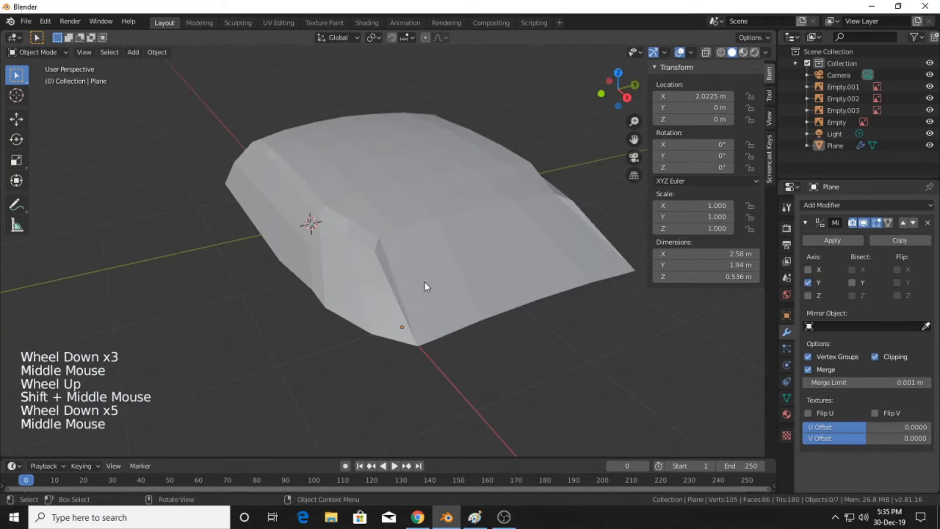
pyautogui.click(722, 52)
pyautogui.moveTo(578, 186); pyautogui.dragTo(528, 189, button='middle')
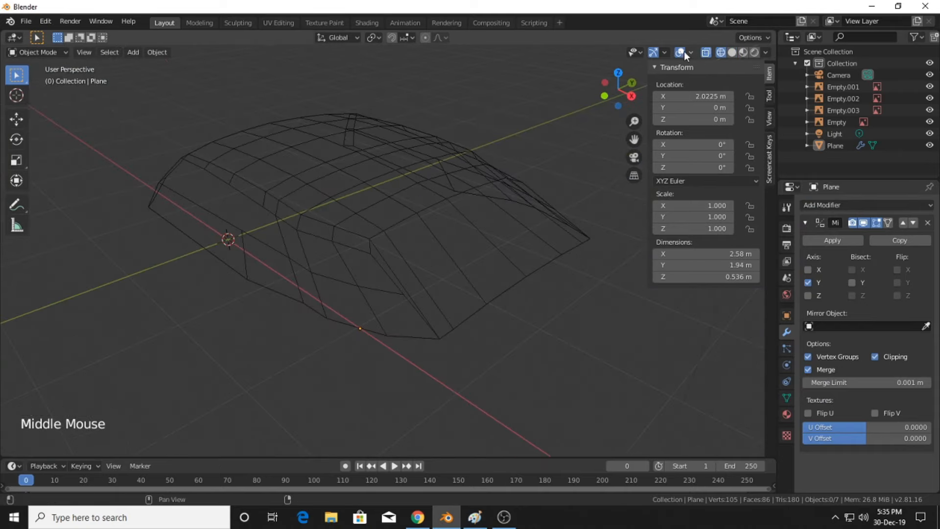
pyautogui.click(603, 94)
pyautogui.scroll(-3, 507, 201)
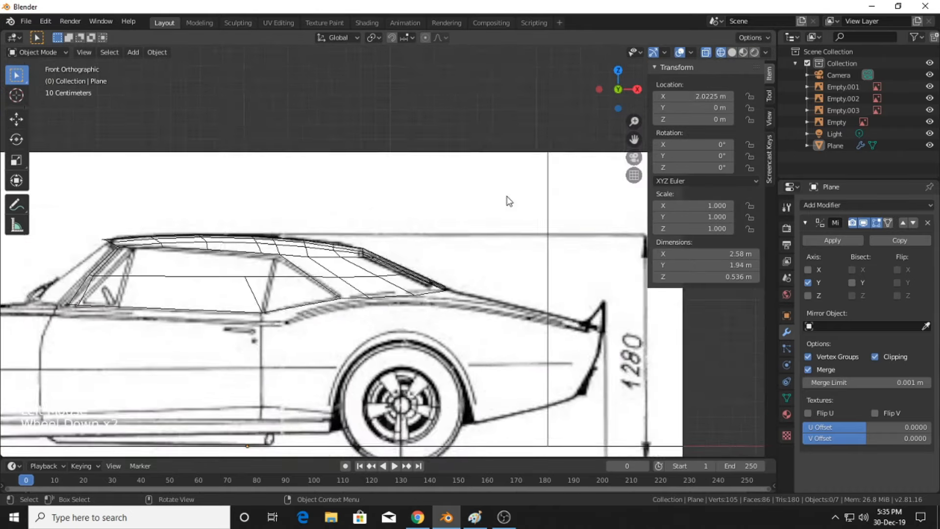
pyautogui.keyDown('shift'); pyautogui.moveTo(512, 207); pyautogui.dragTo(509, 240, button='middle'); pyautogui.keyUp('shift')
pyautogui.scroll(2, 519, 196)
pyautogui.press('Tab')
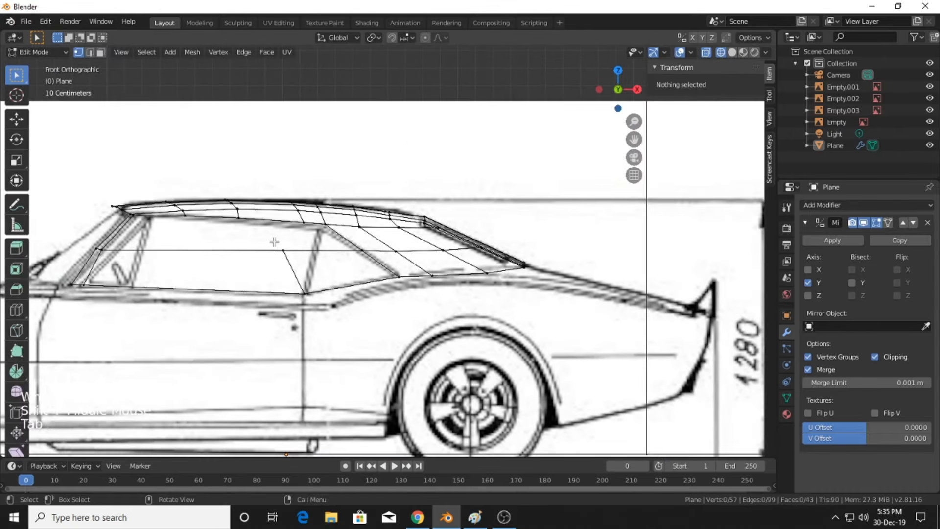
# Select the whole mesh and merge its duplicate vertices by distance
pyautogui.press('a')
pyautogui.rightClick(292, 219)
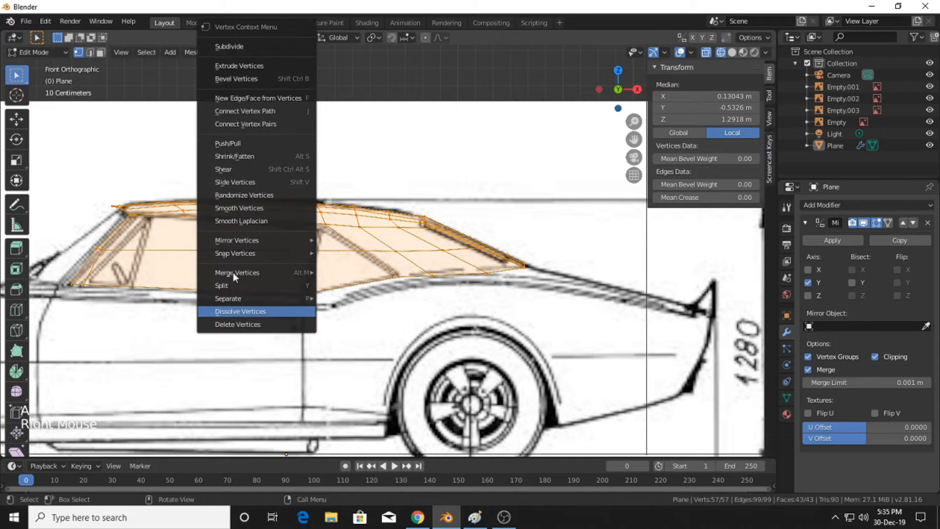
pyautogui.moveTo(238, 253)
pyautogui.moveTo(260, 272)
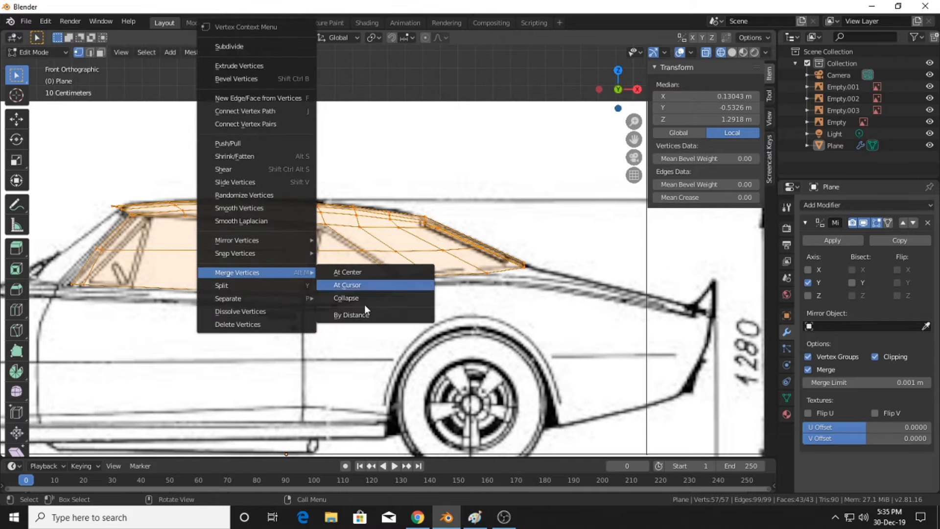
pyautogui.click(351, 315)
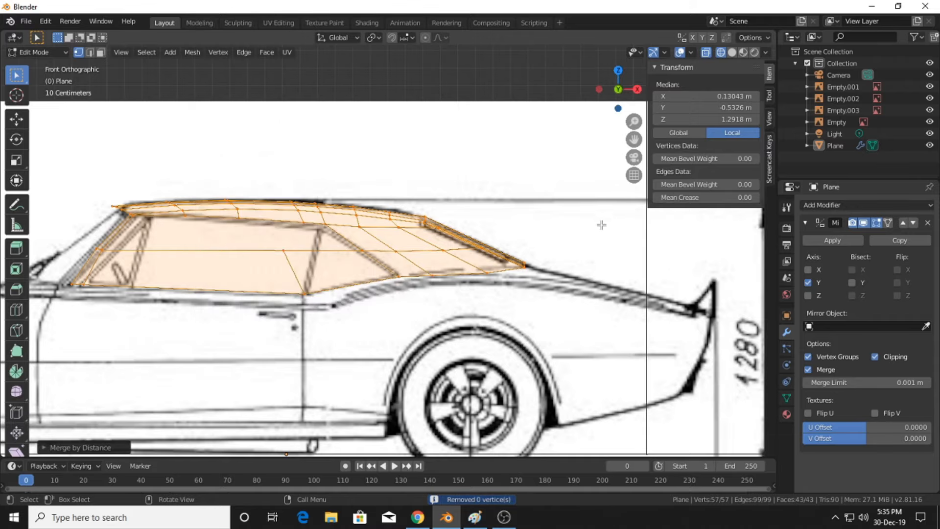
# Deselect the mesh and show the whole car in the top view to check the cabin against the blueprint
pyautogui.scroll(2, 602, 225)
pyautogui.keyDown('shift'); pyautogui.scroll(1, 600, 244); pyautogui.keyUp('shift')
pyautogui.moveTo(597, 255)
pyautogui.keyDown('shift'); pyautogui.mouseDown(button='middle')
pyautogui.moveTo(580, 258)
pyautogui.moveTo(581, 251)
pyautogui.mouseUp(button='middle'); pyautogui.keyUp('shift')
pyautogui.click(619, 71)
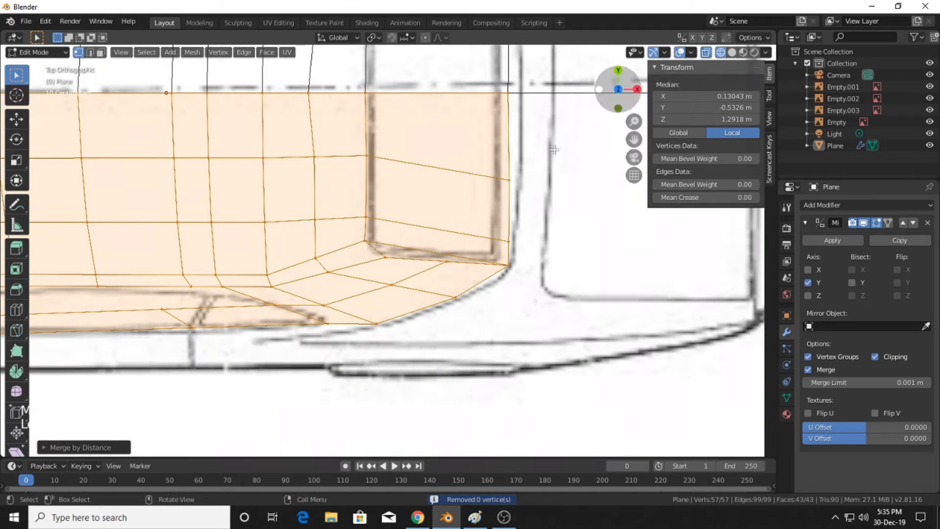
pyautogui.keyDown('shift'); pyautogui.moveTo(554, 149); pyautogui.dragTo(318, 115, button='middle'); pyautogui.keyUp('shift')
pyautogui.scroll(-7, 449, 248)
pyautogui.click(550, 228)
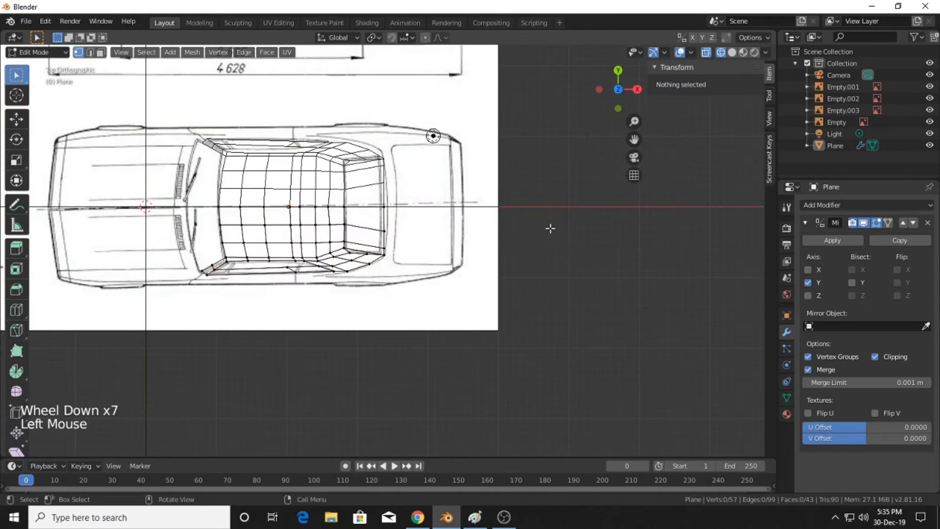
# Extrude the three vertices along the rear corner's outer edge about 0.25 m outward and rearward in the top view
pyautogui.scroll(6, 547, 230)
pyautogui.keyDown('shift'); pyautogui.moveTo(496, 263); pyautogui.dragTo(479, 240, button='middle'); pyautogui.keyUp('shift')
pyautogui.scroll(2, 434, 256)
pyautogui.scroll(1, 470, 244)
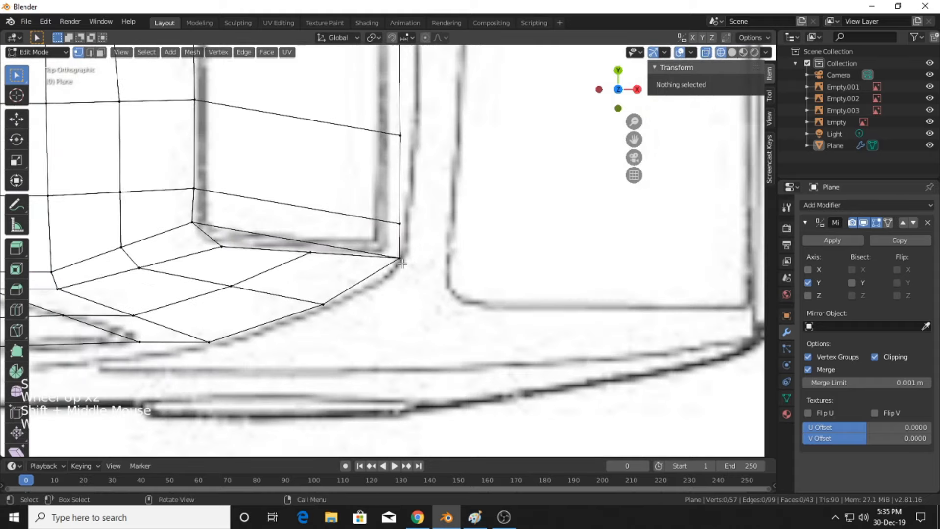
pyautogui.keyDown('shift'); pyautogui.moveTo(402, 264); pyautogui.dragTo(409, 261, button='middle'); pyautogui.keyUp('shift')
pyautogui.scroll(-3, 493, 196)
pyautogui.keyDown('shift'); pyautogui.moveTo(494, 196); pyautogui.dragTo(479, 250, button='middle'); pyautogui.keyUp('shift')
pyautogui.keyDown('shift'); pyautogui.moveTo(433, 269); pyautogui.dragTo(471, 263, button='middle'); pyautogui.keyUp('shift')
pyautogui.scroll(1, 455, 275)
pyautogui.click(260, 351)
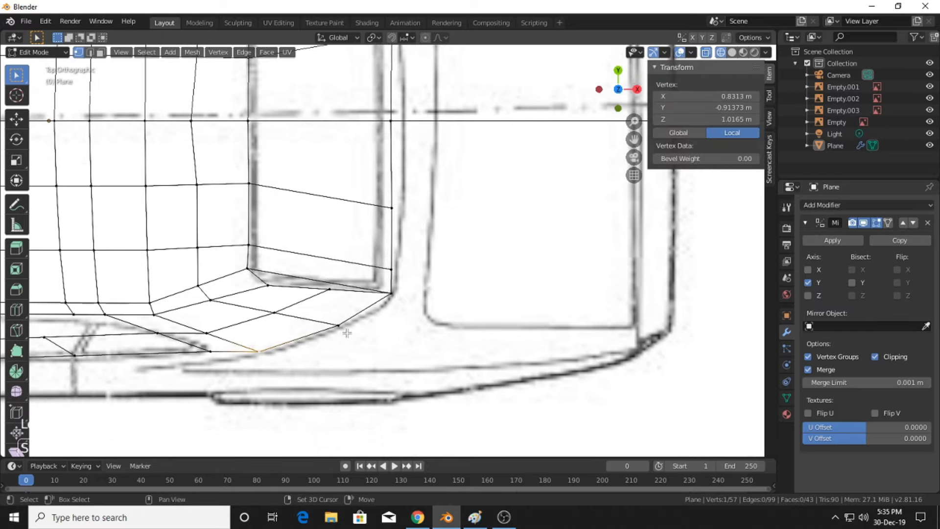
pyautogui.keyDown('shift'); pyautogui.click(337, 325); pyautogui.keyUp('shift')
pyautogui.keyDown('shift'); pyautogui.click(392, 293); pyautogui.keyUp('shift')
pyautogui.moveTo(430, 316); pyautogui.dragTo(425, 308, button='middle')
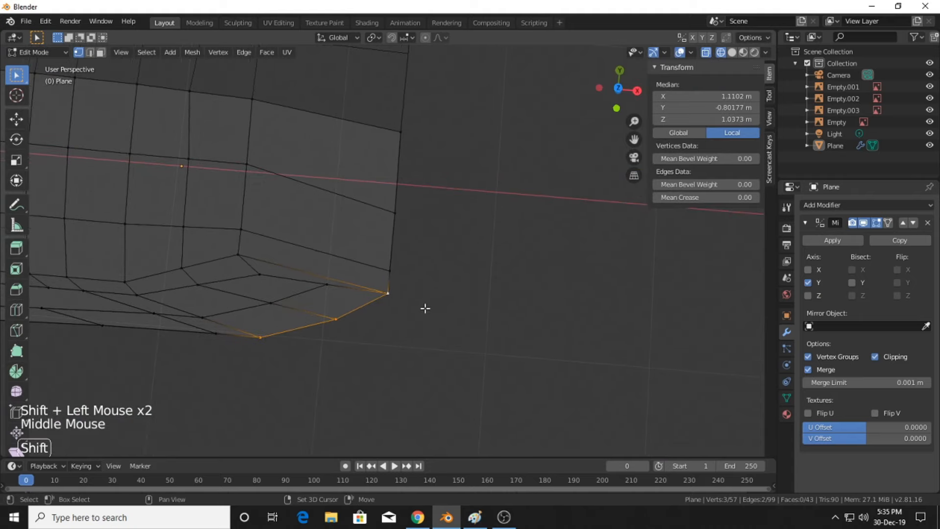
pyautogui.click(618, 88)
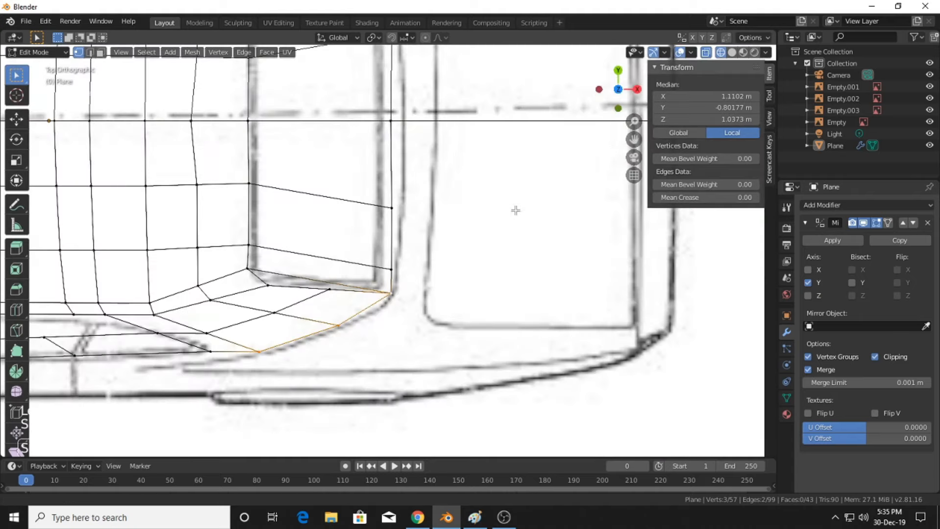
pyautogui.press('e')
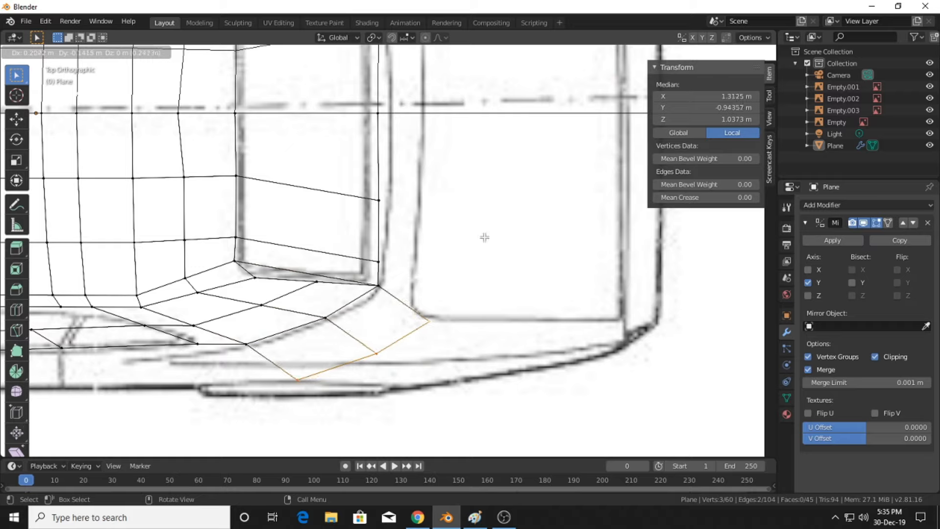
pyautogui.click(484, 237)
# Reposition the three extruded vertices individually in the top view, placing the innermost near the trunk lid's front corner
pyautogui.click(320, 395)
pyautogui.press('g')
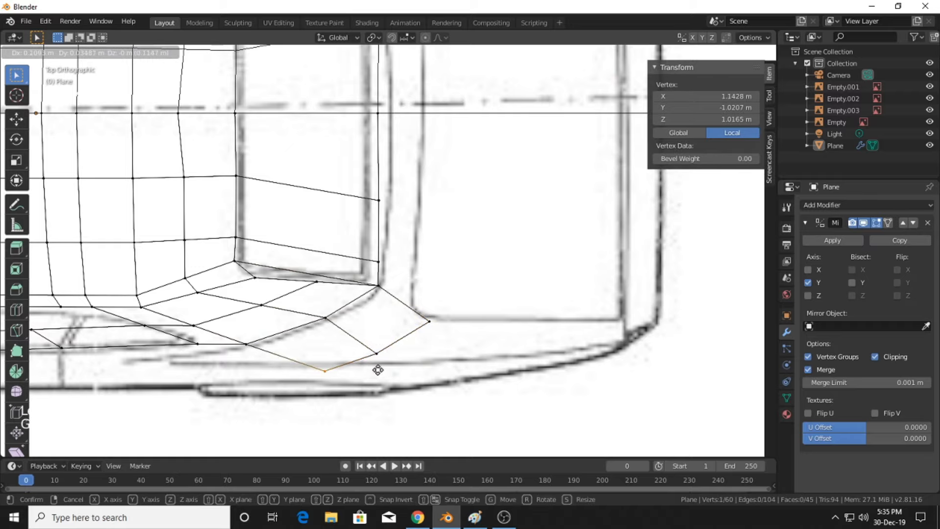
pyautogui.click(387, 362)
pyautogui.click(376, 353)
pyautogui.press('g')
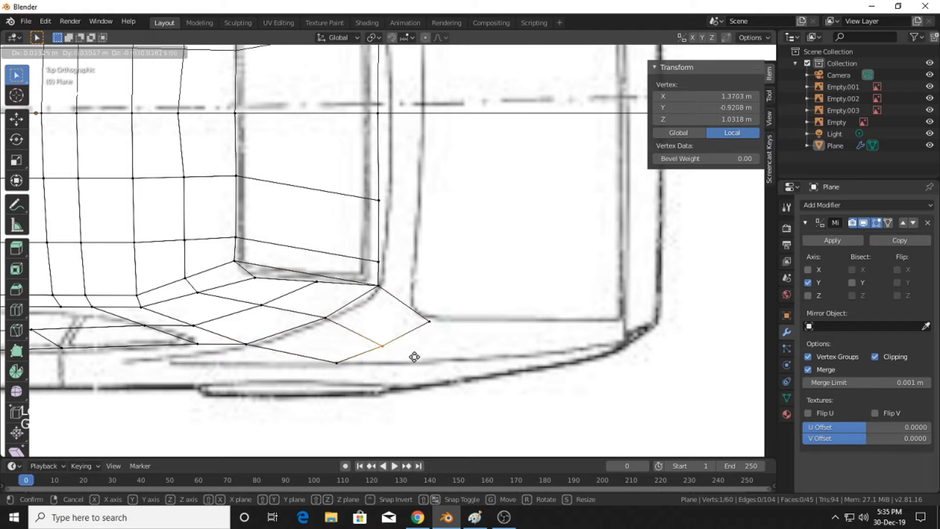
pyautogui.click(415, 356)
pyautogui.click(429, 321)
pyautogui.press('g')
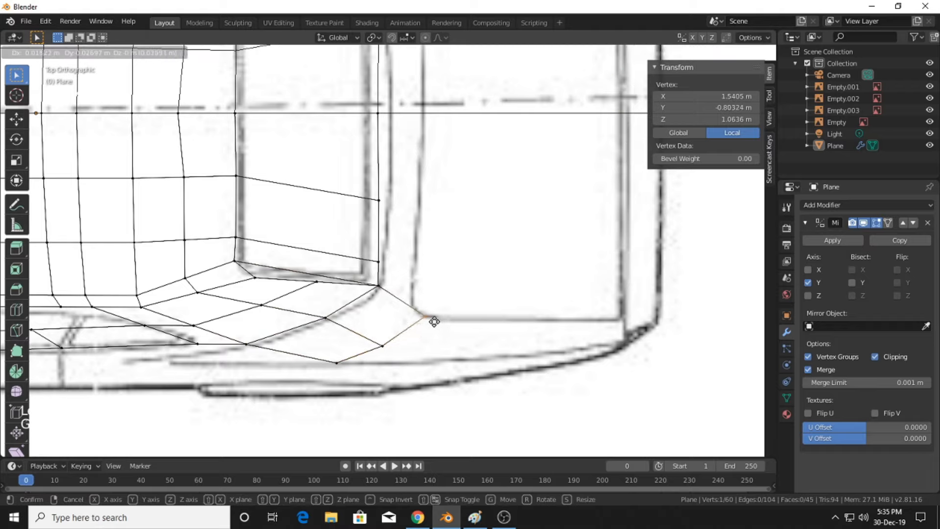
pyautogui.click(432, 320)
# Extrude the three new rear corner vertices about 0.79 m rearward to the back edge of the trunk lid
pyautogui.moveTo(358, 373); pyautogui.dragTo(358, 373)
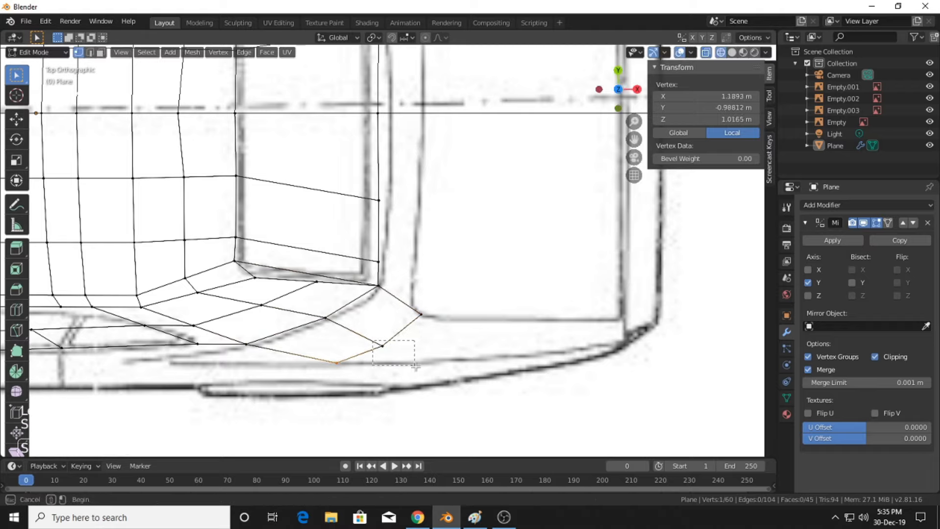
pyautogui.keyDown('shift'); pyautogui.click(383, 346); pyautogui.keyUp('shift')
pyautogui.keyDown('shift'); pyautogui.click(420, 314); pyautogui.keyUp('shift')
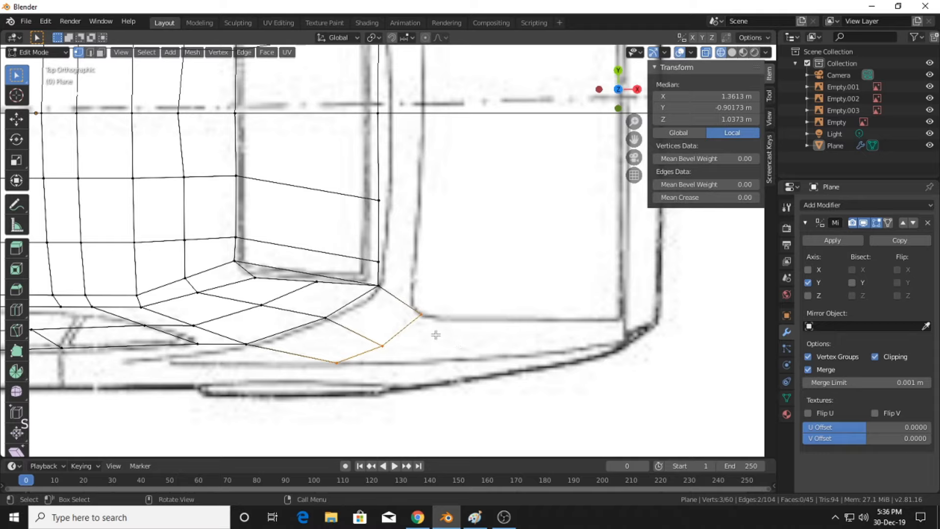
pyautogui.press('e')
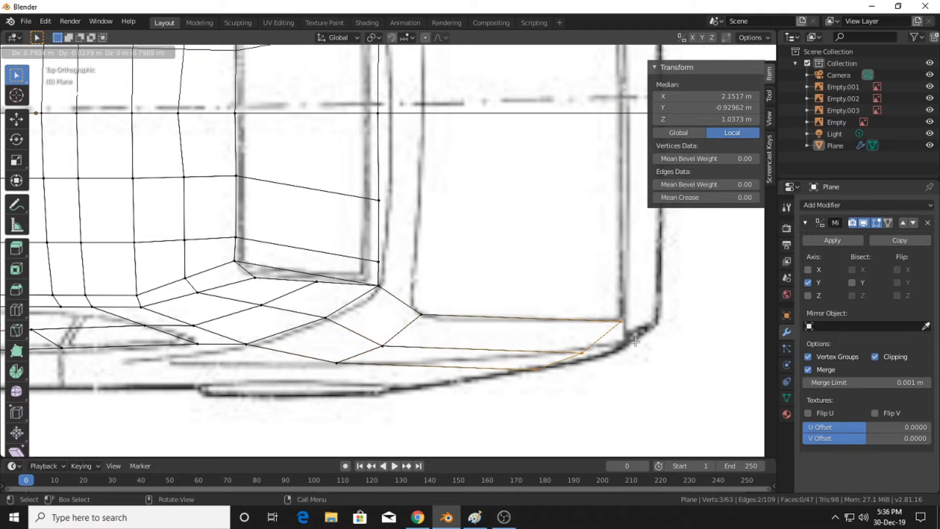
pyautogui.click(636, 342)
# Move the middle and outer rear end vertices onto the blueprint's tail corner, making the strip's end nearly straight across
pyautogui.keyDown('shift'); pyautogui.moveTo(575, 361); pyautogui.dragTo(480, 349, button='middle'); pyautogui.keyUp('shift')
pyautogui.moveTo(528, 349); pyautogui.dragTo(526, 348)
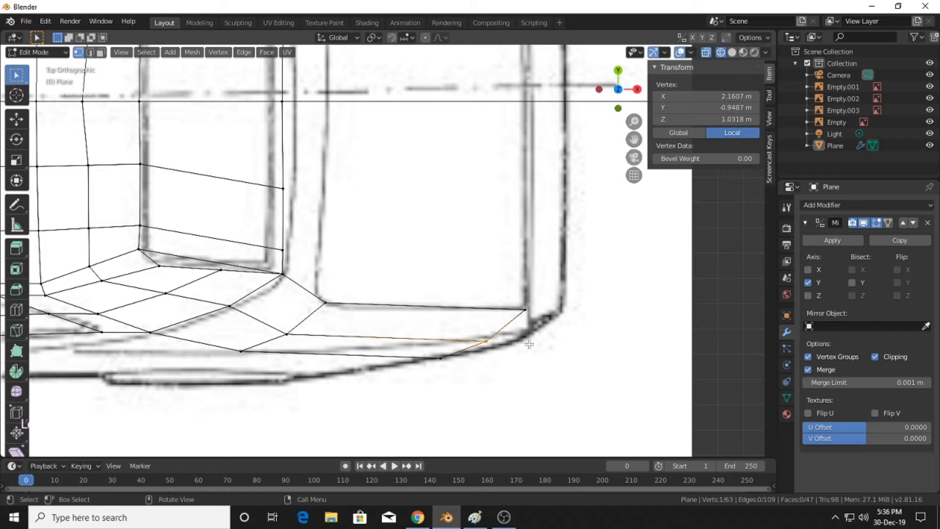
pyautogui.press('g')
pyautogui.click(571, 323)
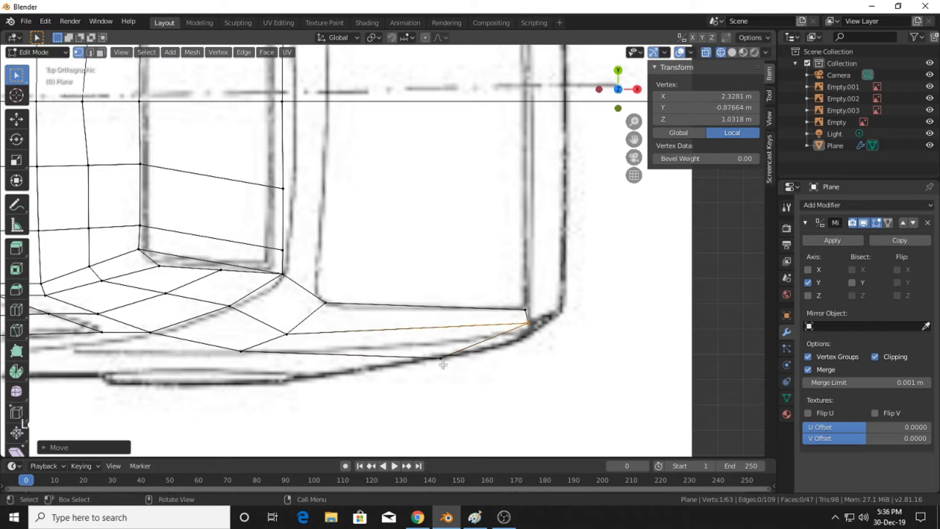
pyautogui.press('g')
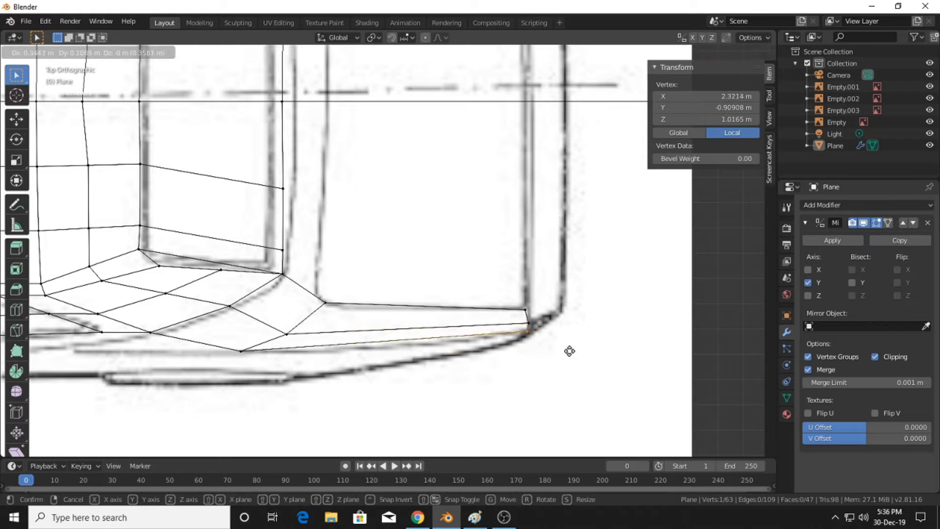
pyautogui.click(568, 352)
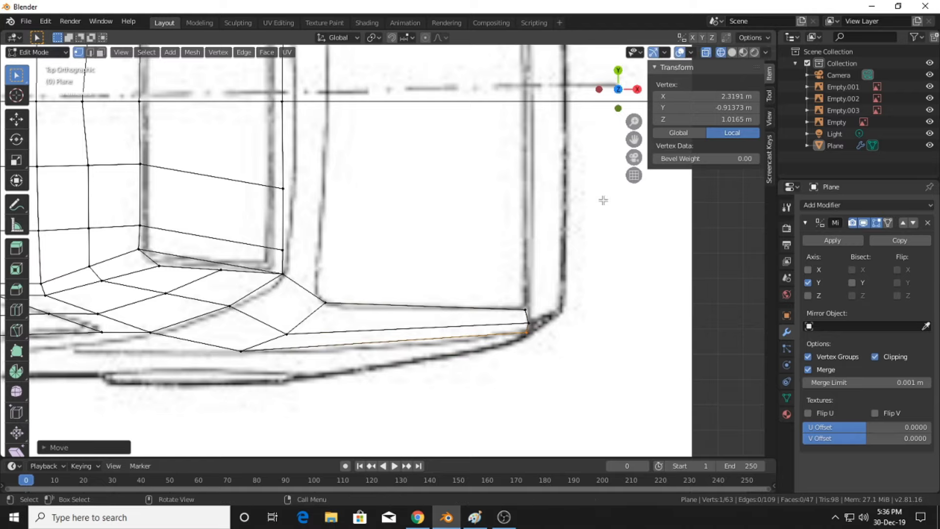
# Lower the strip's three rear end vertices about 0.22 m in the front view to follow the trunk's slope
pyautogui.moveTo(619, 112); pyautogui.dragTo(620, 110)
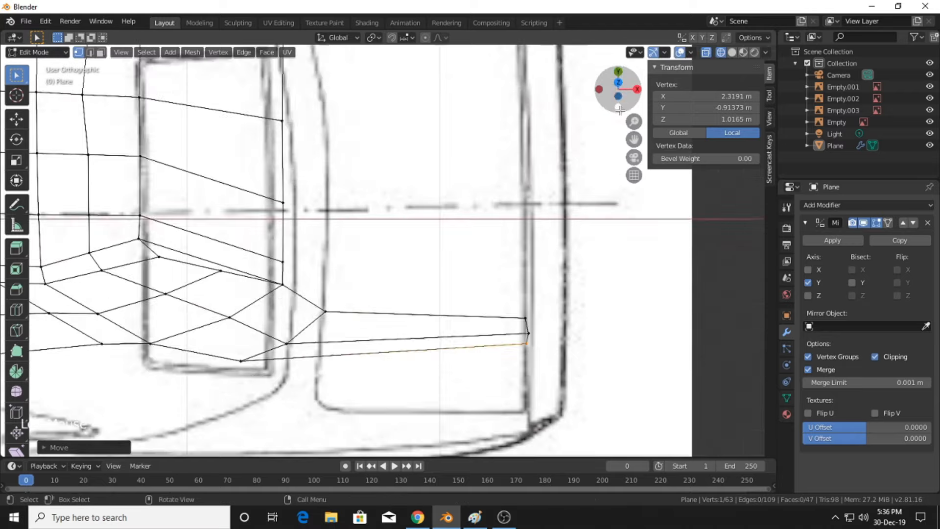
pyautogui.click(619, 107)
pyautogui.keyDown('ctrl'); pyautogui.click(520, 279); pyautogui.keyUp('ctrl')
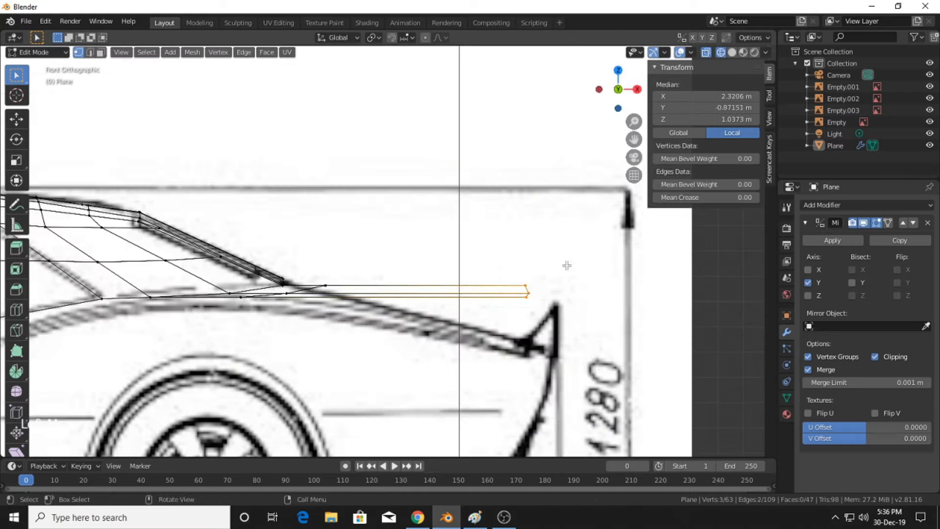
pyautogui.press('g')
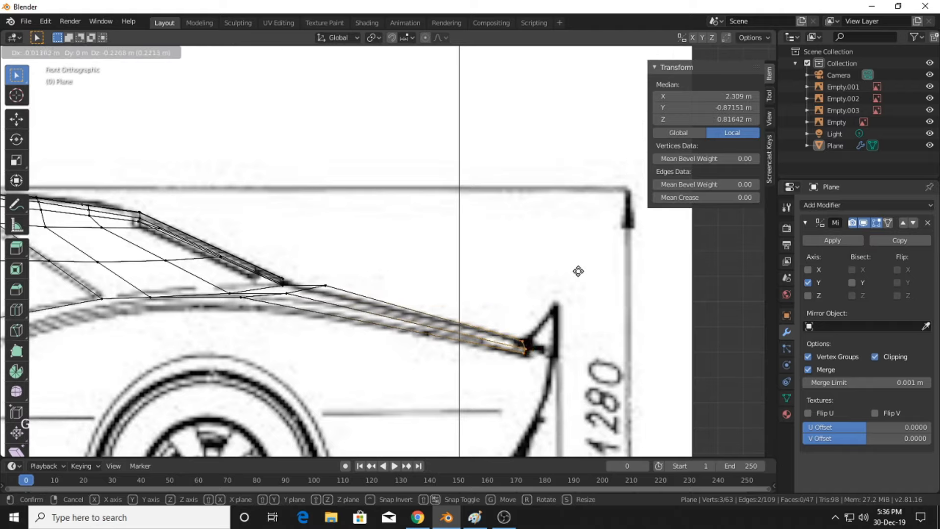
pyautogui.click(580, 271)
# Lower the inner and middle vertices at the strip's front end slightly onto the side blueprint's trunk line
pyautogui.click(354, 302)
pyautogui.press('g')
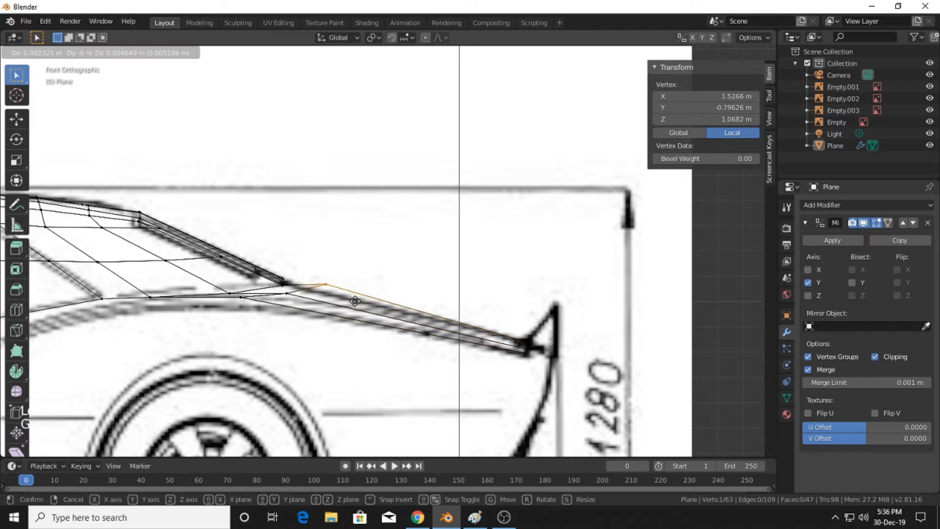
pyautogui.click(291, 297)
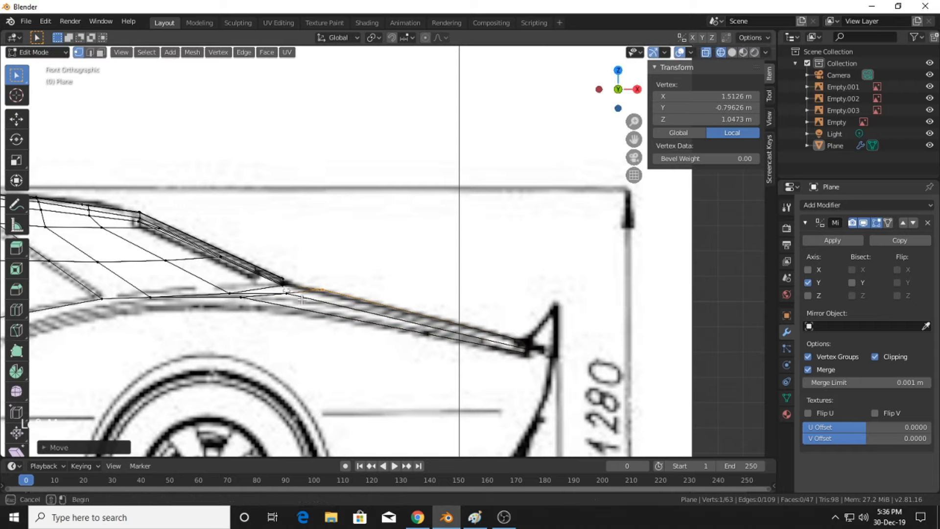
pyautogui.click(301, 299)
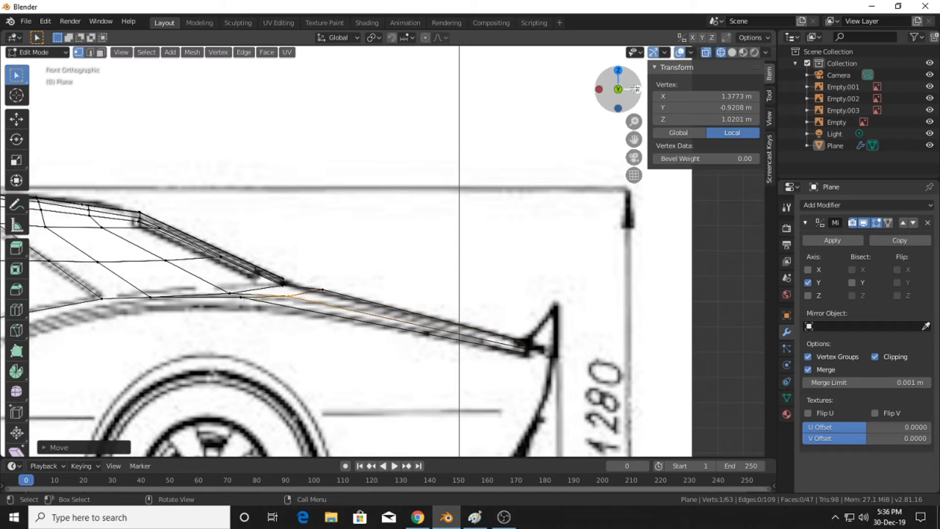
# Raise the inner and middle rear end vertices in the right view to fit the rear blueprint's fender outline
pyautogui.click(637, 89)
pyautogui.keyDown('shift'); pyautogui.moveTo(439, 265); pyautogui.dragTo(412, 252, button='middle'); pyautogui.keyUp('shift')
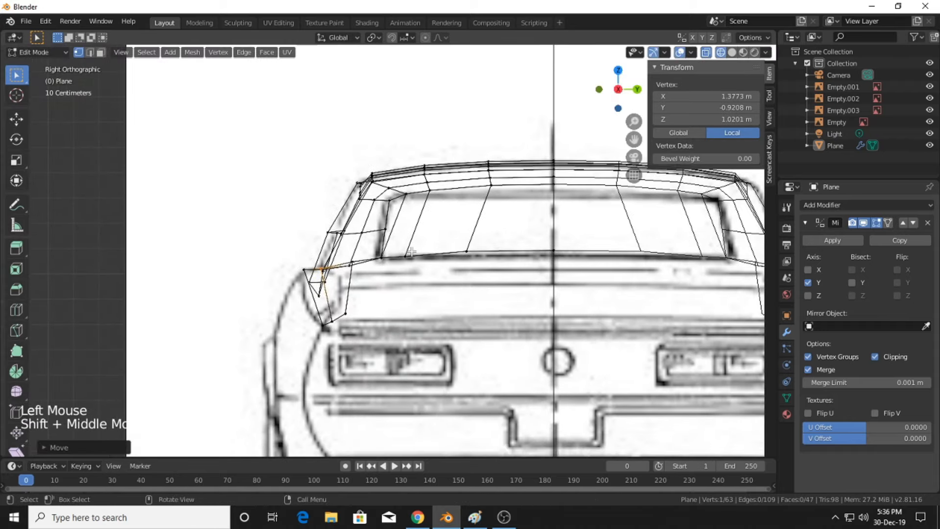
pyautogui.click(345, 313)
pyautogui.press('g')
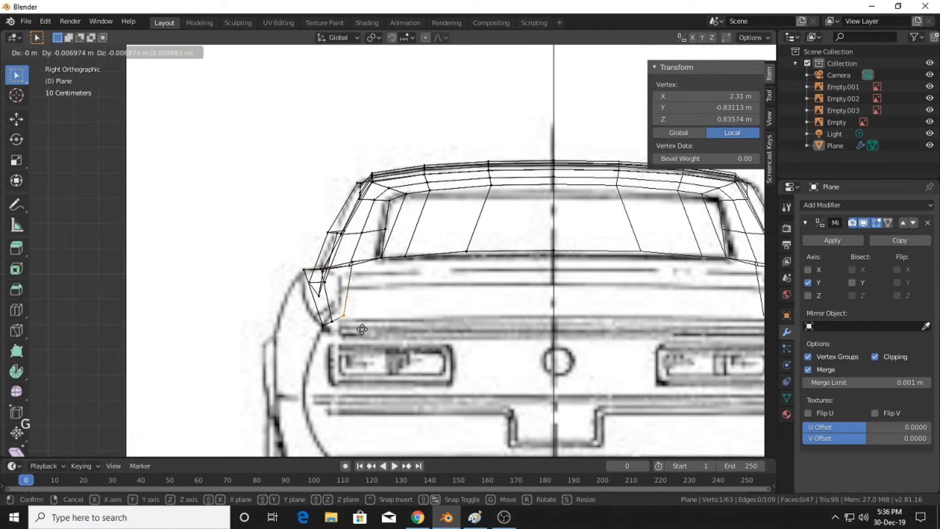
pyautogui.click(363, 320)
pyautogui.scroll(6, 364, 320)
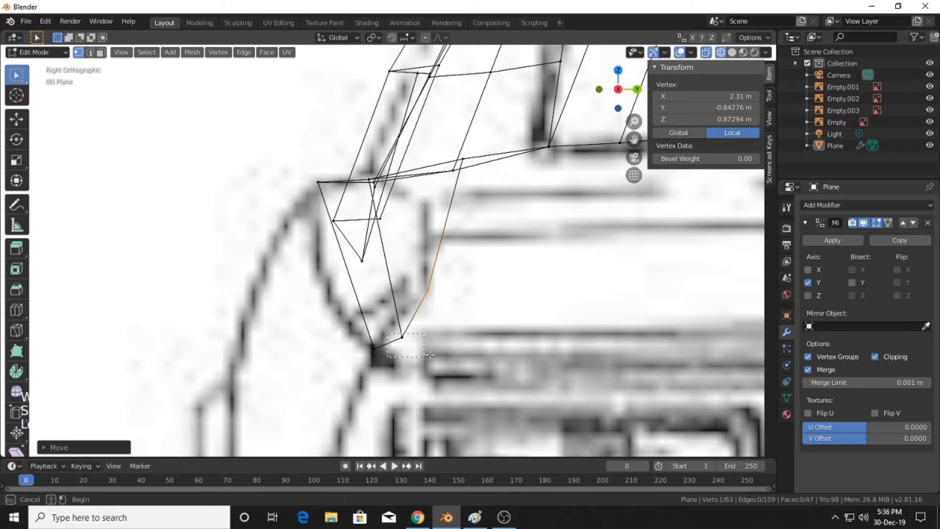
pyautogui.press('g')
pyautogui.click(418, 323)
# Edge-slide the three vertices at the strip's front end rearward along the trunk slope in the front view
pyautogui.scroll(-4, 419, 322)
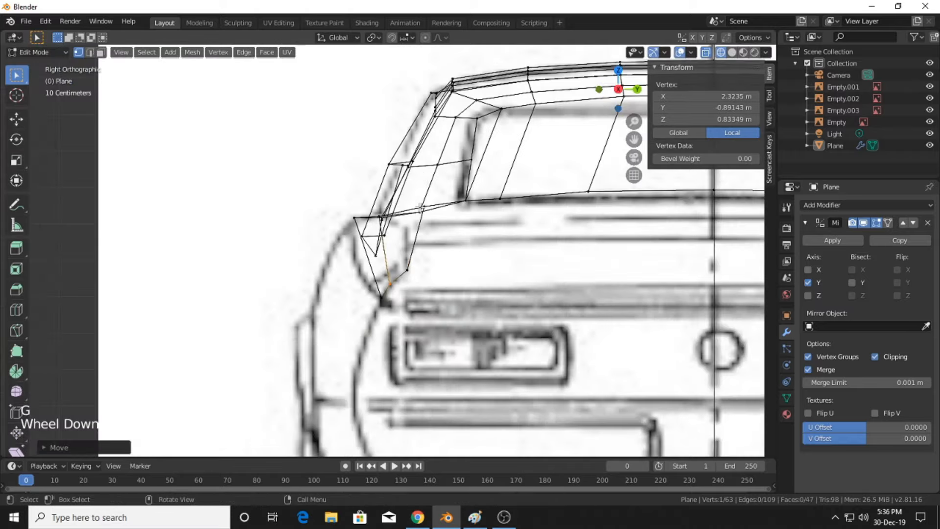
pyautogui.moveTo(419, 322); pyautogui.dragTo(535, 225, button='middle')
pyautogui.scroll(2, 535, 225)
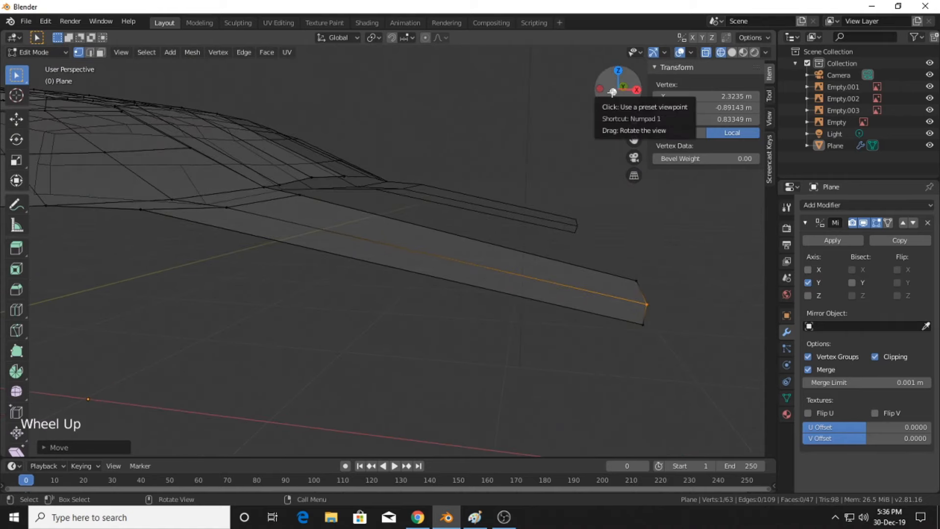
pyautogui.click(611, 95)
pyautogui.keyDown('shift'); pyautogui.moveTo(245, 191); pyautogui.dragTo(344, 224, button='middle'); pyautogui.keyUp('shift')
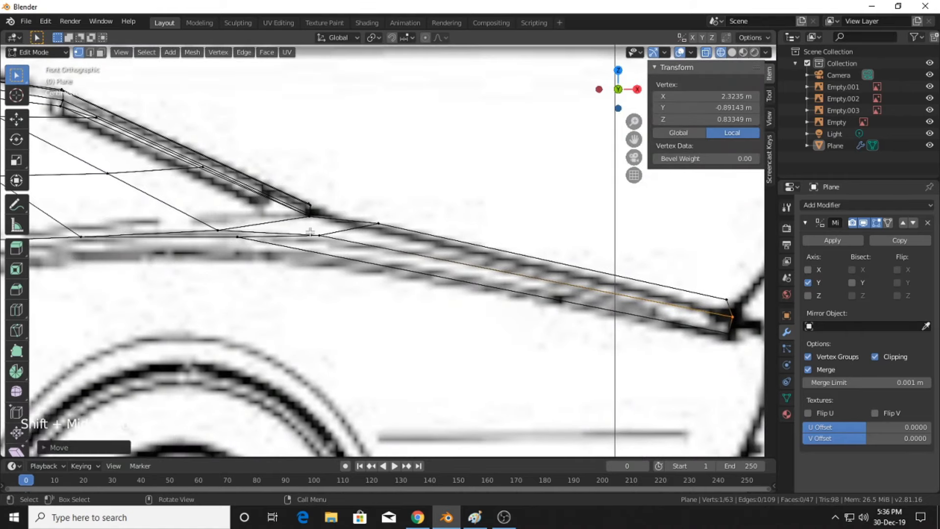
pyautogui.keyDown('shift'); pyautogui.click(362, 222); pyautogui.keyUp('shift')
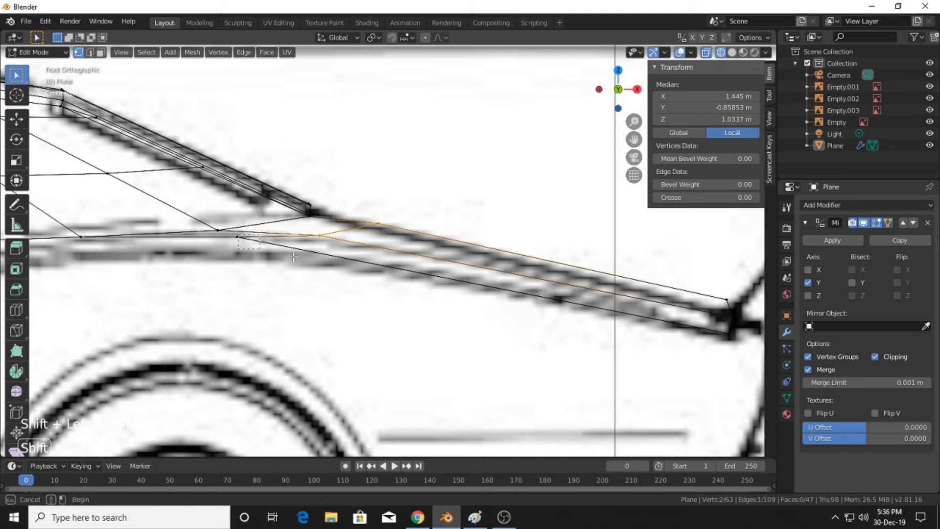
pyautogui.press('g')
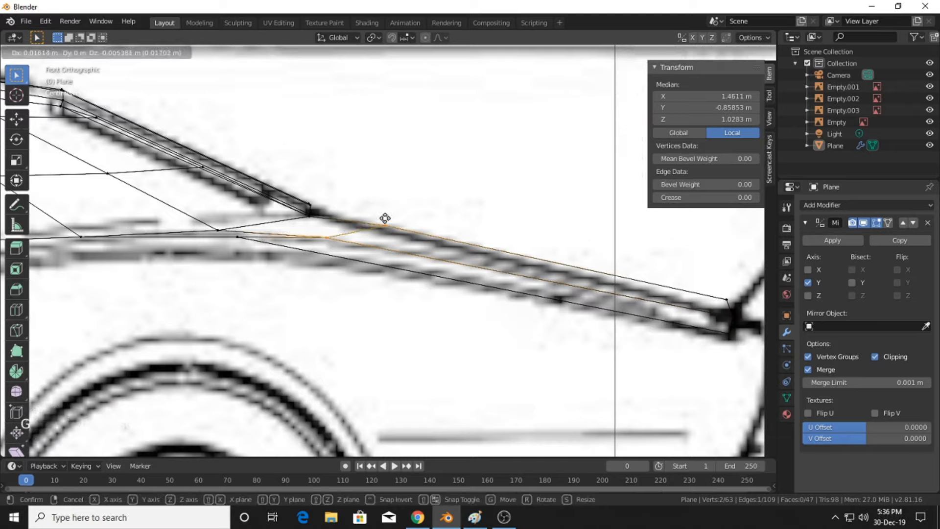
pyautogui.hotkey('ctrl', 'z')
pyautogui.keyDown('shift'); pyautogui.click(238, 237); pyautogui.keyUp('shift')
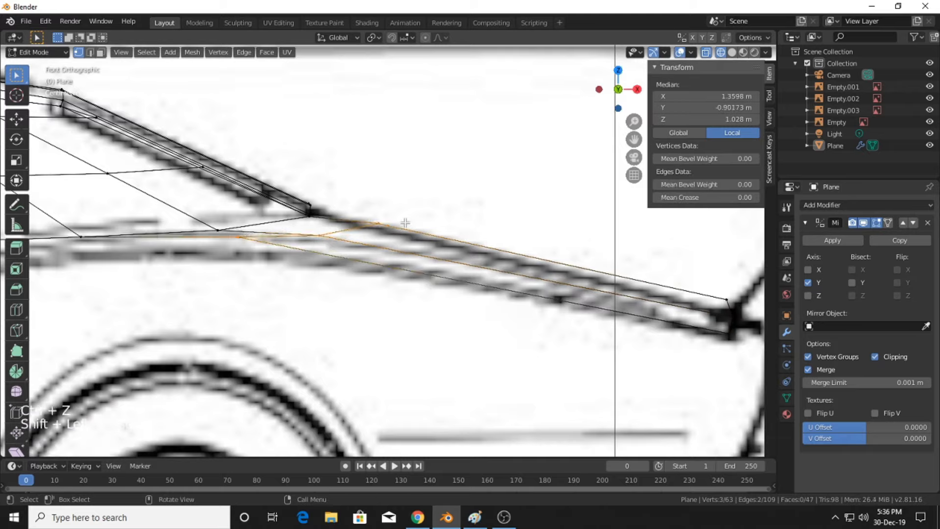
pyautogui.press('g')
pyautogui.press('g')
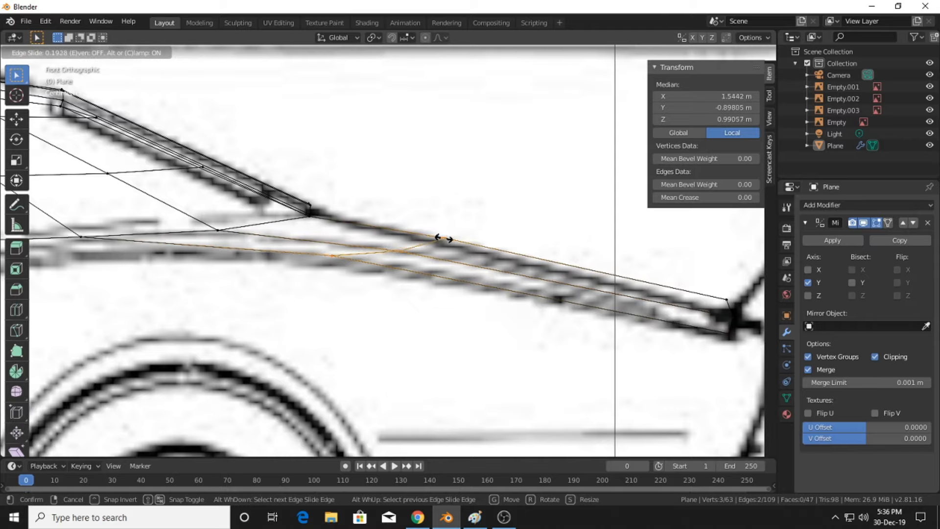
pyautogui.click(443, 238)
# Move the inner vertex behind the rear window to the trunk lid's front corner in the top view, about X 1.49 m, Y -0.75 m
pyautogui.scroll(-3, 443, 239)
pyautogui.moveTo(443, 238); pyautogui.dragTo(641, 142, button='middle')
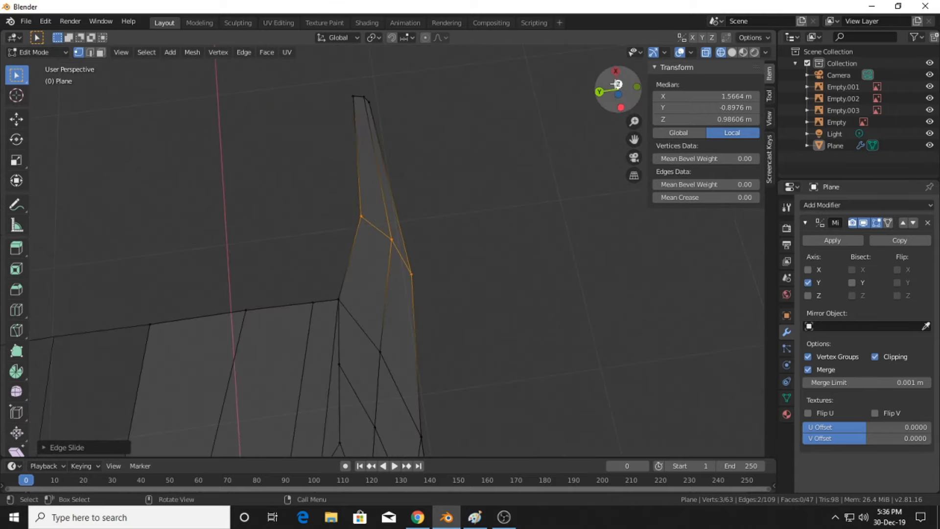
pyautogui.click(617, 86)
pyautogui.click(435, 234)
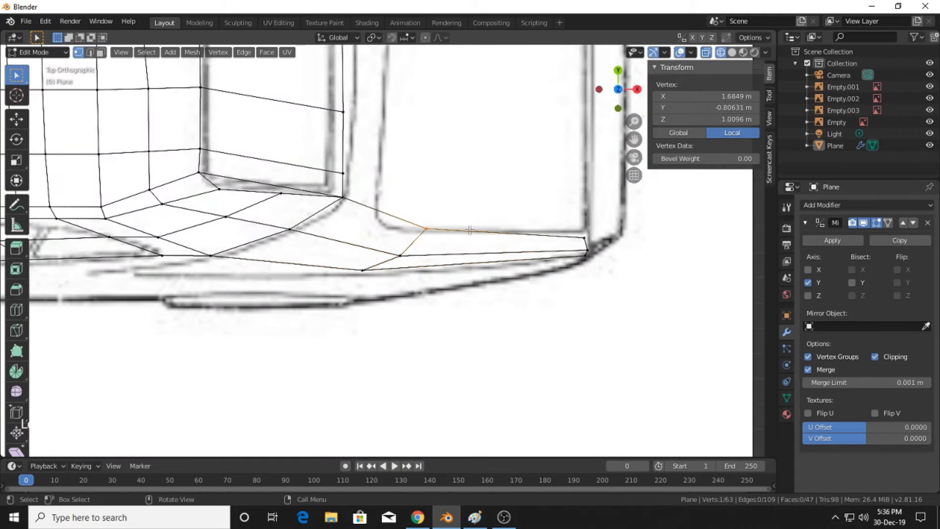
pyautogui.press('g')
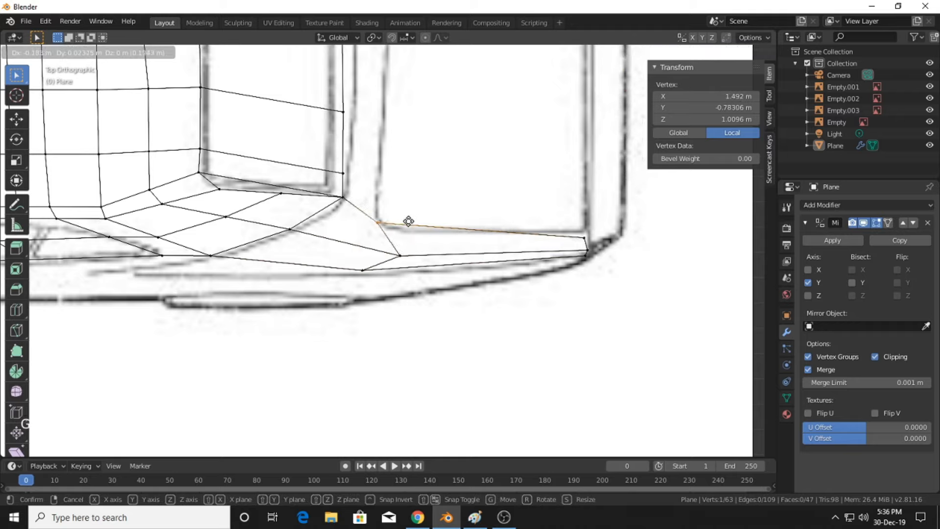
pyautogui.click(408, 210)
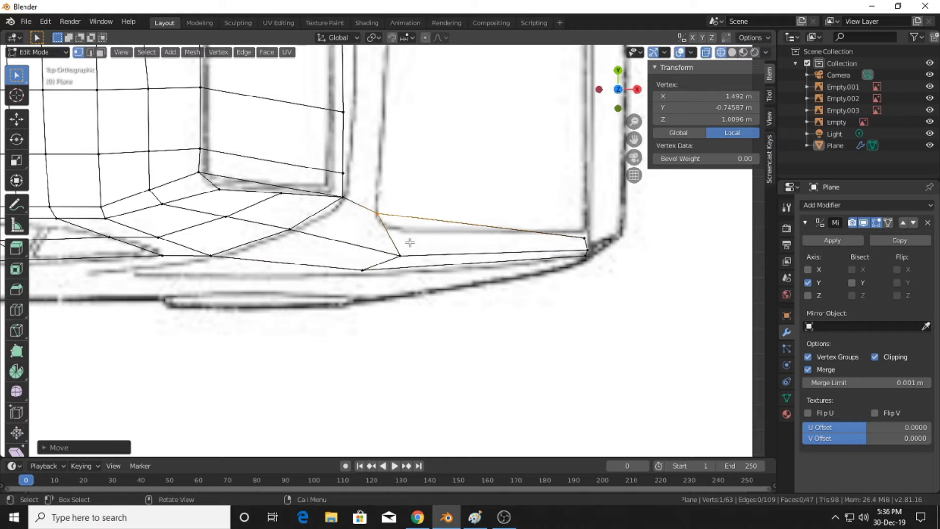
# Add a loop cut across the fender strip's front part and move its inner vertex to the trunk corner, about X 1.56 m, Y -0.81 m
pyautogui.hotkey('ctrl', 'r')
pyautogui.click(421, 221)
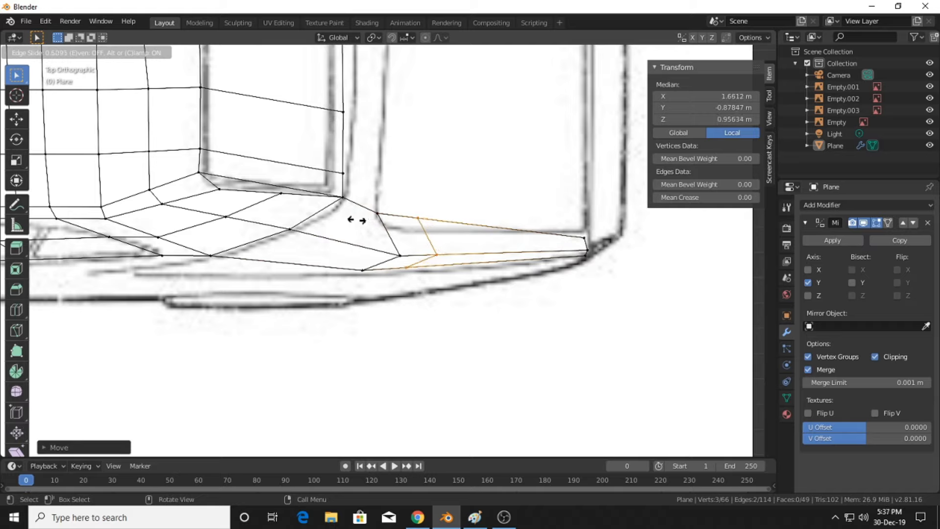
pyautogui.click(356, 220)
pyautogui.click(466, 237)
pyautogui.press('g')
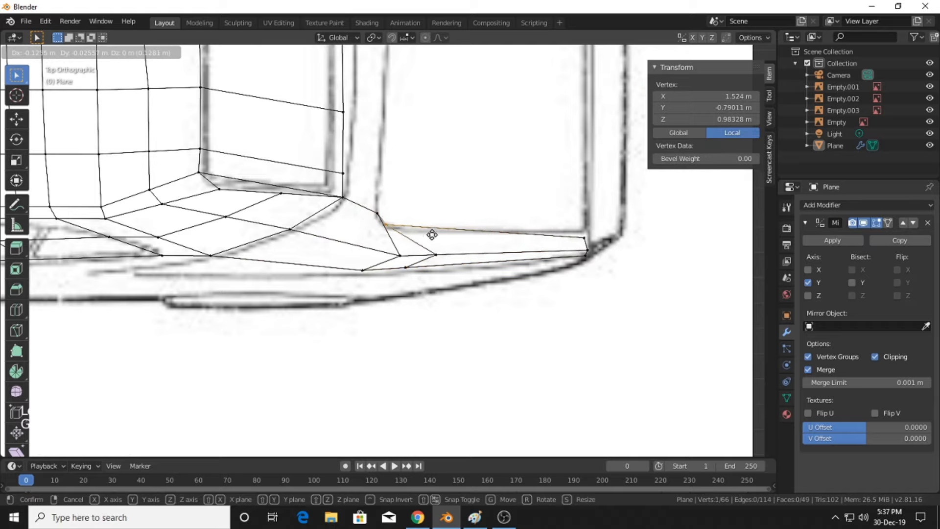
pyautogui.click(439, 240)
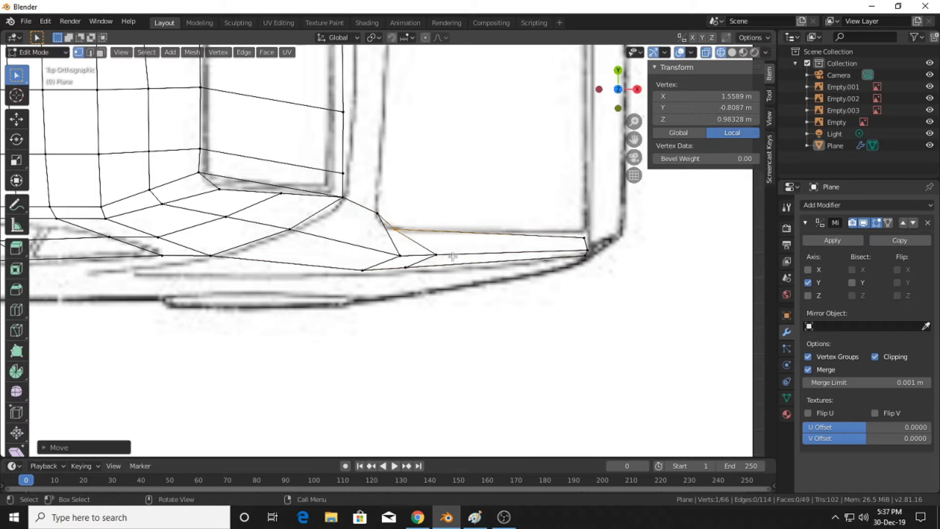
# Move the middle vertices of the strip's front edge and the adjacent loop to about X 1.50 m and 1.62 m, both near Y -0.89 m
pyautogui.click(429, 251)
pyautogui.press('g')
pyautogui.click(469, 262)
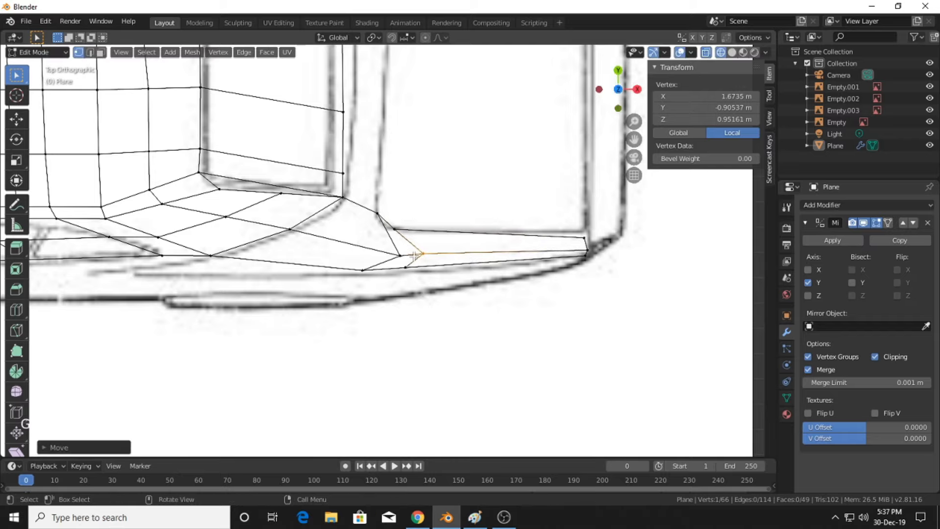
pyautogui.click(400, 255)
pyautogui.press('g')
pyautogui.click(391, 258)
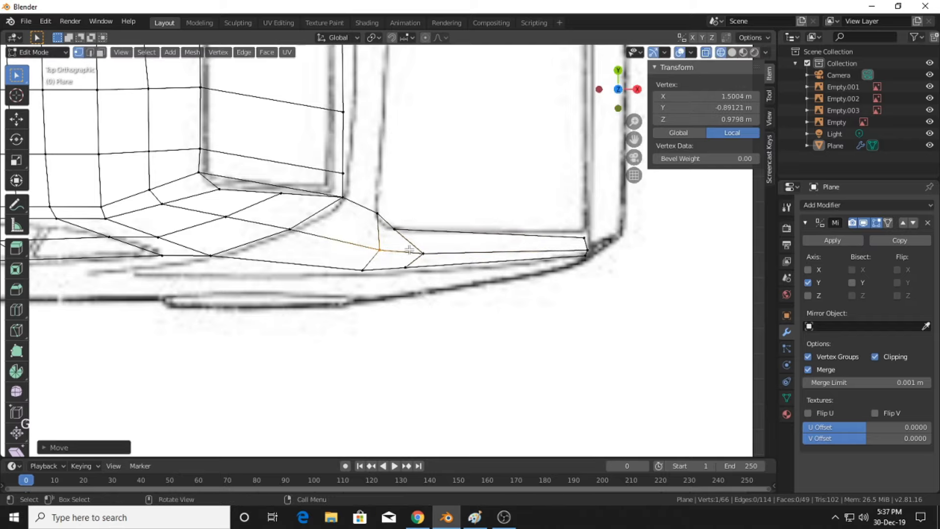
pyautogui.click(424, 254)
pyautogui.press('g')
pyautogui.click(440, 263)
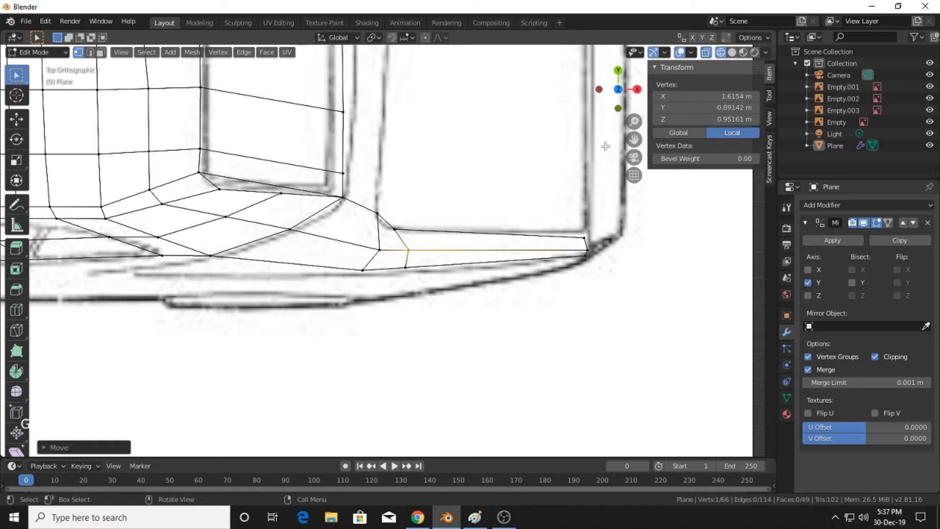
# In the front view, raise the new loop's inner vertex and the front edge's inner and middle vertices toward the blueprint's upper trunk line
pyautogui.click(618, 112)
pyautogui.click(618, 108)
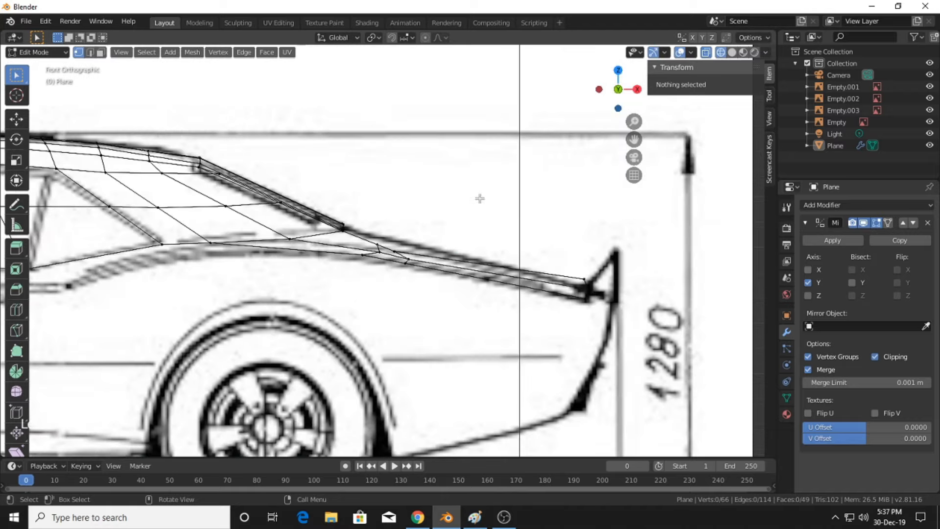
pyautogui.keyDown('shift'); pyautogui.moveTo(429, 231); pyautogui.dragTo(425, 258, button='middle'); pyautogui.keyUp('shift')
pyautogui.scroll(2, 408, 252)
pyautogui.scroll(3, 408, 253)
pyautogui.click(414, 252)
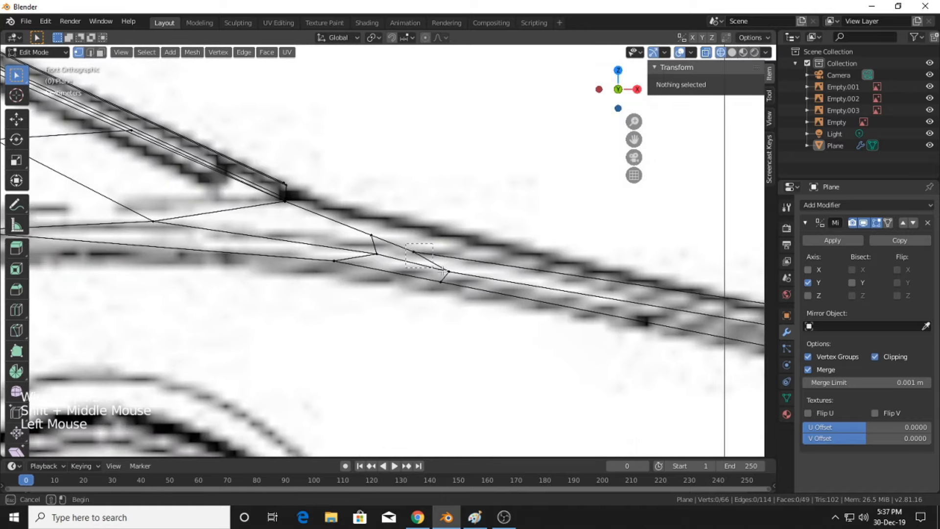
pyautogui.press('g')
pyautogui.click(437, 234)
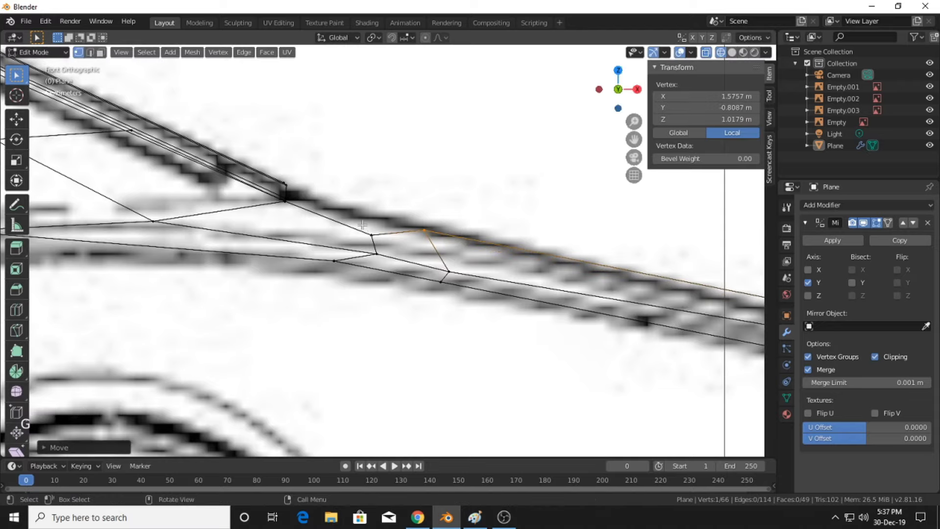
pyautogui.moveTo(363, 225); pyautogui.dragTo(391, 257)
pyautogui.press('g')
pyautogui.click(388, 239)
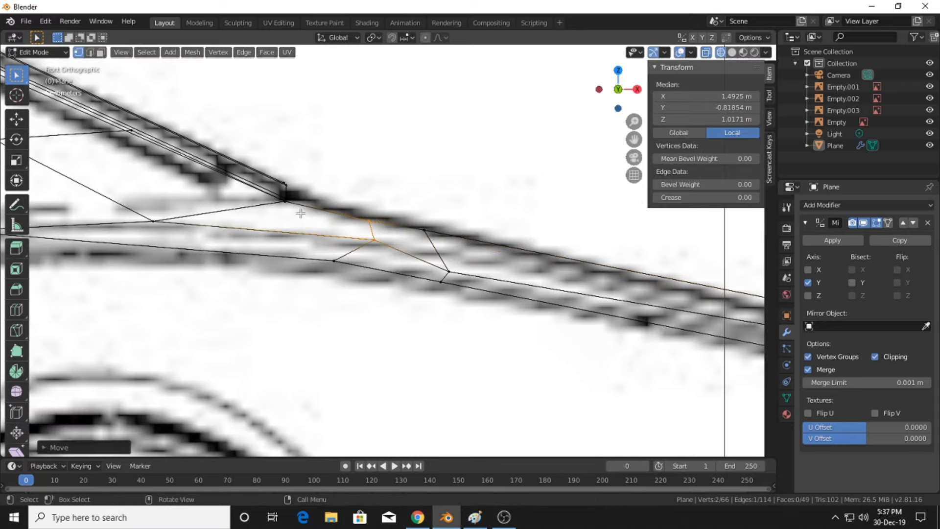
# Move the vertex at the rear window's lower outer corner to about X 1.37 m, Z 1.06 m in the front view
pyautogui.moveTo(279, 195); pyautogui.dragTo(298, 210)
pyautogui.press('g')
pyautogui.click(309, 210)
pyautogui.scroll(-3, 393, 205)
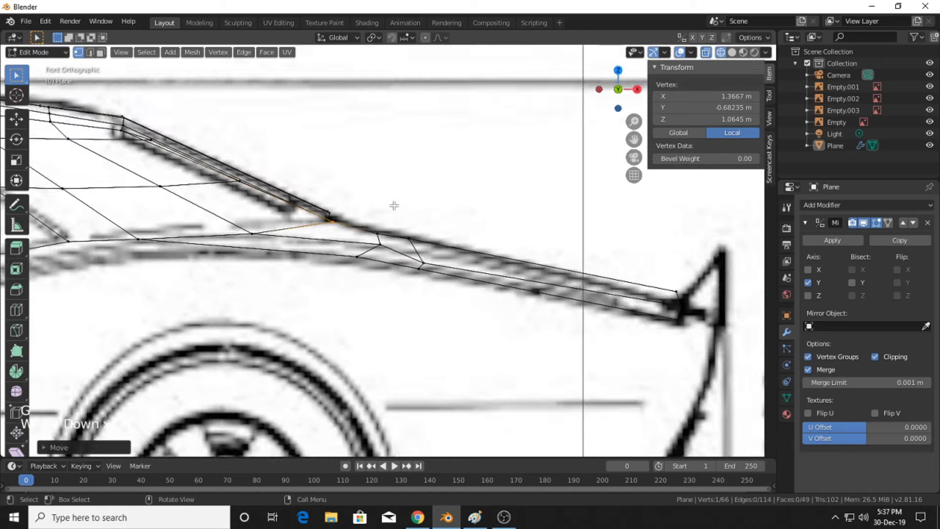
# Raise the new loop's middle and outer vertices slightly, and lower the outer one onto the blueprint's lower trunk line
pyautogui.scroll(3, 394, 205)
pyautogui.moveTo(422, 252); pyautogui.dragTo(458, 276)
pyautogui.press('g')
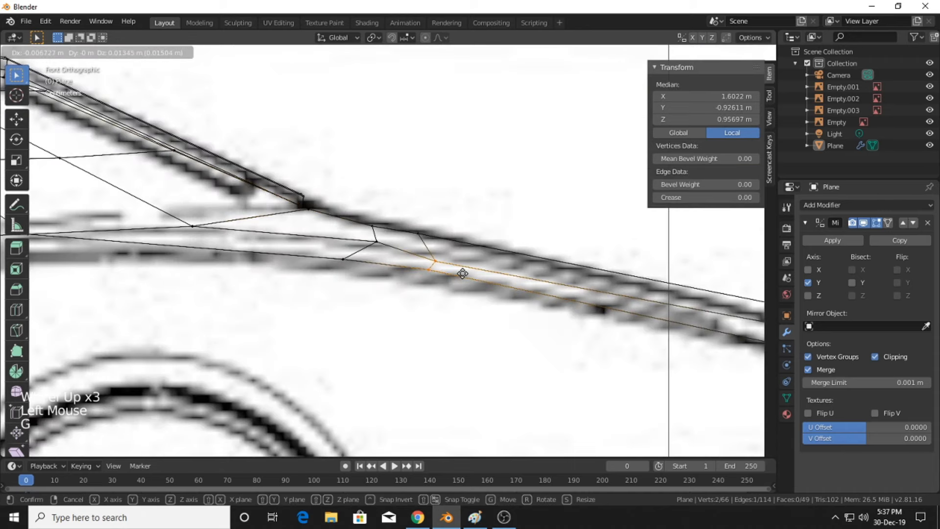
pyautogui.click(462, 273)
pyautogui.click(426, 266)
pyautogui.press('g')
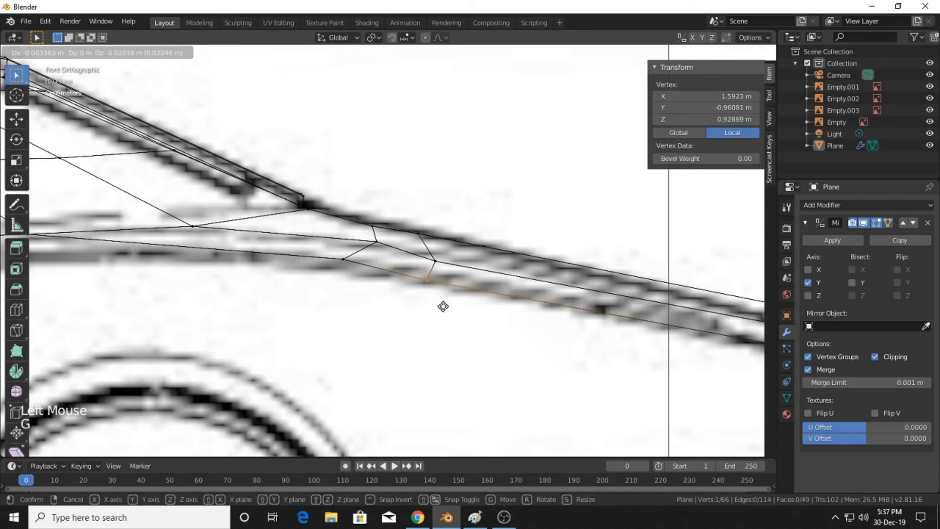
pyautogui.click(461, 319)
# Examine the mirrored body mesh from several angles in wireframe and solid shading, checking the shape of the rear fender strip
pyautogui.scroll(-4, 567, 195)
pyautogui.moveTo(539, 215); pyautogui.dragTo(492, 230, button='middle')
pyautogui.scroll(1, 492, 230)
pyautogui.click(571, 256)
pyautogui.scroll(-4, 590, 250)
pyautogui.press('Tab')
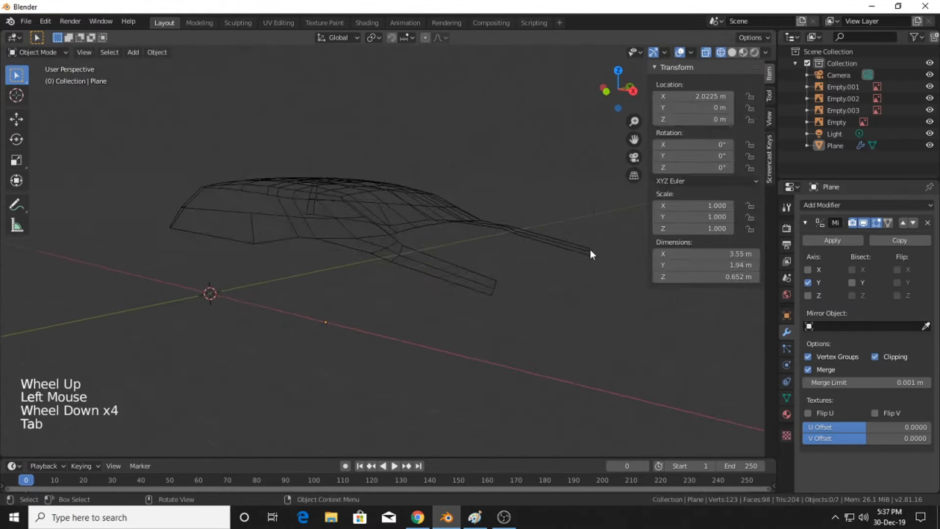
pyautogui.scroll(-1, 595, 245)
pyautogui.scroll(-1, 595, 245)
pyautogui.keyDown('shift'); pyautogui.moveTo(595, 245); pyautogui.dragTo(689, 61, button='middle'); pyautogui.keyUp('shift')
pyautogui.press('Tab')
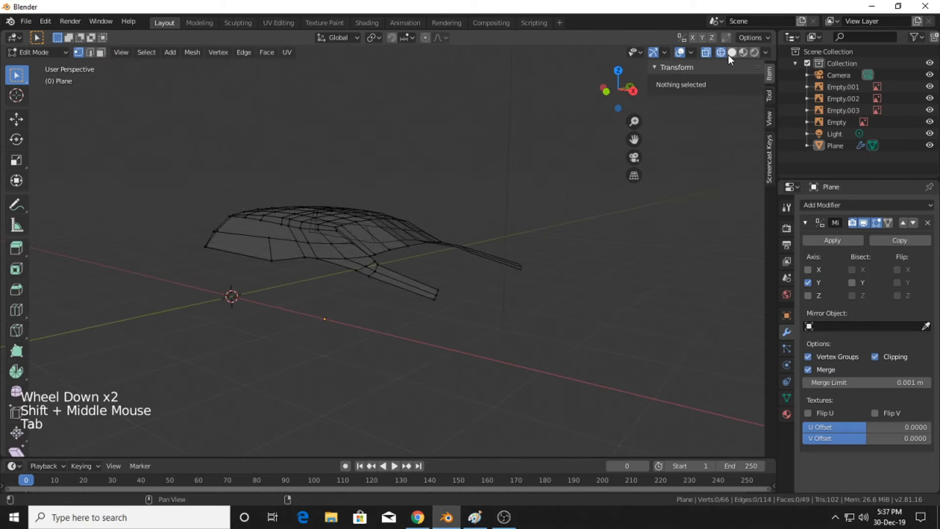
pyautogui.click(732, 52)
pyautogui.click(545, 284)
pyautogui.scroll(-2, 546, 284)
pyautogui.moveTo(545, 283); pyautogui.dragTo(487, 326, button='middle')
pyautogui.scroll(3, 578, 321)
pyautogui.press('Tab')
pyautogui.click(562, 263)
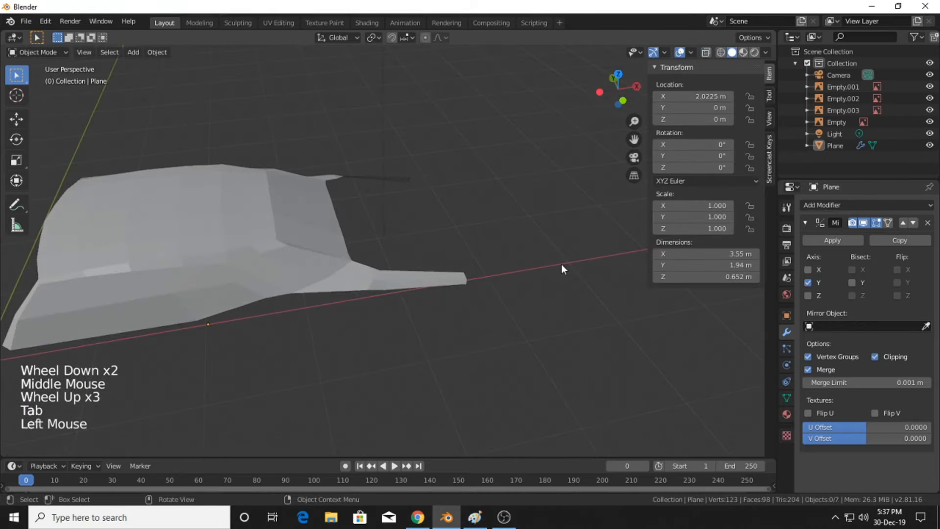
pyautogui.scroll(-2, 561, 263)
pyautogui.moveTo(561, 264); pyautogui.dragTo(405, 225, button='middle')
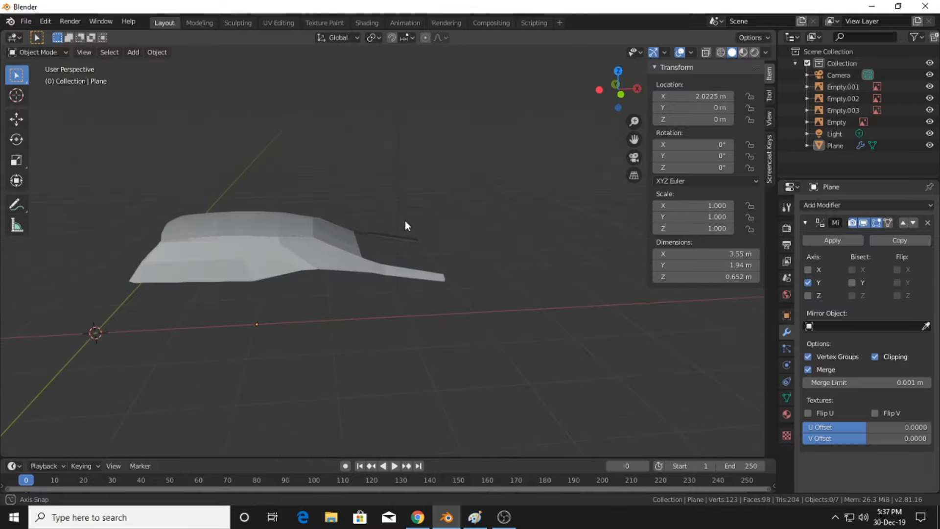
pyautogui.scroll(3, 404, 224)
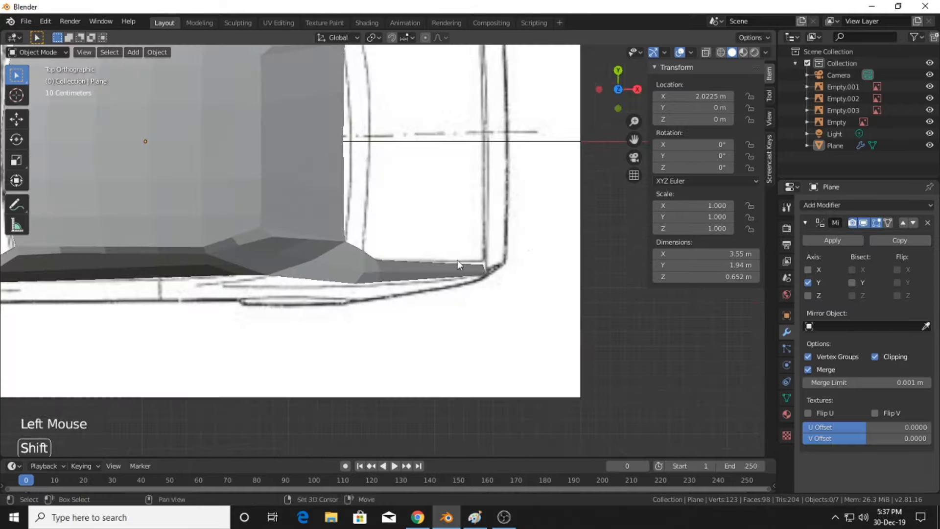
# In the wireframe top view, move the rear window edge's centre vertex rearward along the midline to about X 1.40 m
pyautogui.scroll(-3, 435, 319)
pyautogui.keyDown('shift'); pyautogui.moveTo(457, 260); pyautogui.dragTo(394, 245, button='middle'); pyautogui.keyUp('shift')
pyautogui.scroll(3, 444, 365)
pyautogui.keyDown('shift'); pyautogui.scroll(1, 444, 366); pyautogui.keyUp('shift')
pyautogui.press('Tab')
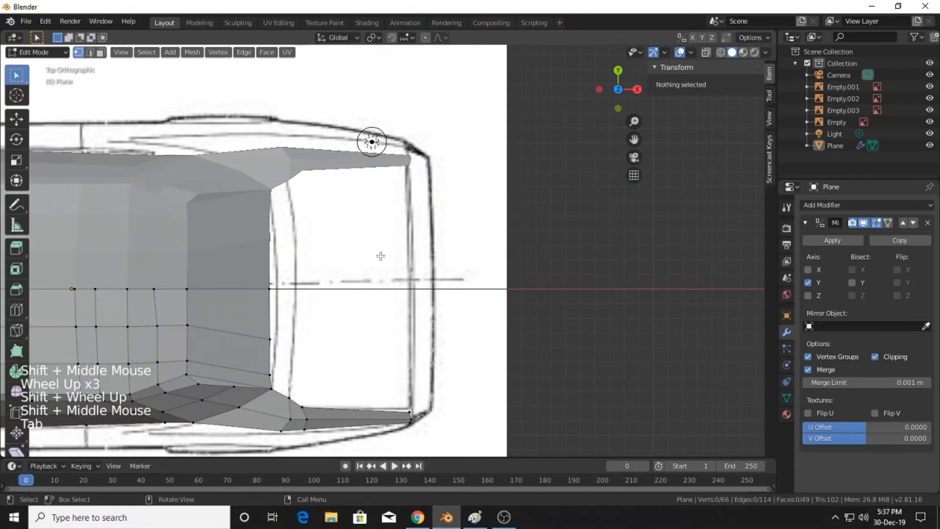
pyautogui.keyDown('shift'); pyautogui.moveTo(312, 306); pyautogui.dragTo(354, 275, button='middle'); pyautogui.keyUp('shift')
pyautogui.click(315, 279)
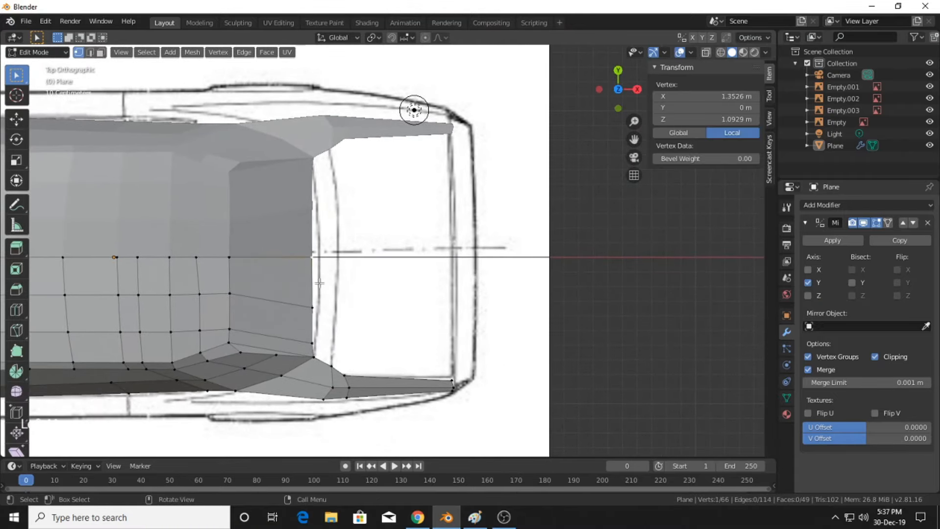
pyautogui.keyDown('shift'); pyautogui.click(317, 317); pyautogui.keyUp('shift')
pyautogui.scroll(3, 340, 299)
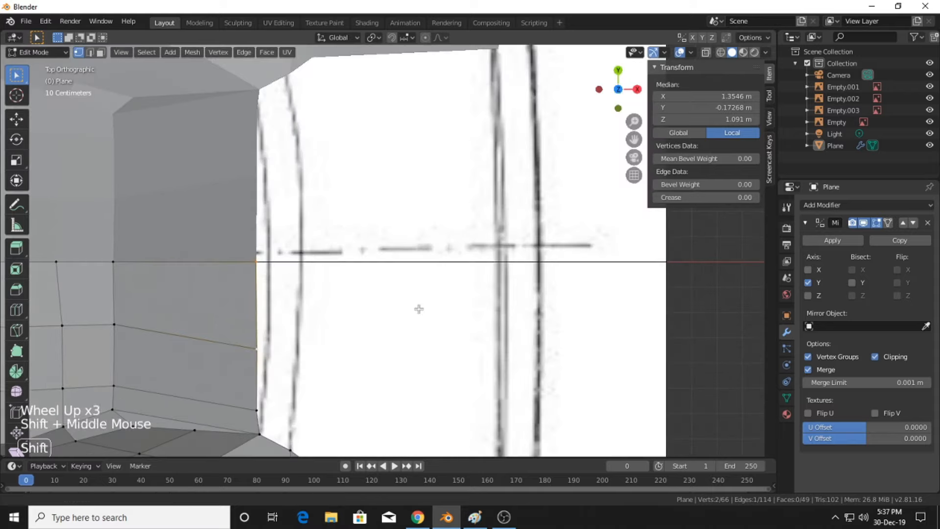
pyautogui.keyDown('shift'); pyautogui.moveTo(420, 308); pyautogui.dragTo(499, 276, button='middle'); pyautogui.keyUp('shift')
pyautogui.click(724, 53)
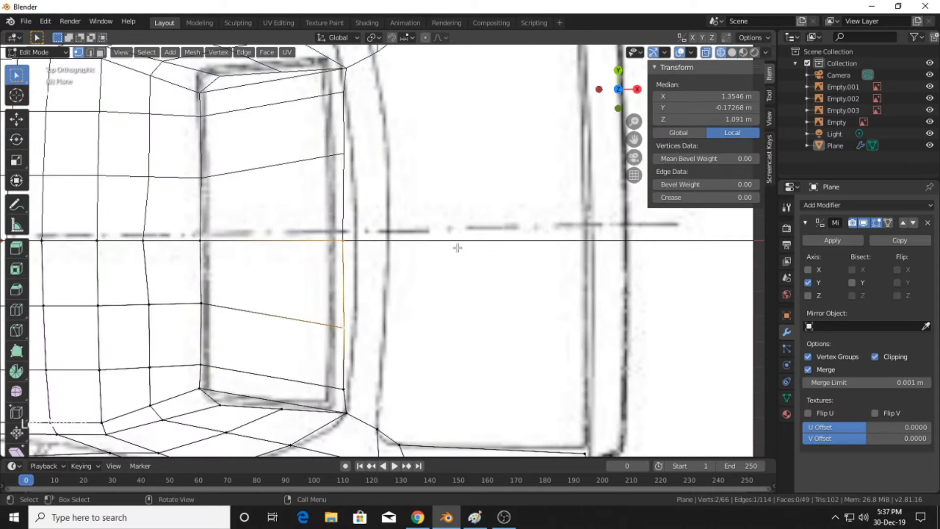
pyautogui.scroll(-3, 466, 260)
pyautogui.scroll(4, 381, 263)
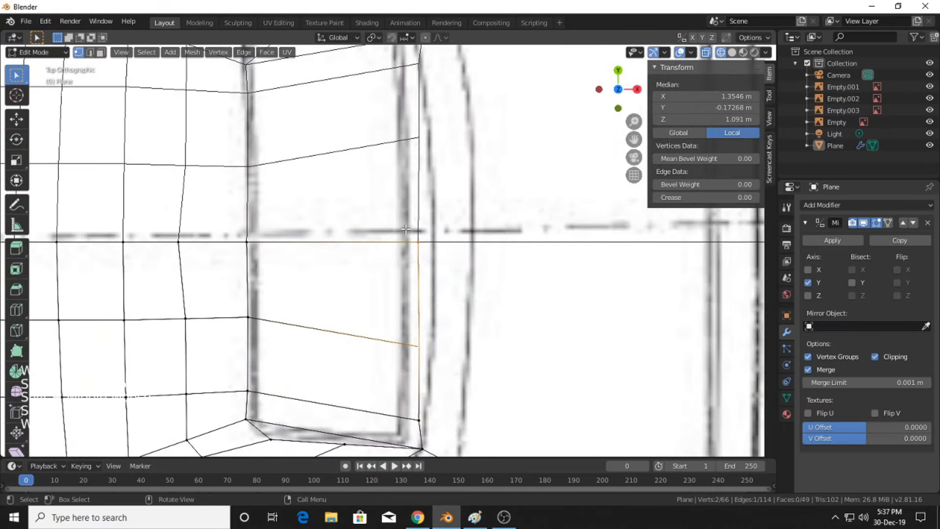
pyautogui.click(416, 240)
pyautogui.press('g')
pyautogui.click(464, 255)
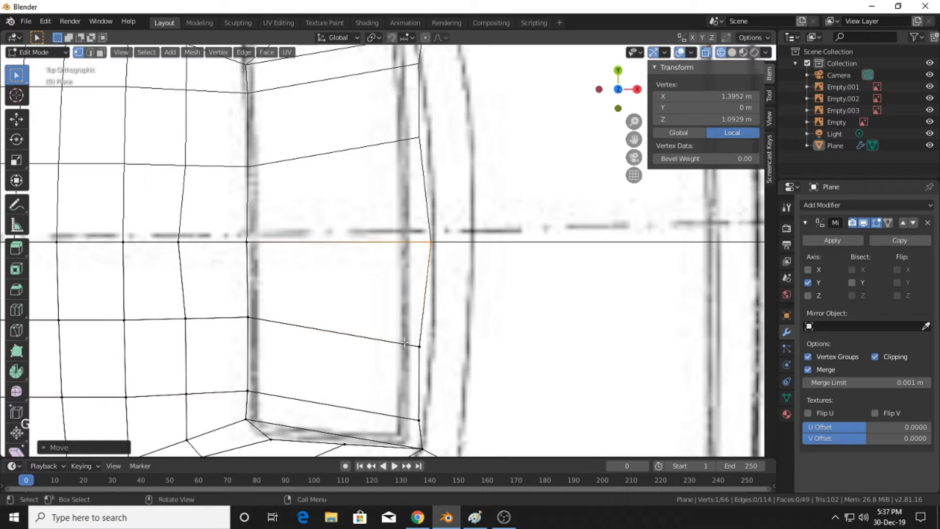
# Move the next two vertices outward along the rear window edge onto the blueprint curve, at about X 1.38 m and 1.37 m
pyautogui.click(419, 346)
pyautogui.press('g')
pyautogui.click(440, 367)
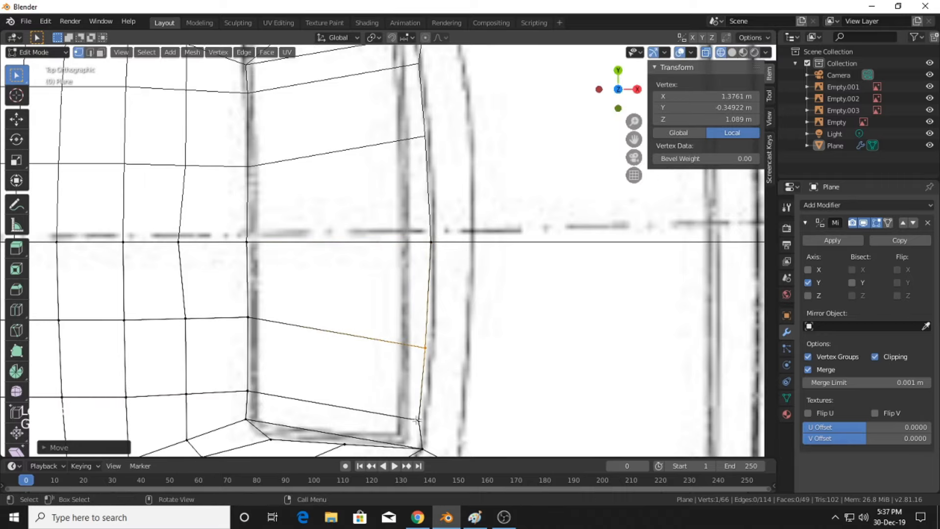
pyautogui.moveTo(437, 434); pyautogui.dragTo(437, 434)
pyautogui.press('g')
pyautogui.click(441, 434)
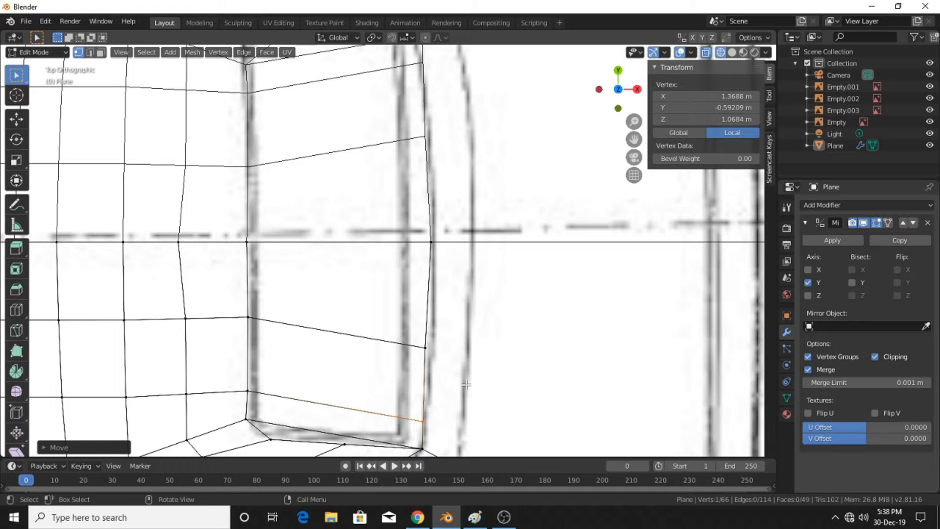
pyautogui.scroll(-6, 409, 291)
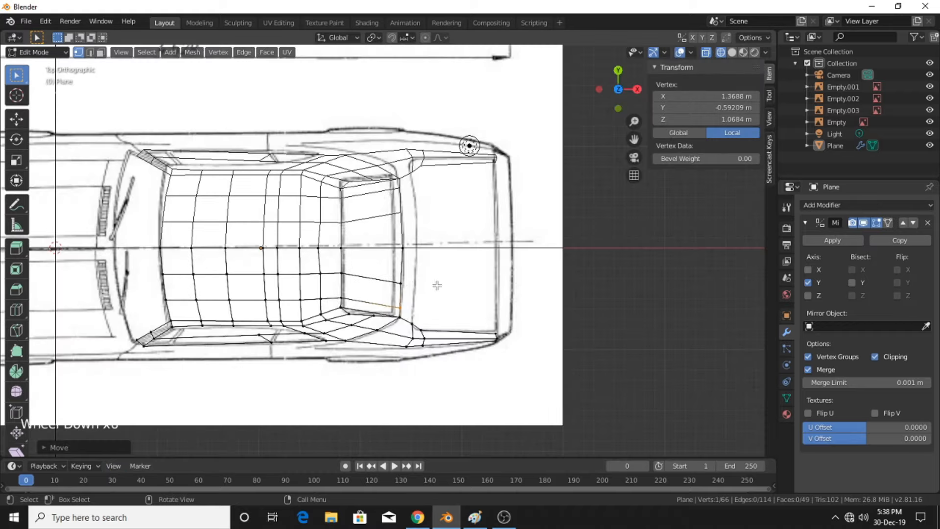
pyautogui.scroll(1, 437, 285)
pyautogui.keyDown('shift'); pyautogui.moveTo(430, 299); pyautogui.dragTo(424, 313, button='middle'); pyautogui.keyUp('shift')
pyautogui.click(504, 517)
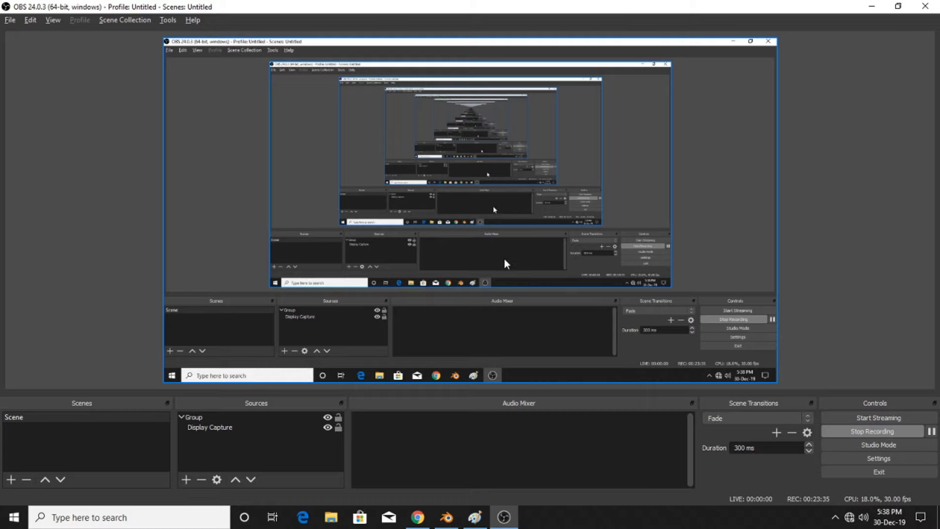
pyautogui.hotkey('alt', 'Tab')
# Extrude the four vertices of the rear window's lower edge rearward to the trunk lid's rear line, at about X 2.29 m
pyautogui.scroll(-2, 506, 267)
pyautogui.scroll(5, 506, 266)
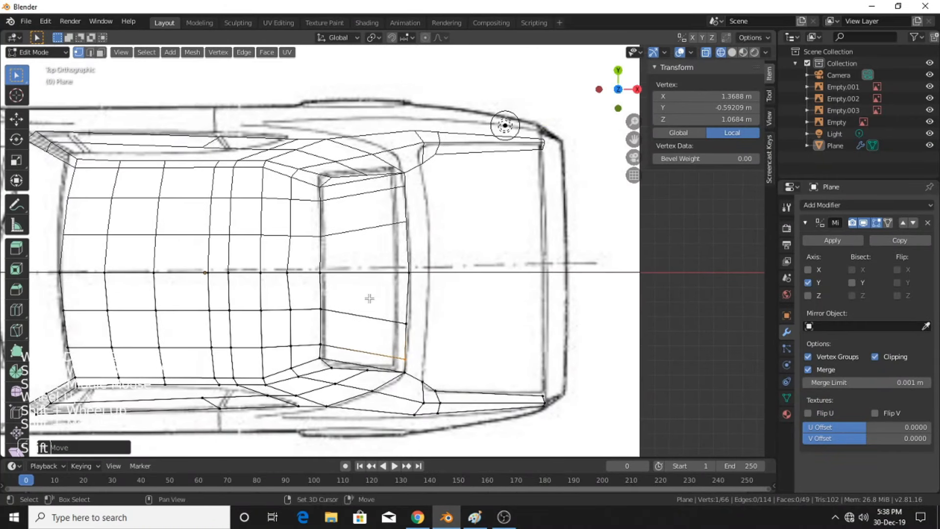
pyautogui.scroll(-1, 438, 295)
pyautogui.keyDown('shift'); pyautogui.moveTo(438, 295); pyautogui.dragTo(381, 243, button='middle'); pyautogui.keyUp('shift')
pyautogui.scroll(1, 432, 260)
pyautogui.keyDown('shift'); pyautogui.moveTo(521, 244); pyautogui.dragTo(423, 250, button='middle'); pyautogui.keyUp('shift')
pyautogui.scroll(-3, 422, 246)
pyautogui.scroll(3, 492, 260)
pyautogui.scroll(1, 431, 248)
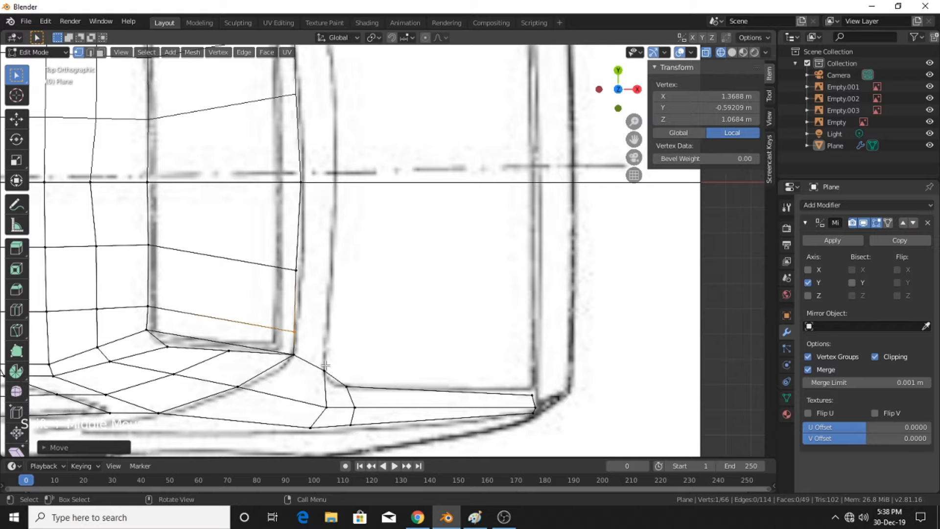
pyautogui.keyDown('shift'); pyautogui.click(291, 346); pyautogui.keyUp('shift')
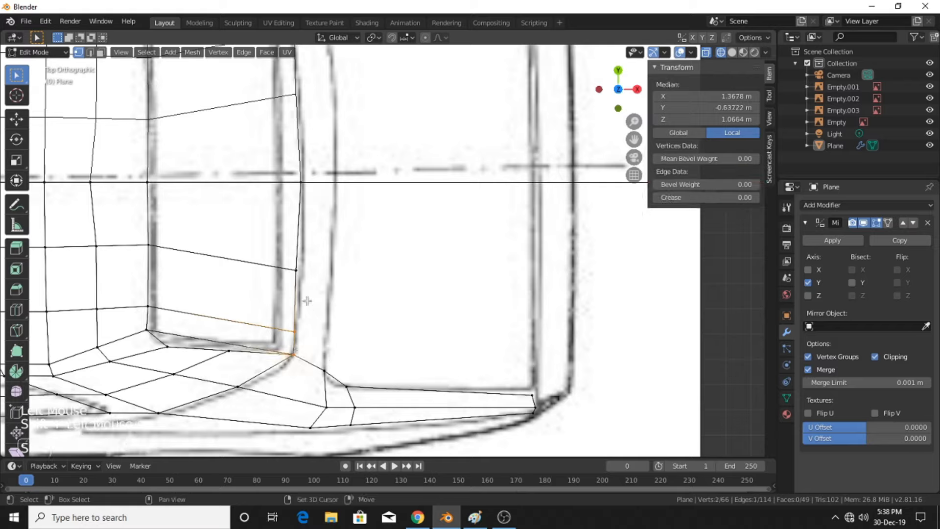
pyautogui.keyDown('shift'); pyautogui.moveTo(290, 269); pyautogui.dragTo(330, 286); pyautogui.keyUp('shift')
pyautogui.press('e')
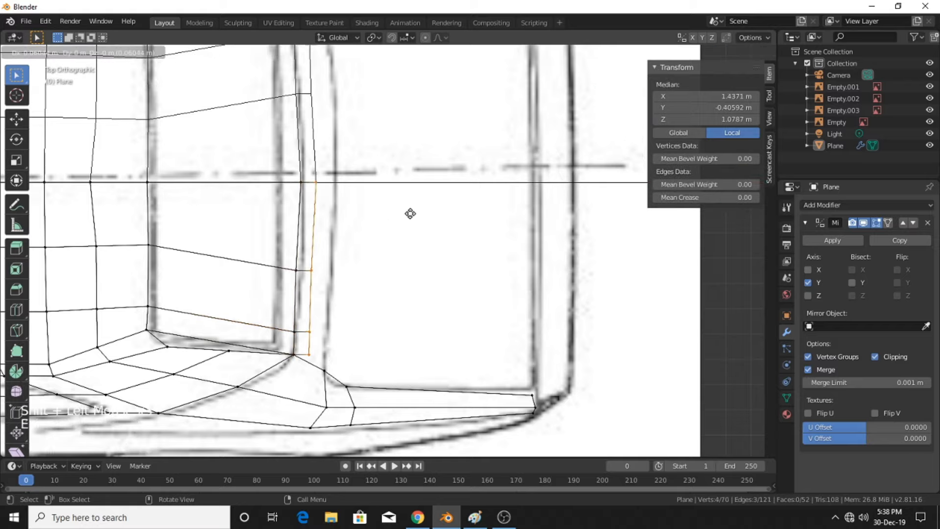
pyautogui.click(590, 225)
pyautogui.keyDown('shift'); pyautogui.moveTo(592, 223); pyautogui.dragTo(518, 273, button='middle'); pyautogui.keyUp('shift')
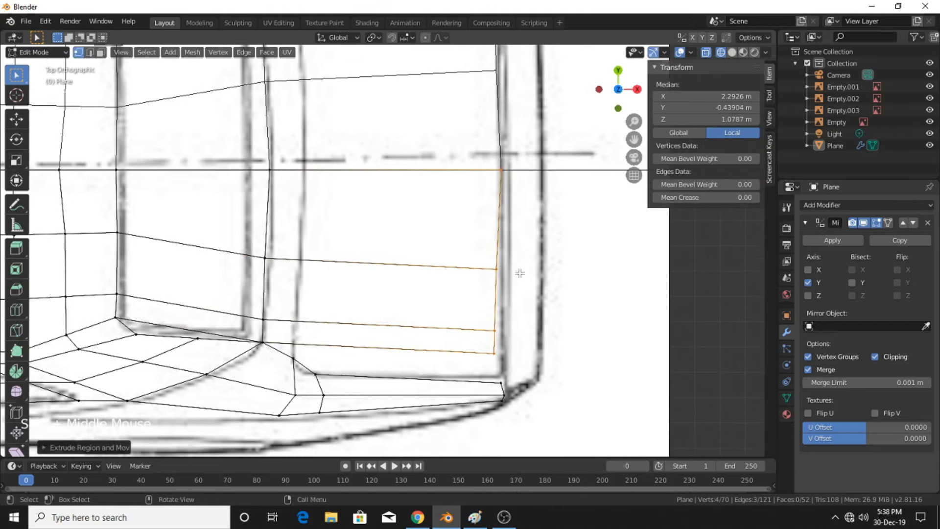
# Move the trunk lid rear edge's three vertices outside the midline rearward onto the blueprint line, at about X 2.30, 2.32 and 2.32 m
pyautogui.click(542, 284)
pyautogui.moveTo(452, 253); pyautogui.dragTo(526, 296)
pyautogui.press('g')
pyautogui.click(531, 294)
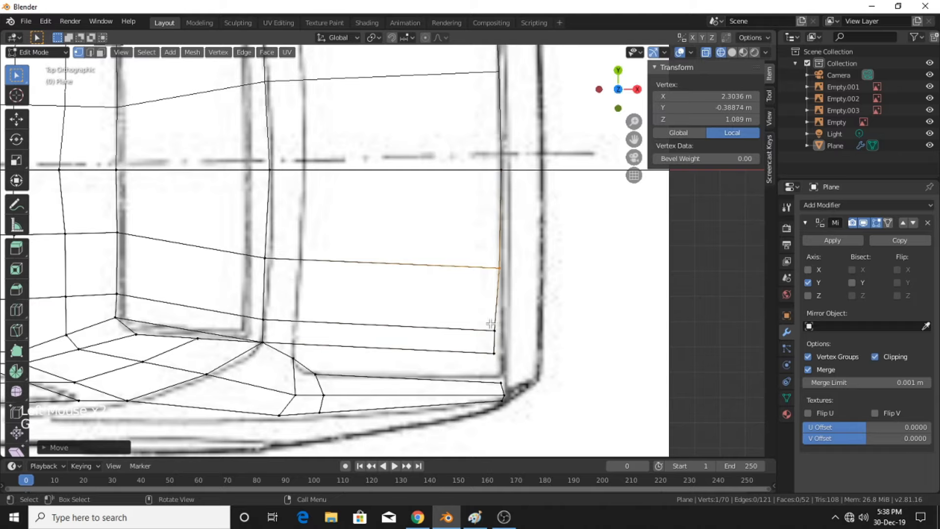
pyautogui.moveTo(491, 323); pyautogui.dragTo(509, 343)
pyautogui.press('g')
pyautogui.click(508, 351)
pyautogui.moveTo(521, 372); pyautogui.dragTo(522, 371)
pyautogui.press('g')
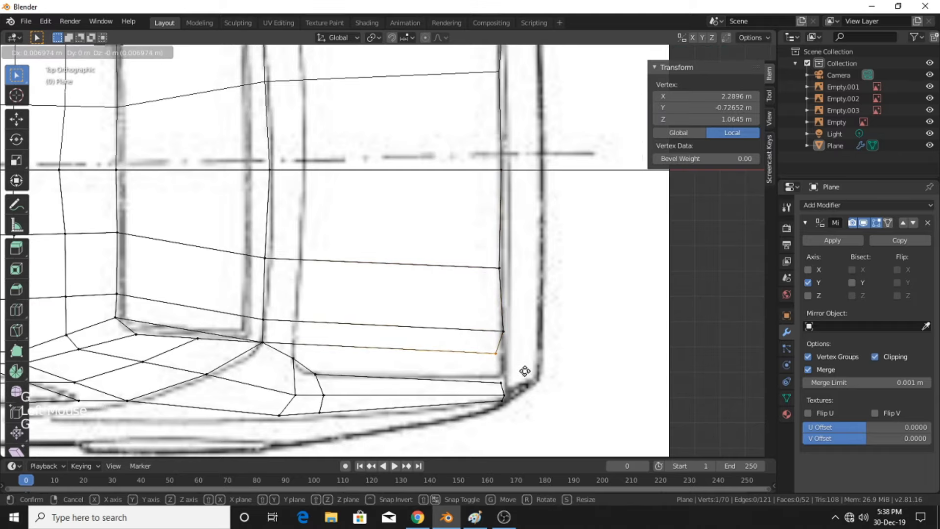
pyautogui.click(529, 373)
# Fill a four-sided face between the trunk lid's outer edge and the rear fender strip, using the two front and two rear corner vertices
pyautogui.click(291, 358)
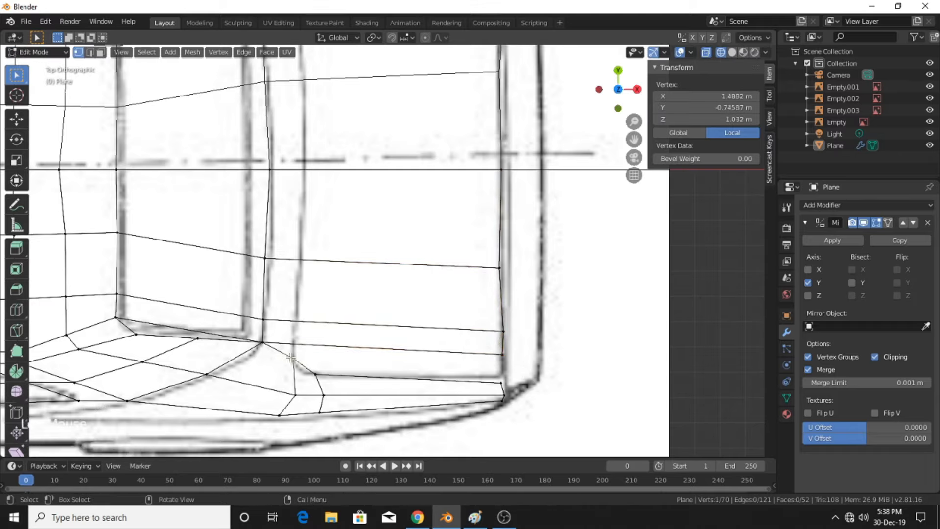
pyautogui.keyDown('shift'); pyautogui.click(268, 344); pyautogui.keyUp('shift')
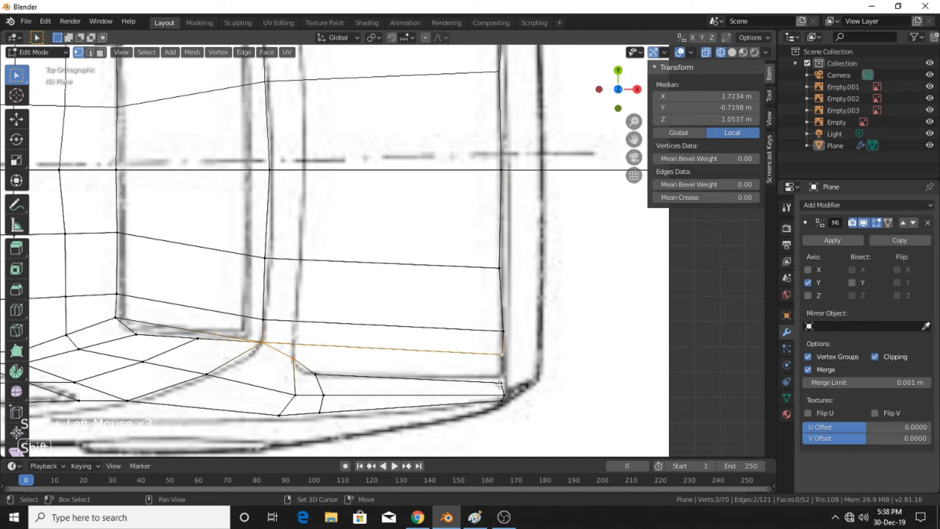
pyautogui.scroll(1, 534, 384)
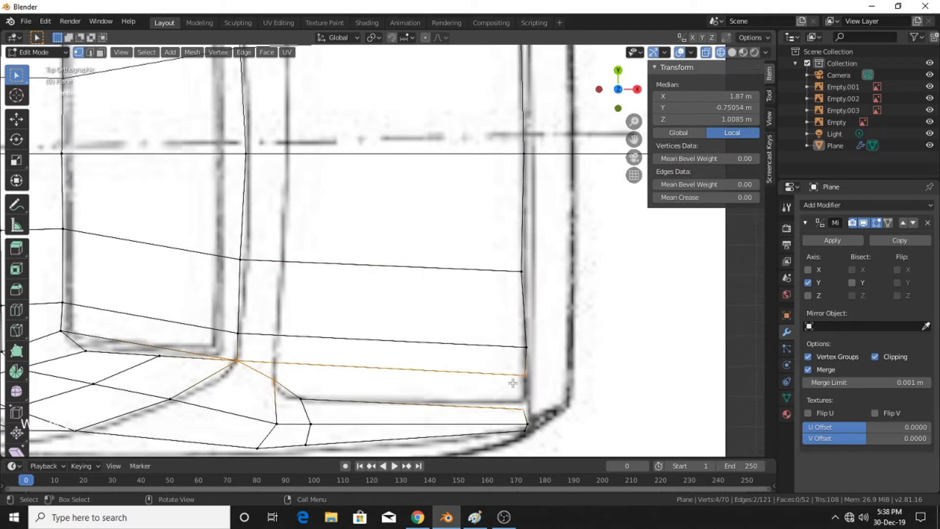
pyautogui.press('f')
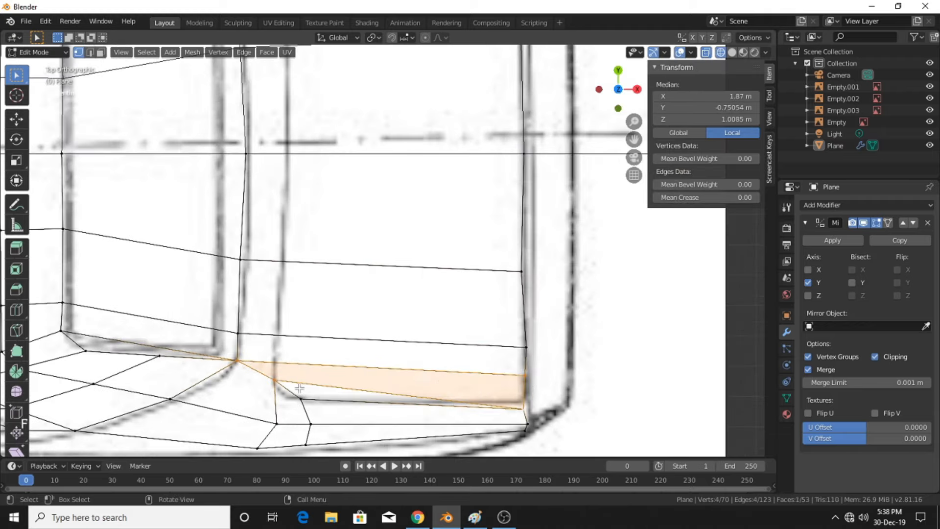
# Fill the remaining triangular gap between the new face and the fender strip's upper edge, and deselect everything
pyautogui.click(280, 380)
pyautogui.keyDown('shift'); pyautogui.click(302, 399); pyautogui.keyUp('shift')
pyautogui.keyDown('shift'); pyautogui.click(530, 408); pyautogui.keyUp('shift')
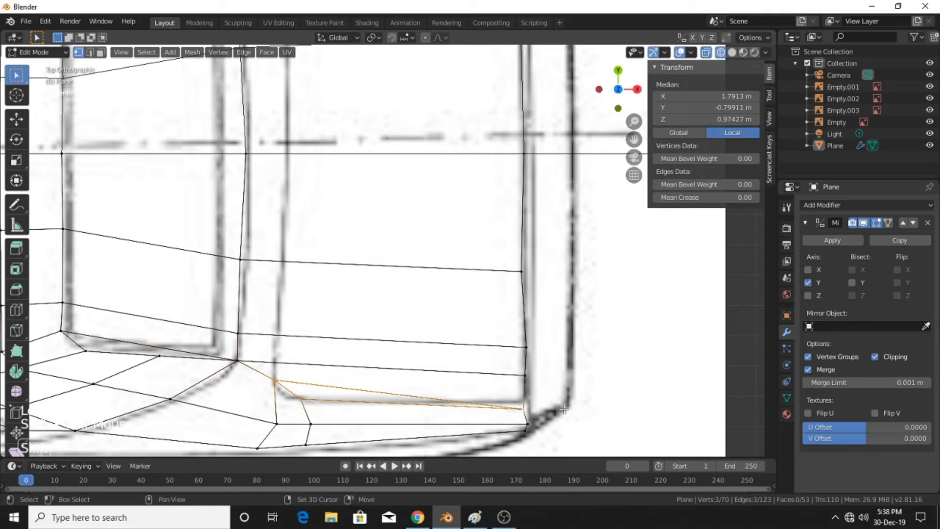
pyautogui.press('f')
pyautogui.scroll(-3, 538, 367)
pyautogui.click(628, 354)
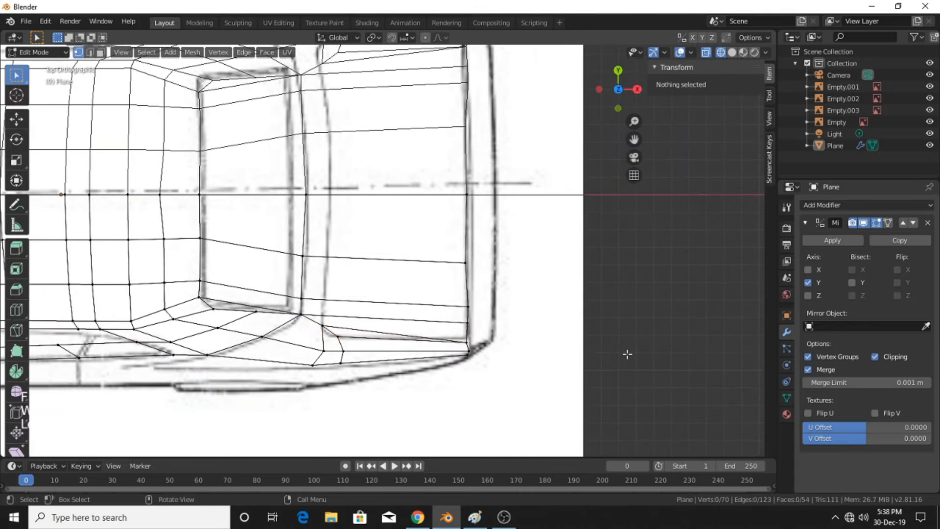
# Align the trunk edge vertex beside the midline to about X 2.31 m and the fender's rear corner vertex to about Y -0.82 m
pyautogui.keyDown('shift'); pyautogui.moveTo(548, 341); pyautogui.dragTo(535, 347, button='middle'); pyautogui.keyUp('shift')
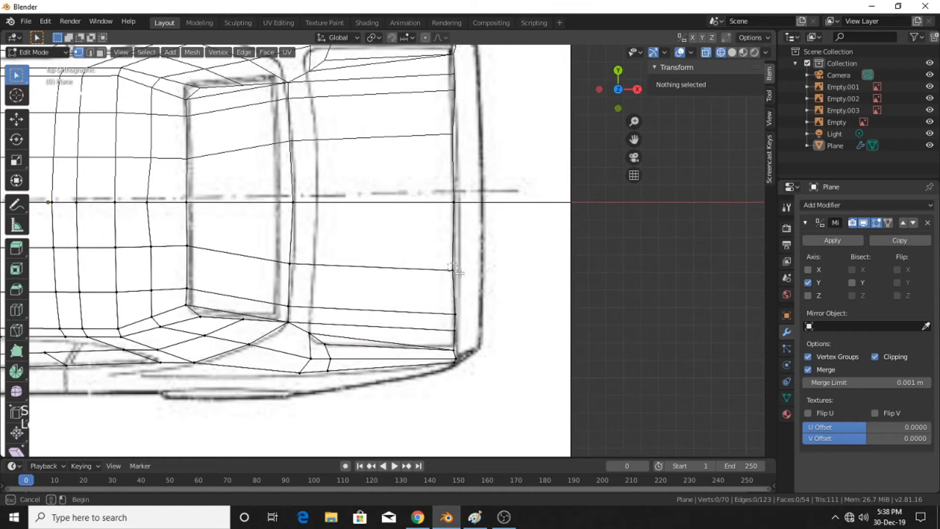
pyautogui.click(456, 269)
pyautogui.press('g')
pyautogui.click(460, 272)
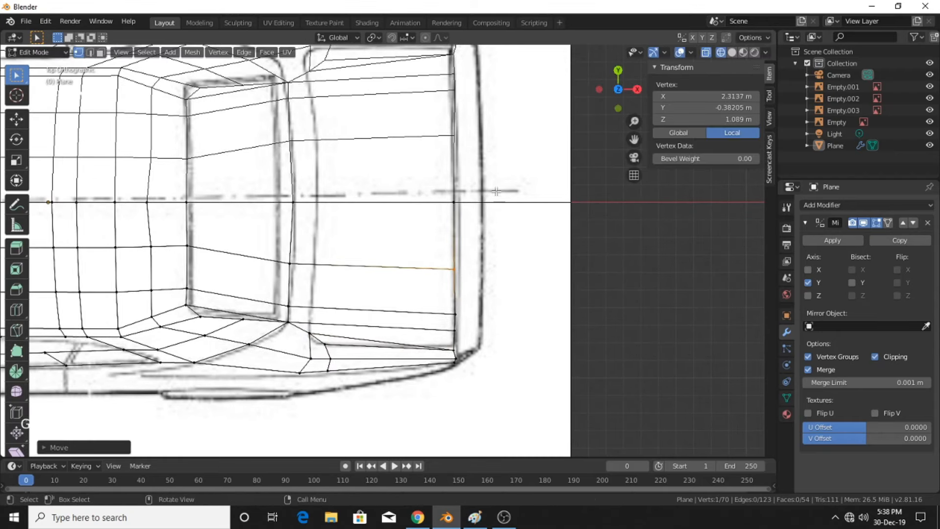
pyautogui.click(459, 349)
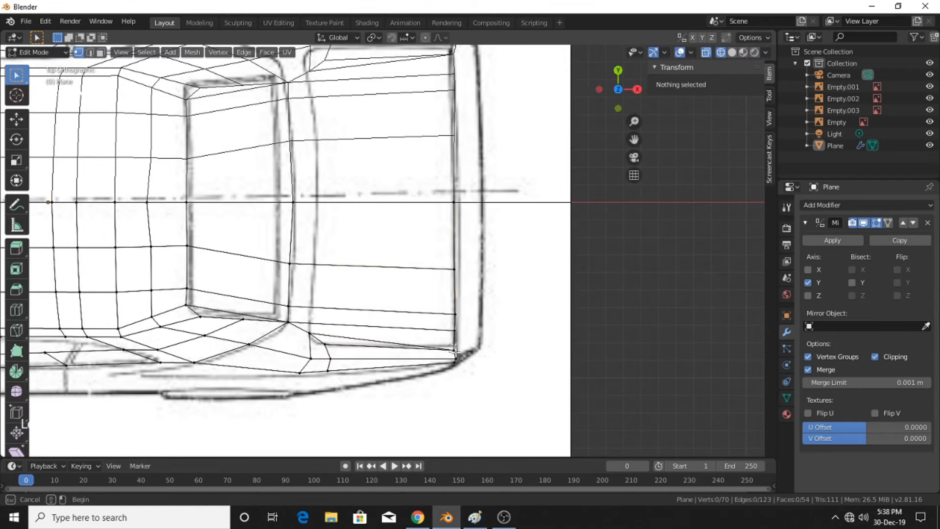
pyautogui.moveTo(454, 349); pyautogui.dragTo(455, 346)
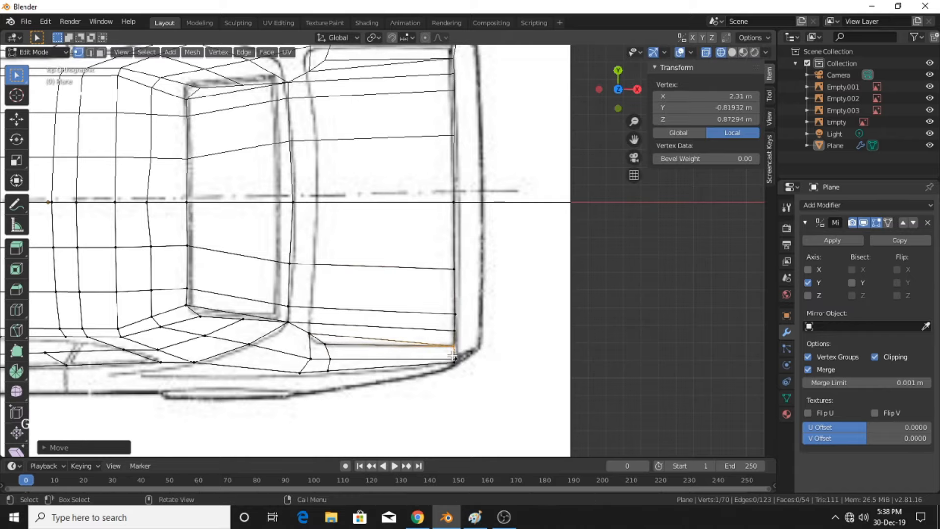
pyautogui.click(637, 89)
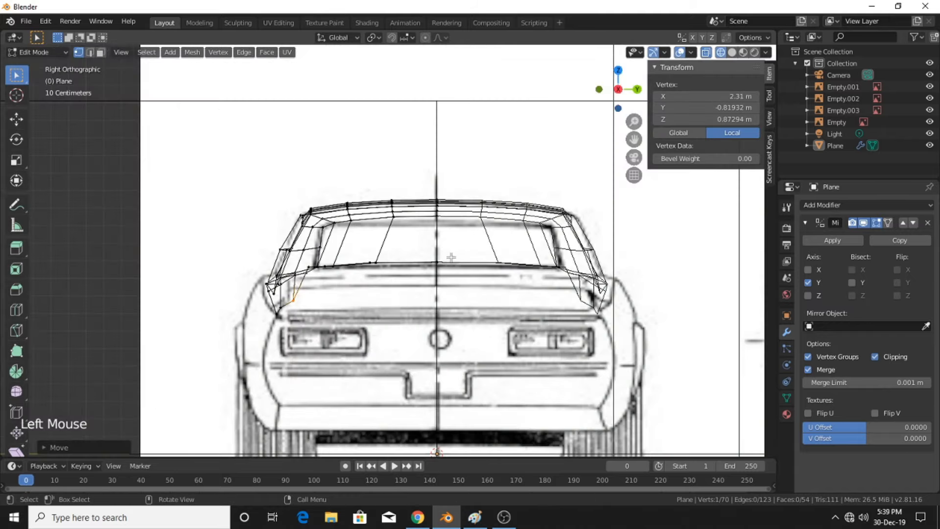
pyautogui.scroll(3, 451, 257)
pyautogui.keyDown('shift'); pyautogui.moveTo(451, 257); pyautogui.dragTo(424, 332, button='middle'); pyautogui.keyUp('shift')
pyautogui.scroll(-1, 478, 247)
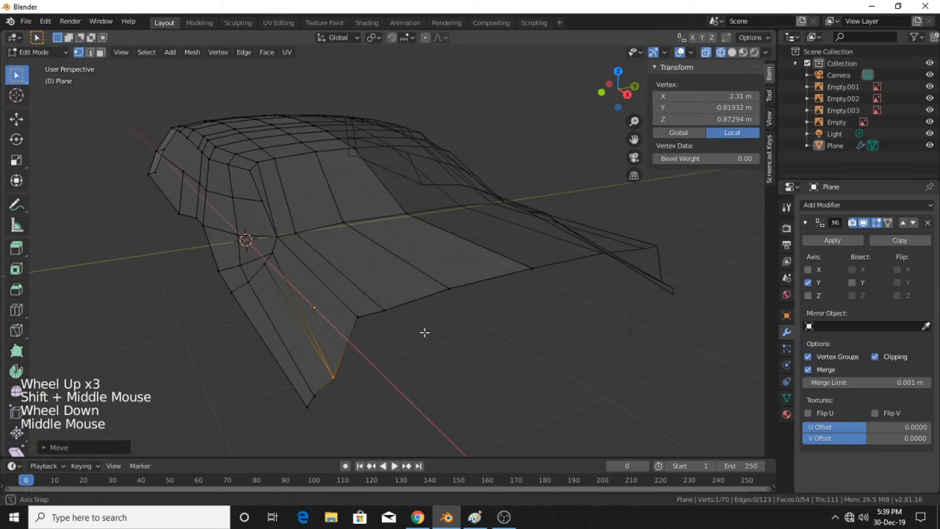
pyautogui.click(360, 315)
pyautogui.keyDown('shift'); pyautogui.click(385, 310); pyautogui.keyUp('shift')
pyautogui.keyDown('shift'); pyautogui.click(449, 289); pyautogui.keyUp('shift')
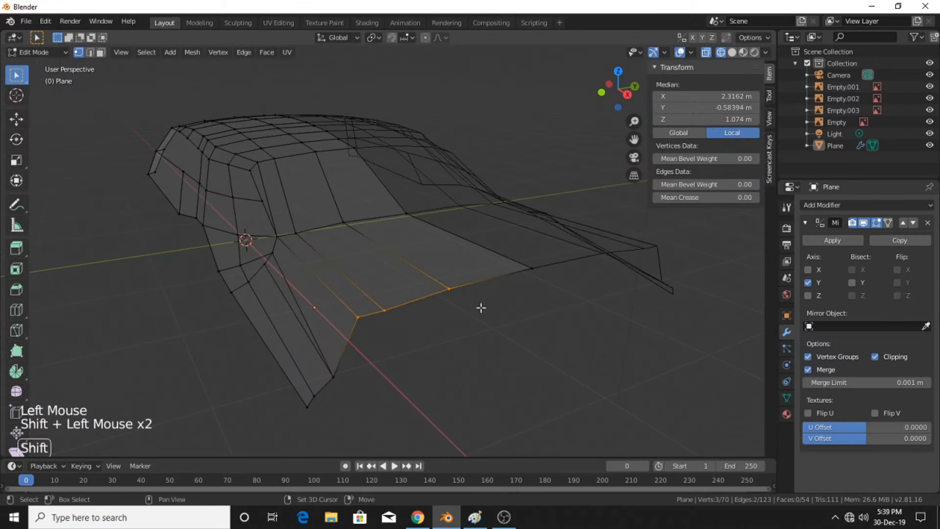
pyautogui.click(627, 94)
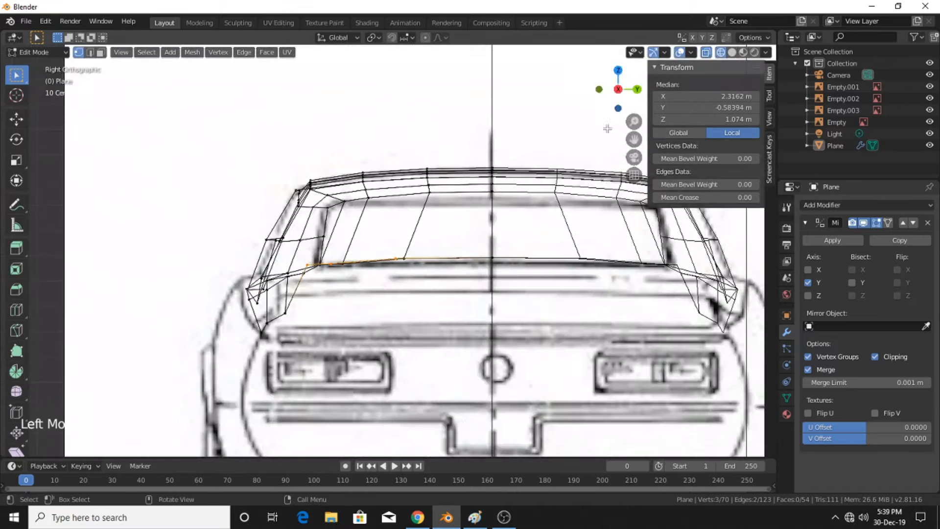
pyautogui.keyDown('shift'); pyautogui.moveTo(518, 275); pyautogui.dragTo(495, 282, button='middle'); pyautogui.keyUp('shift')
pyautogui.scroll(3, 497, 283)
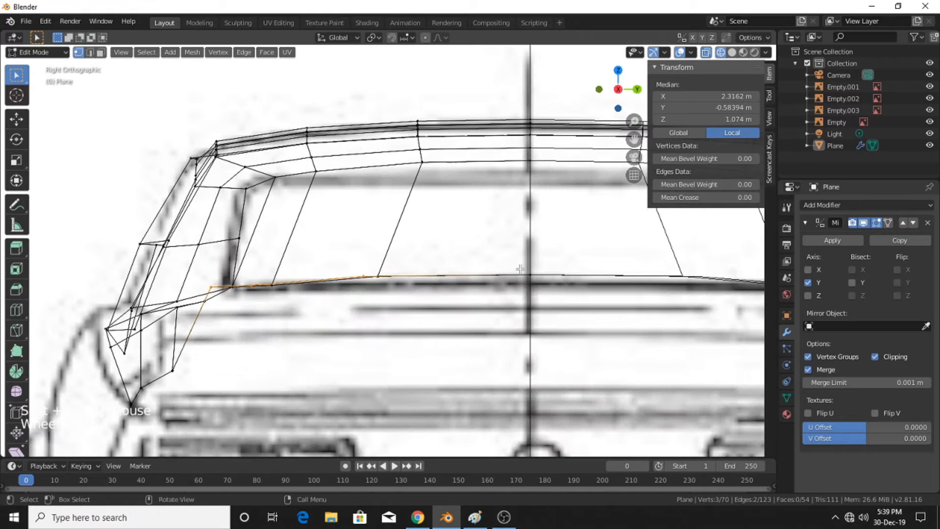
pyautogui.moveTo(543, 260); pyautogui.dragTo(502, 293)
pyautogui.scroll(-1, 503, 293)
pyautogui.moveTo(502, 294); pyautogui.dragTo(324, 303, button='middle')
pyautogui.scroll(-6, 427, 330)
# In the rear view, lower the trunk edge's centre vertex along the midline onto the blueprint's trunk line, at about Z 0.95 m
pyautogui.click(433, 261)
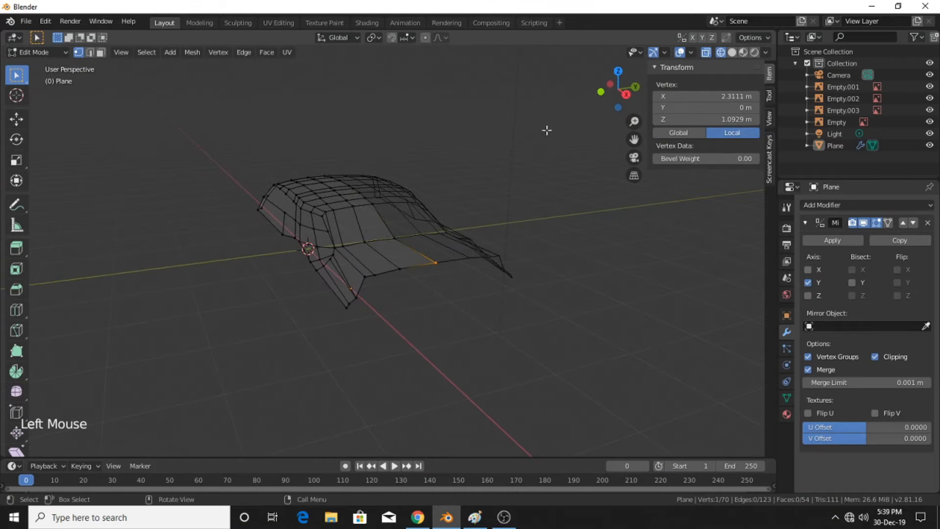
pyautogui.click(626, 95)
pyautogui.scroll(1, 482, 245)
pyautogui.keyDown('shift'); pyautogui.moveTo(478, 247); pyautogui.dragTo(445, 238, button='middle'); pyautogui.keyUp('shift')
pyautogui.keyDown('shift'); pyautogui.scroll(1, 445, 244); pyautogui.keyUp('shift')
pyautogui.scroll(3, 441, 260)
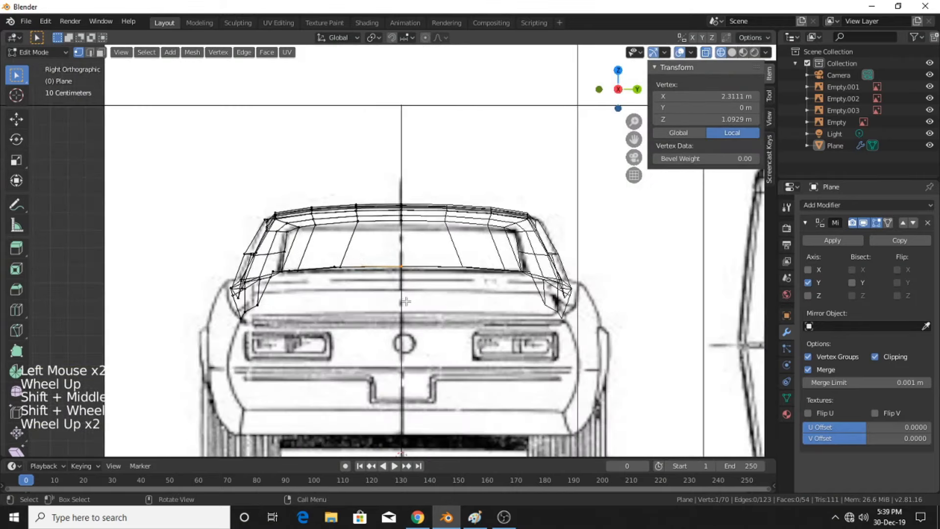
pyautogui.keyDown('shift'); pyautogui.moveTo(426, 289); pyautogui.dragTo(419, 294, button='middle'); pyautogui.keyUp('shift')
pyautogui.press('g')
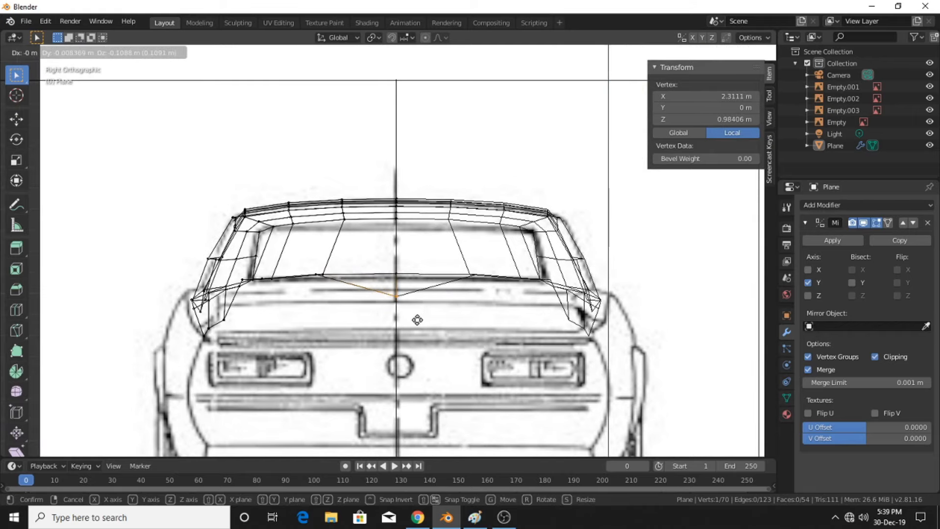
pyautogui.click(418, 322)
# Lower the trunk edge vertex beside the midline onto the same blueprint line, at about Y -0.40 m and Z 0.96 m
pyautogui.keyDown('shift'); pyautogui.moveTo(427, 300); pyautogui.dragTo(373, 325, button='middle'); pyautogui.keyUp('shift')
pyautogui.click(361, 315)
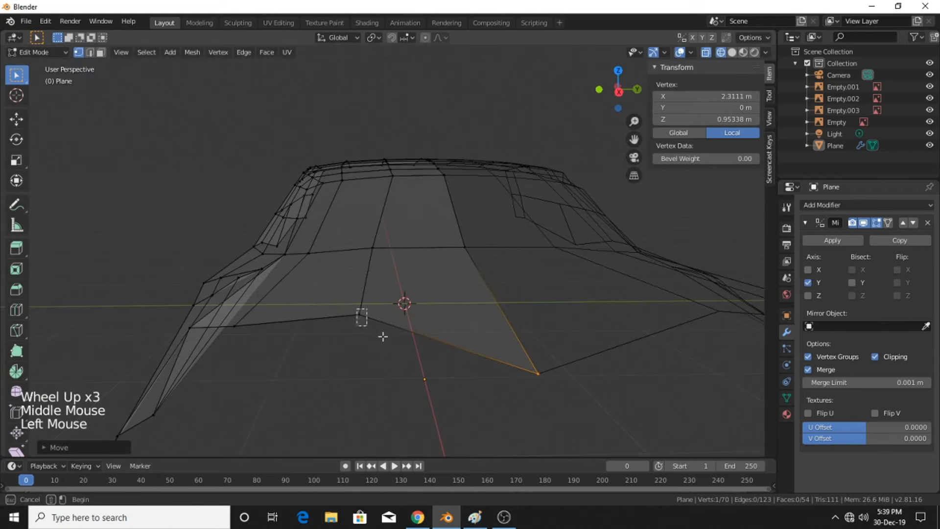
pyautogui.click(619, 92)
pyautogui.press('g')
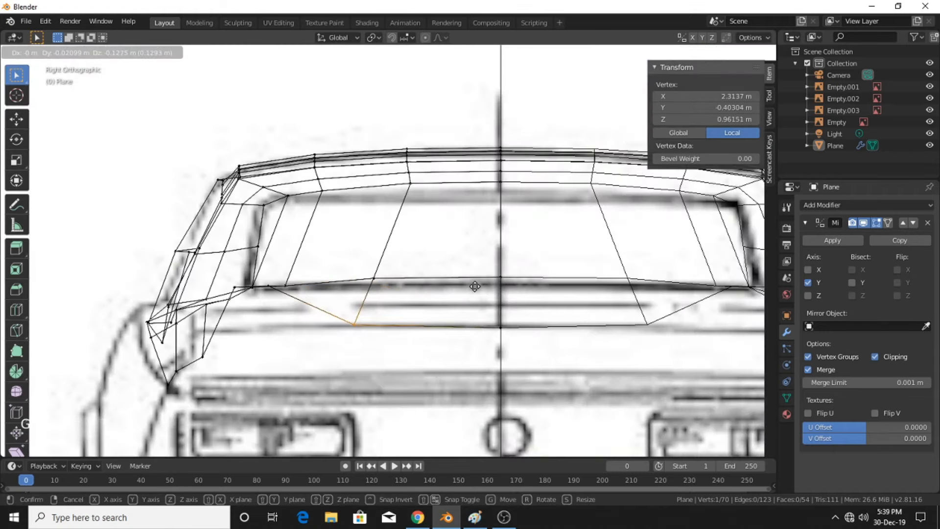
pyautogui.click(475, 286)
# Lower the third trunk edge vertex from the midline onto the blueprint line, at about Y -0.64 m and Z 0.95 m
pyautogui.moveTo(521, 123); pyautogui.dragTo(260, 322, button='middle')
pyautogui.click(258, 325)
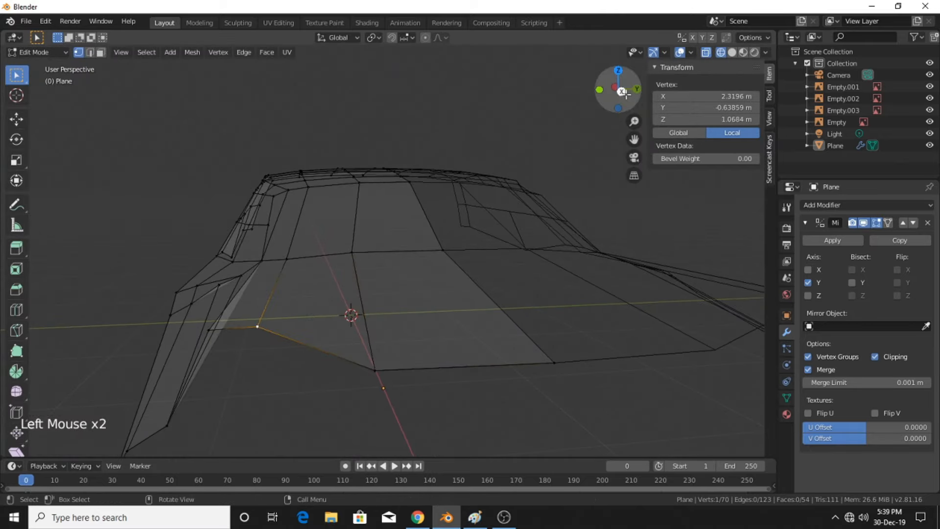
pyautogui.click(621, 91)
pyautogui.press('g')
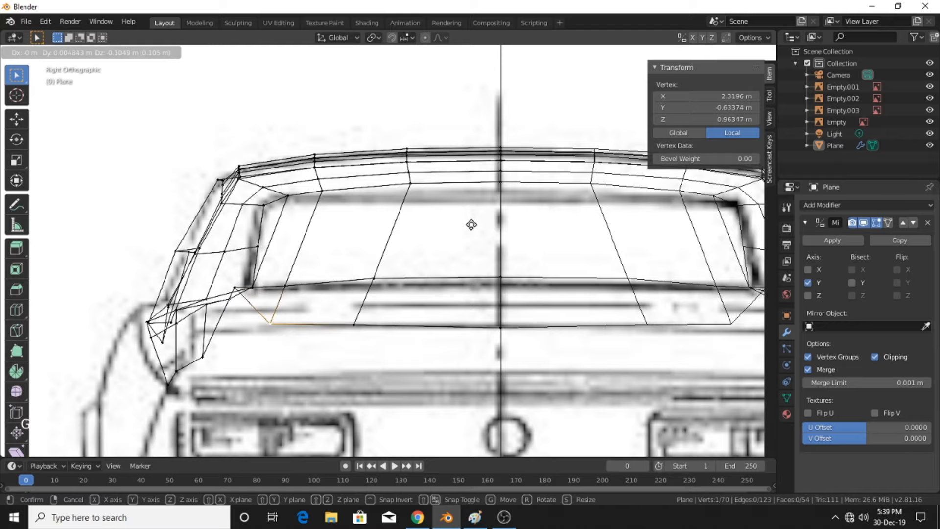
pyautogui.click(461, 233)
# Lower the trunk lid's outer rear corner vertex onto the blueprint line, at about Y -0.73 m and Z 0.94 m
pyautogui.scroll(-2, 462, 233)
pyautogui.moveTo(461, 233); pyautogui.dragTo(413, 231, button='middle')
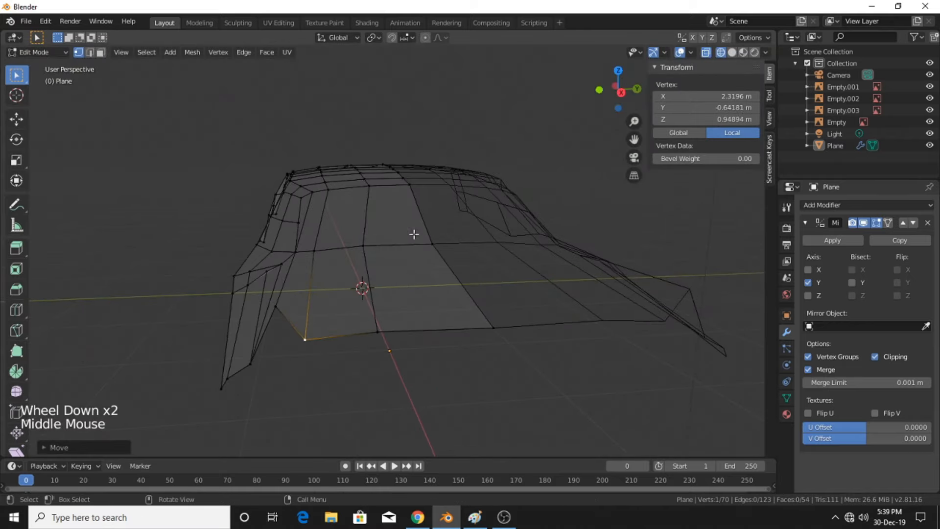
pyautogui.scroll(1, 251, 310)
pyautogui.click(247, 319)
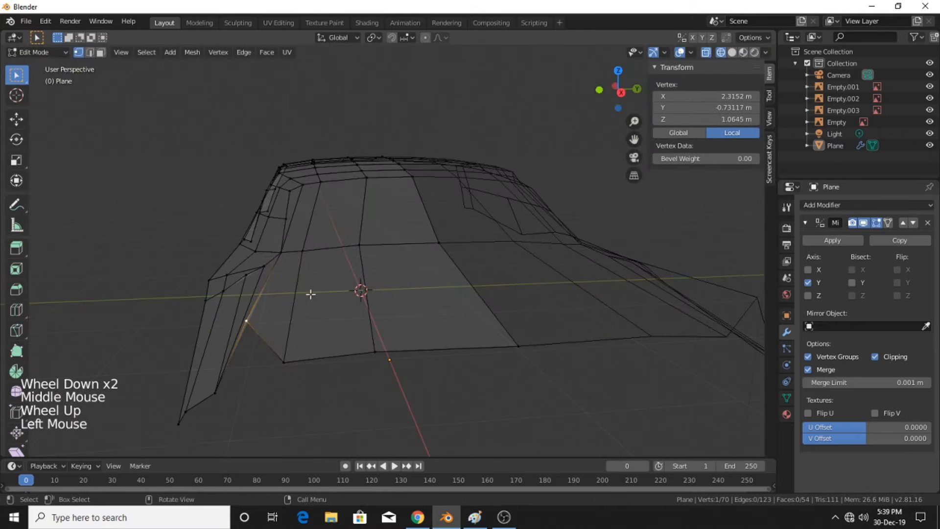
pyautogui.click(620, 93)
pyautogui.press('g')
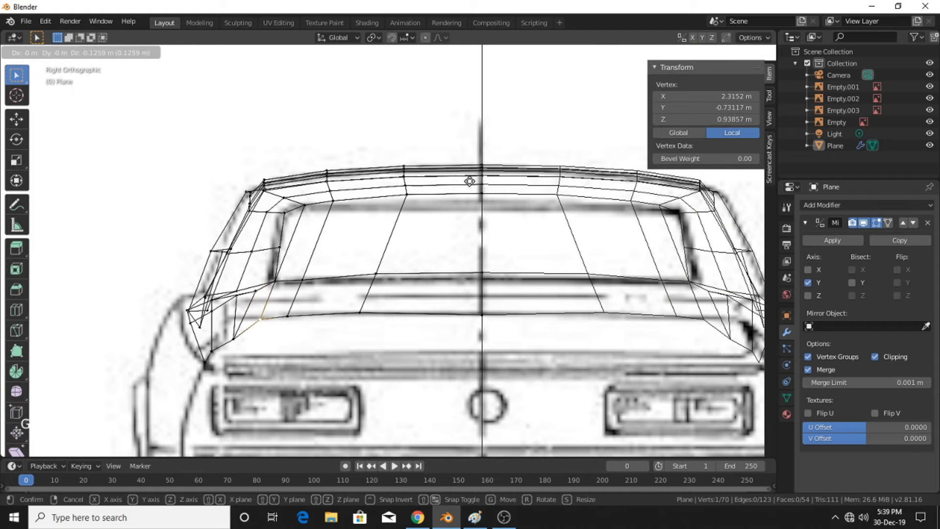
pyautogui.click(471, 182)
# Move the fender's inner rear corner vertex up and outward to where the trunk line meets the fender outline in the rear blueprint
pyautogui.scroll(-2, 414, 213)
pyautogui.scroll(1, 500, 224)
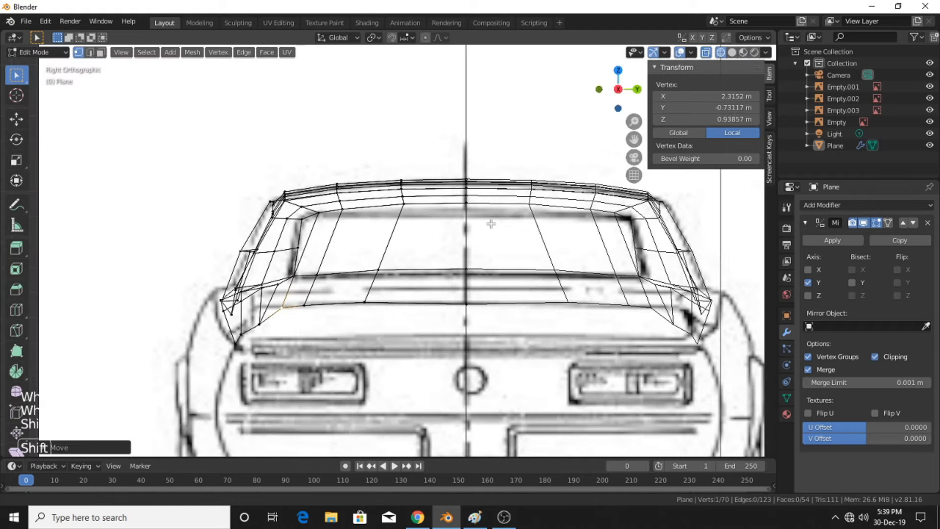
pyautogui.keyDown('shift'); pyautogui.moveTo(491, 224); pyautogui.dragTo(463, 223, button='middle'); pyautogui.keyUp('shift')
pyautogui.keyDown('shift'); pyautogui.moveTo(320, 267); pyautogui.dragTo(425, 223, button='middle'); pyautogui.keyUp('shift')
pyautogui.scroll(1, 461, 218)
pyautogui.scroll(2, 461, 218)
pyautogui.keyDown('shift'); pyautogui.moveTo(382, 251); pyautogui.dragTo(417, 239, button='middle'); pyautogui.keyUp('shift')
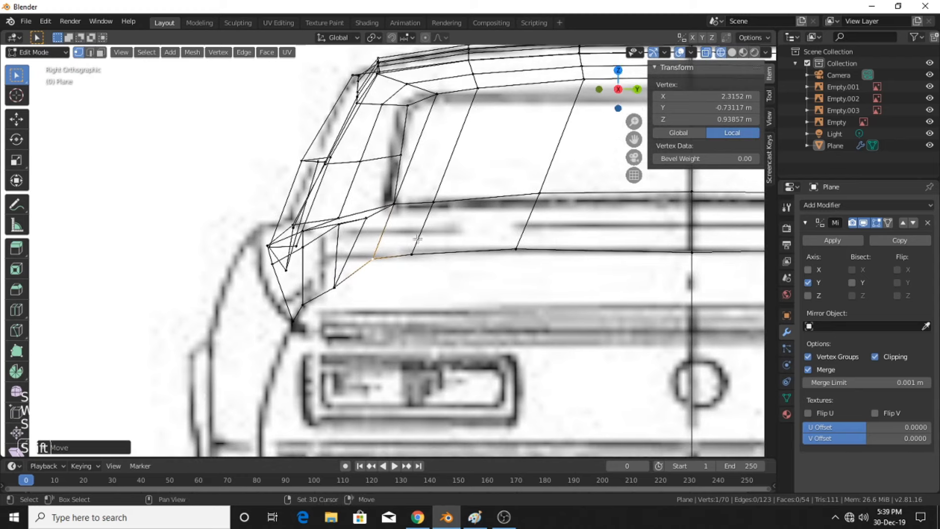
pyautogui.click(335, 287)
pyautogui.press('g')
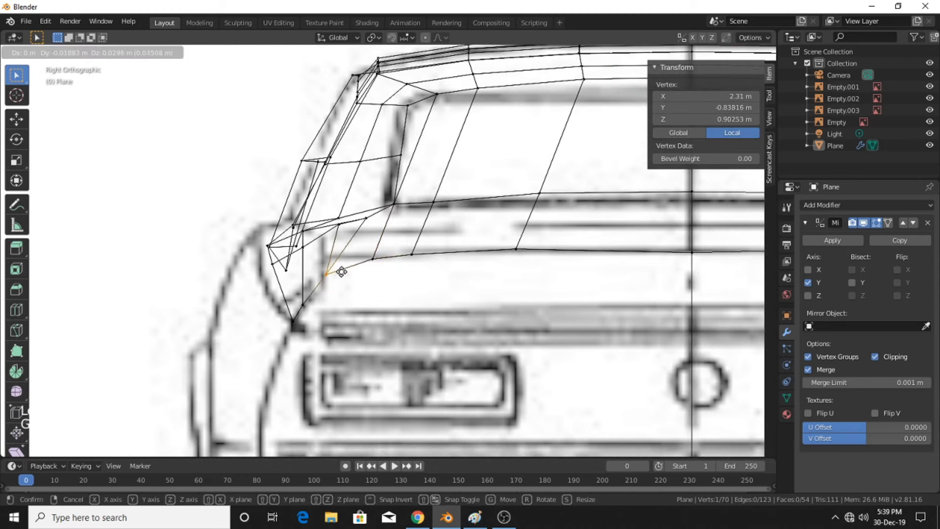
pyautogui.click(355, 260)
# Nudge the neighbouring trunk edge vertex slightly outward so the edge runs evenly along the blueprint line to the fender corner
pyautogui.click(372, 259)
pyautogui.press('g')
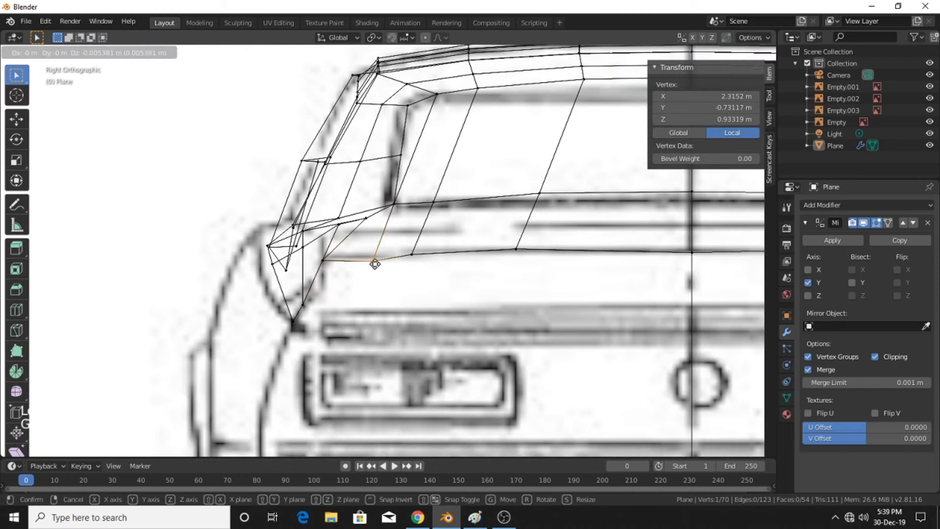
pyautogui.click(399, 255)
pyautogui.press('g')
pyautogui.click(417, 254)
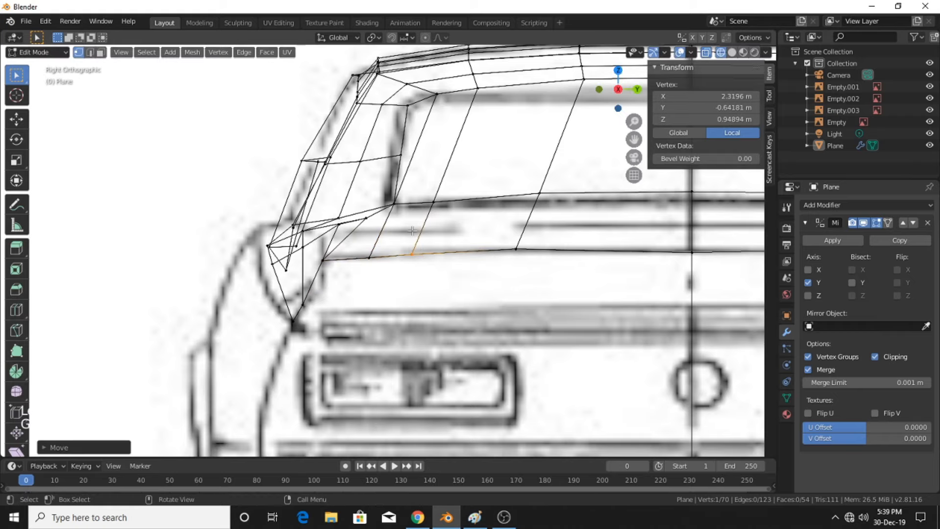
# Select the five vertices along the trunk lid's rear edge in the side view blueprint
pyautogui.scroll(-2, 421, 248)
pyautogui.click(600, 90)
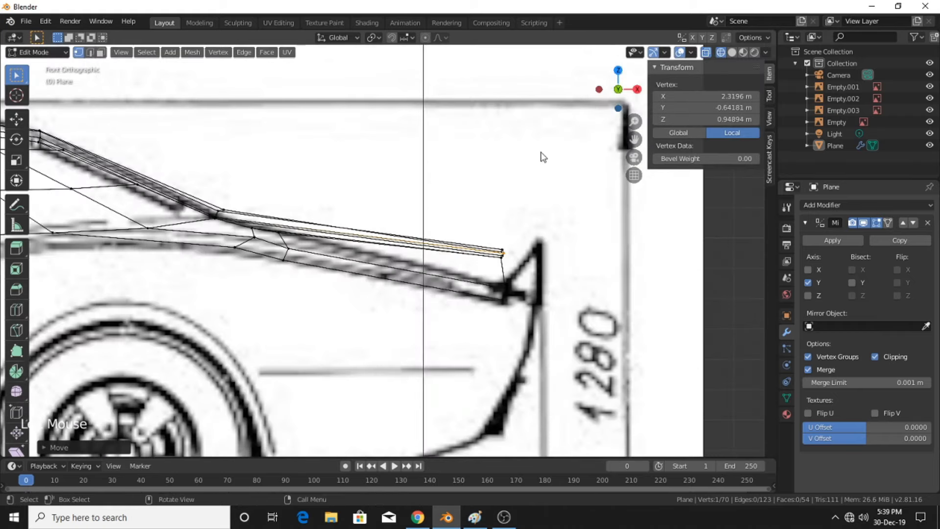
pyautogui.keyDown('shift'); pyautogui.moveTo(563, 227); pyautogui.dragTo(549, 210, button='middle'); pyautogui.keyUp('shift')
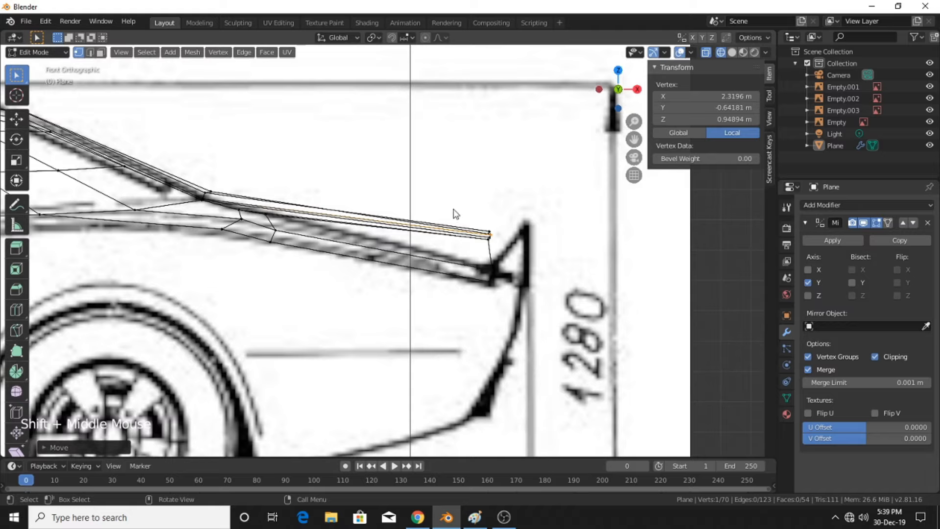
pyautogui.moveTo(453, 209); pyautogui.dragTo(533, 260)
# Try lowering the selected rear edge vertices to about Z 0.85 m, check the trunk lid from behind and undo the move
pyautogui.press('g')
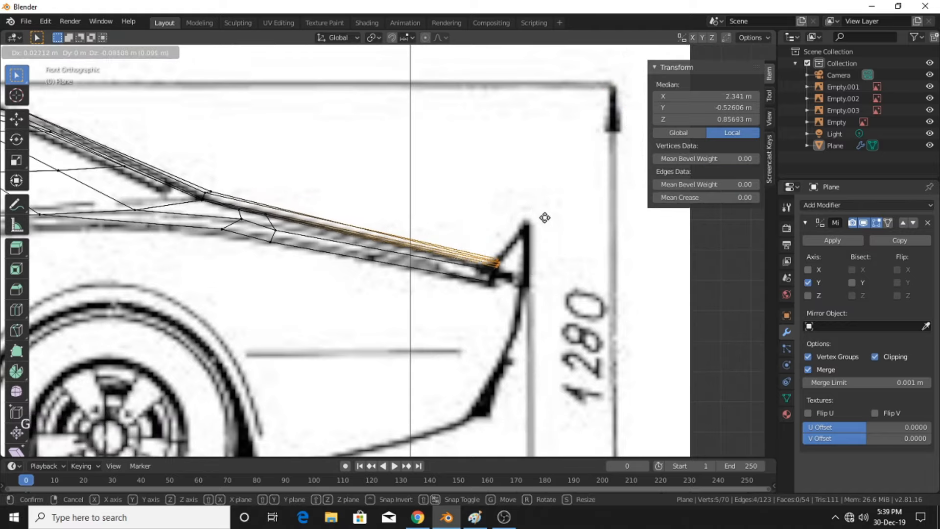
pyautogui.click(545, 220)
pyautogui.scroll(-2, 592, 125)
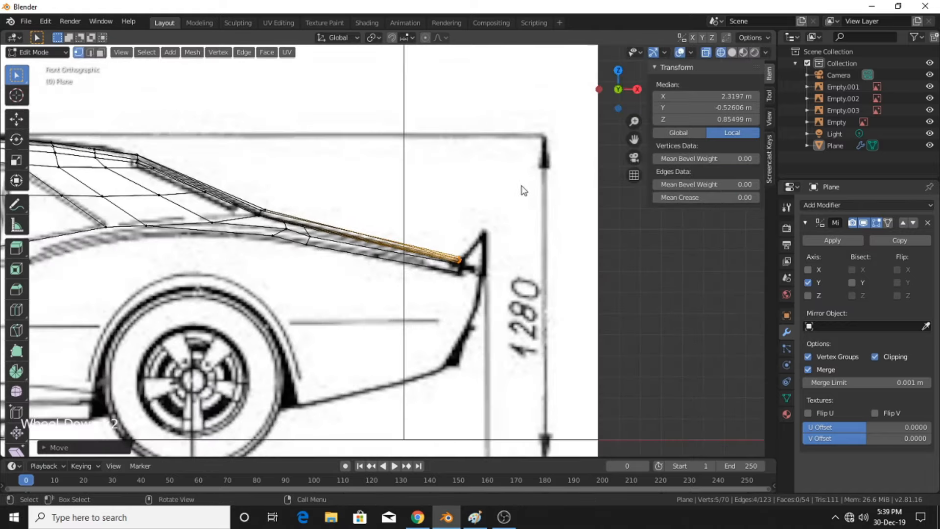
pyautogui.moveTo(522, 189); pyautogui.dragTo(418, 199, button='middle')
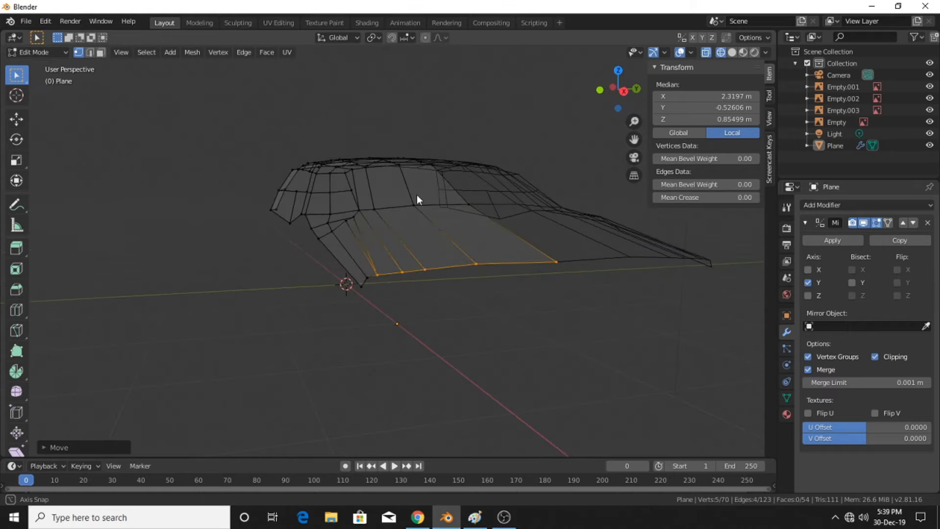
pyautogui.hotkey('ctrl', 'z')
pyautogui.moveTo(471, 170); pyautogui.dragTo(495, 163, button='middle')
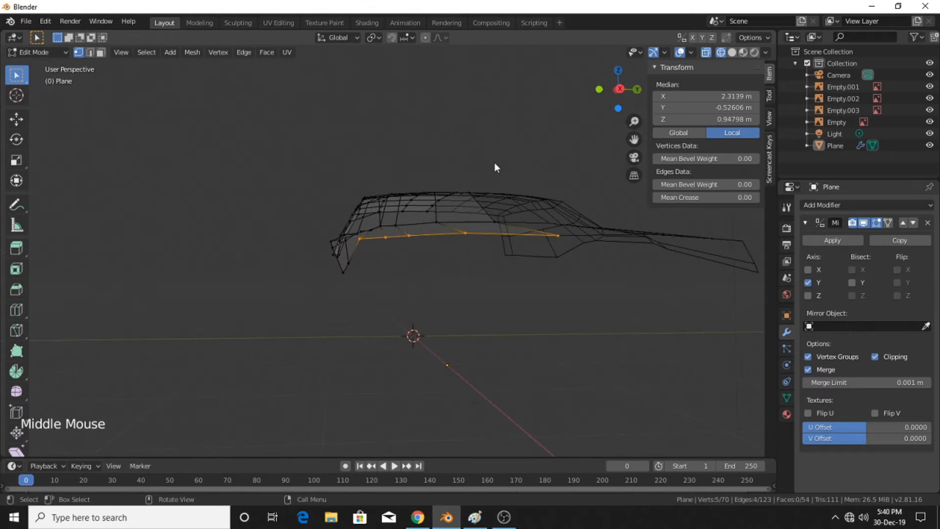
# Lower the selected rear edge vertices onto the side blueprint's trunk line, at about X 2.33 m and Z 0.84 m
pyautogui.click(600, 90)
pyautogui.press('g')
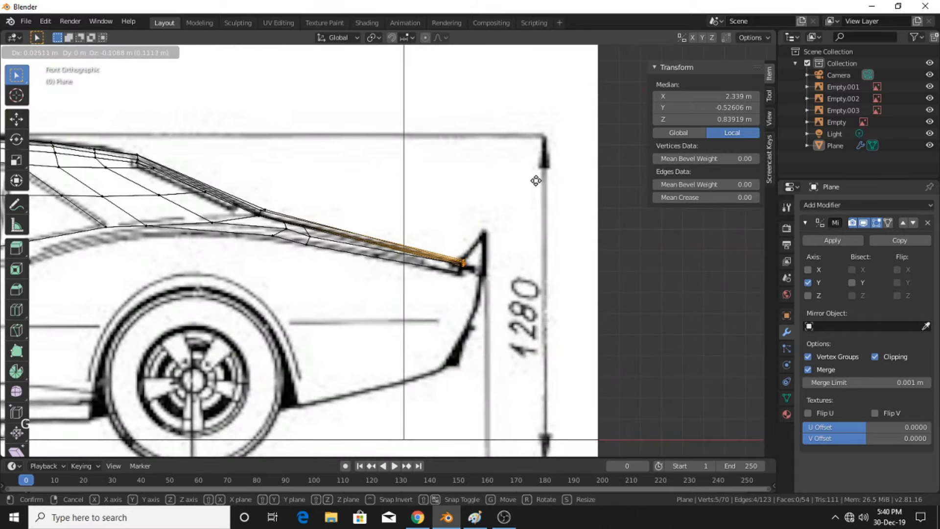
pyautogui.click(539, 184)
# Move the fender's inner rear corner vertex inward and down in the rear blueprint, to about Y -0.88 m and Z 0.82 m
pyautogui.click(637, 89)
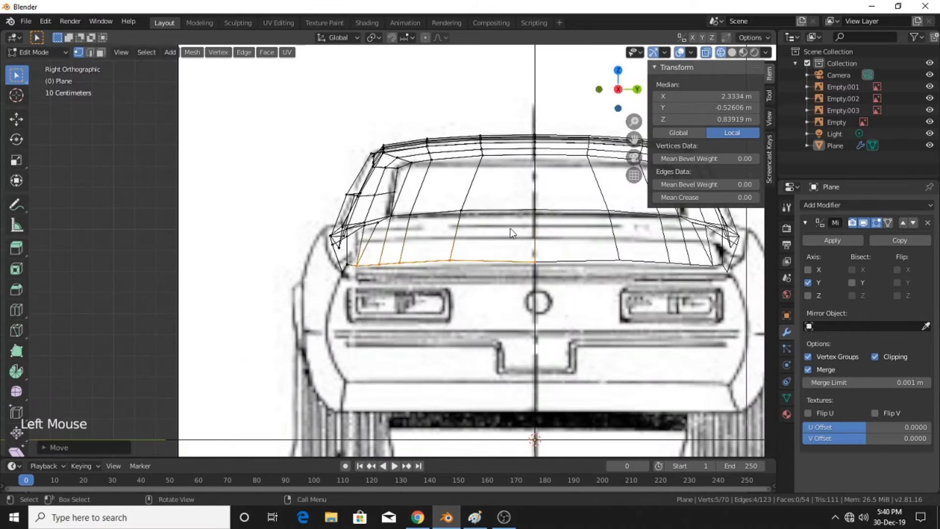
pyautogui.keyDown('shift'); pyautogui.moveTo(563, 230); pyautogui.dragTo(461, 233, button='middle'); pyautogui.keyUp('shift')
pyautogui.scroll(3, 282, 262)
pyautogui.keyDown('shift'); pyautogui.moveTo(301, 261); pyautogui.dragTo(480, 215, button='middle'); pyautogui.keyUp('shift')
pyautogui.scroll(4, 441, 218)
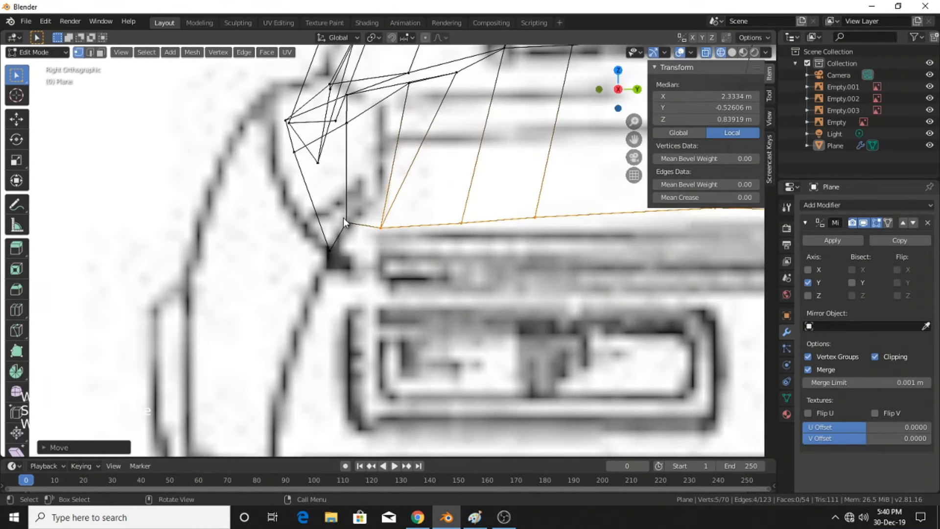
pyautogui.click(345, 220)
pyautogui.press('g')
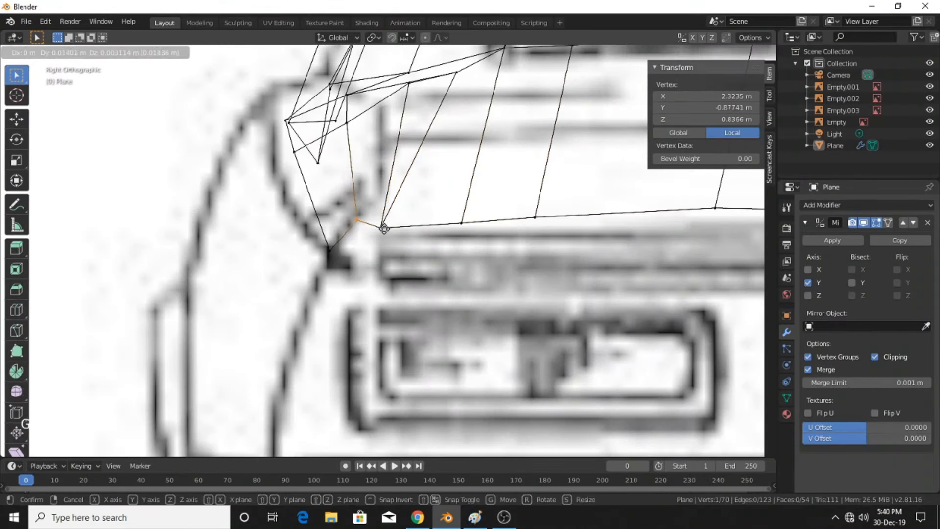
pyautogui.click(381, 237)
# Switch the viewport to solid shading, clear the selection and inspect the trunk's rear edge
pyautogui.scroll(-2, 345, 193)
pyautogui.moveTo(344, 192); pyautogui.dragTo(535, 152, button='middle')
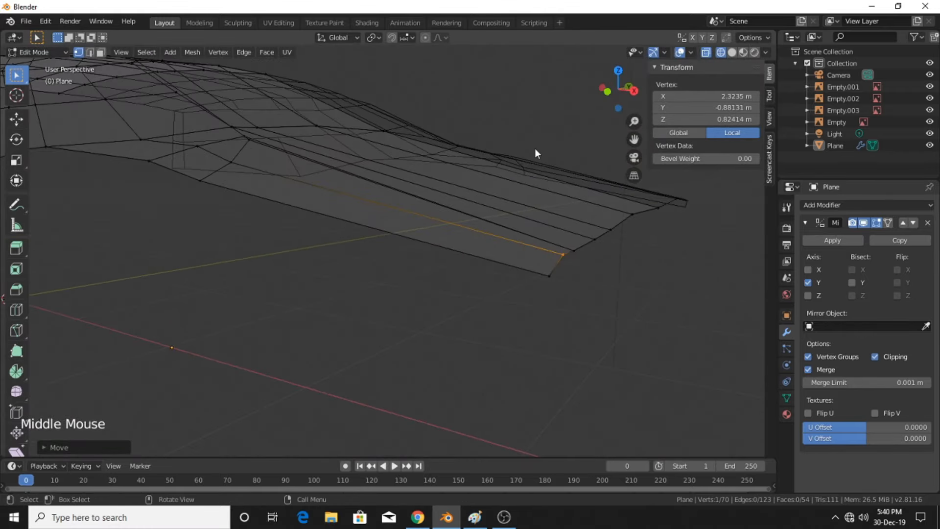
pyautogui.scroll(-2, 539, 150)
pyautogui.click(733, 52)
pyautogui.click(588, 318)
pyautogui.scroll(-1, 592, 300)
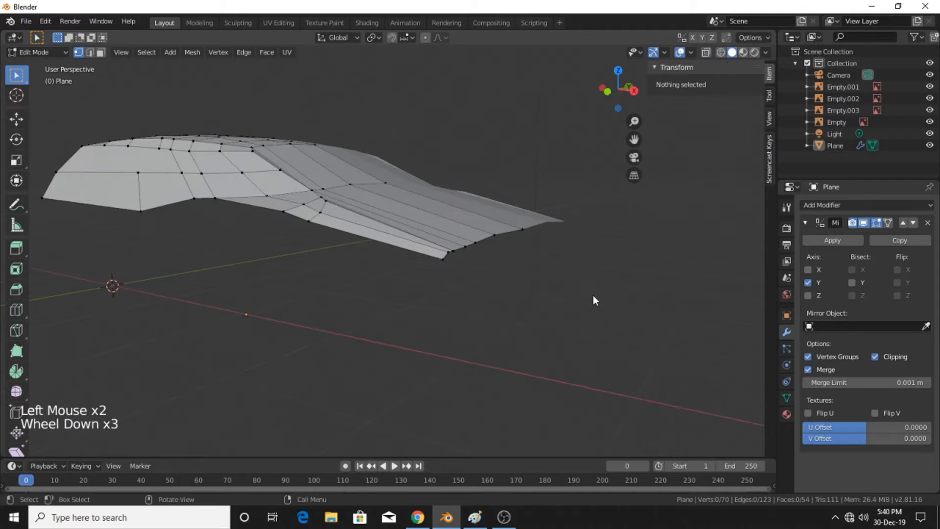
pyautogui.moveTo(592, 300)
pyautogui.mouseDown(button='middle')
pyautogui.moveTo(357, 325)
pyautogui.moveTo(507, 263)
pyautogui.mouseUp(button='middle')
pyautogui.scroll(1, 495, 312)
pyautogui.keyDown('shift'); pyautogui.scroll(1, 357, 324); pyautogui.keyUp('shift')
pyautogui.scroll(3, 441, 266)
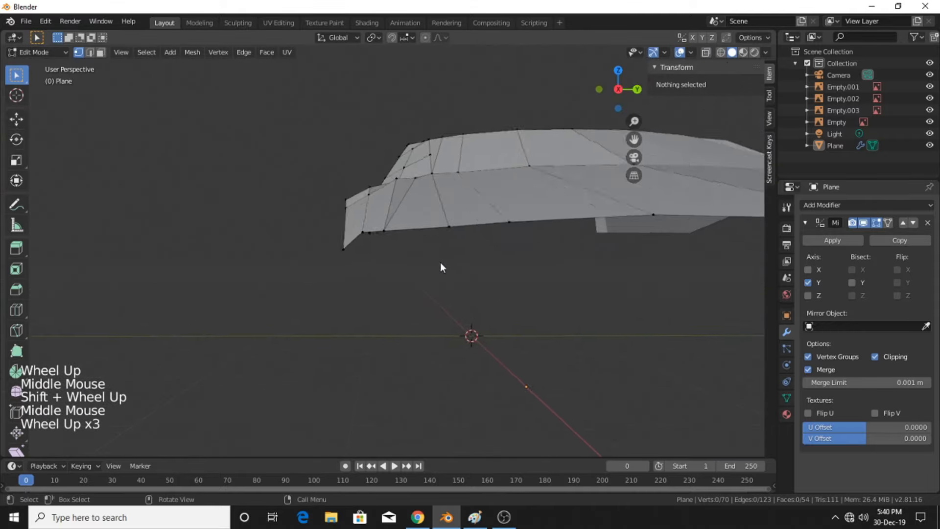
# Lower the fender's inner rear corner vertex slightly along the Z axis, to about Z 0.817 m
pyautogui.moveTo(440, 267); pyautogui.dragTo(439, 294, button='middle')
pyautogui.click(439, 288)
pyautogui.press('g')
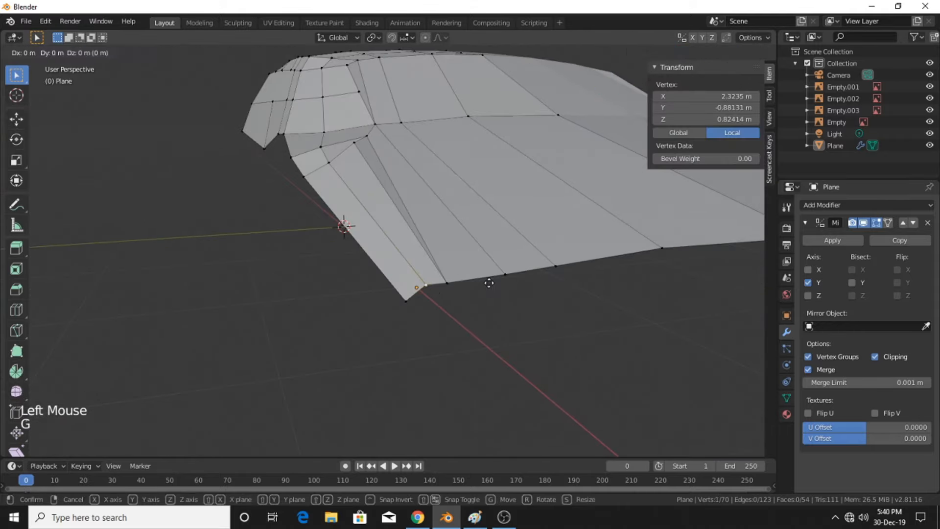
pyautogui.press('x')
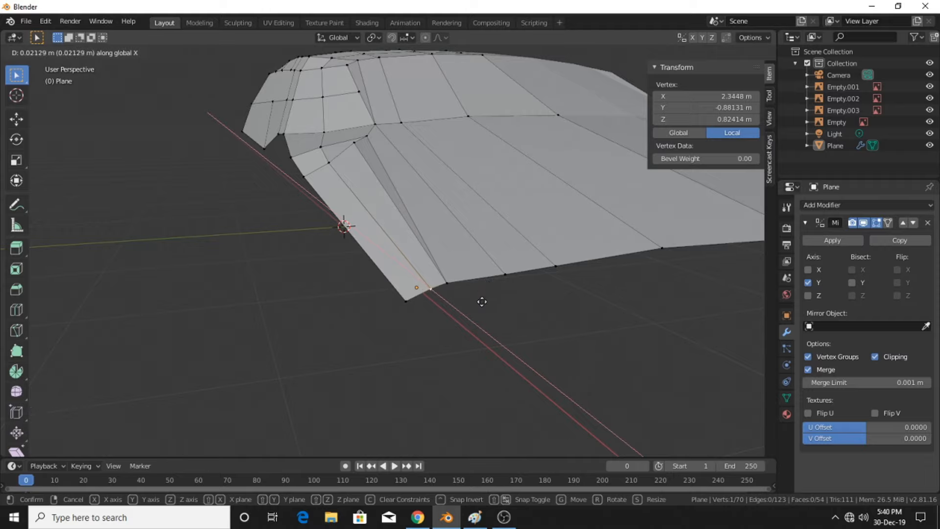
pyautogui.press('z')
pyautogui.click(473, 290)
# Lower the raised vertex at the trunk's front outer corner along Z to about 1 m, flattening the crease, and deselect it
pyautogui.moveTo(474, 291); pyautogui.dragTo(719, 329, button='middle')
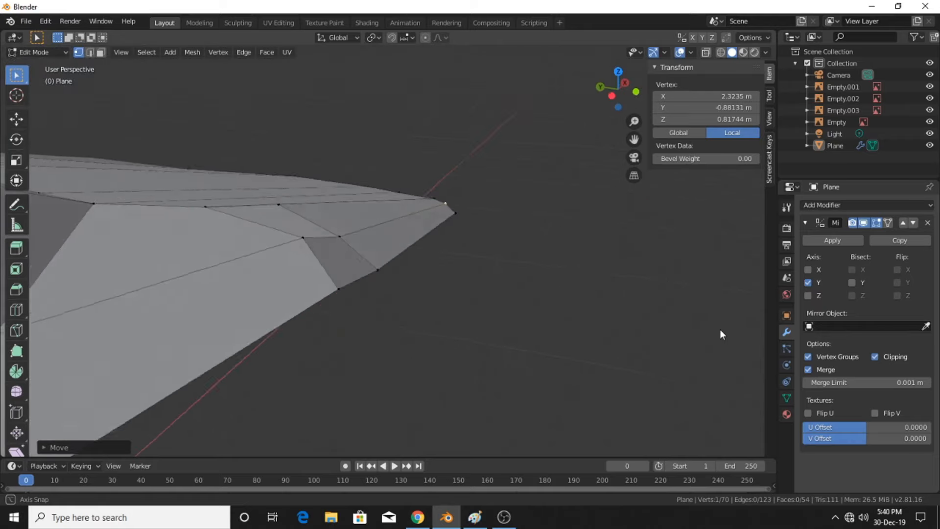
pyautogui.scroll(2, 443, 228)
pyautogui.moveTo(443, 227); pyautogui.dragTo(436, 245, button='middle')
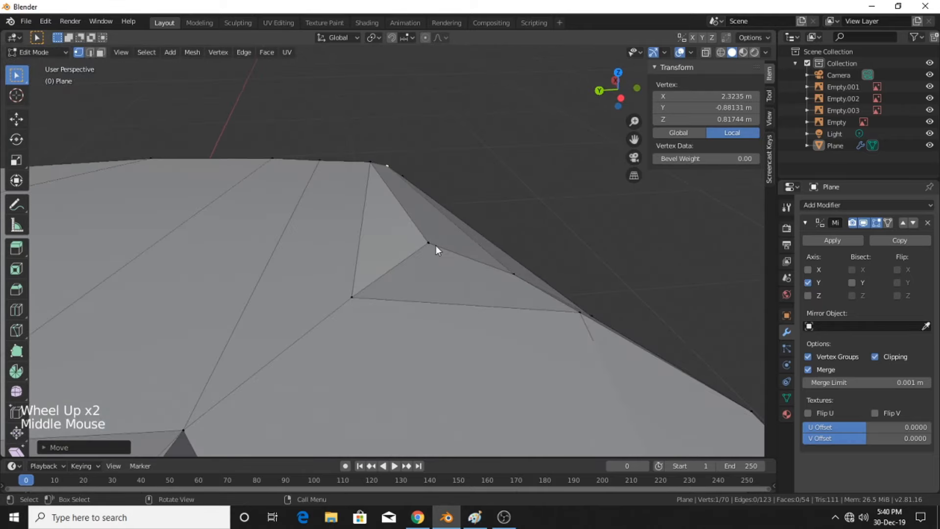
pyautogui.click(436, 243)
pyautogui.press('g')
pyautogui.press('z')
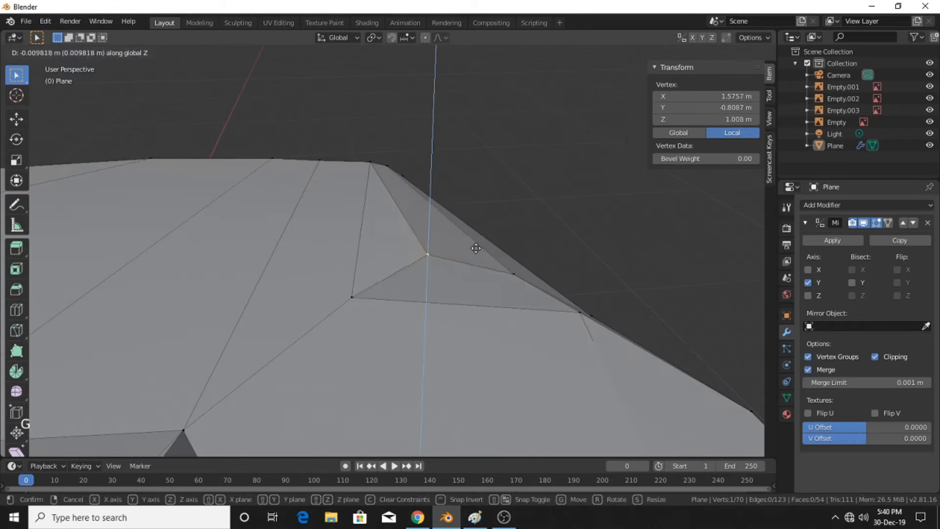
pyautogui.click(474, 256)
pyautogui.click(607, 285)
# Examine the trunk corner, fender surface and side profile of the body for uneven faces
pyautogui.moveTo(607, 285); pyautogui.dragTo(541, 298, button='middle')
pyautogui.keyDown('shift'); pyautogui.scroll(-3, 593, 287); pyautogui.keyUp('shift')
pyautogui.scroll(-2, 556, 291)
pyautogui.scroll(1, 546, 300)
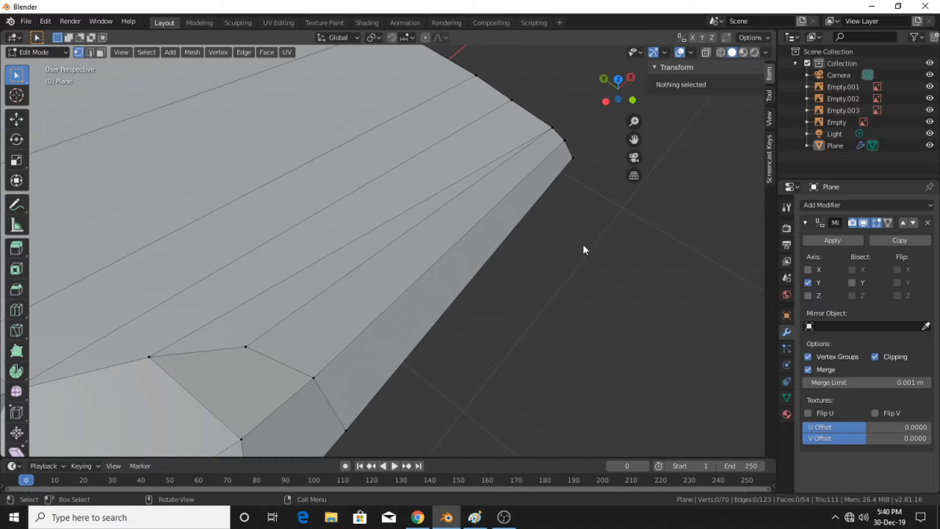
pyautogui.scroll(-7, 607, 297)
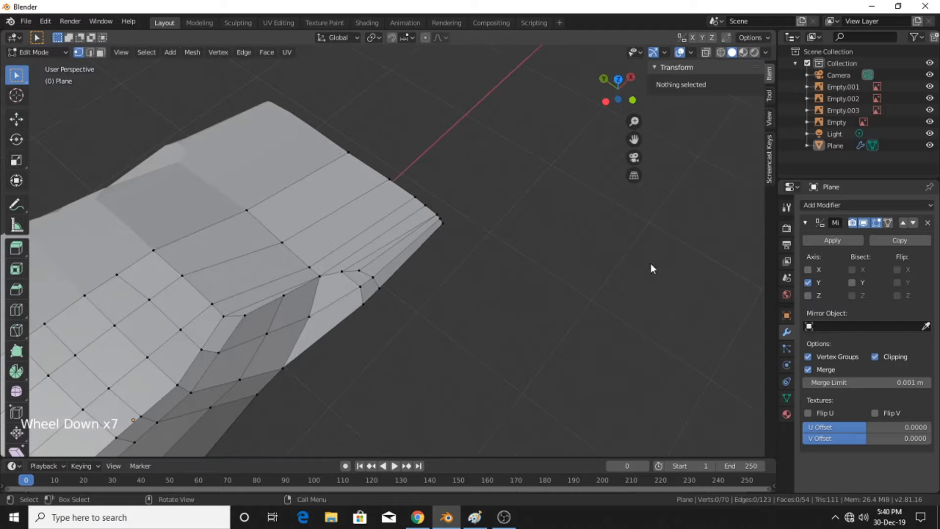
pyautogui.moveTo(651, 264); pyautogui.dragTo(485, 218, button='middle')
pyautogui.keyDown('shift'); pyautogui.moveTo(485, 218); pyautogui.dragTo(546, 219, button='middle'); pyautogui.keyUp('shift')
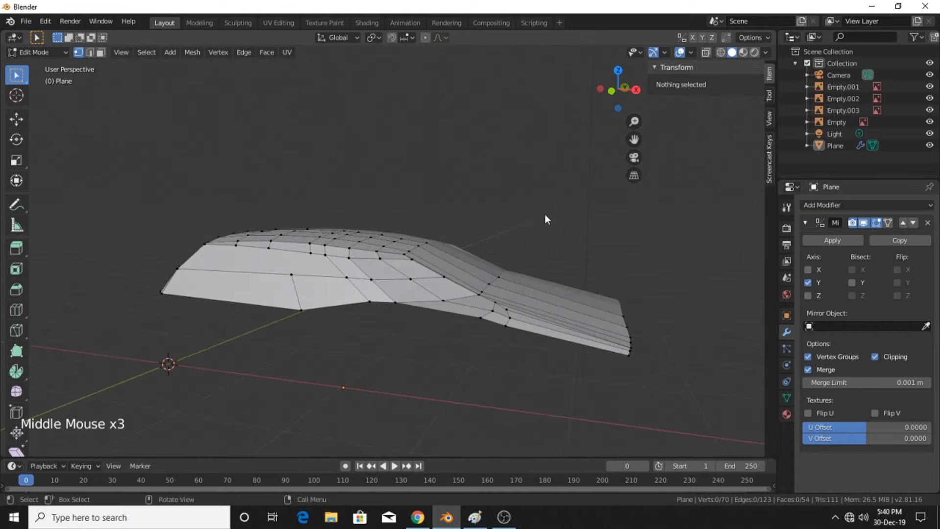
pyautogui.scroll(-2, 535, 318)
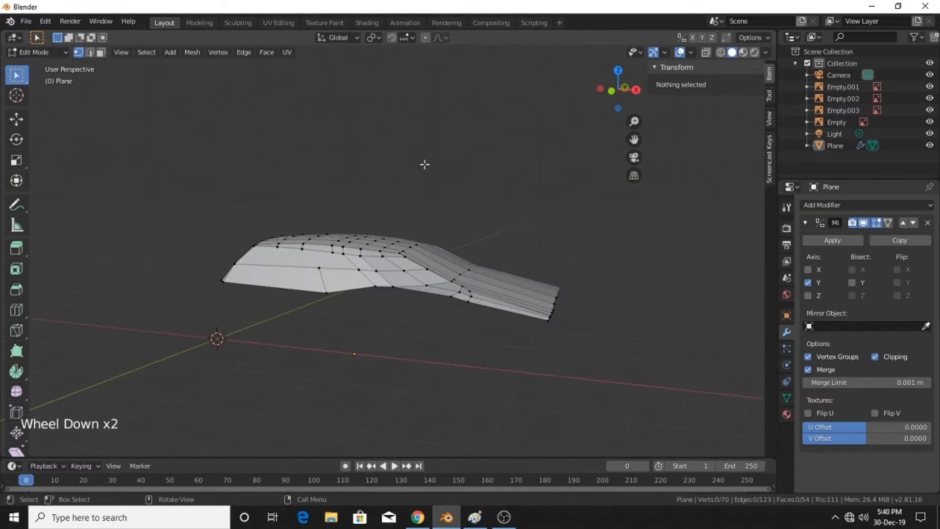
pyautogui.moveTo(426, 164); pyautogui.dragTo(509, 256, button='middle')
# Return the car body to Object Mode, deselect it and inspect its overall shape from the rear and front
pyautogui.click(509, 256)
pyautogui.press('Tab')
pyautogui.scroll(-2, 610, 283)
pyautogui.moveTo(611, 283); pyautogui.dragTo(502, 294, button='middle')
pyautogui.click(430, 318)
pyautogui.scroll(1, 502, 294)
pyautogui.moveTo(501, 294); pyautogui.dragTo(473, 254, button='middle')
pyautogui.scroll(2, 474, 298)
pyautogui.scroll(-1, 474, 255)
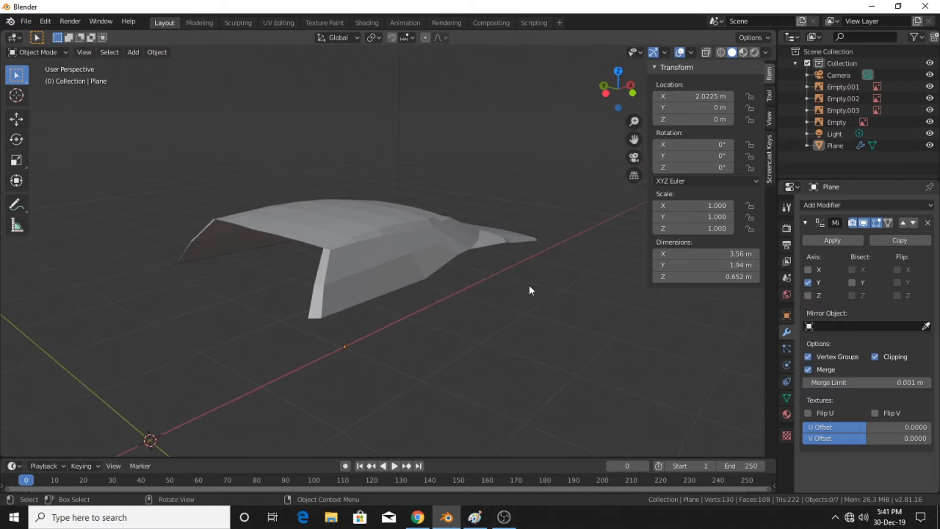
pyautogui.click(502, 519)
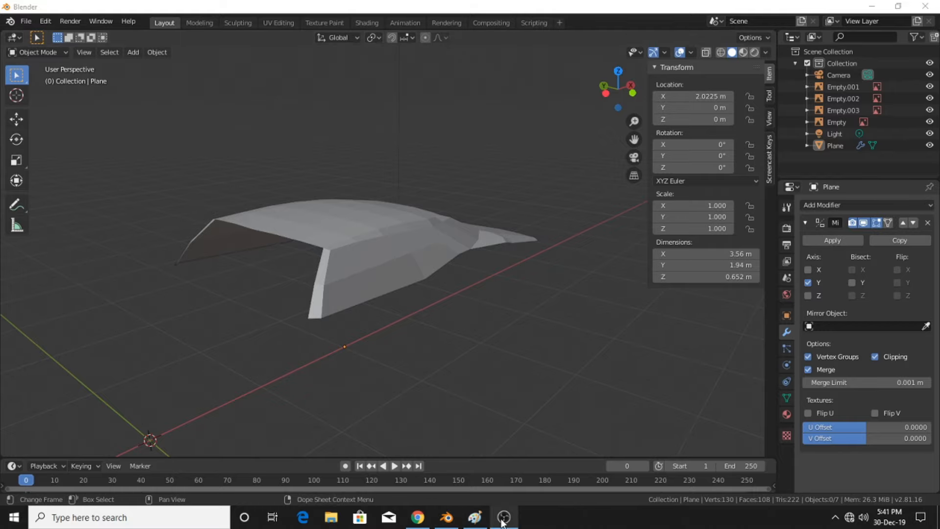